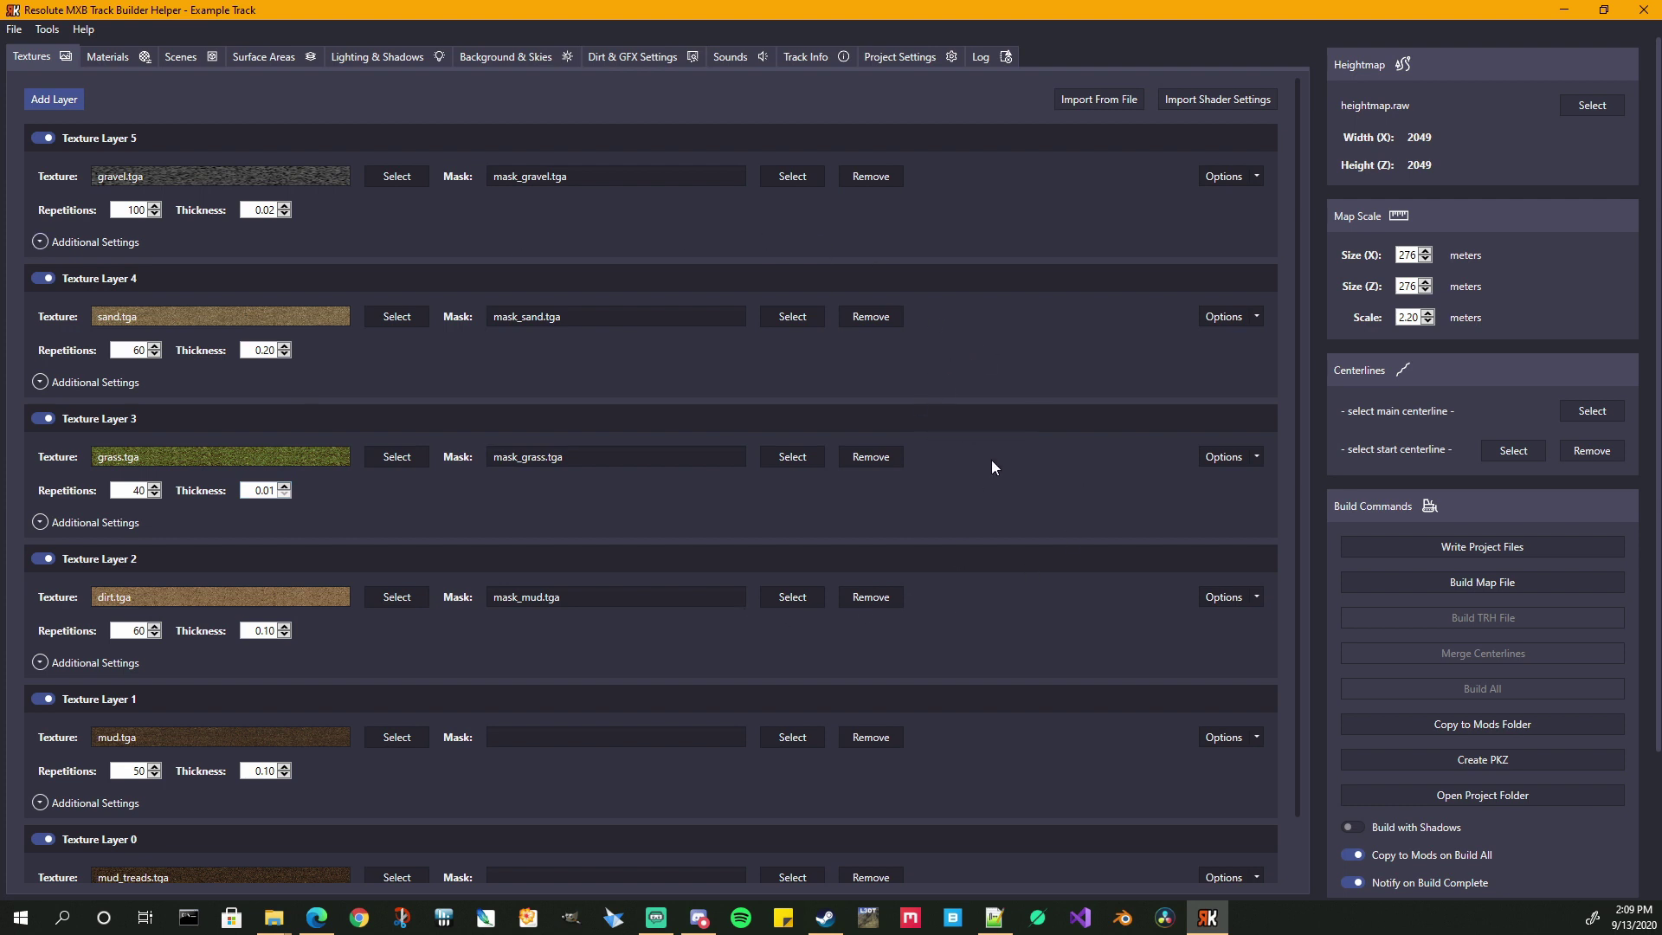
- Write the project files and look over the generated files in the Example Track project folder
click(1467, 549)
mouse_move(271, 925)
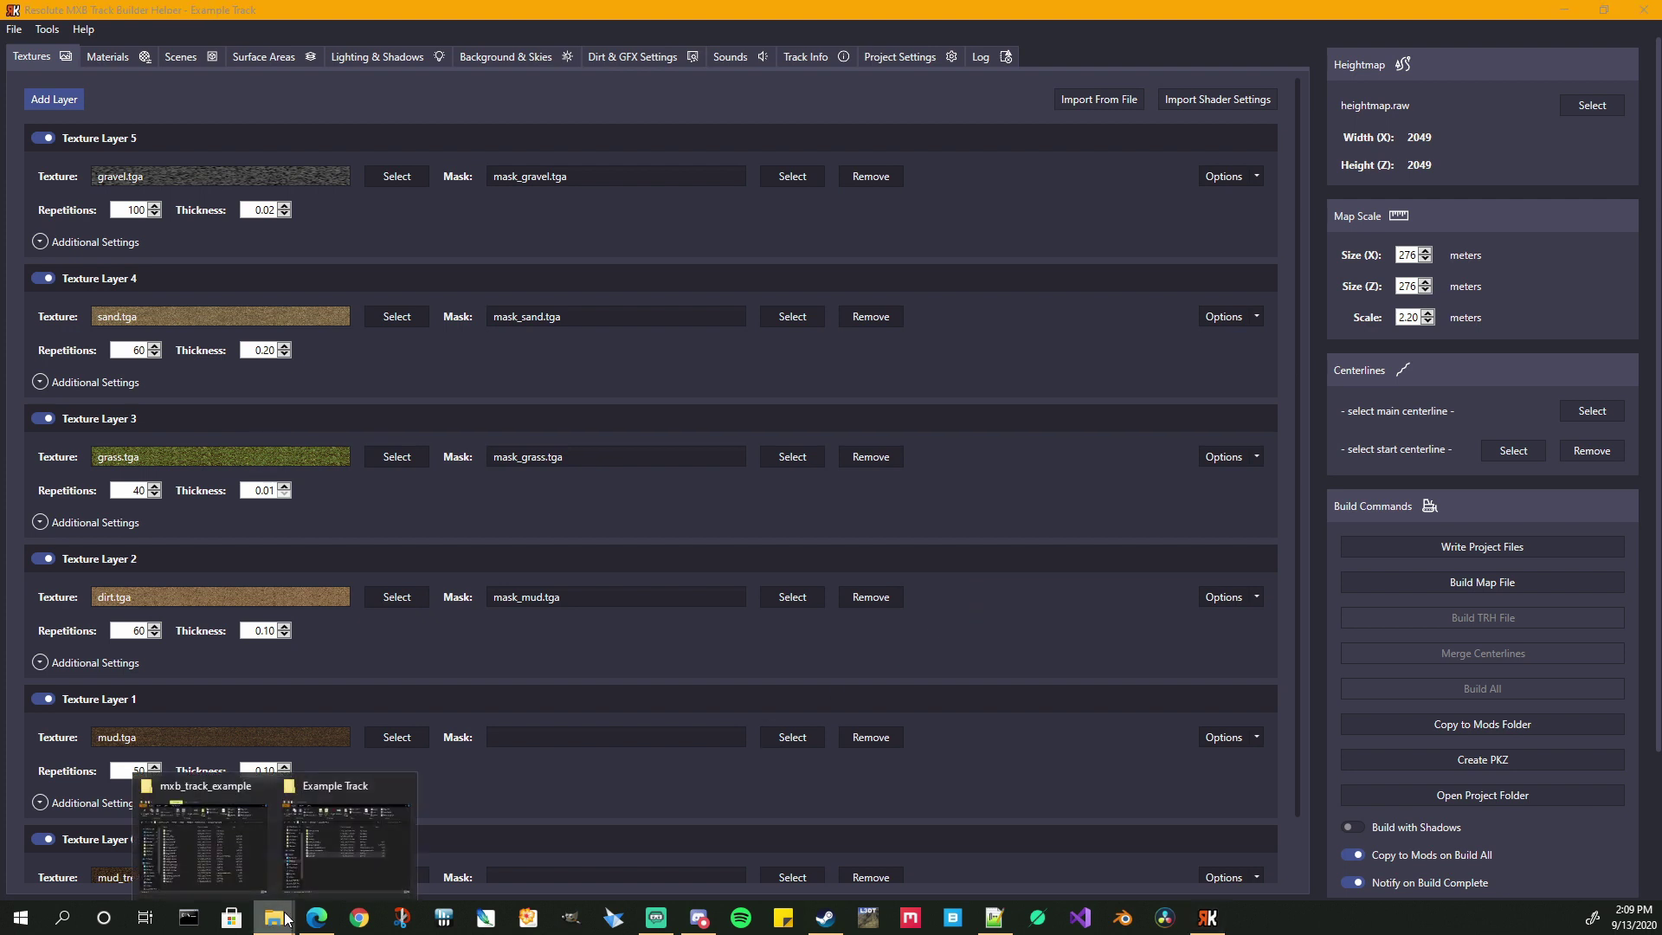
click(313, 846)
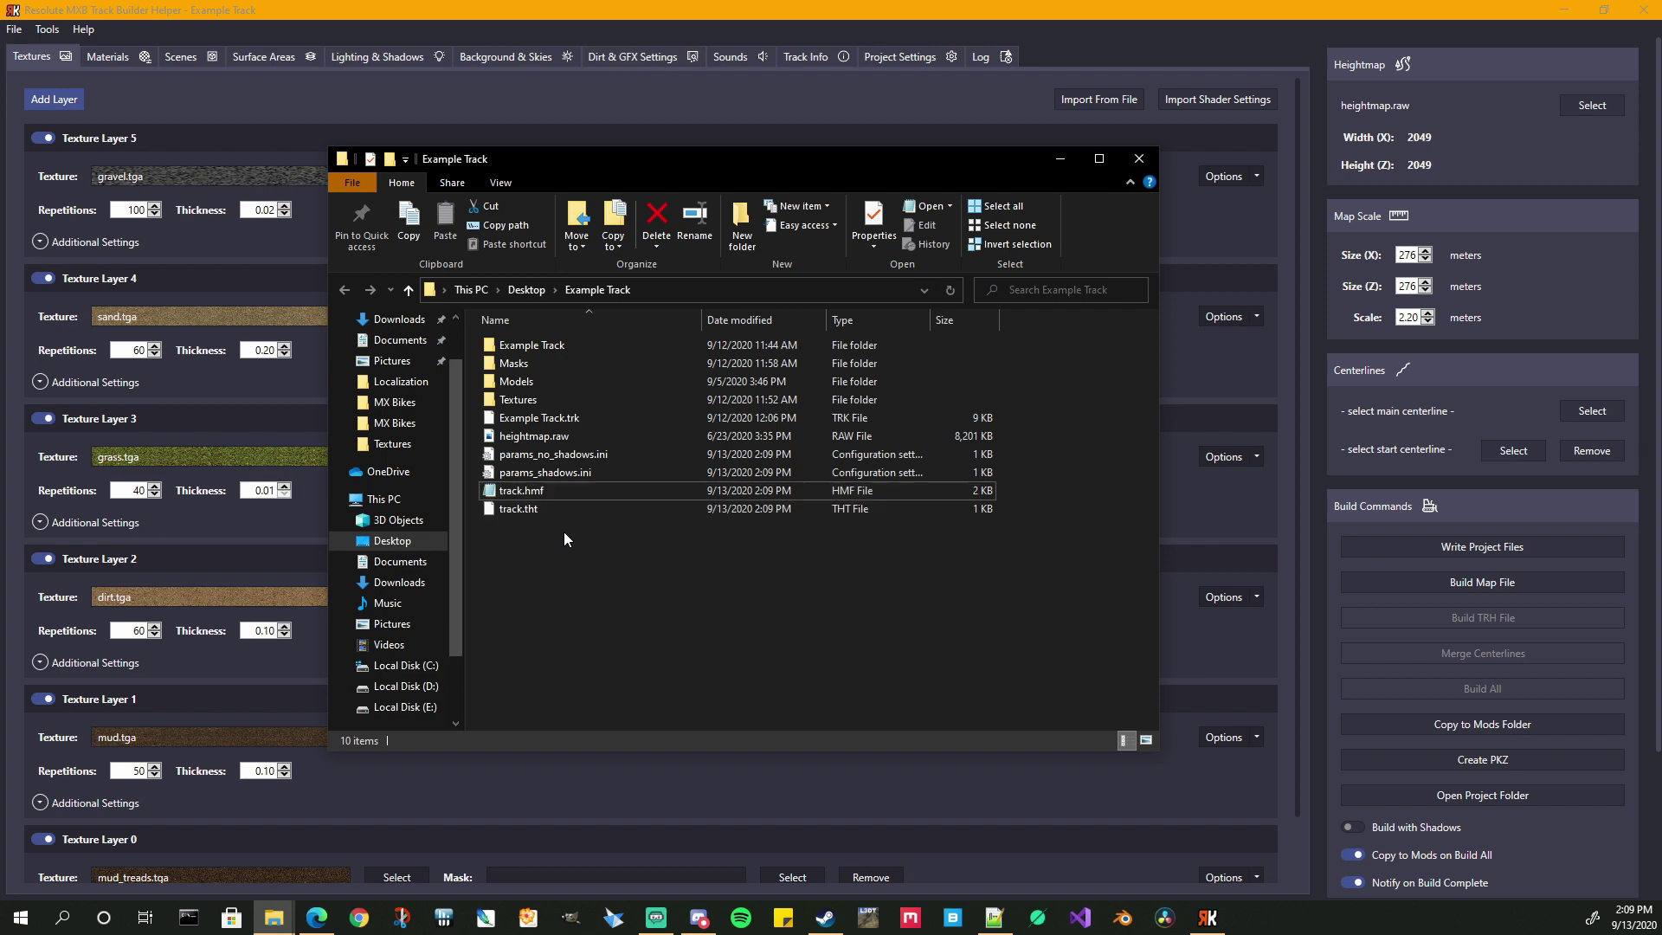
click(544, 419)
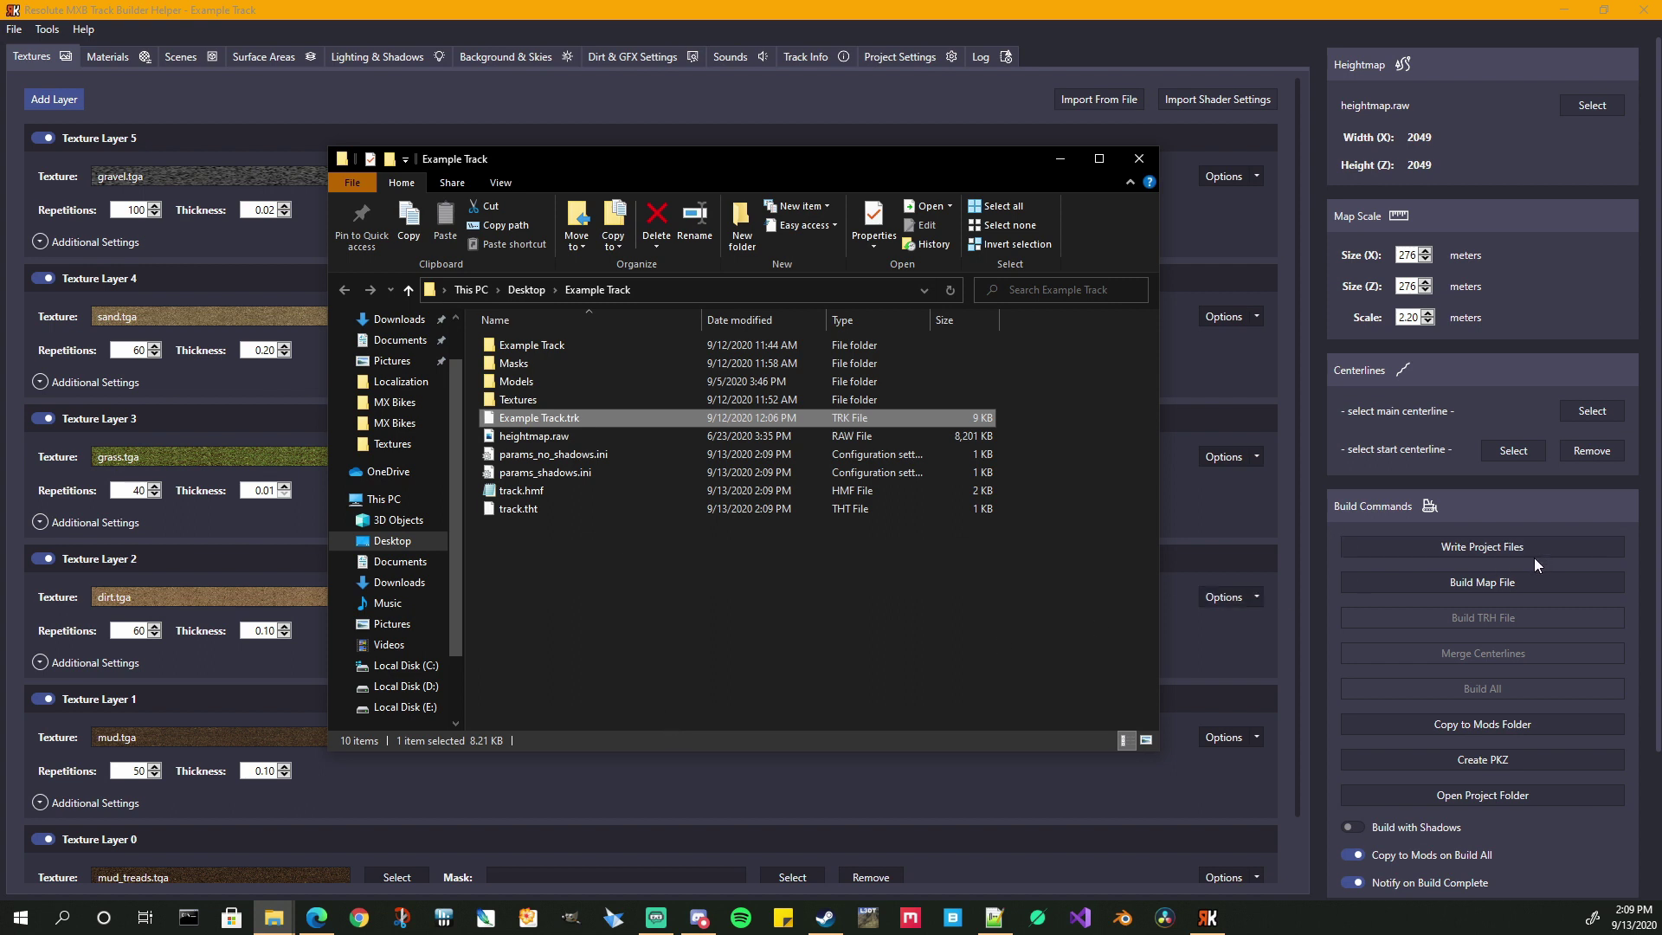
click(521, 491)
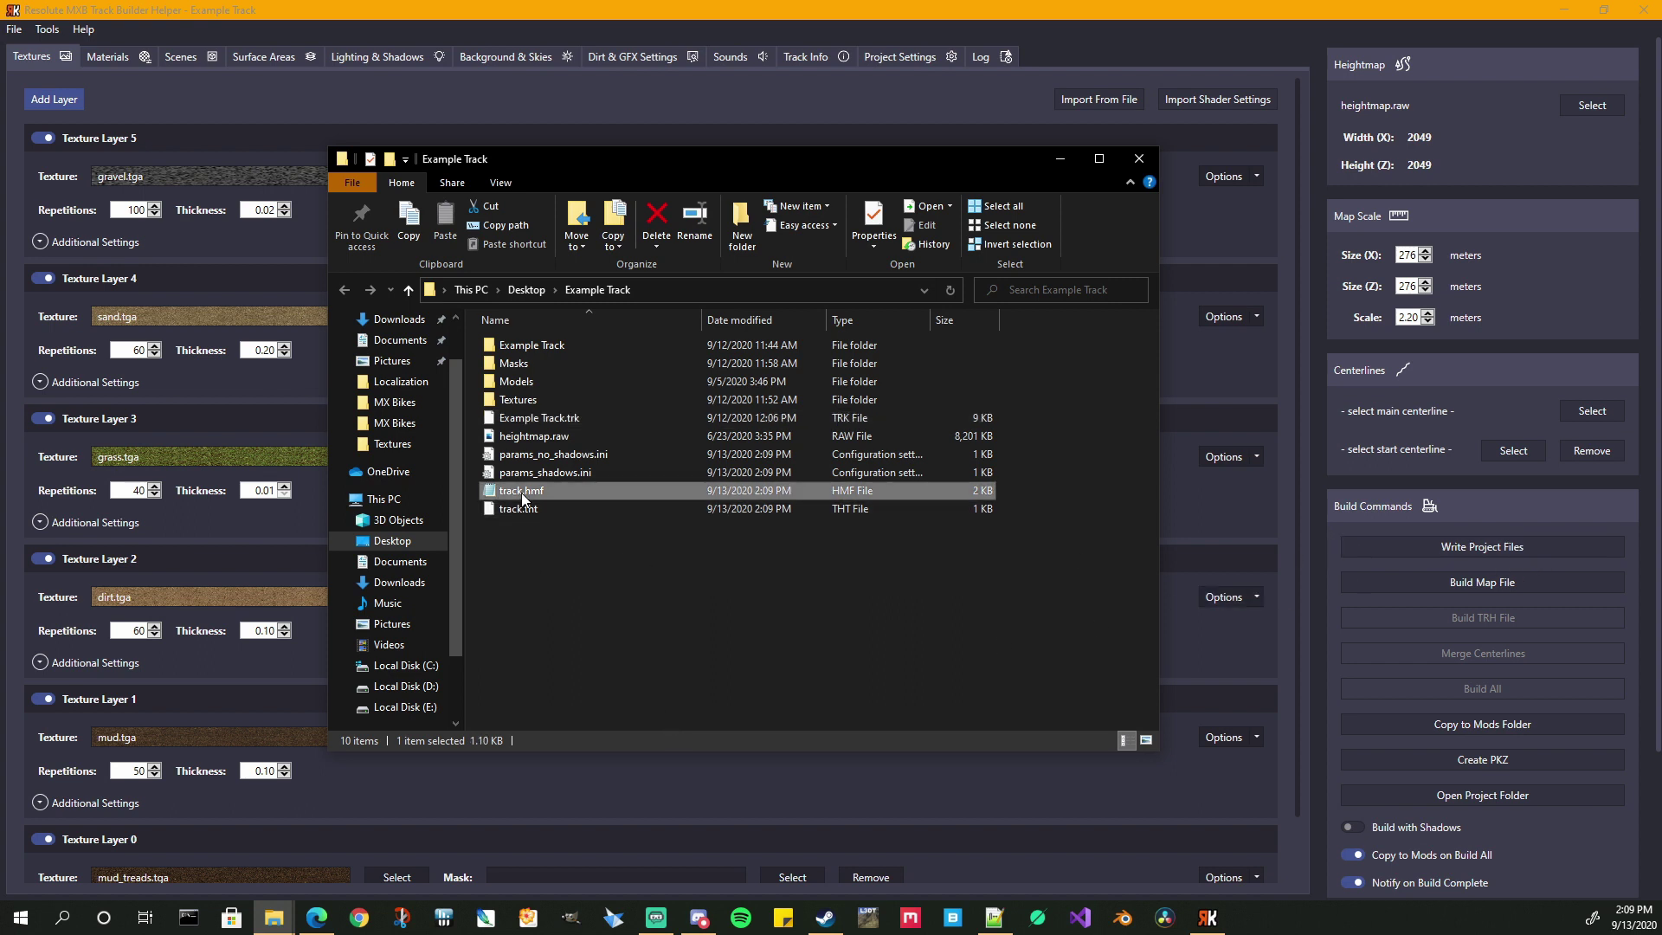
click(539, 559)
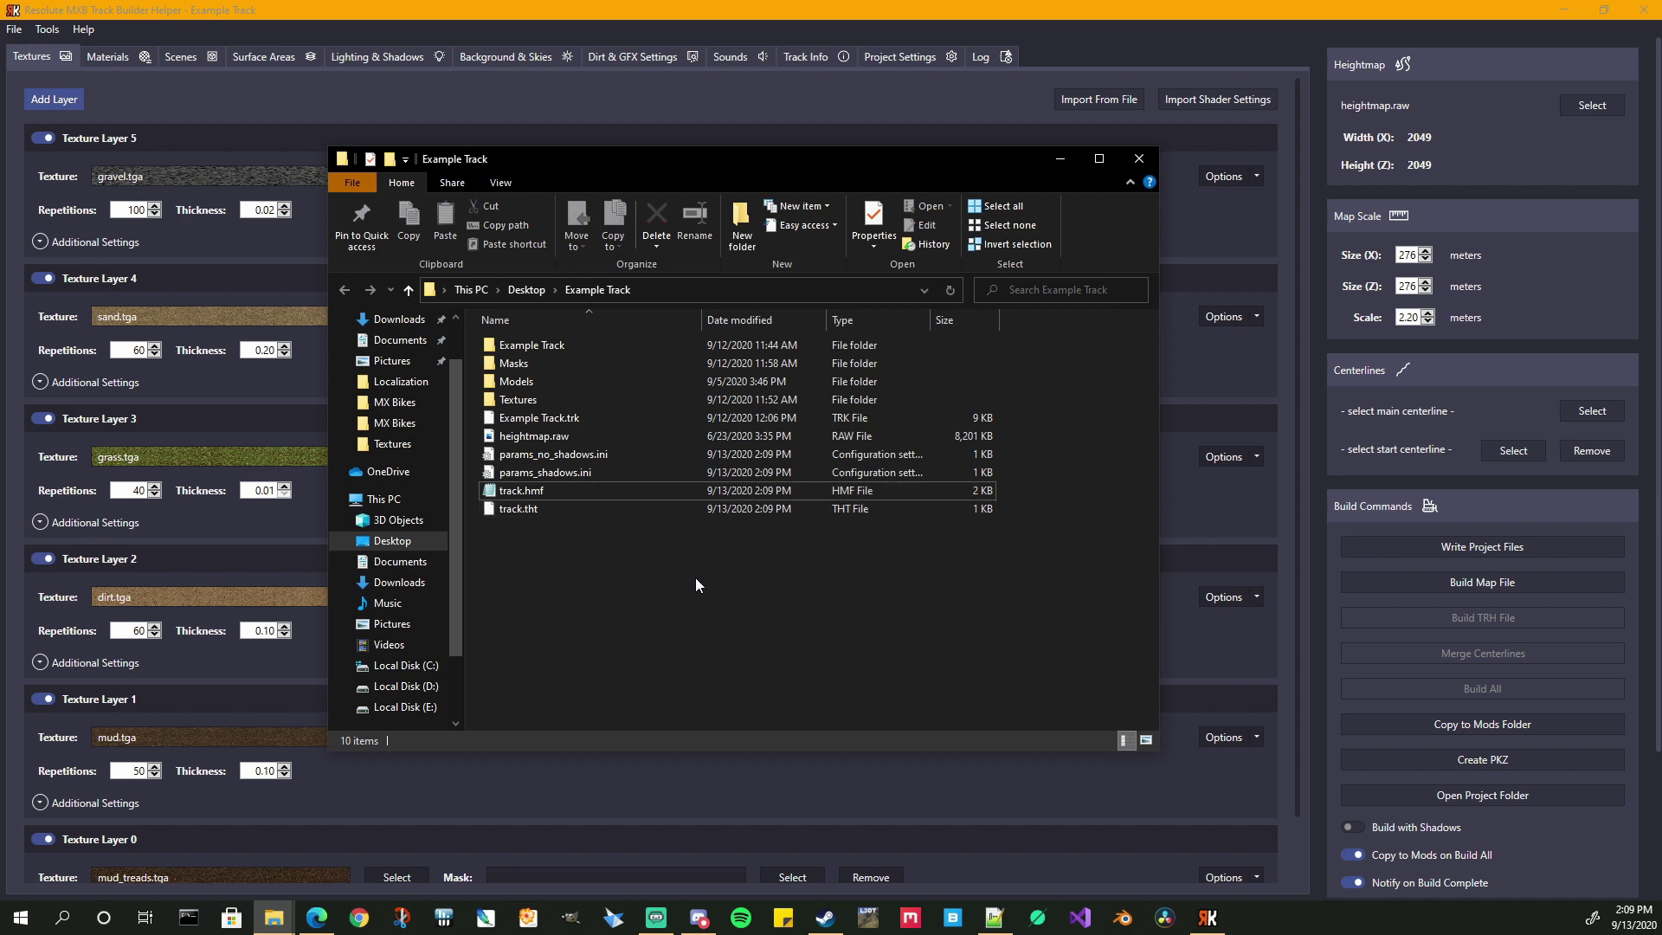
- Switch to Notepad++, reload track.hmf and examine its sample, size and layer-count settings
click(512, 492)
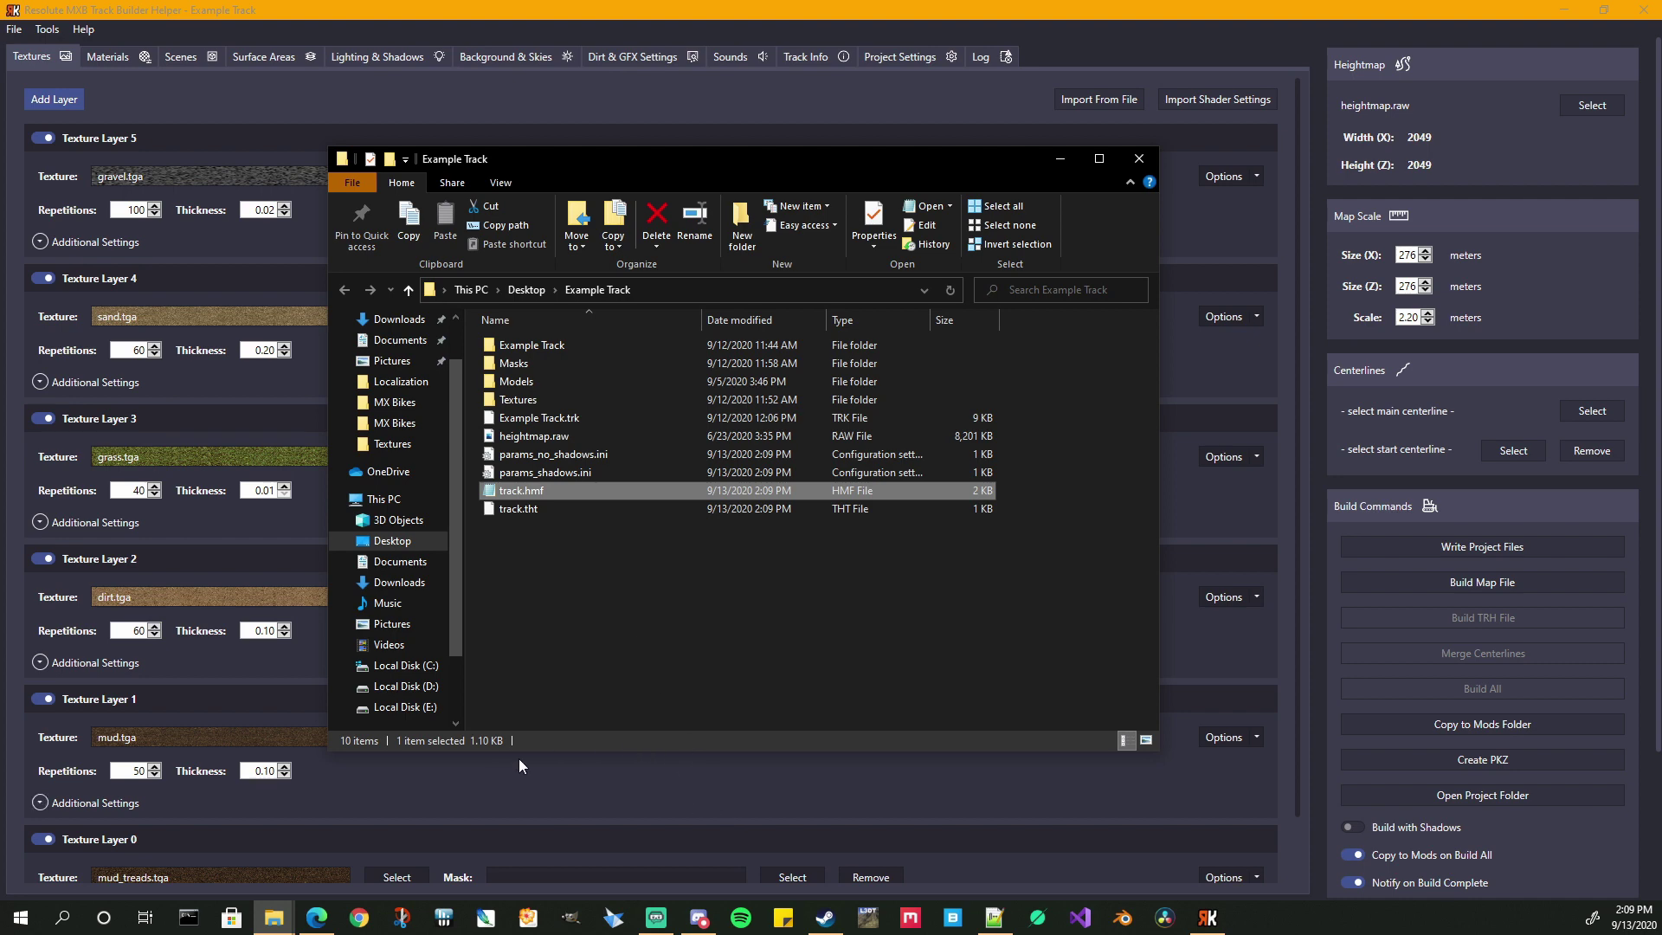
click(994, 918)
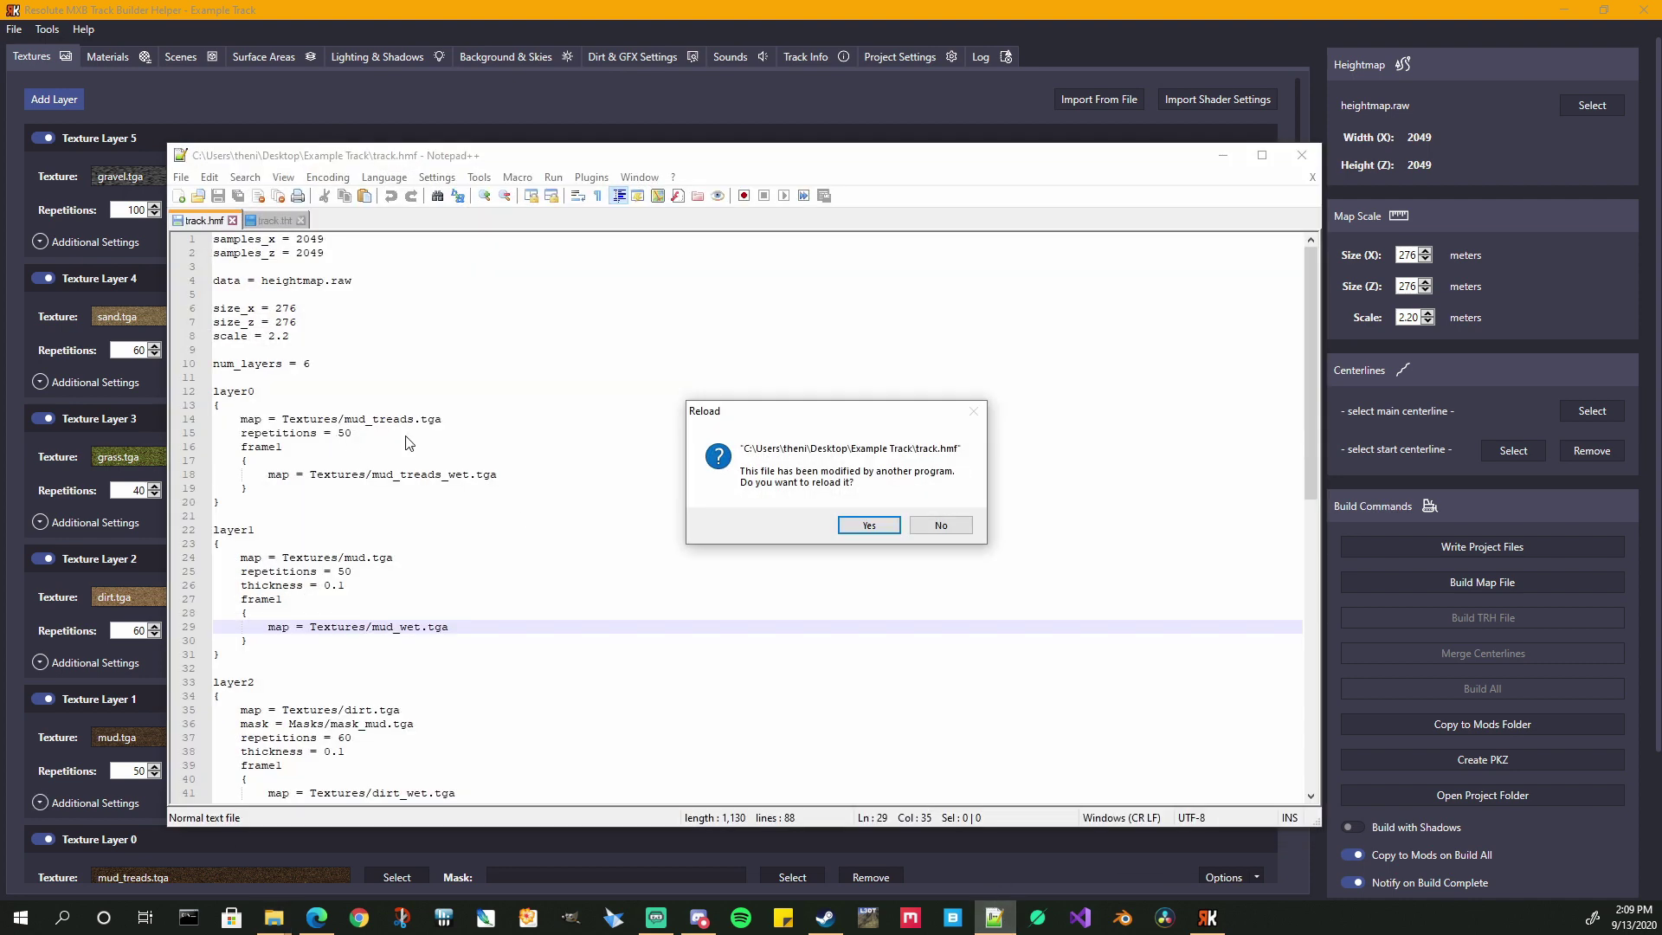
click(867, 524)
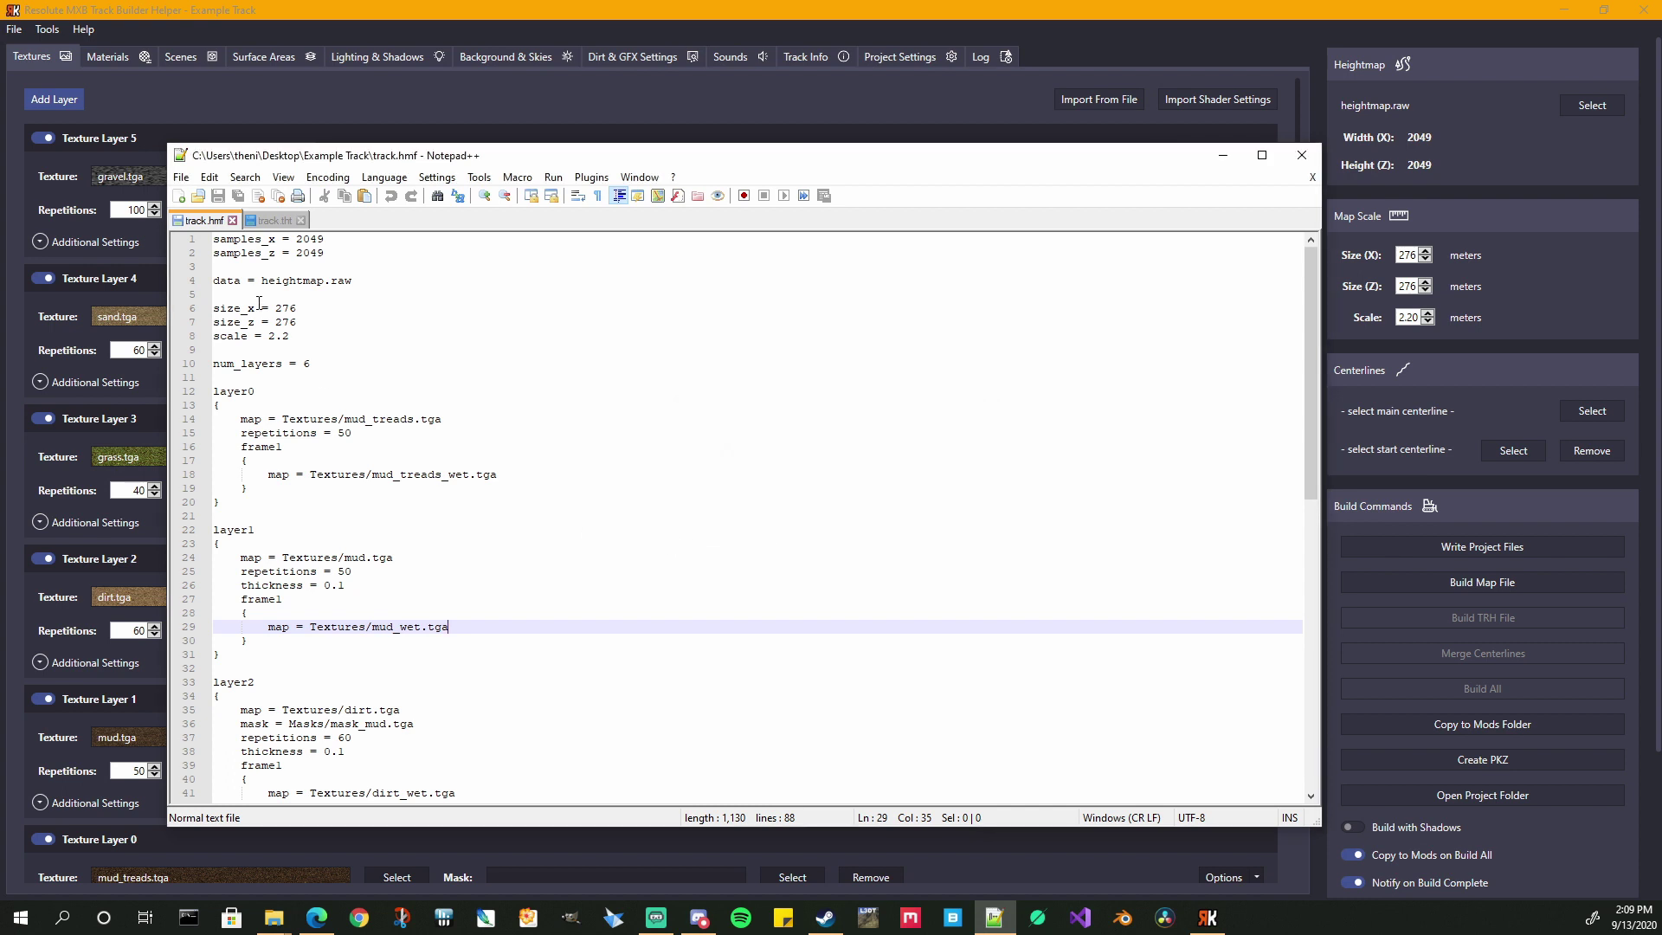
drag(214, 239, 370, 250)
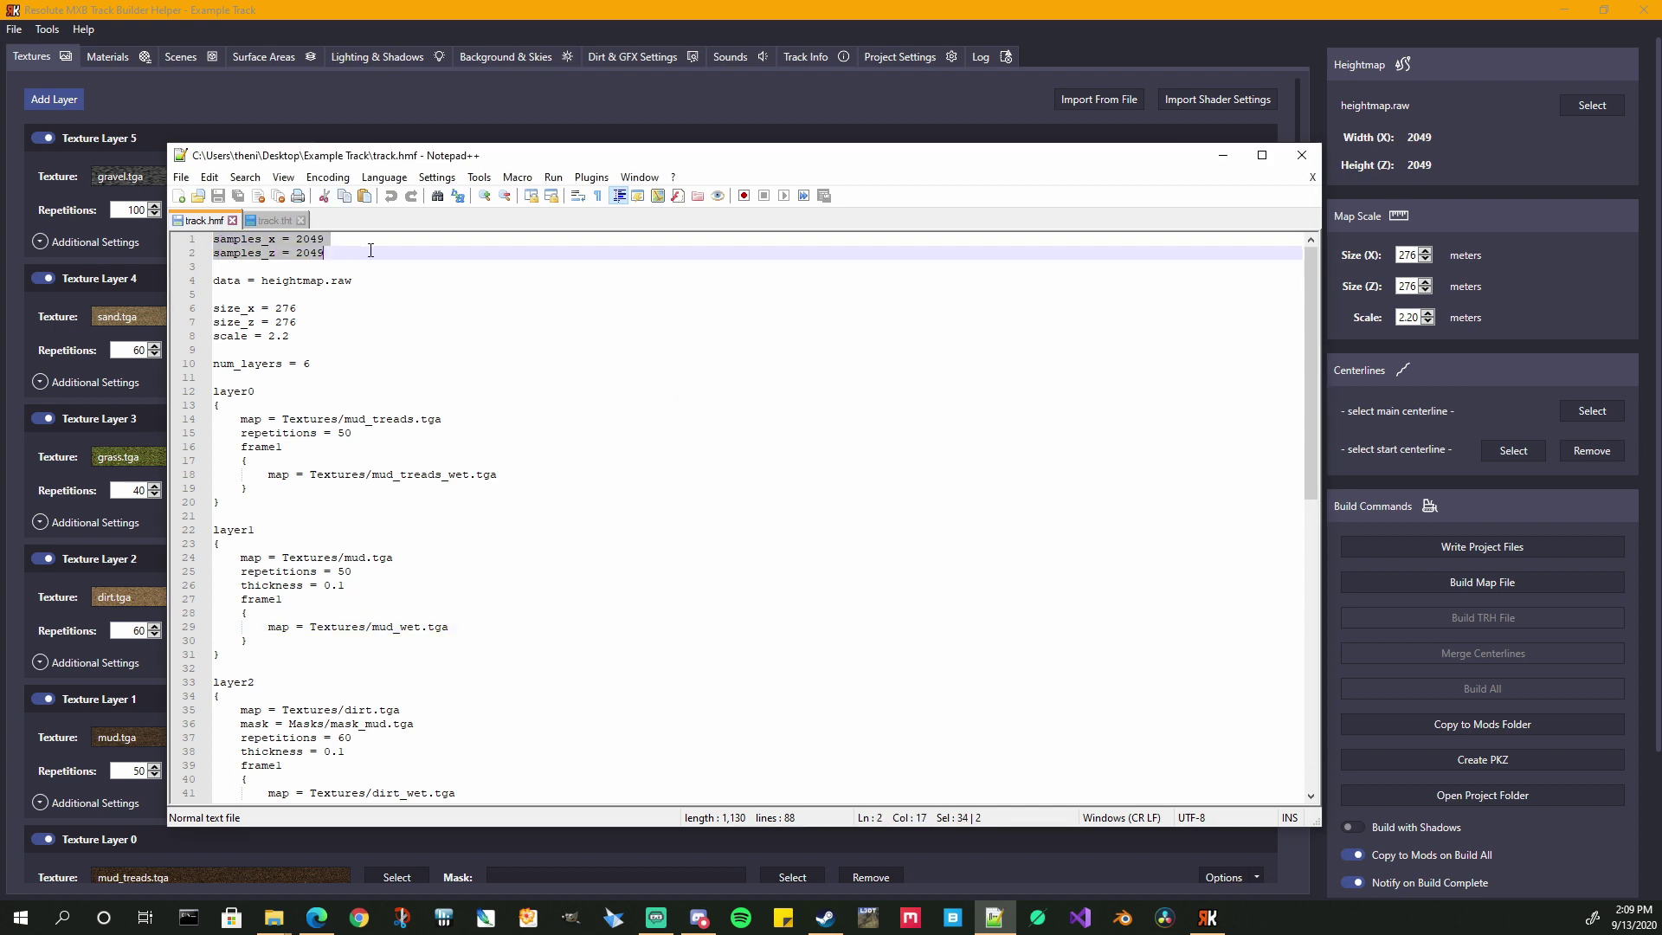
drag(214, 308, 324, 329)
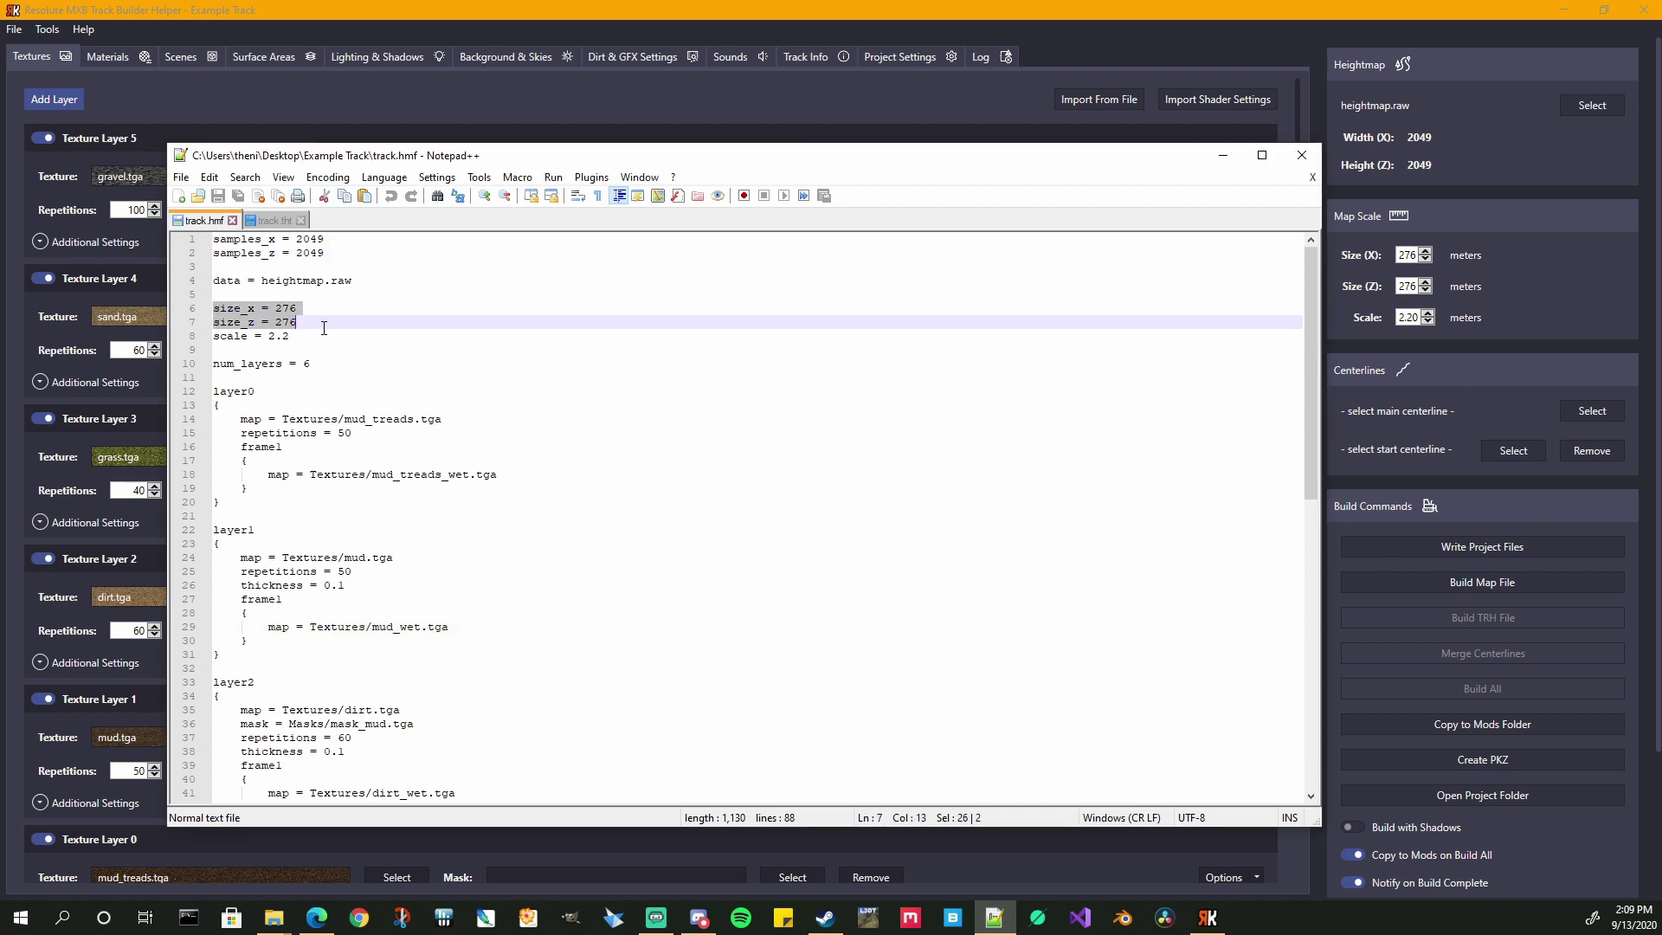
drag(214, 366, 371, 352)
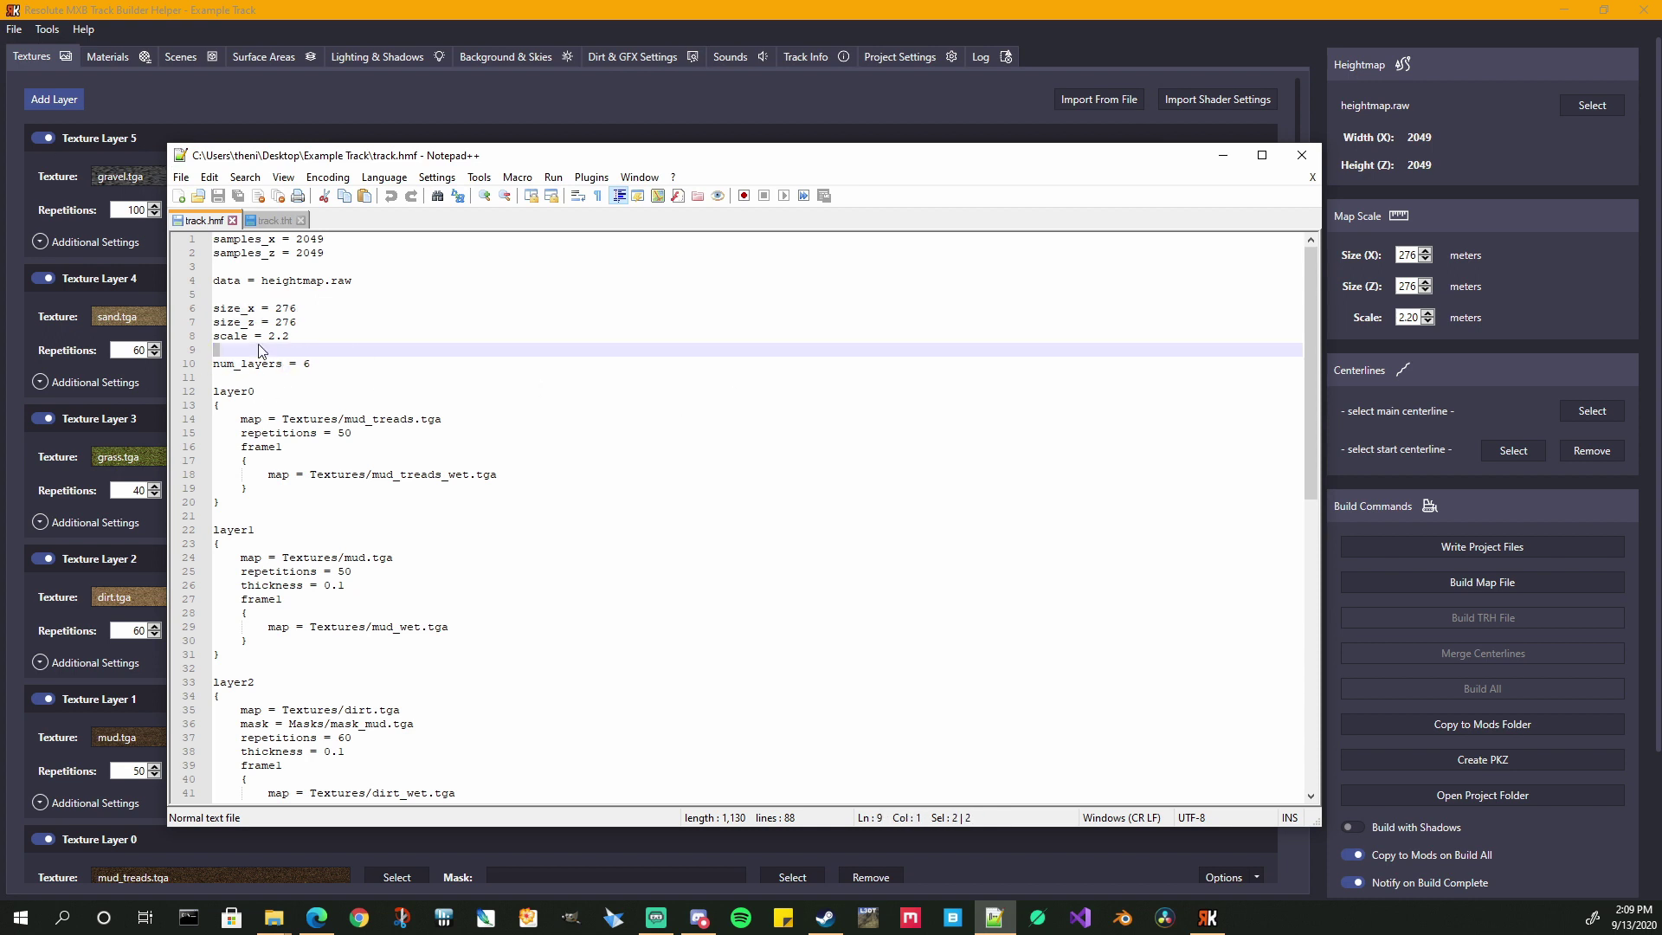
- Examine the texture layer blocks in track.hmf, including the grass block of layer3, and return to the track builder
scroll(280, 437, down, 1)
scroll(364, 462, down, 8)
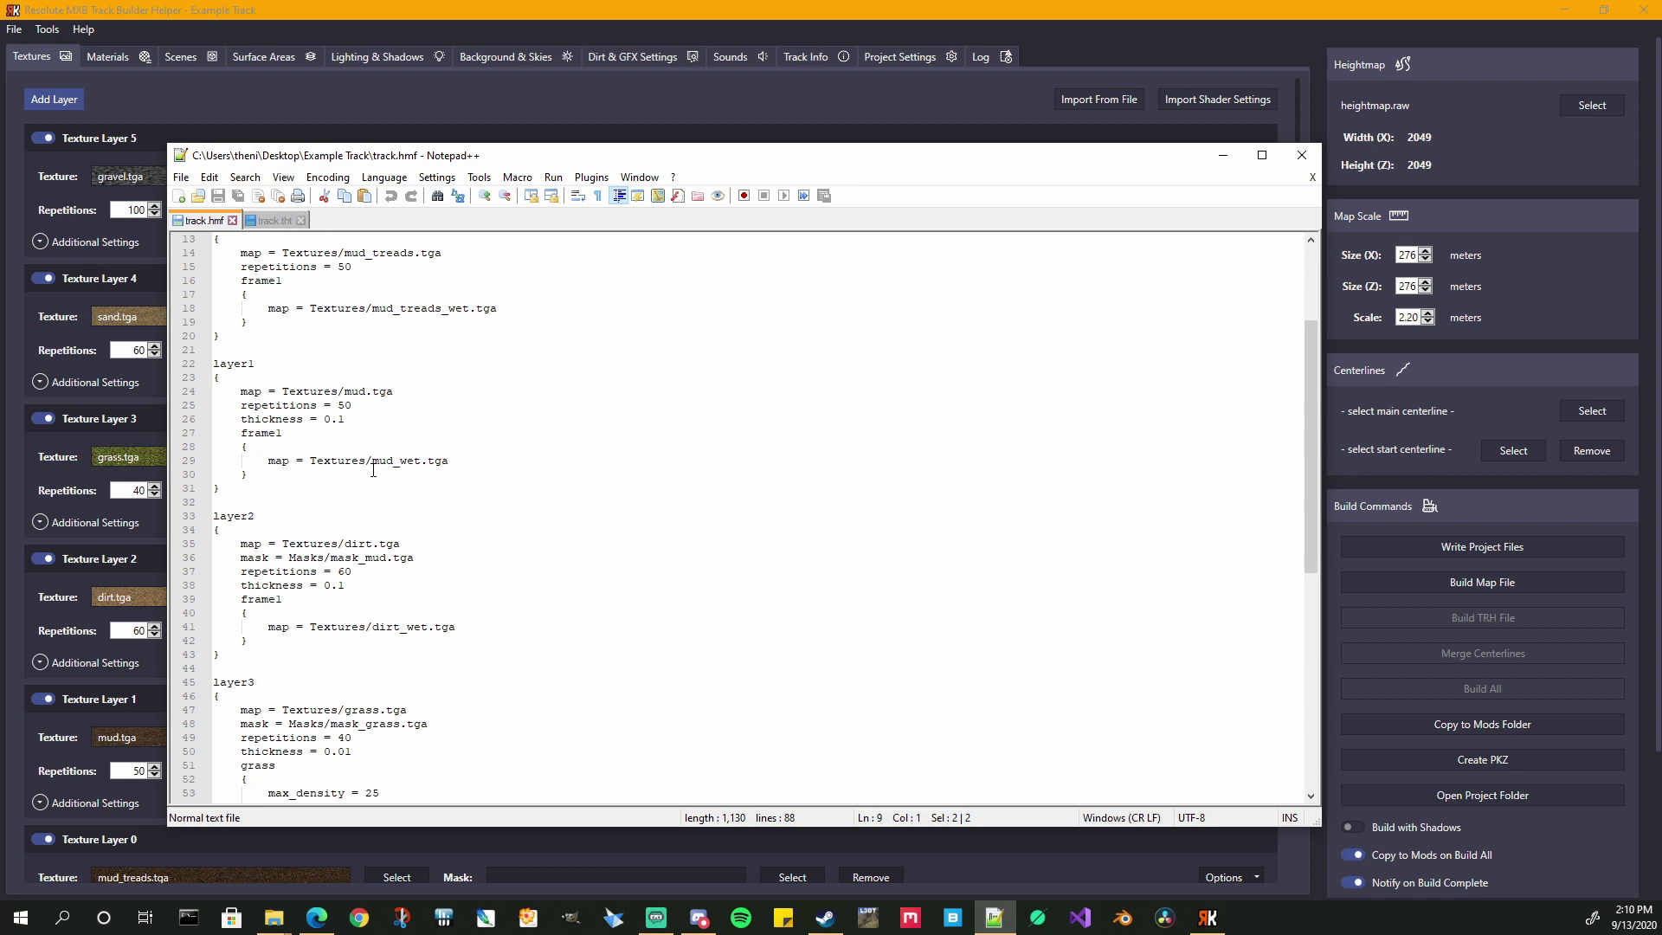
drag(241, 559, 658, 682)
scroll(659, 680, down, 4)
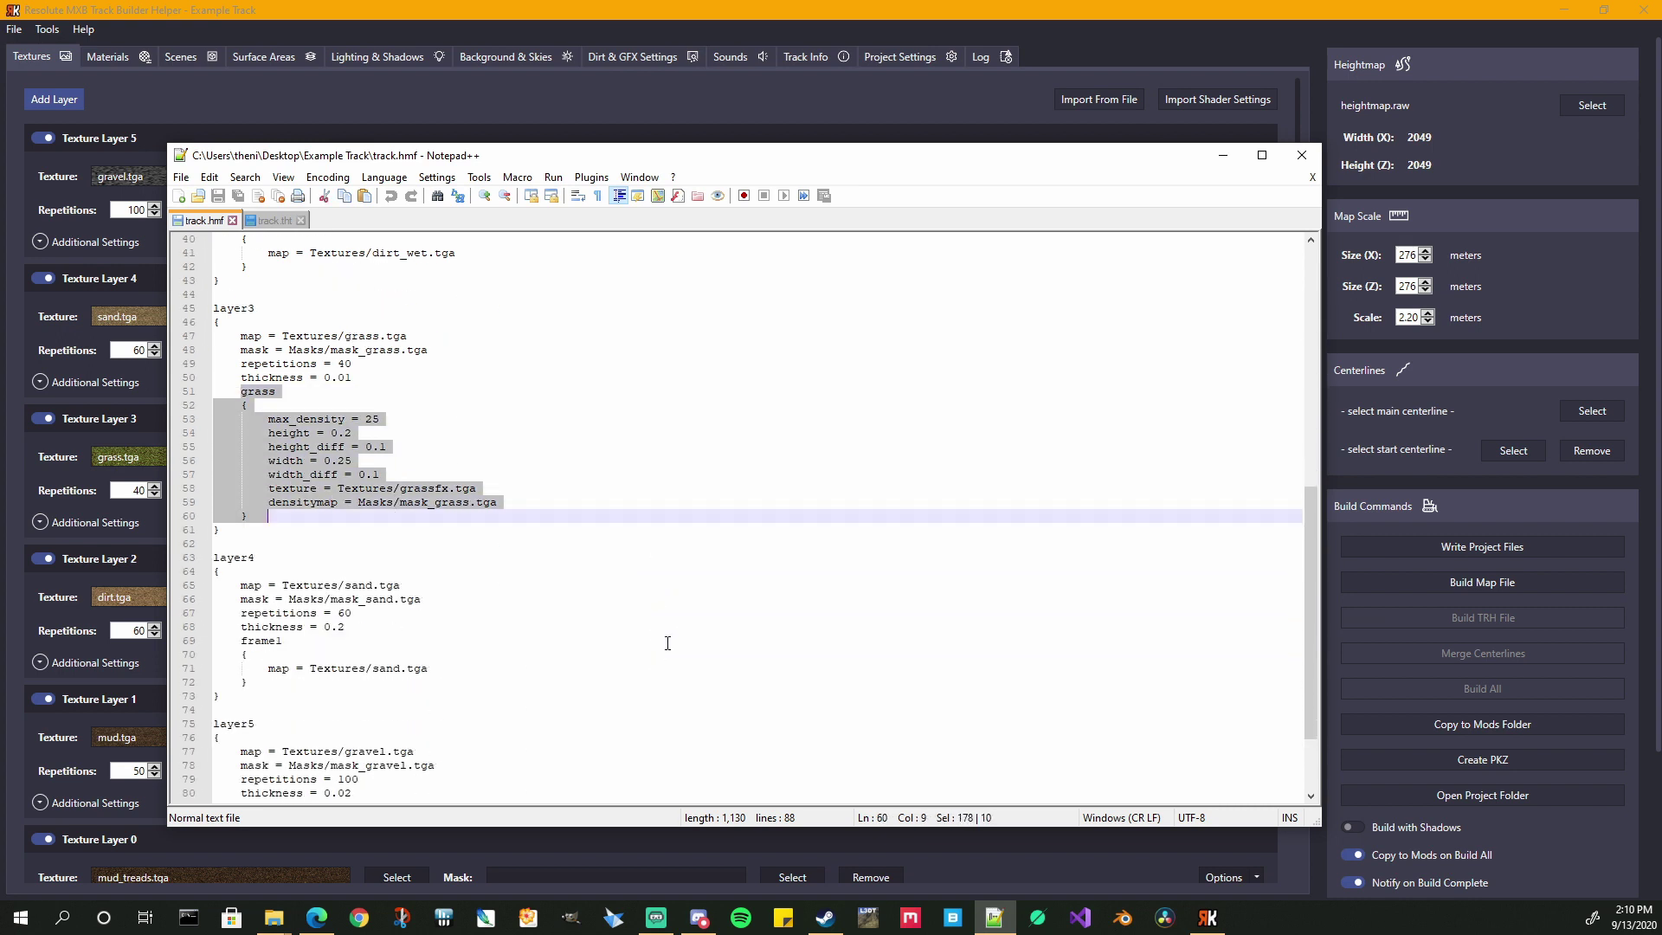
scroll(668, 644, down, 3)
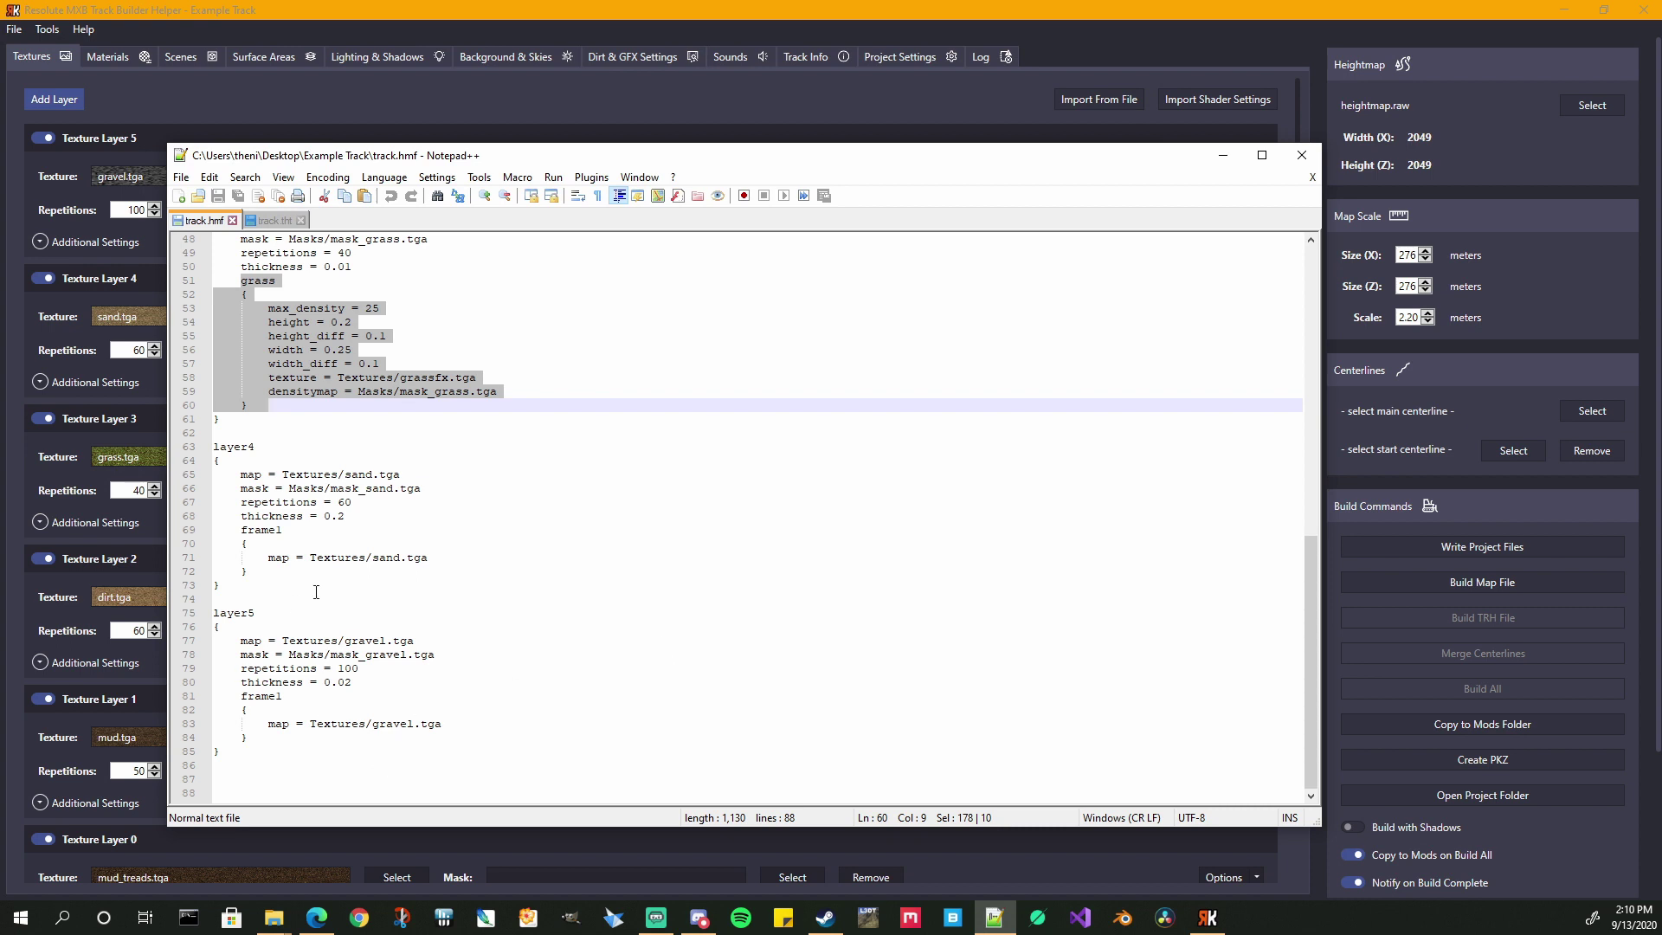
click(216, 586)
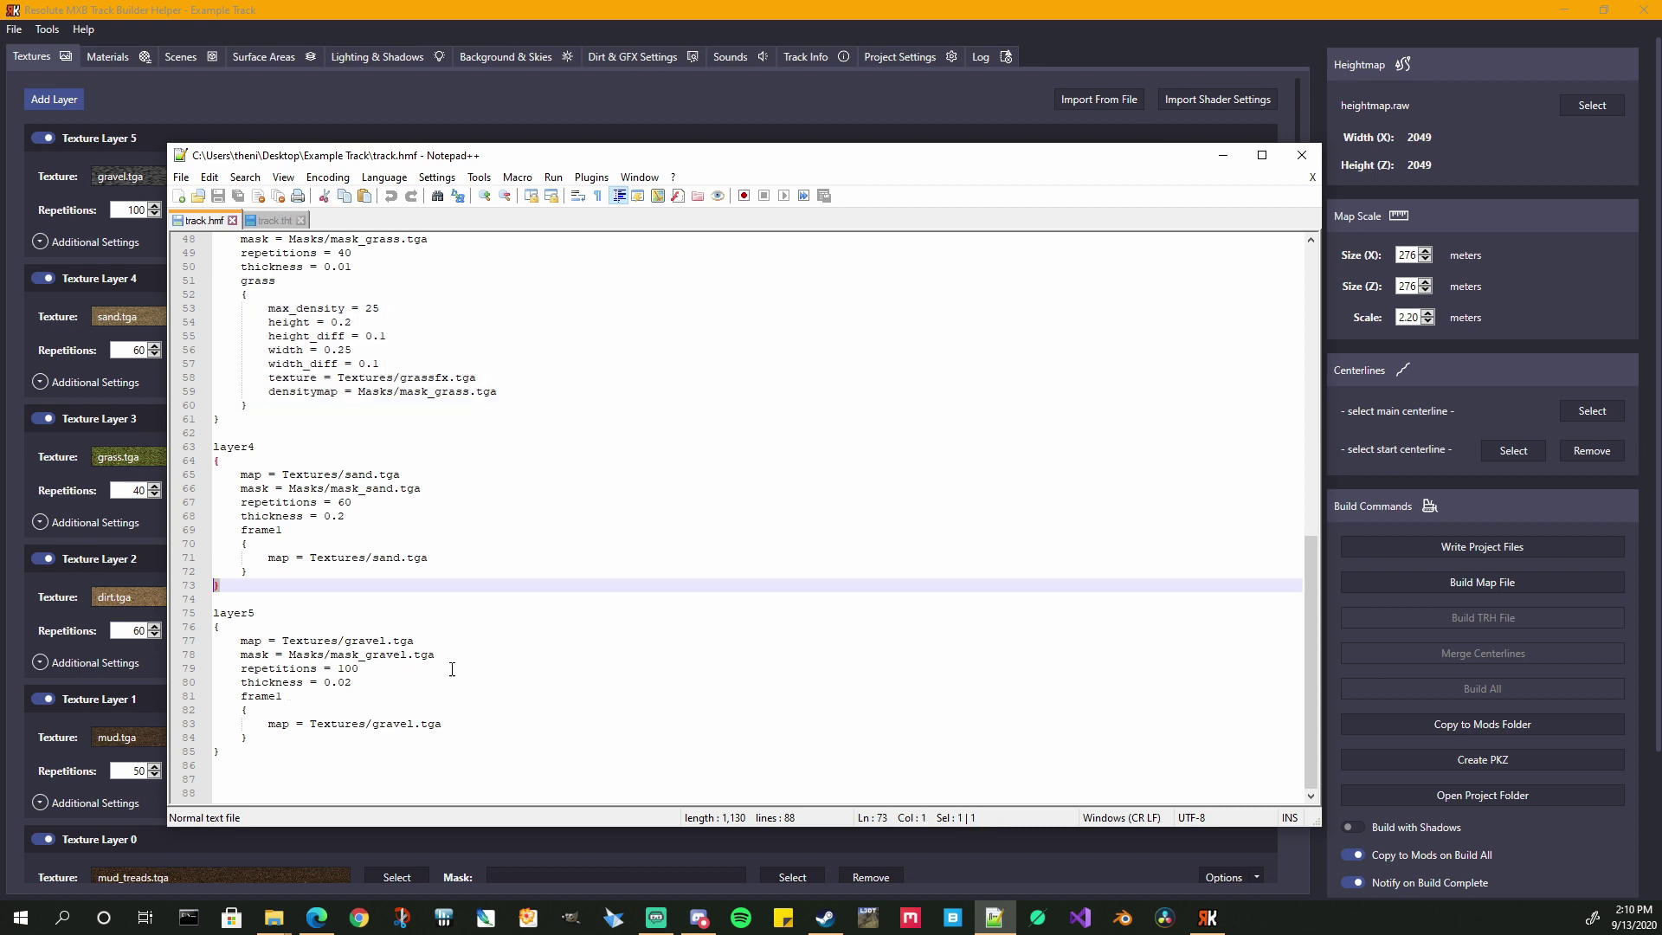
click(247, 447)
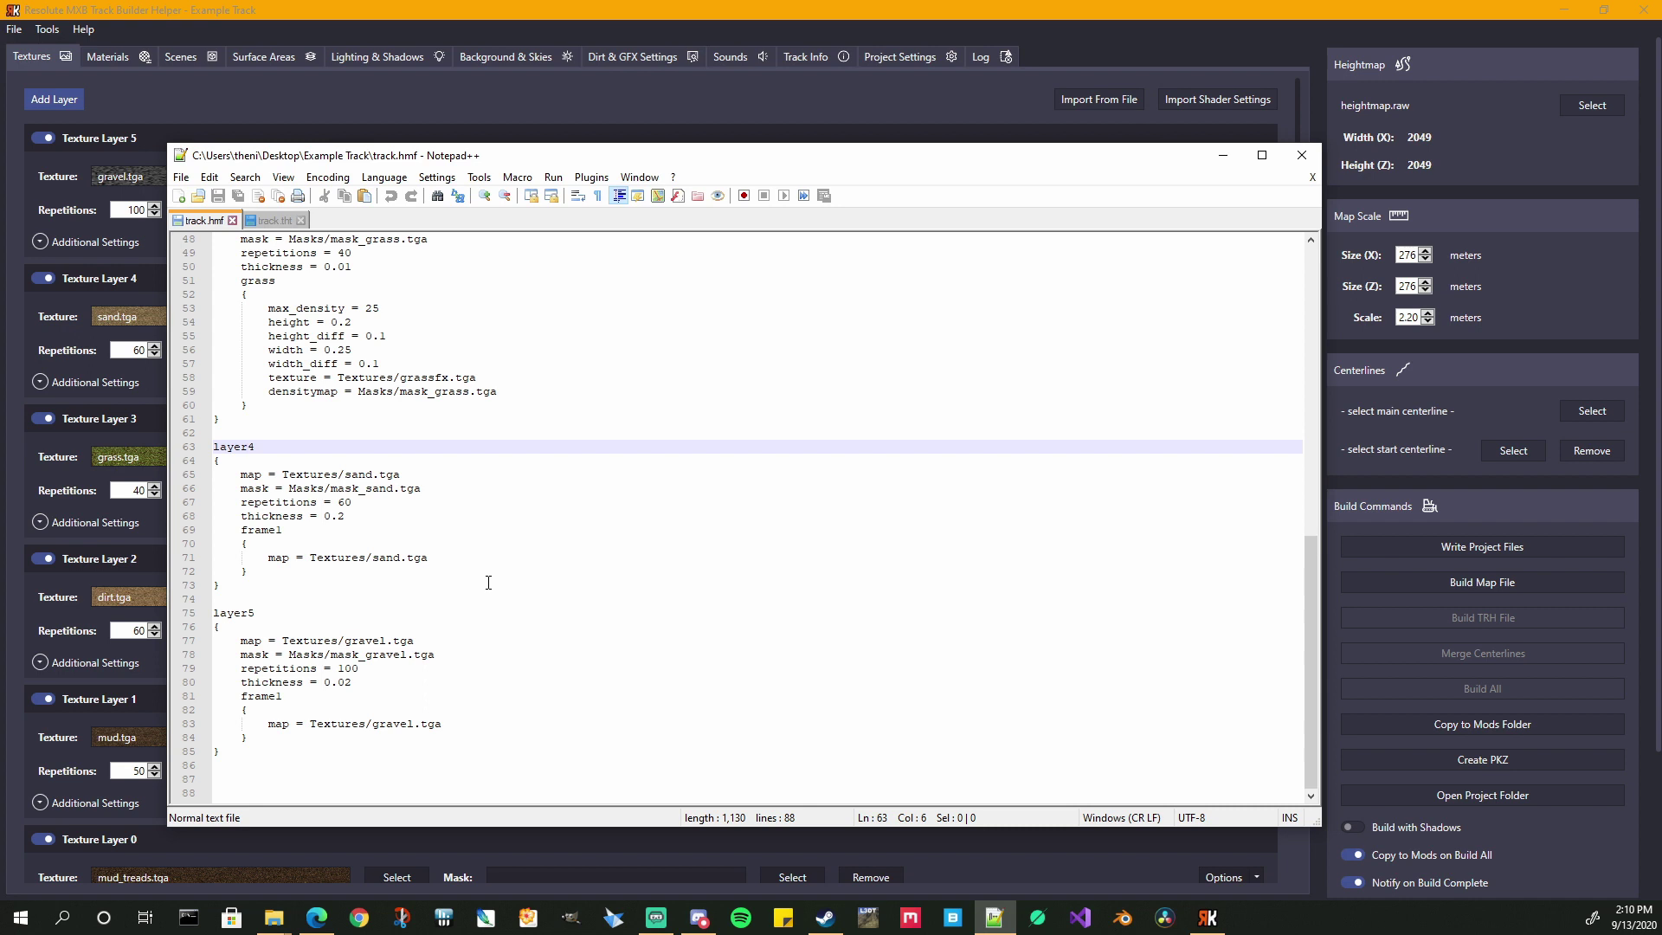
scroll(663, 651, up, 5)
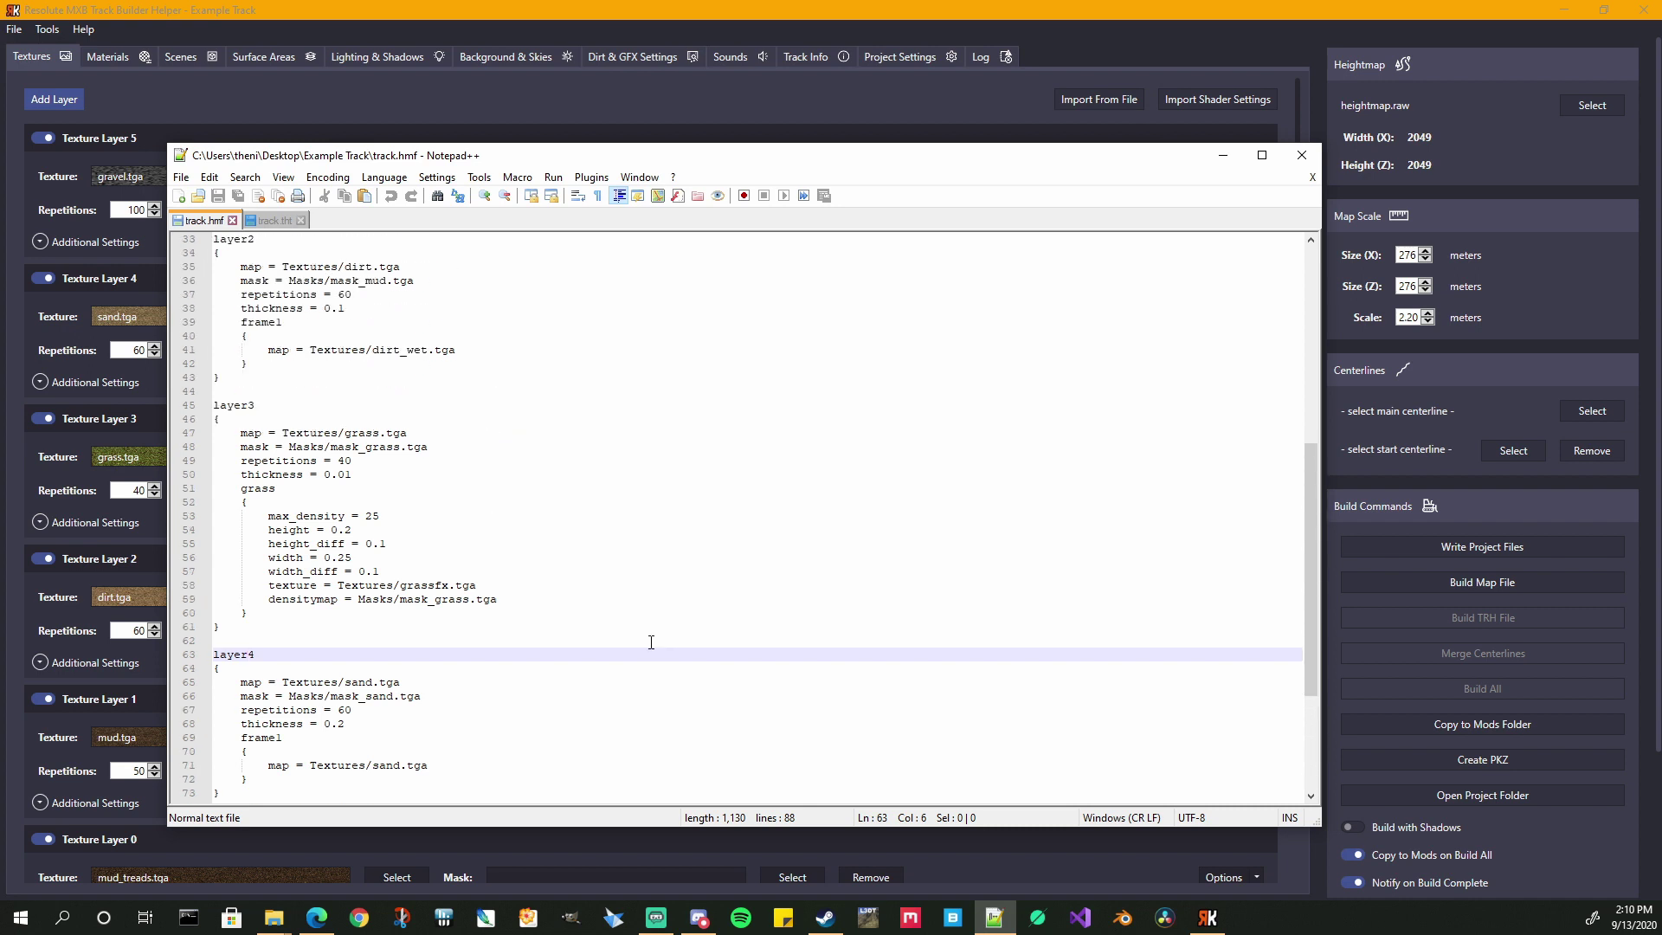
scroll(607, 587, up, 11)
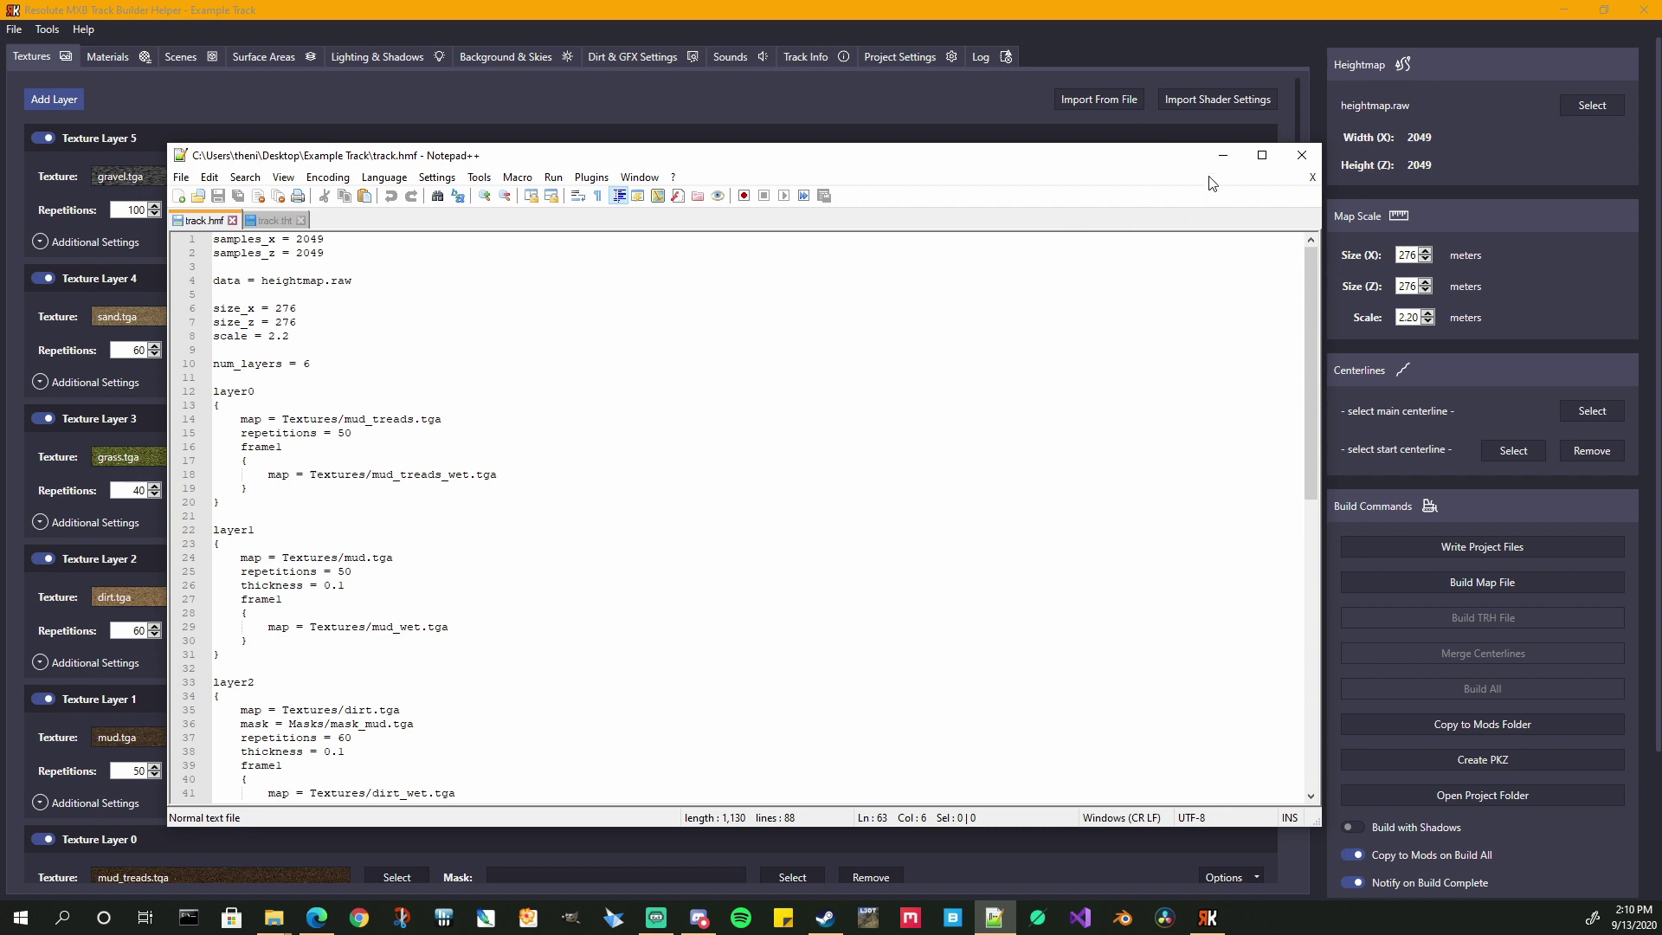
click(1223, 156)
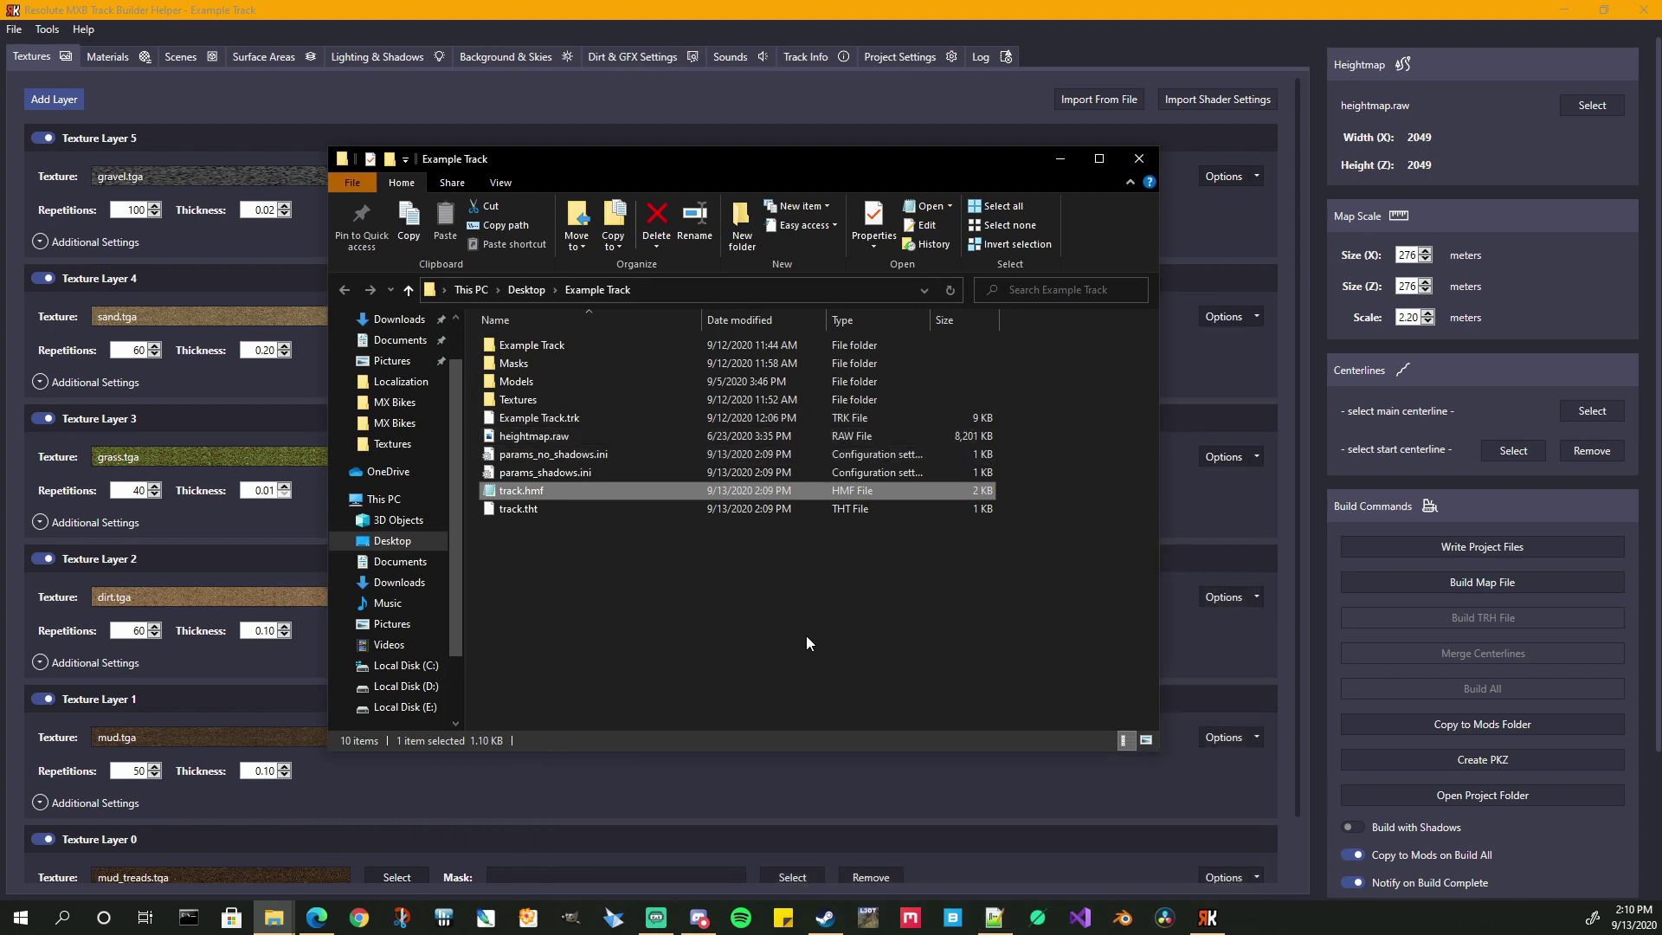
click(1060, 159)
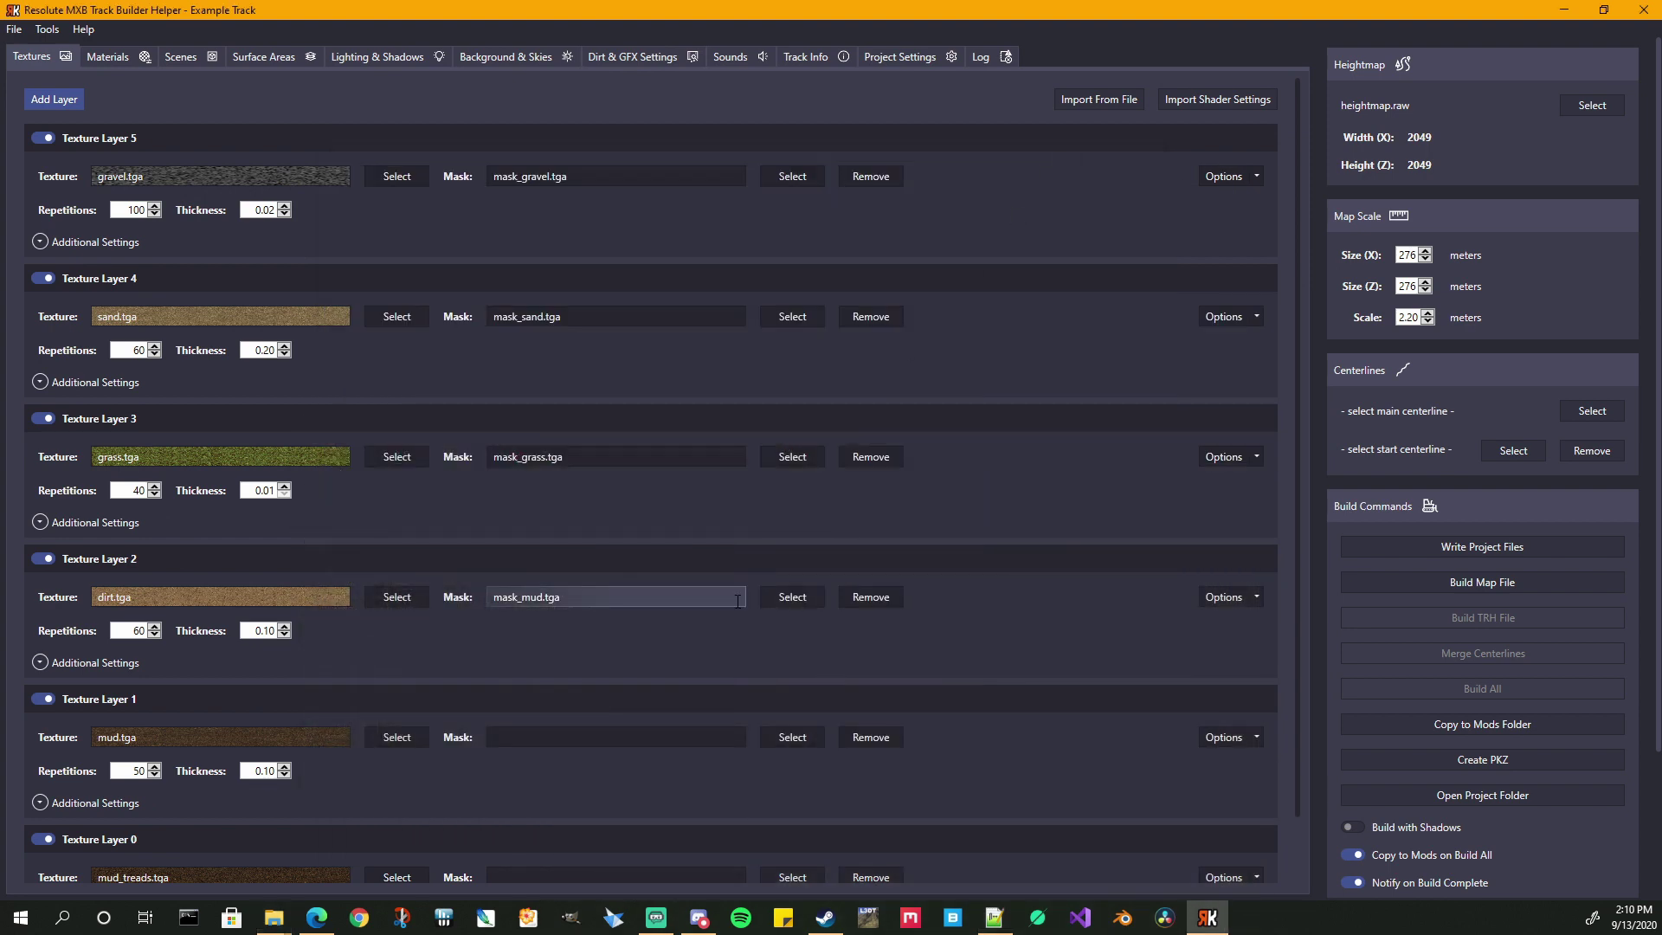
- Show the project's material layers, examine the material layer definitions in the example track.tht in Notepad++, and return to the track builder
click(115, 54)
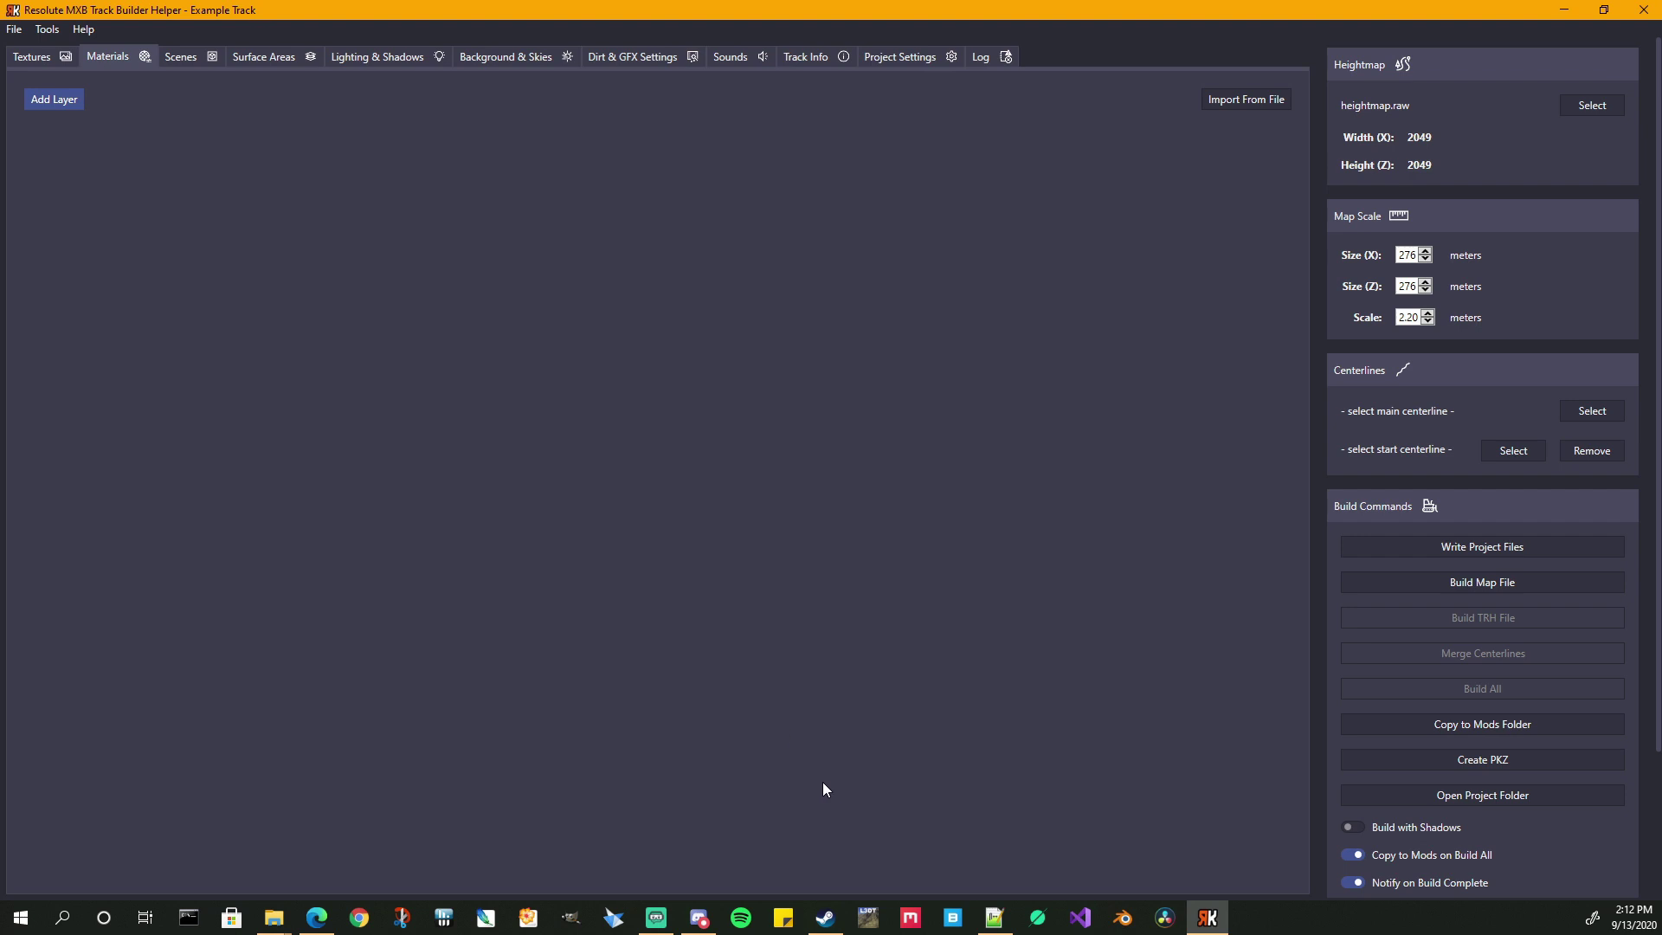
click(994, 918)
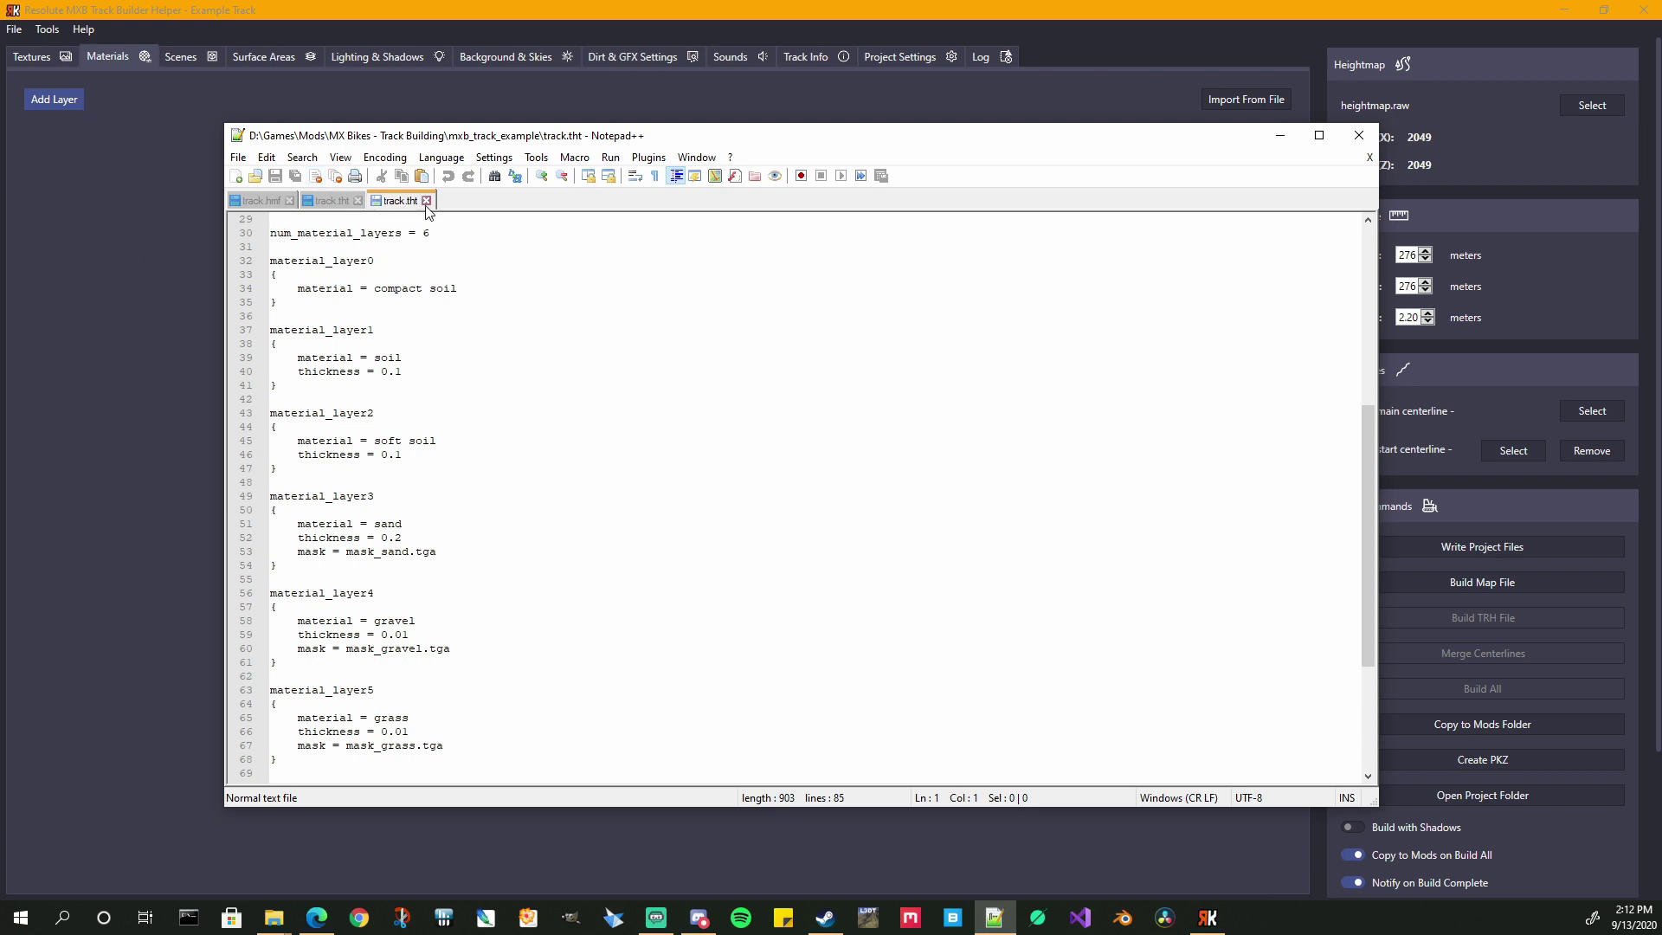
drag(277, 234, 472, 240)
drag(270, 261, 301, 316)
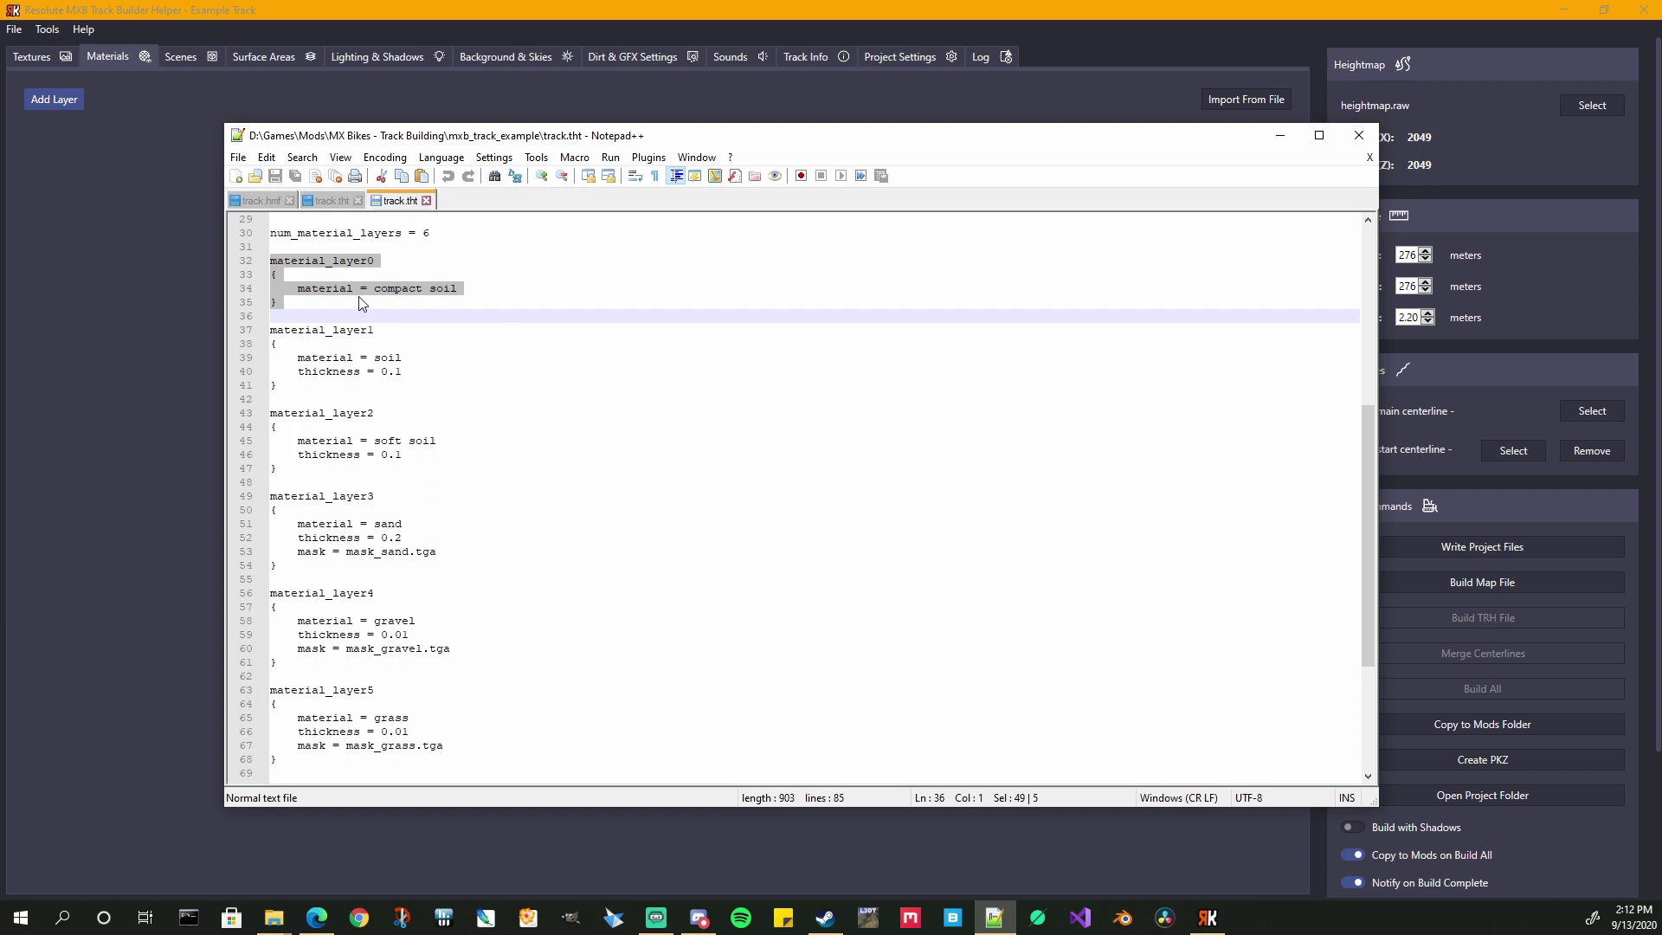
click(455, 302)
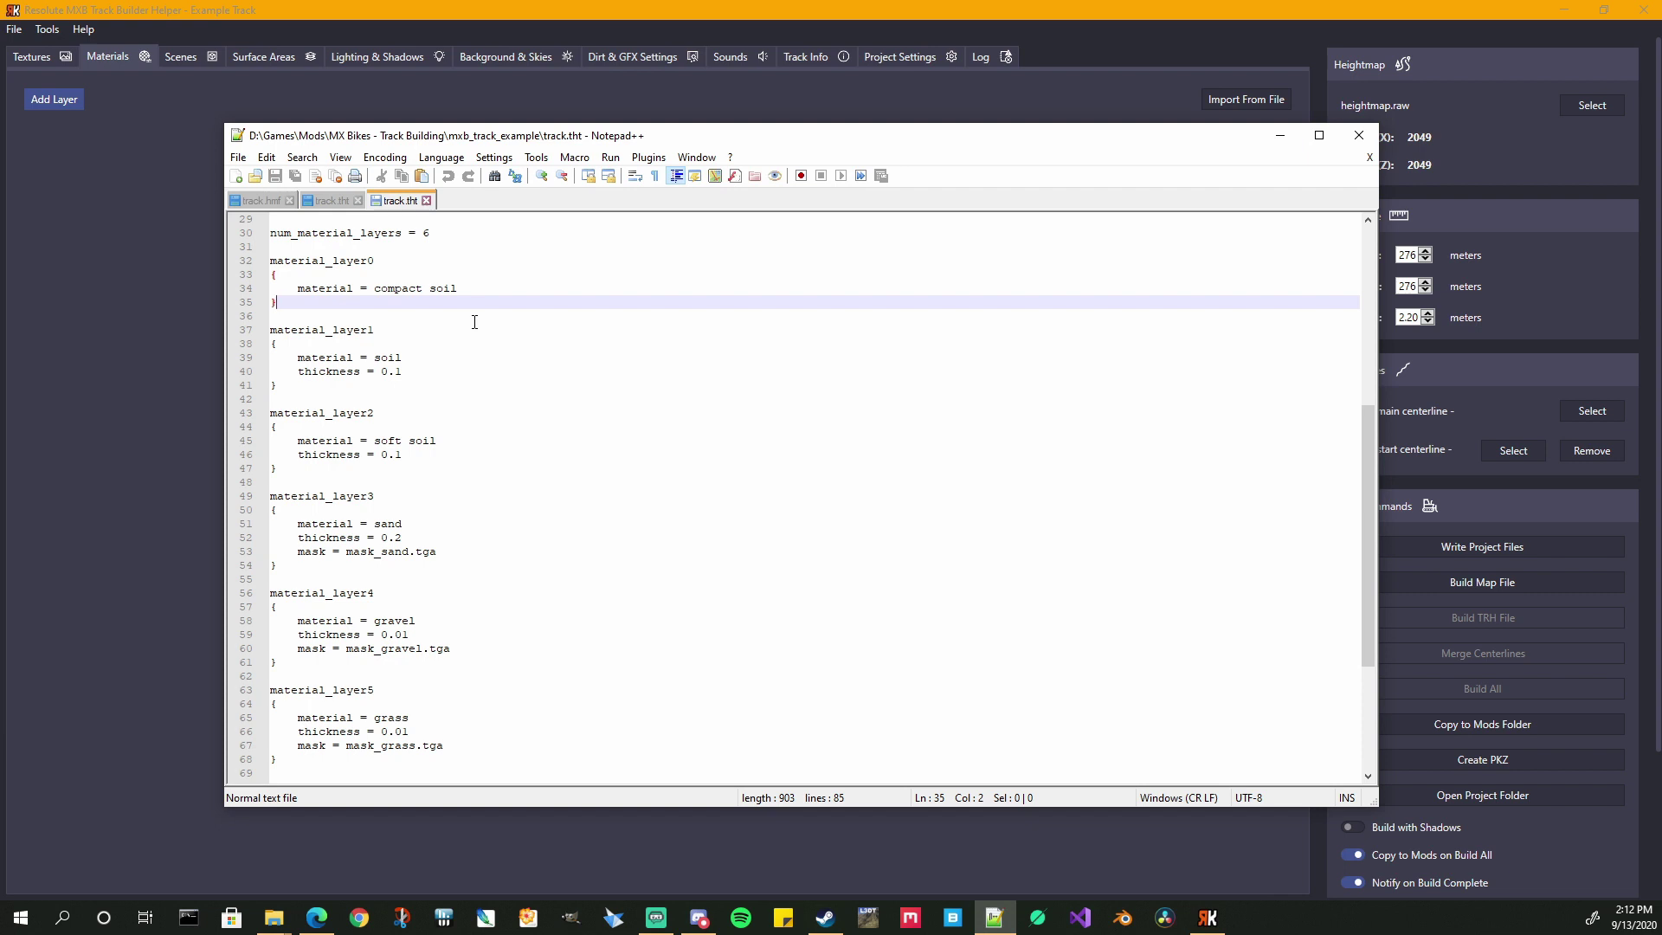
scroll(514, 394, down, 5)
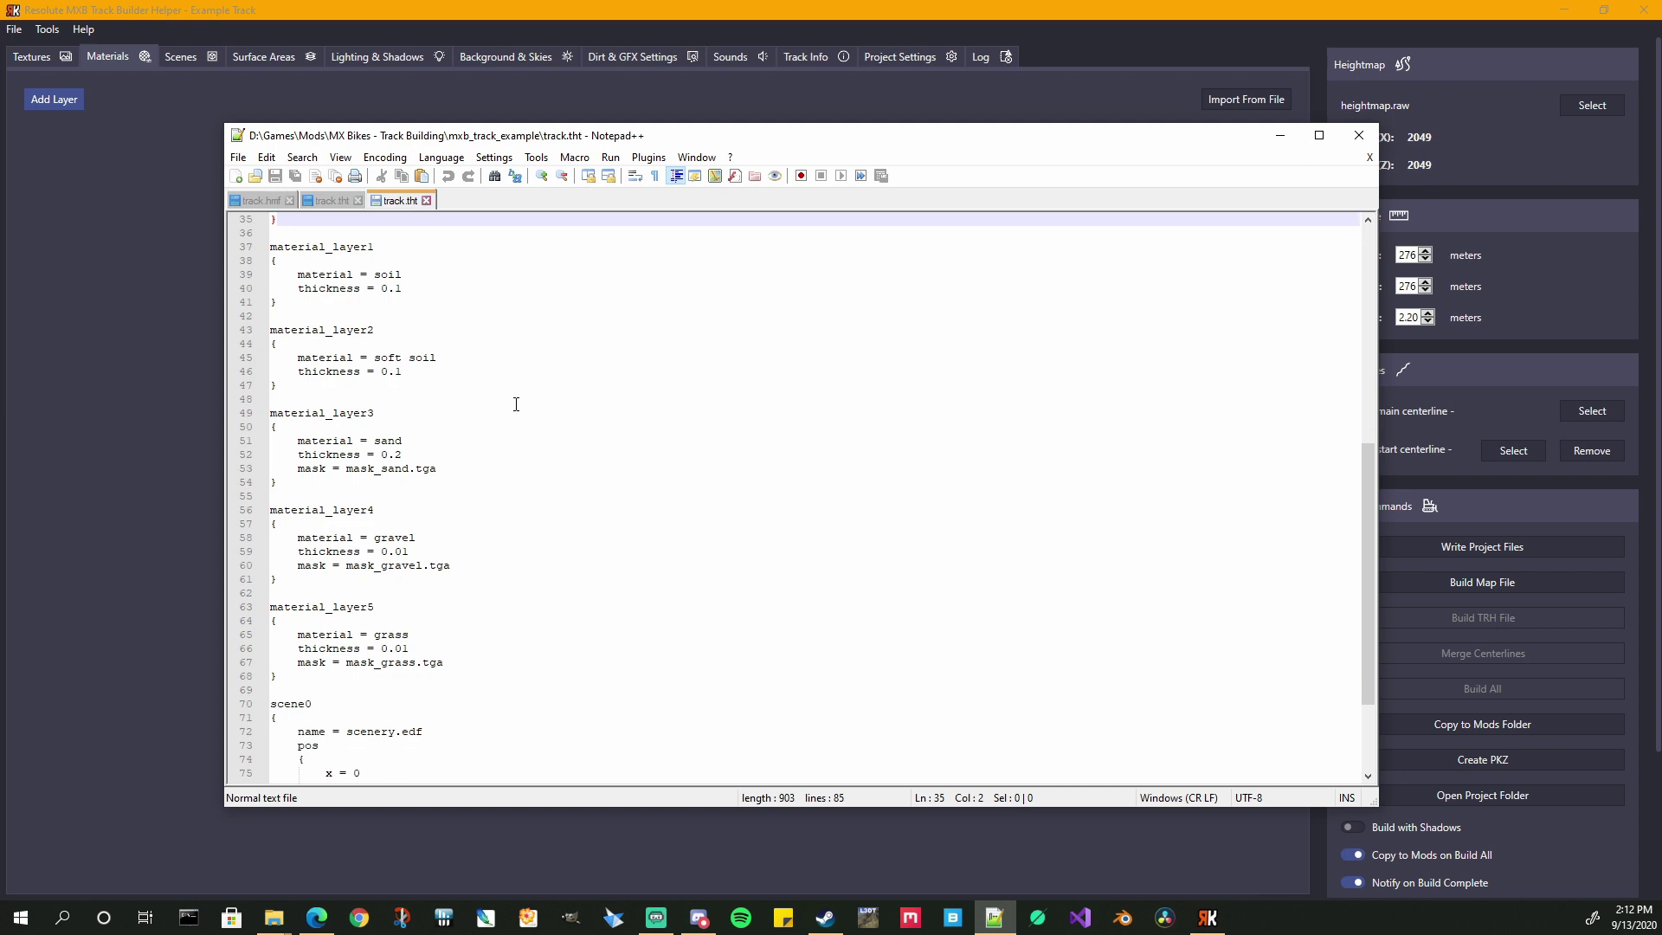
scroll(513, 400, up, 5)
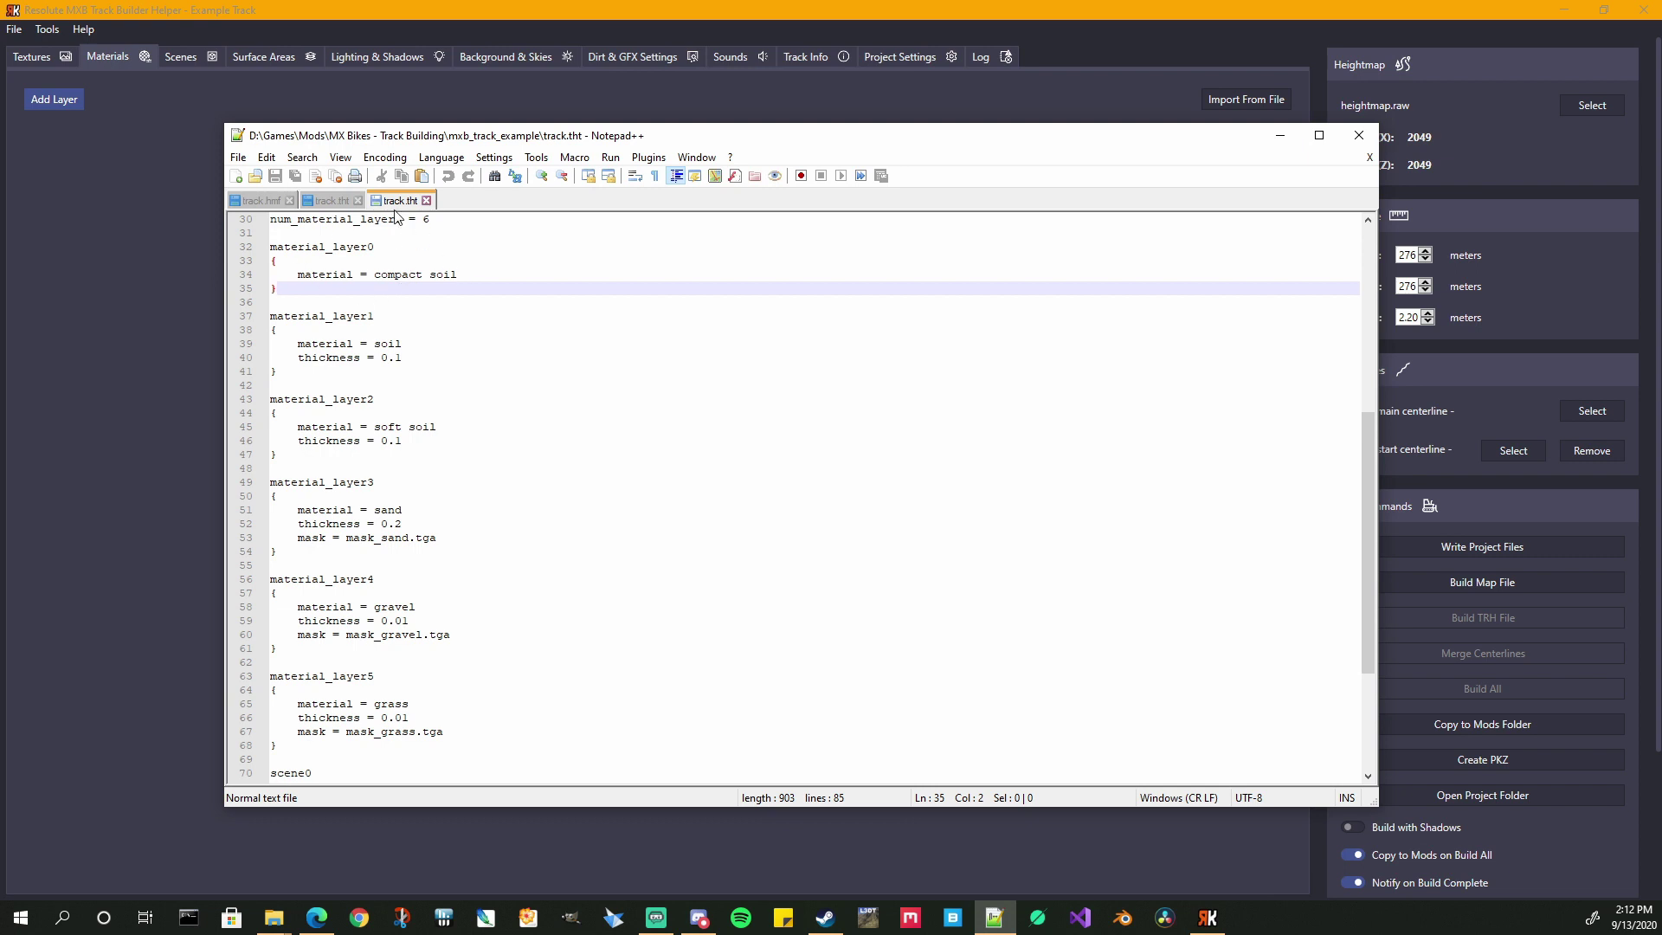
click(122, 239)
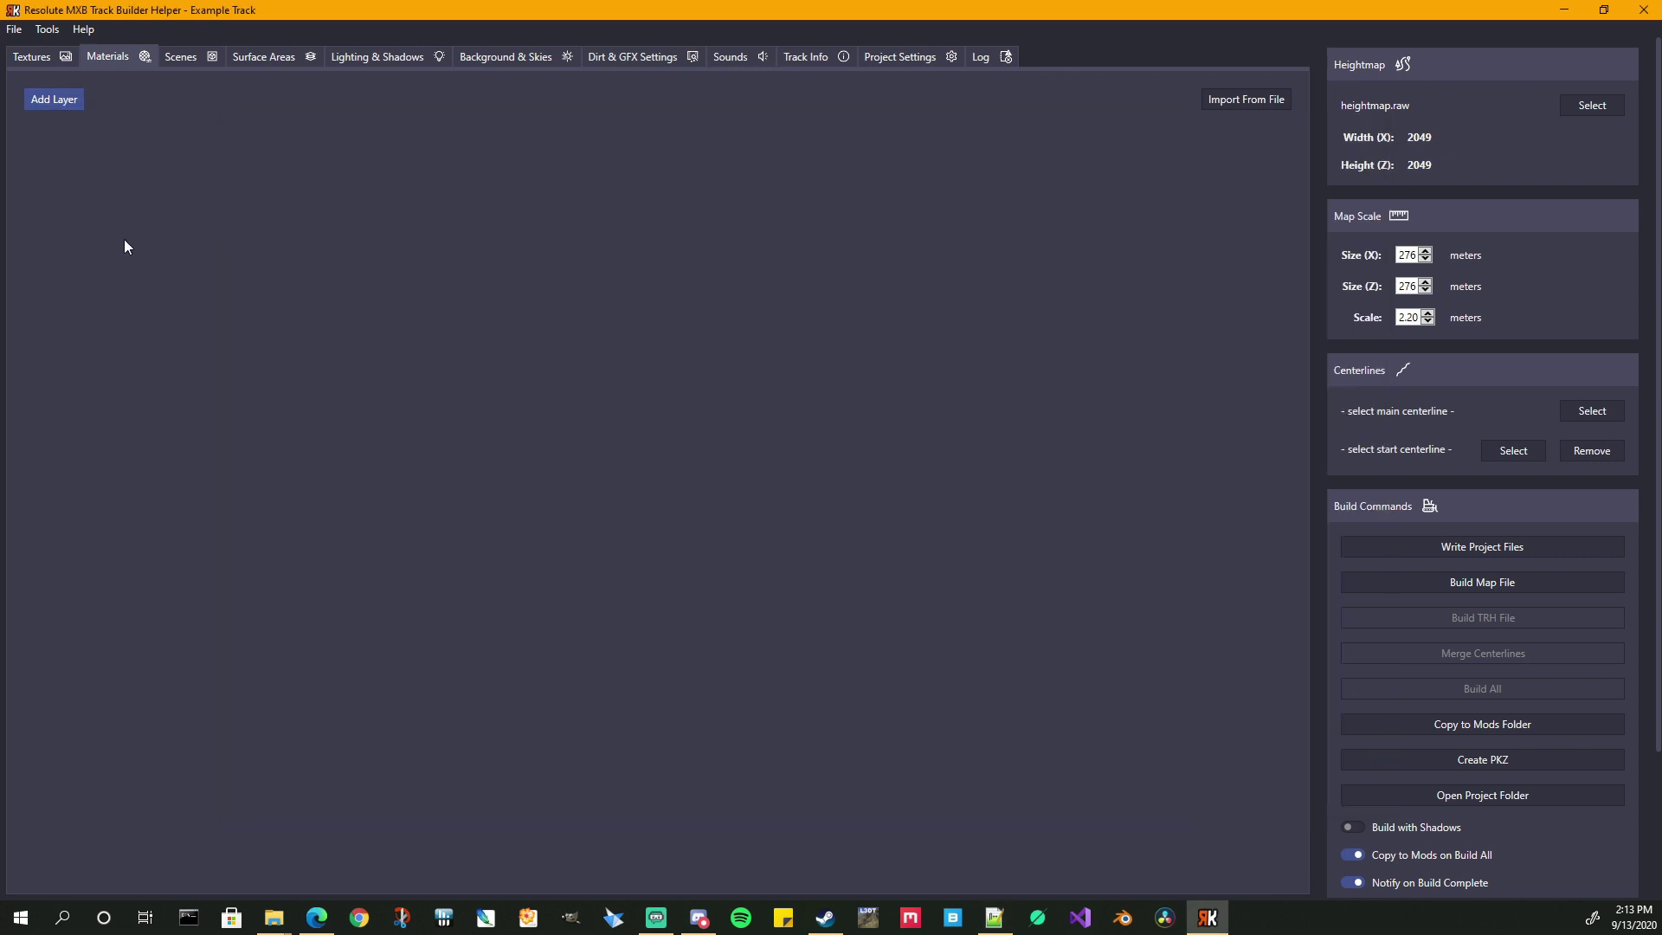
click(994, 917)
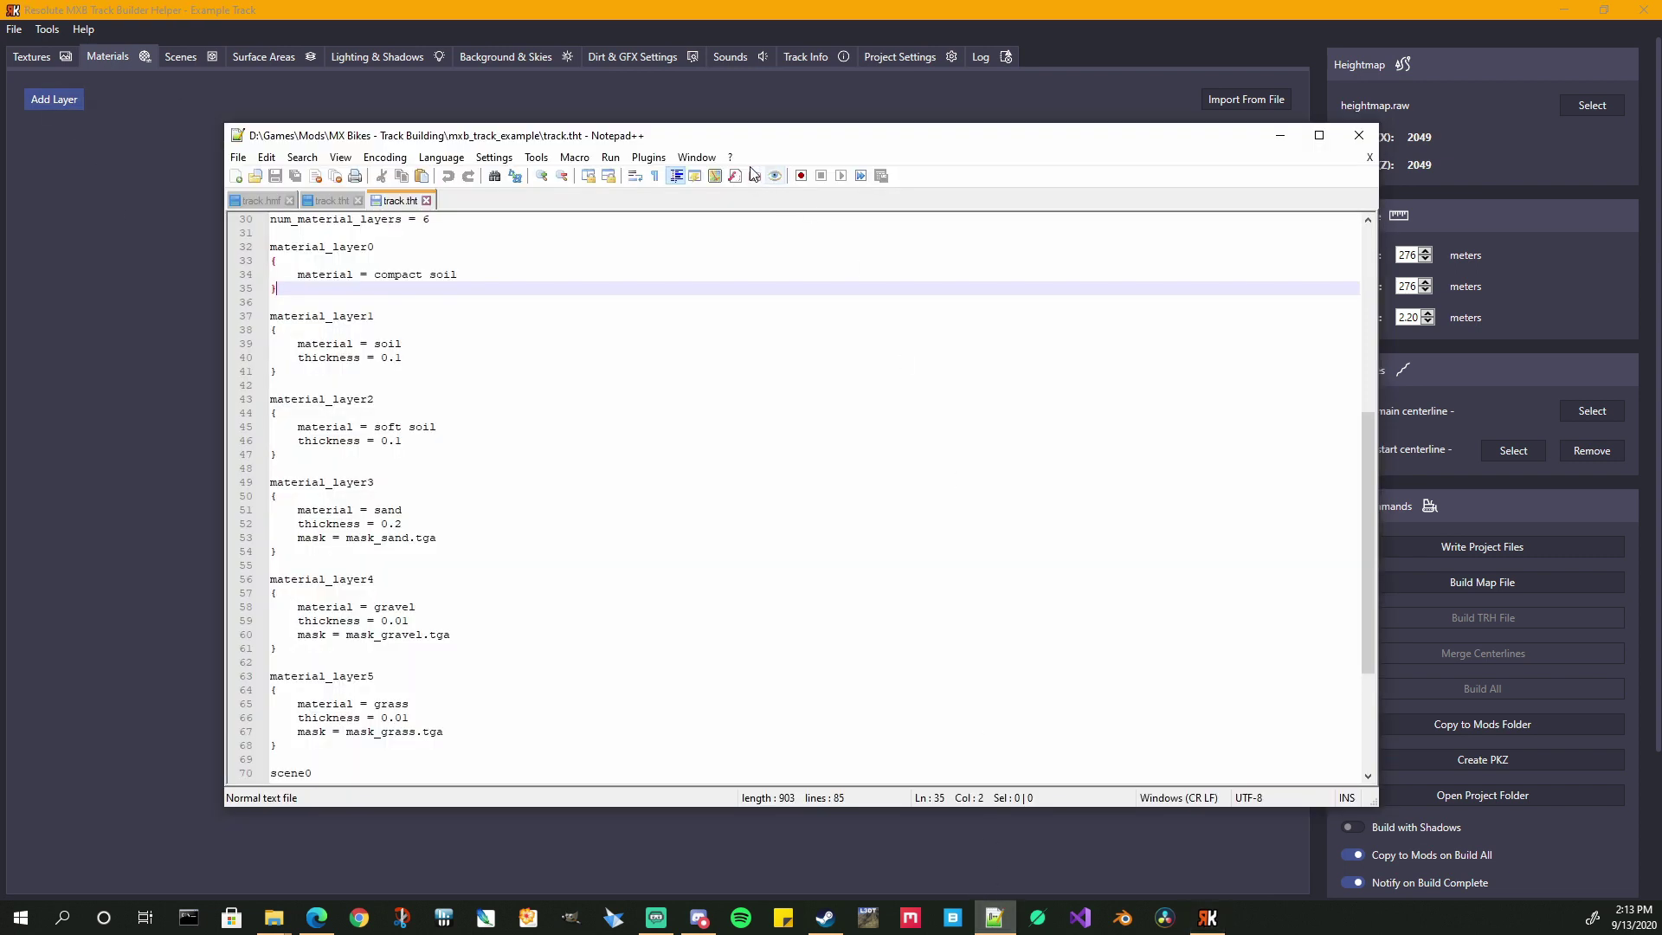
drag(730, 135, 817, 161)
key(alt+Tab)
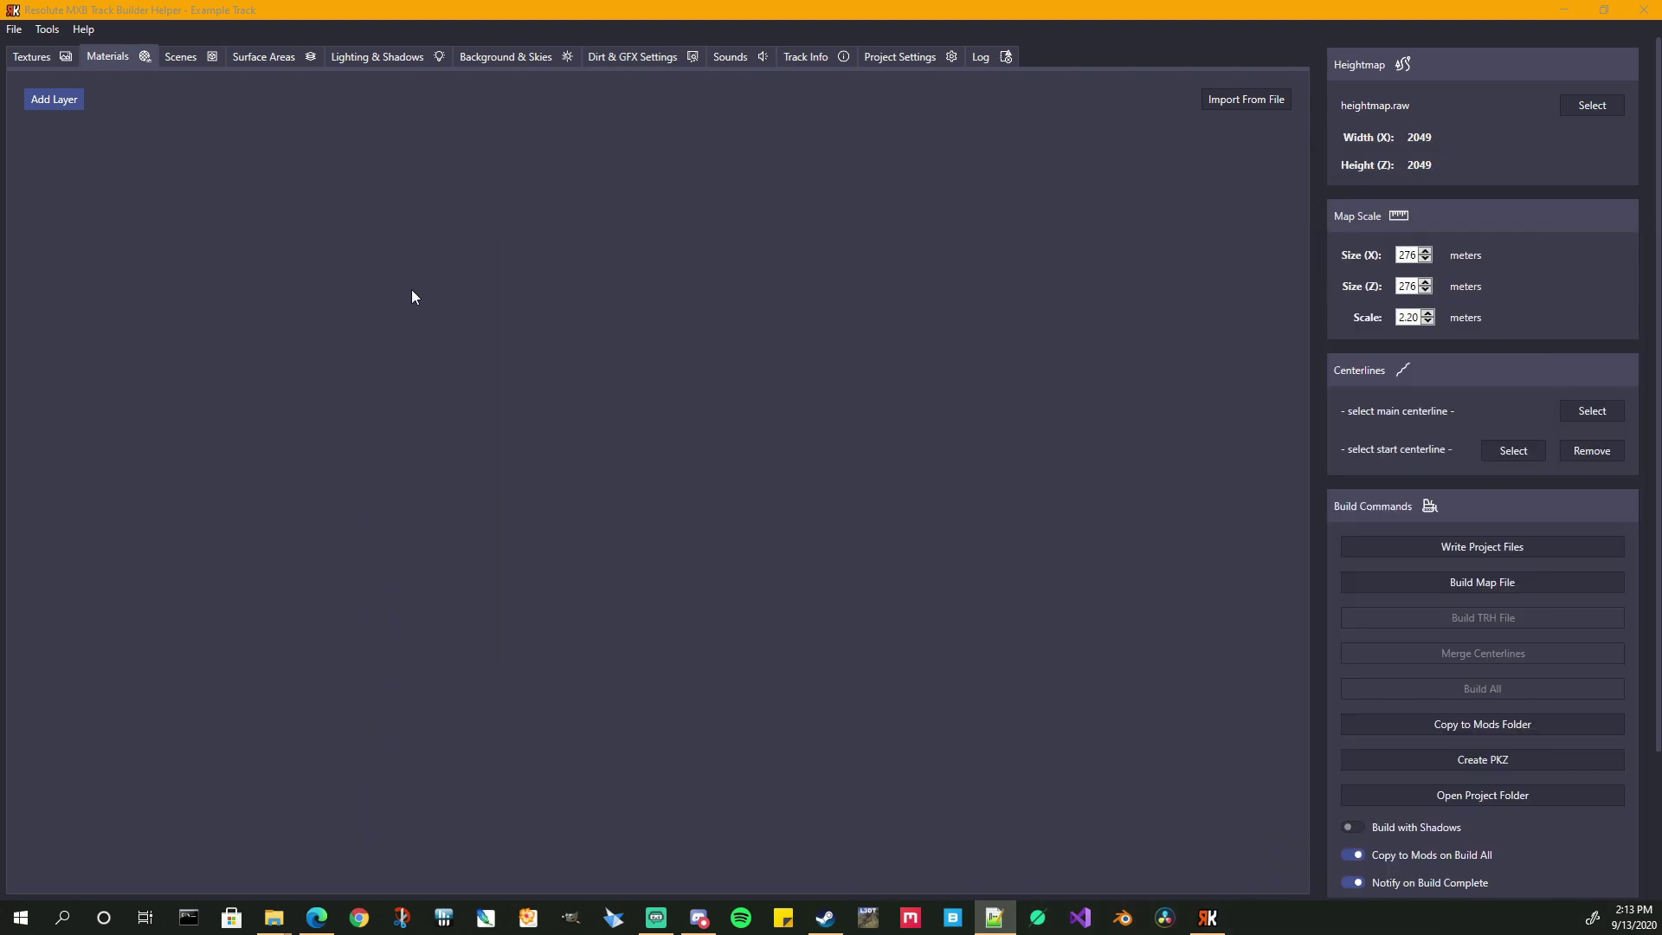
- Add a material layer and view the material types available for it
click(50, 101)
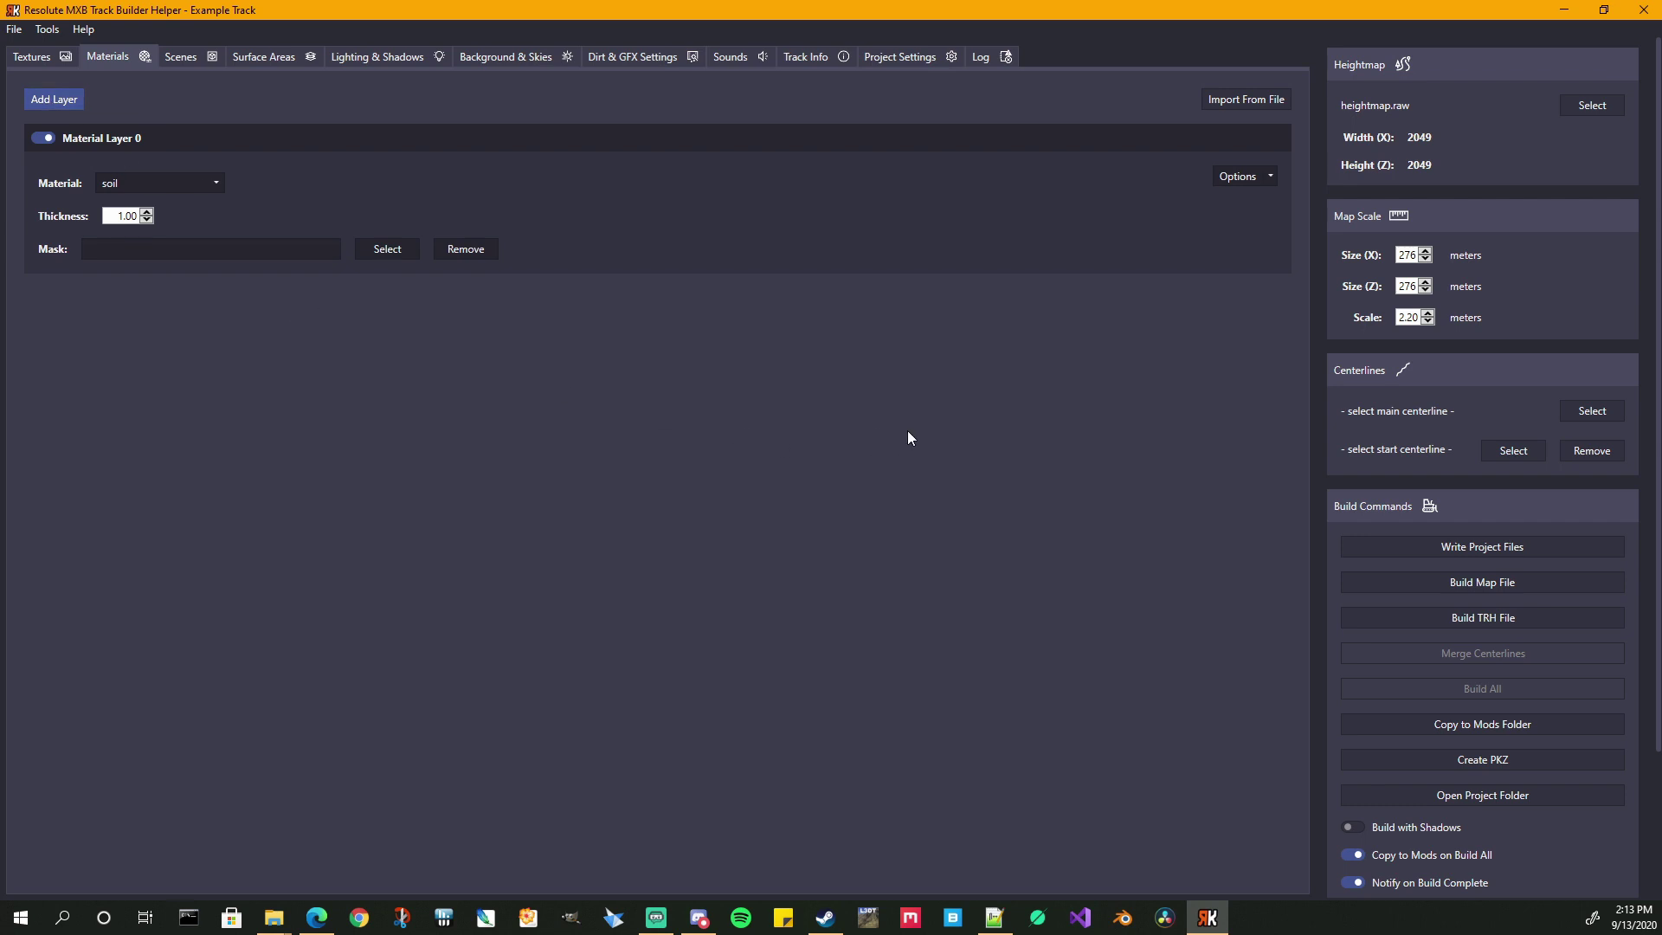
click(211, 182)
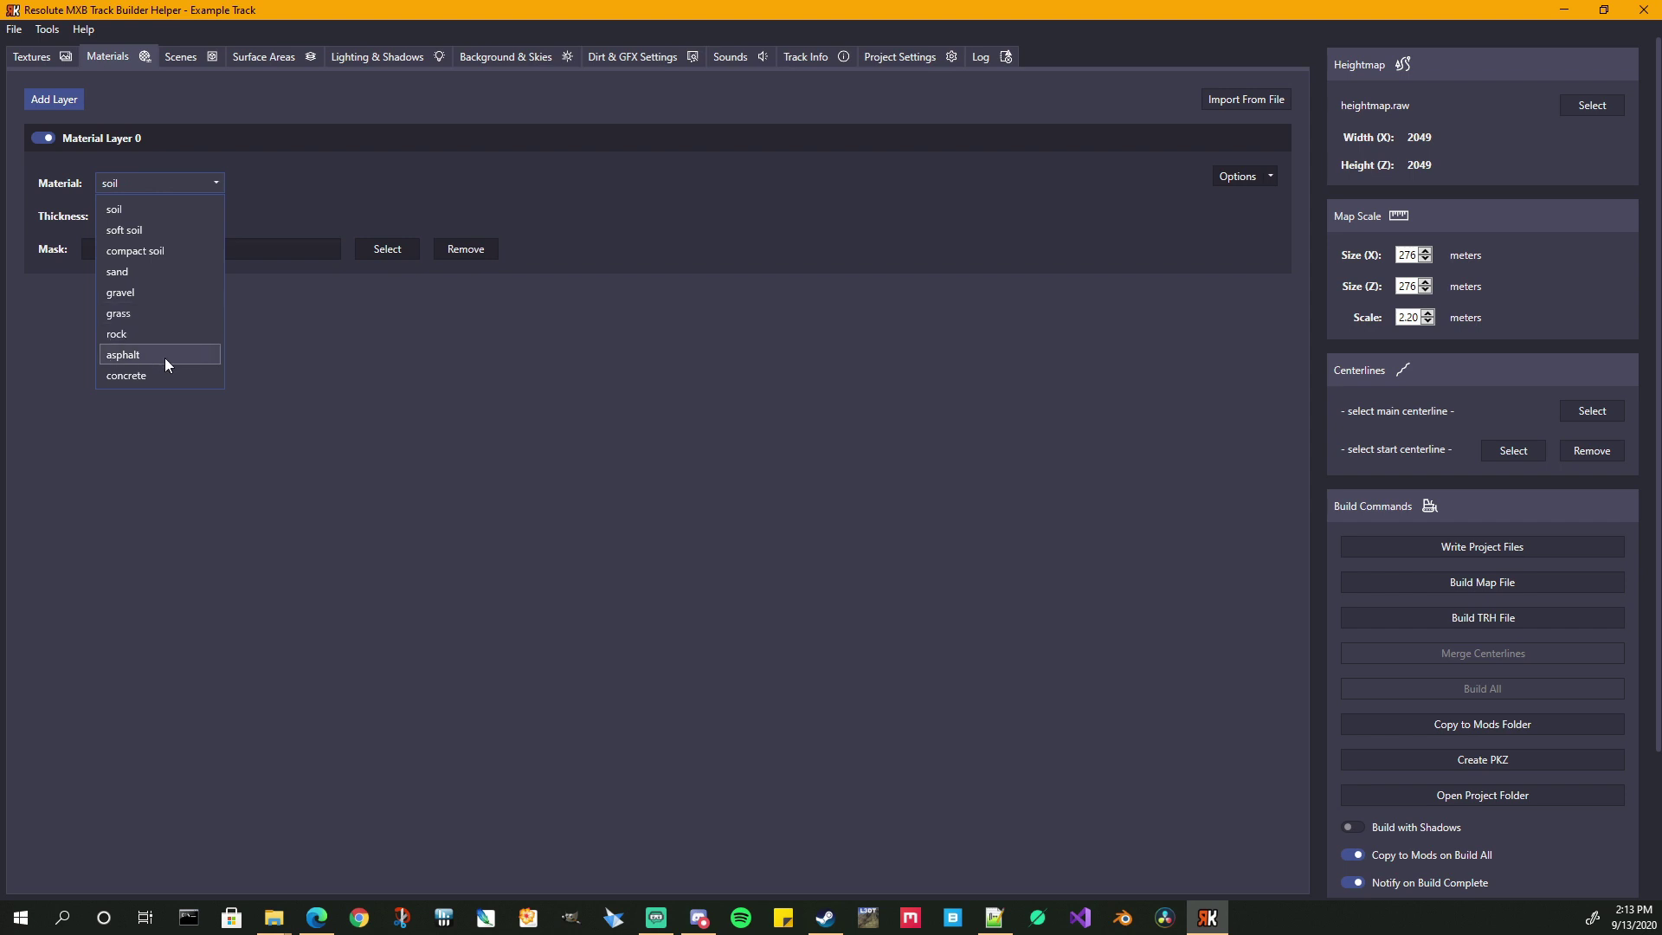
click(424, 374)
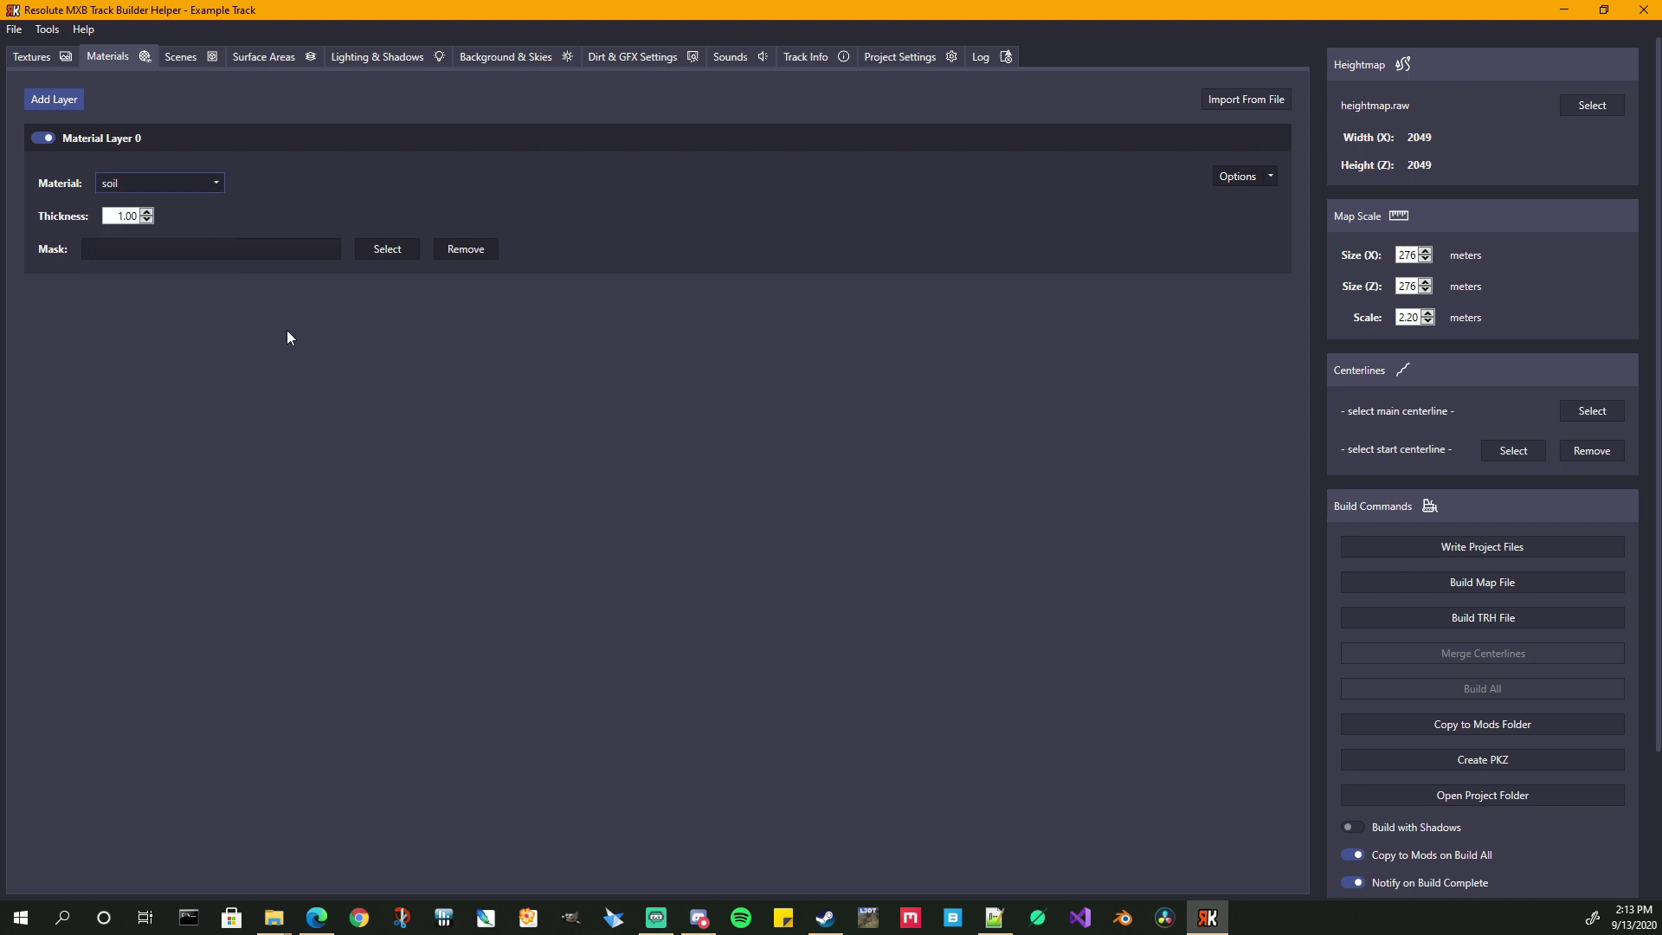
- Try to assign an image from the project's Textures folder as the mask of Material Layer 0
click(388, 252)
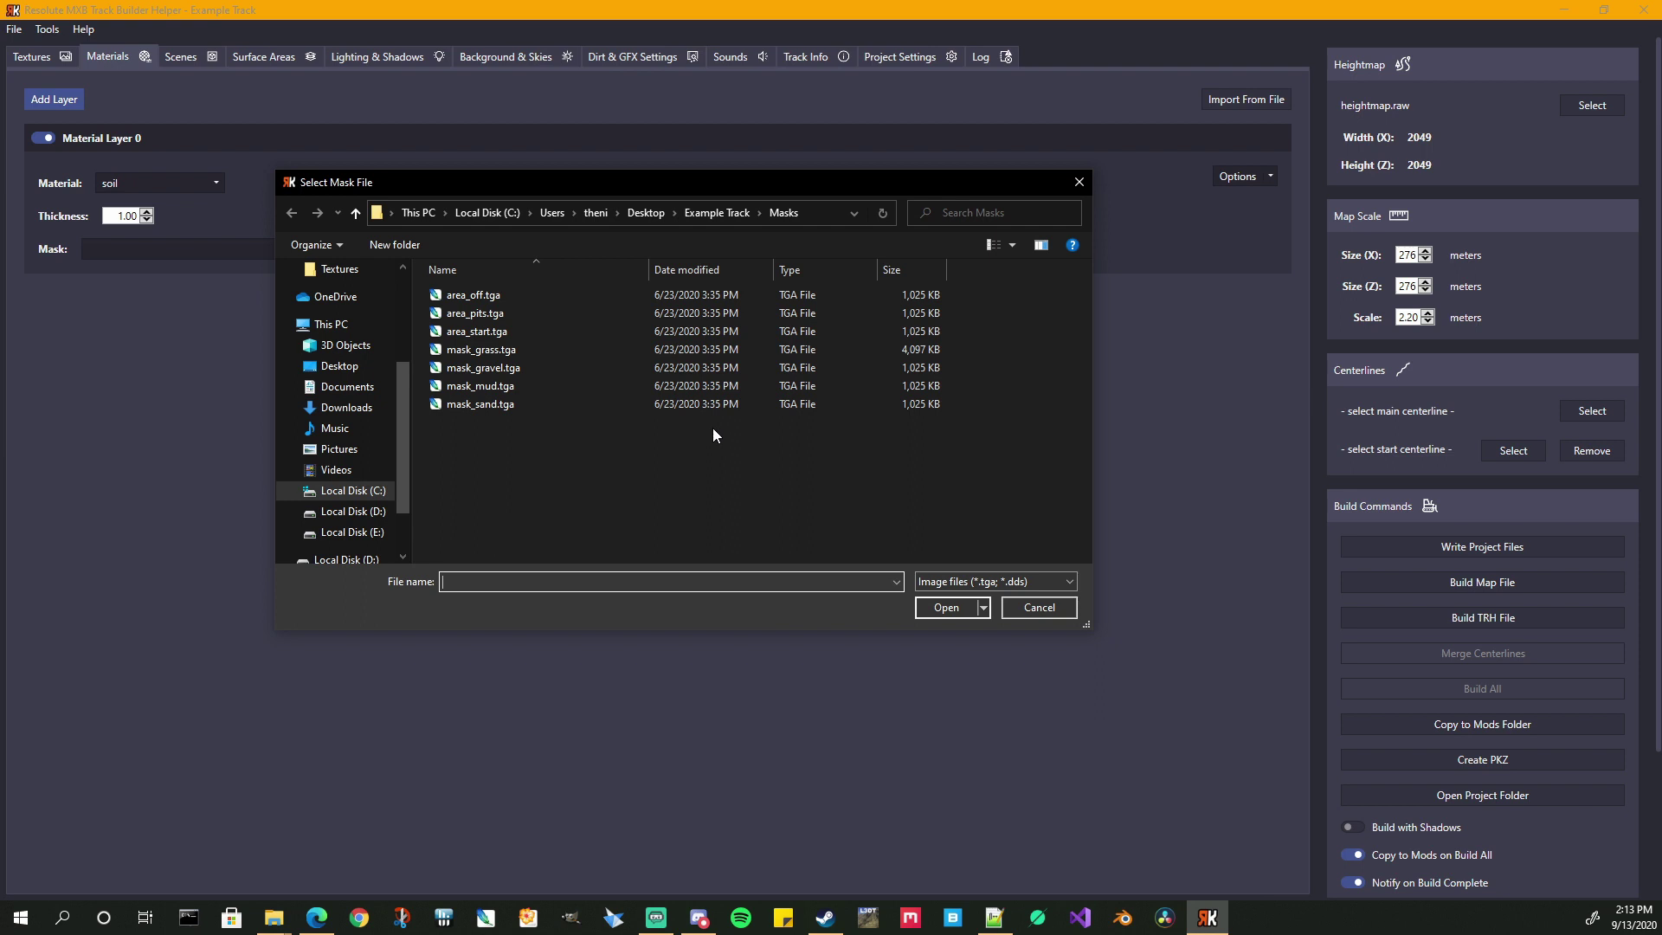
click(708, 217)
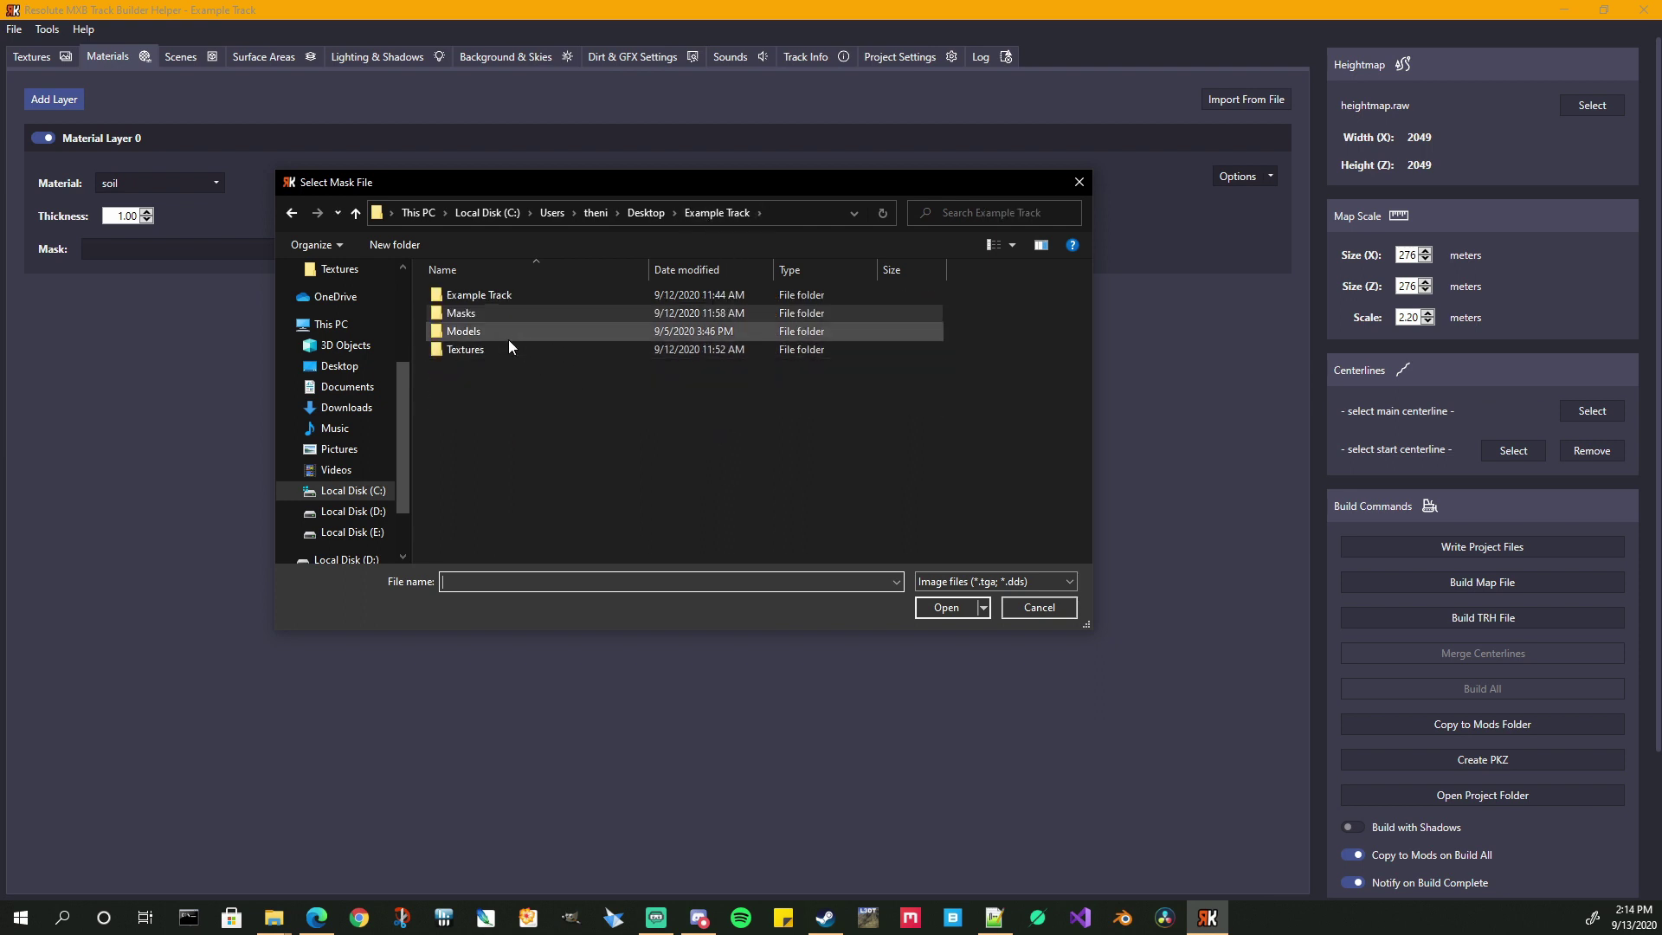
double_click(465, 348)
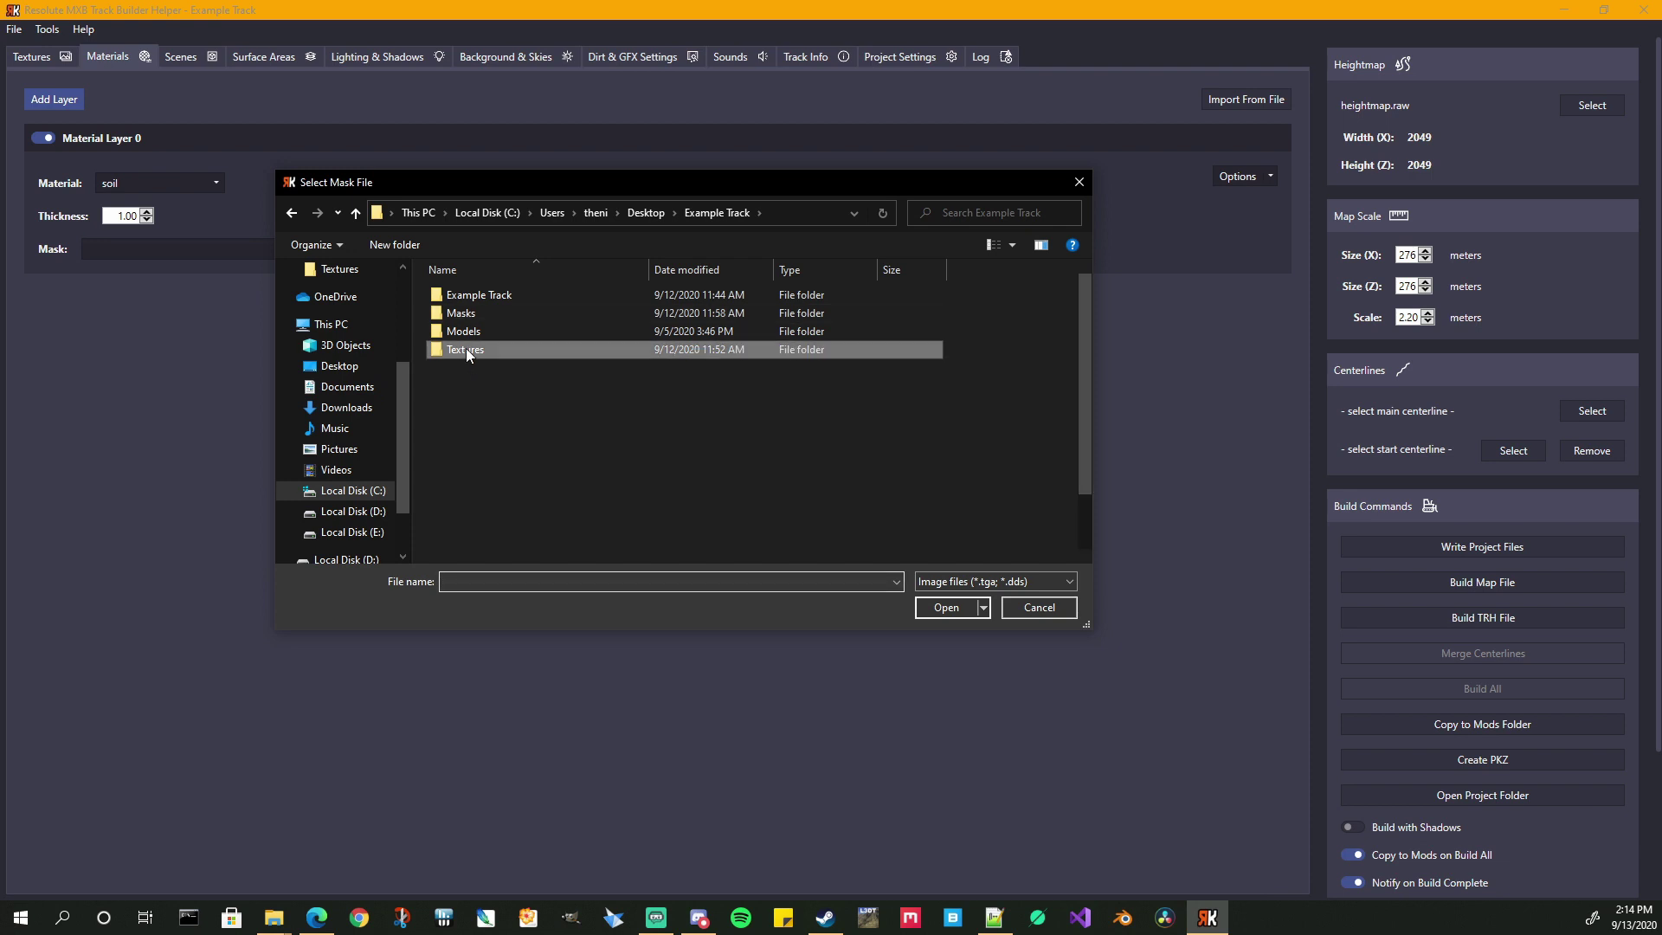
double_click(476, 350)
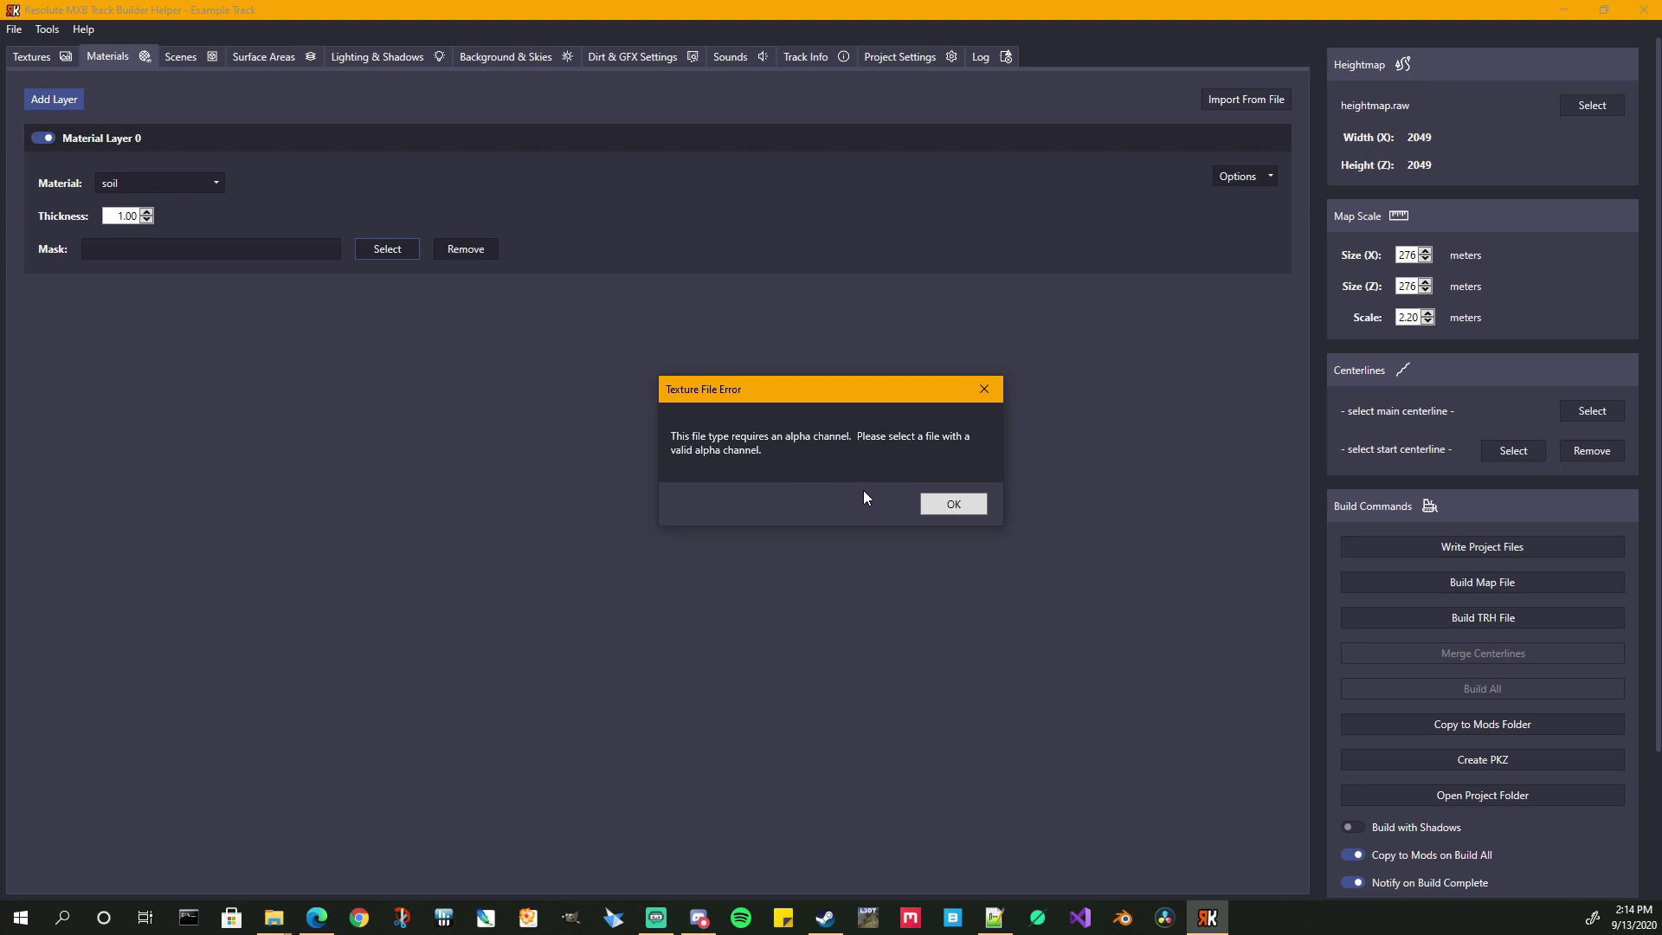
click(967, 512)
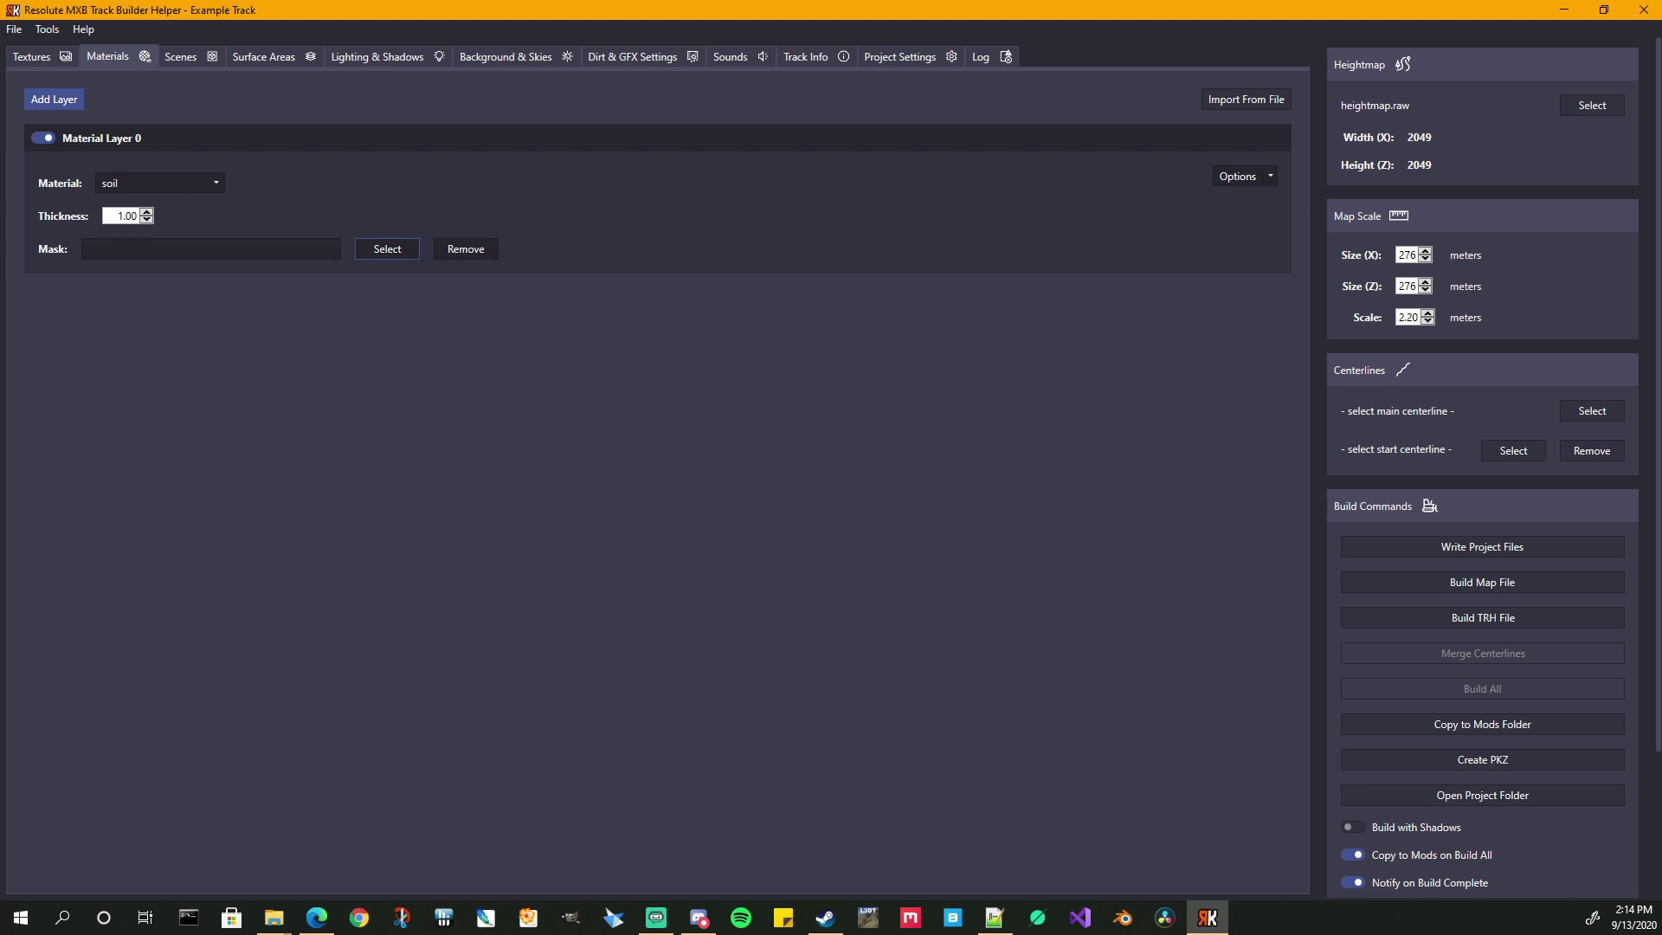
- Add two more material layers and set Material Layer 0 to soft soil with a thickness of 0.1
click(49, 96)
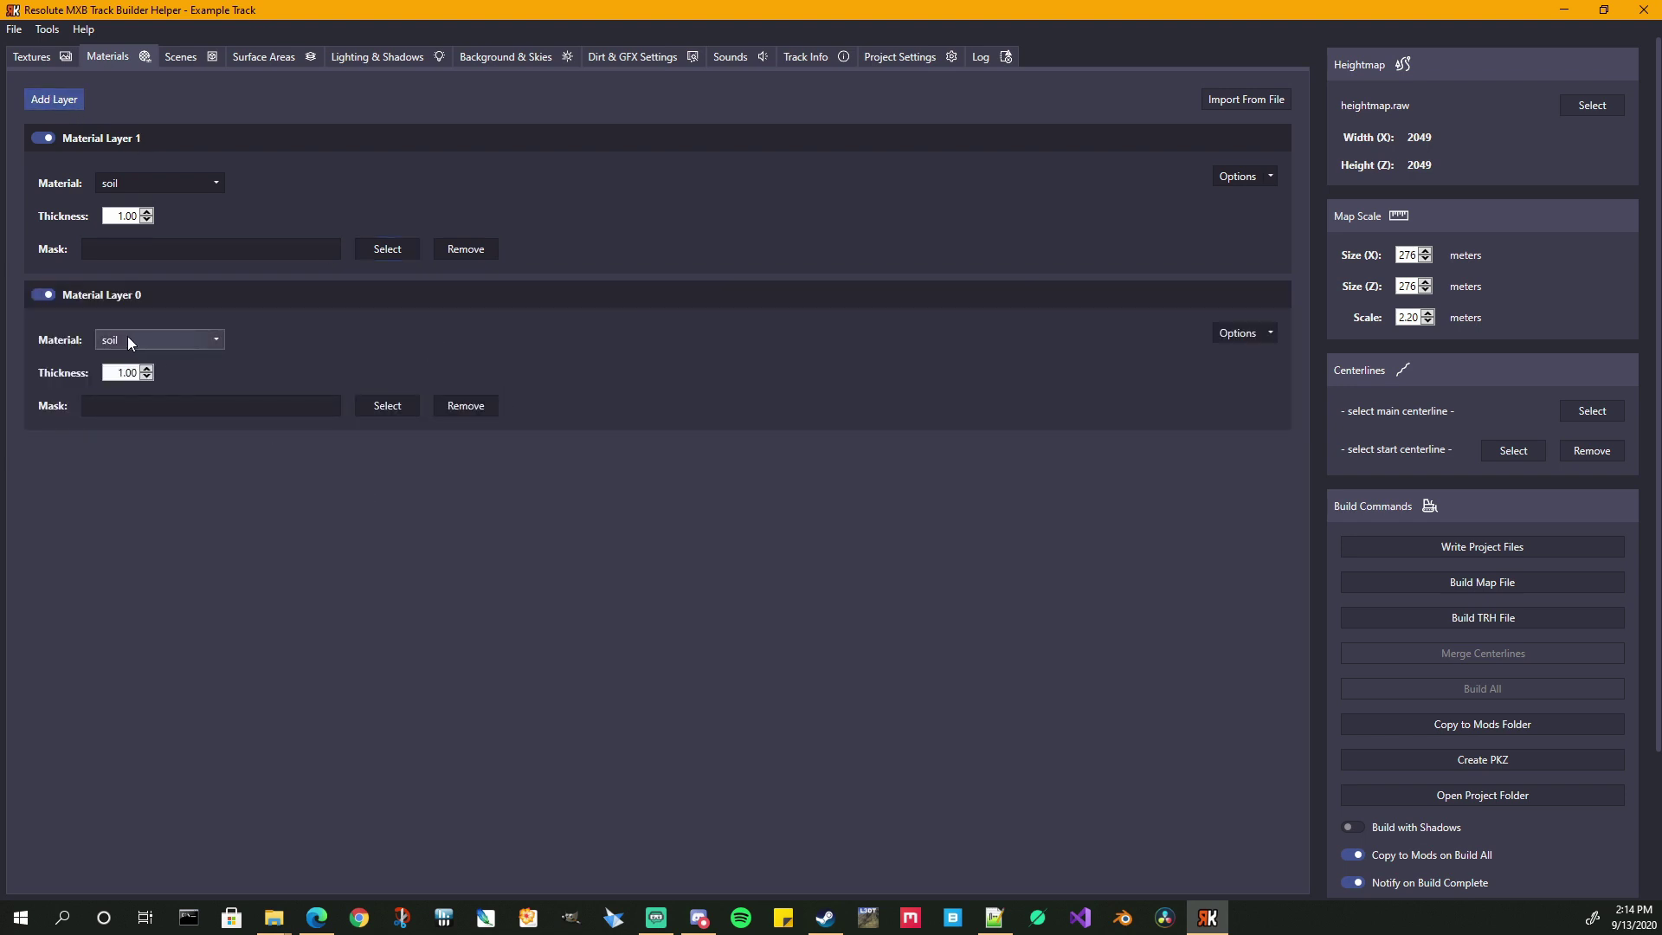
click(180, 341)
click(157, 384)
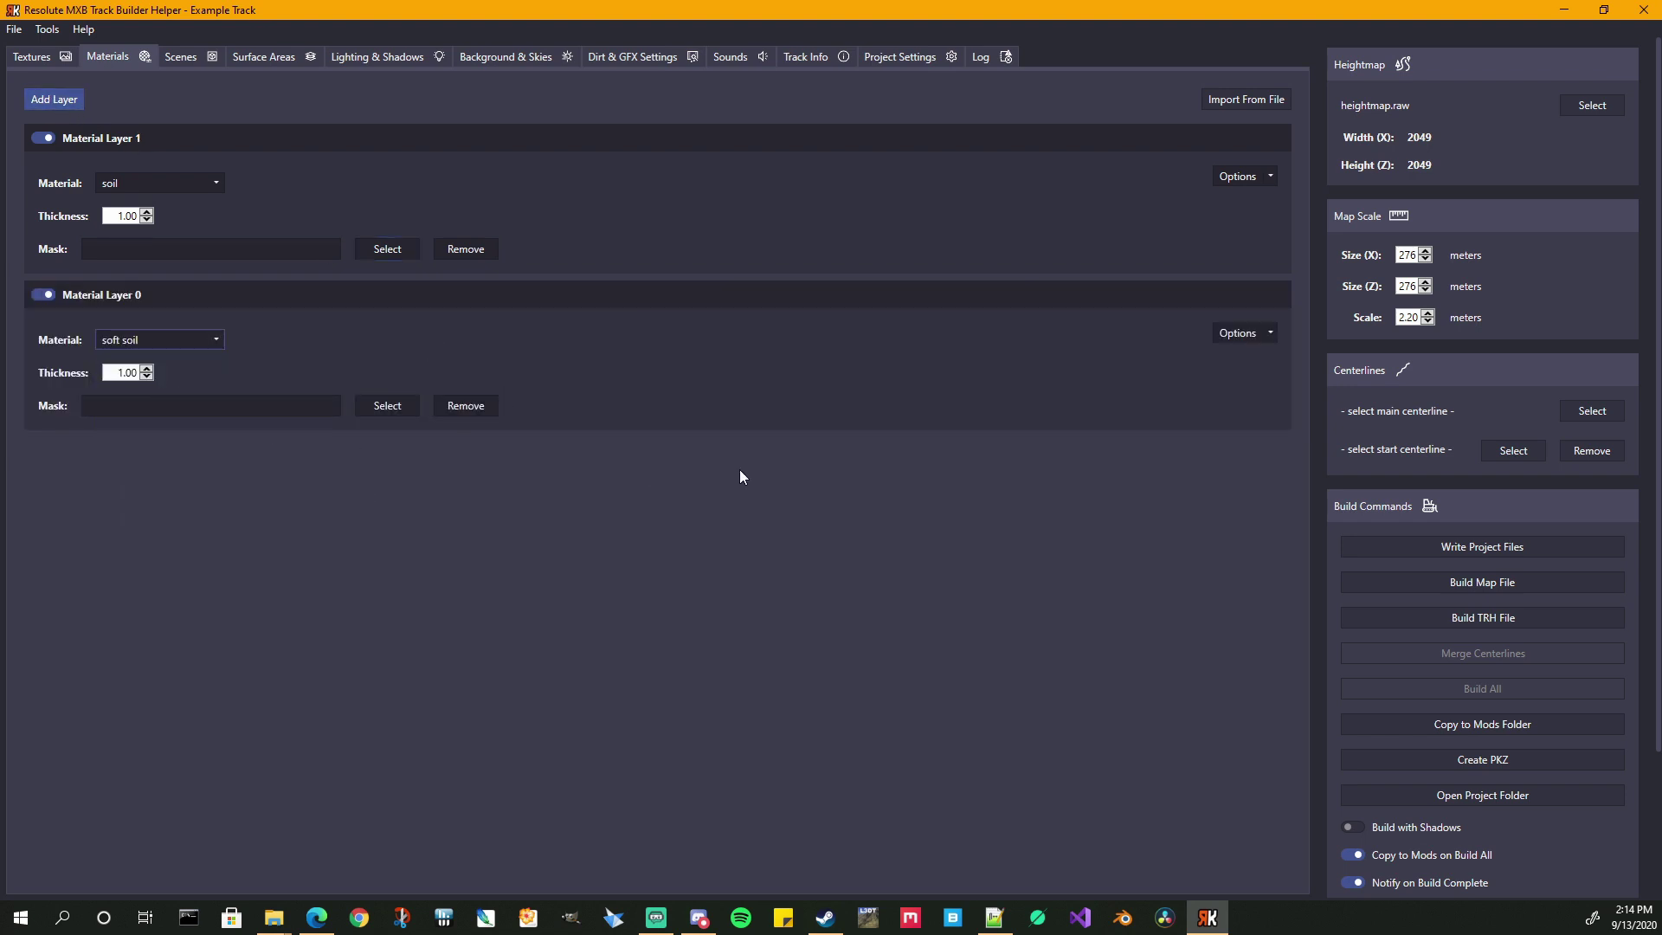
drag(109, 374, 174, 379)
click(54, 100)
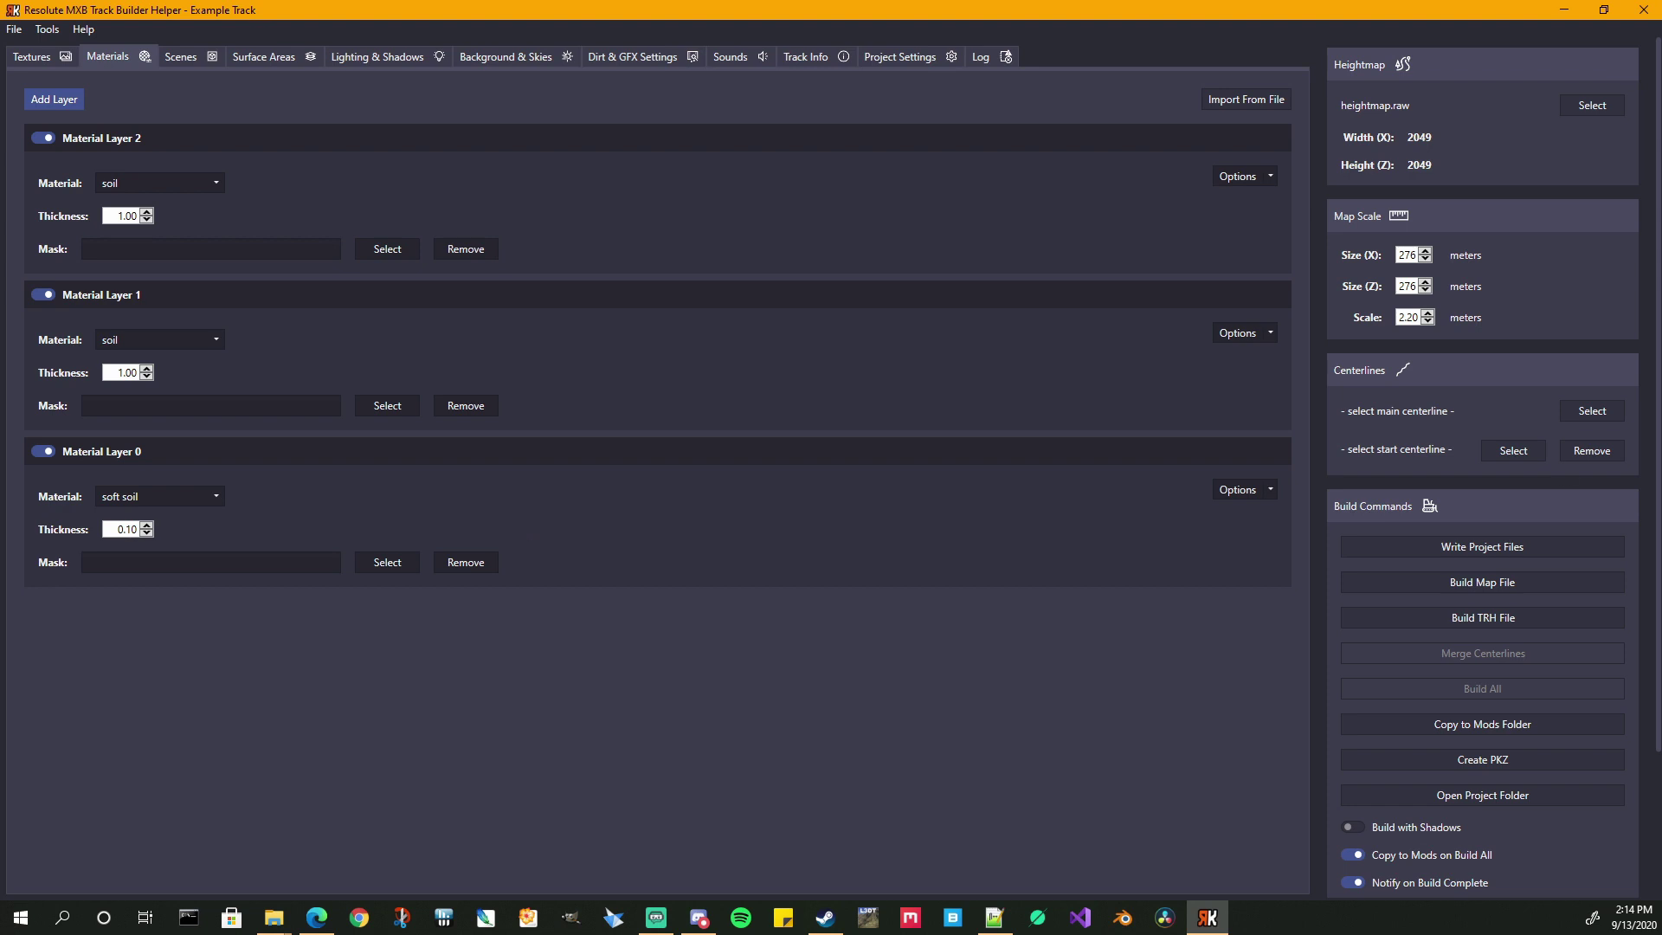
- Set Material Layer 0 to compact soil with a thickness of 1
click(213, 500)
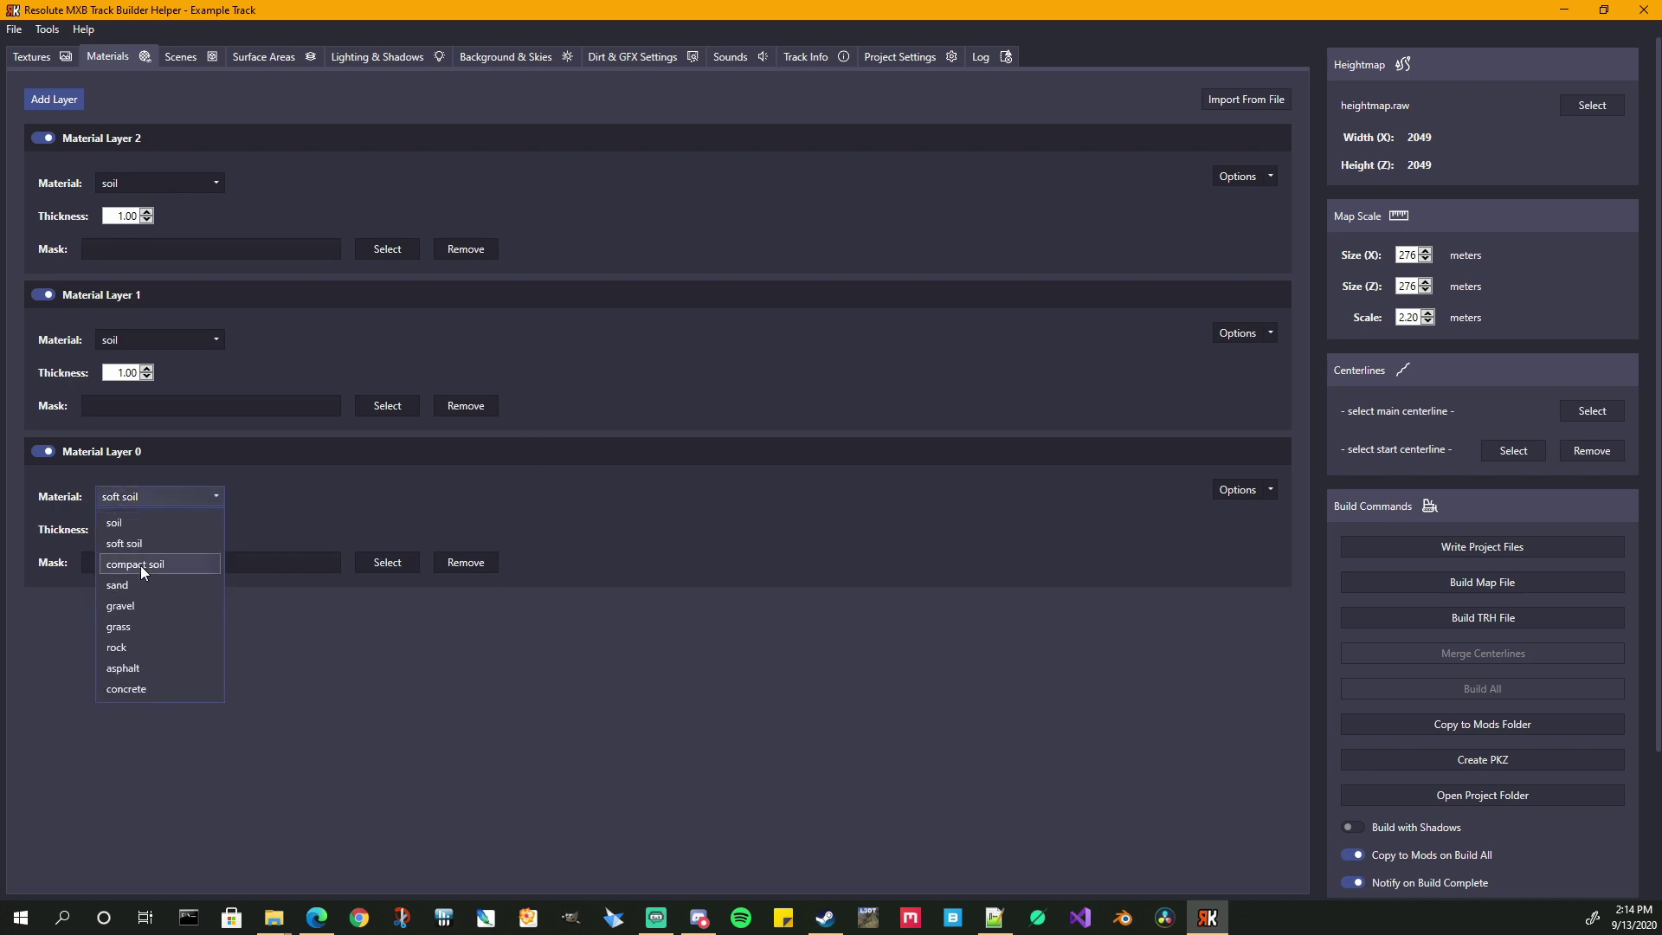
click(140, 564)
drag(115, 528, 167, 519)
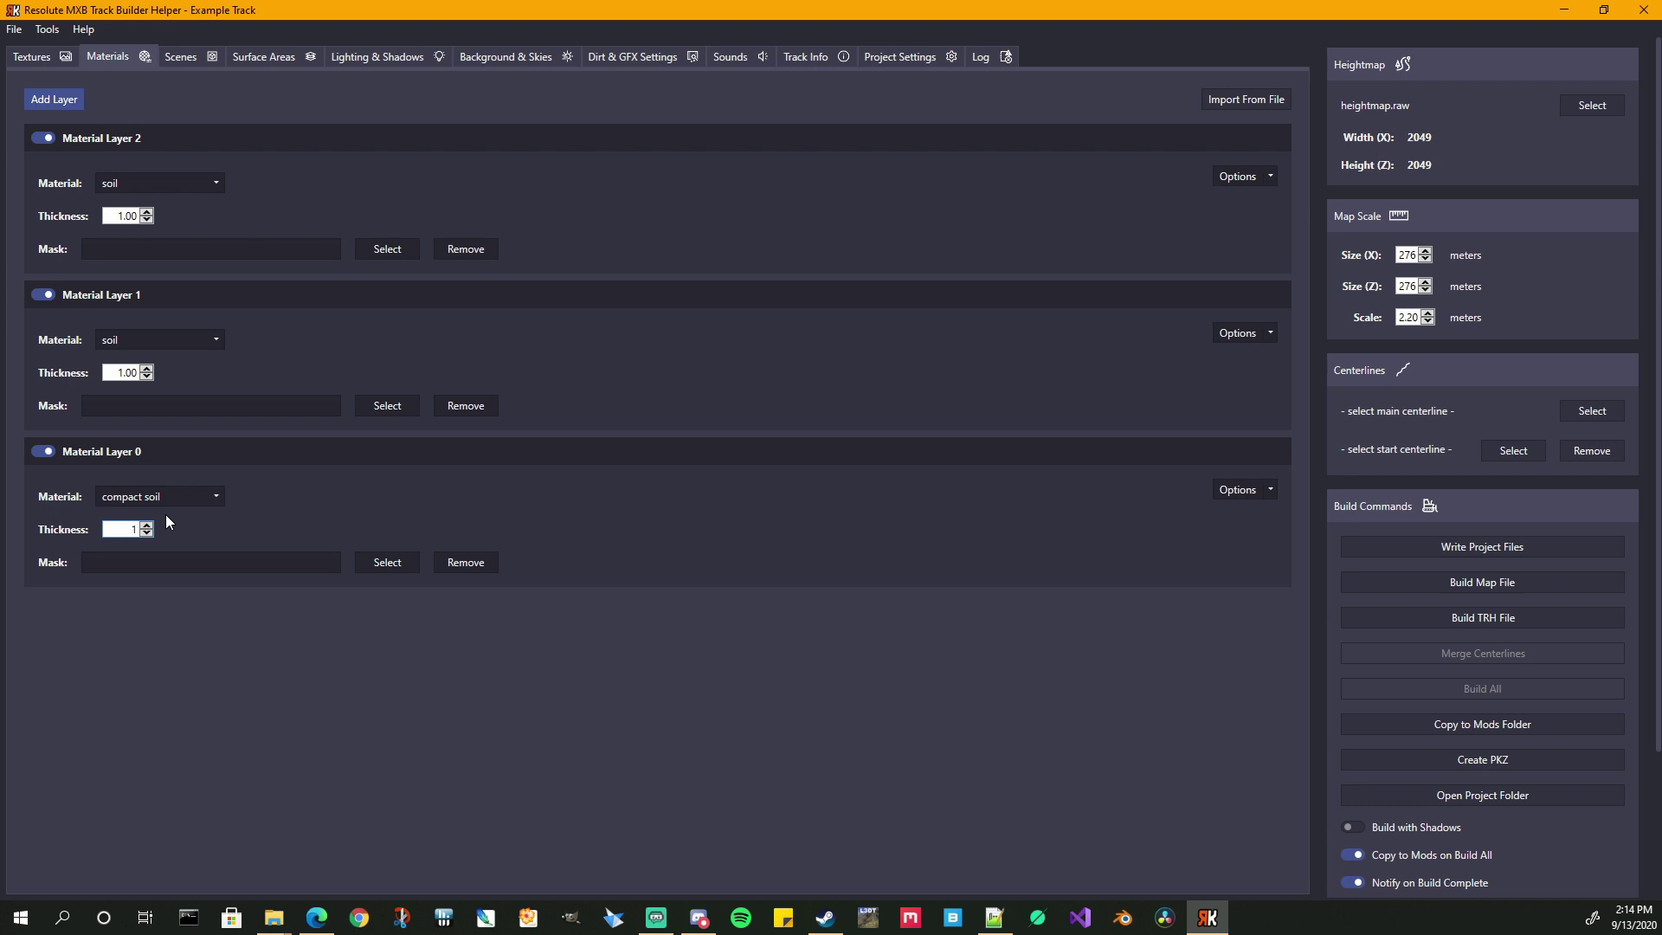
click(301, 530)
- Keep soil as the material of Material Layer 1 and set its thickness to 0.1
click(225, 340)
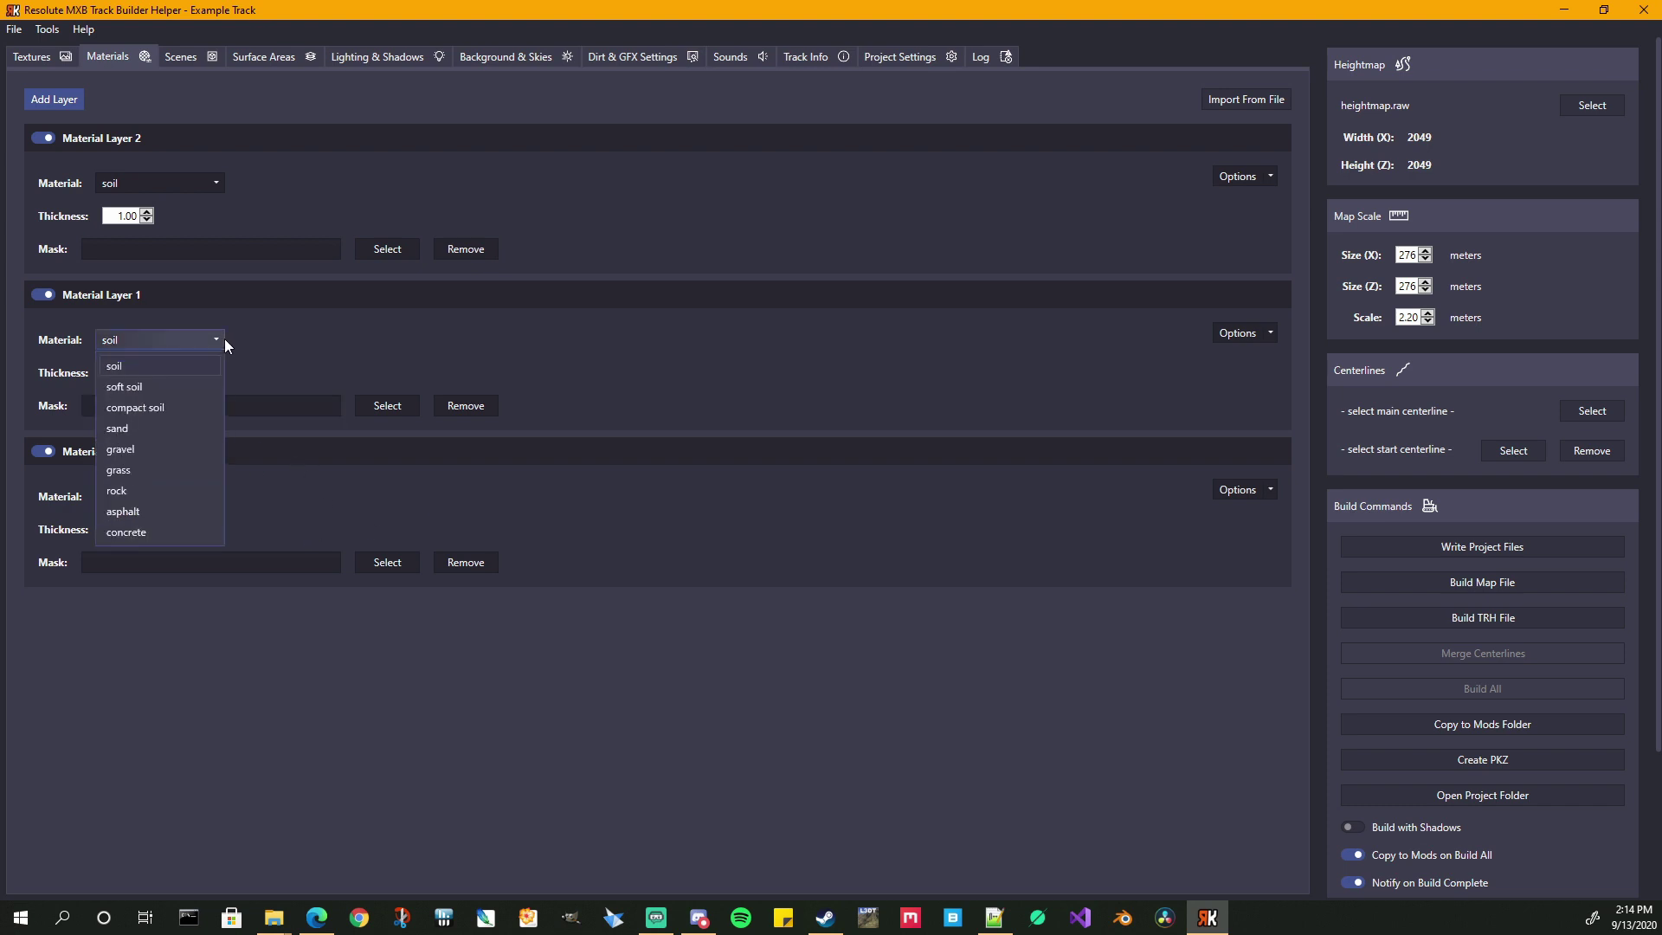
click(147, 372)
key(Tab)
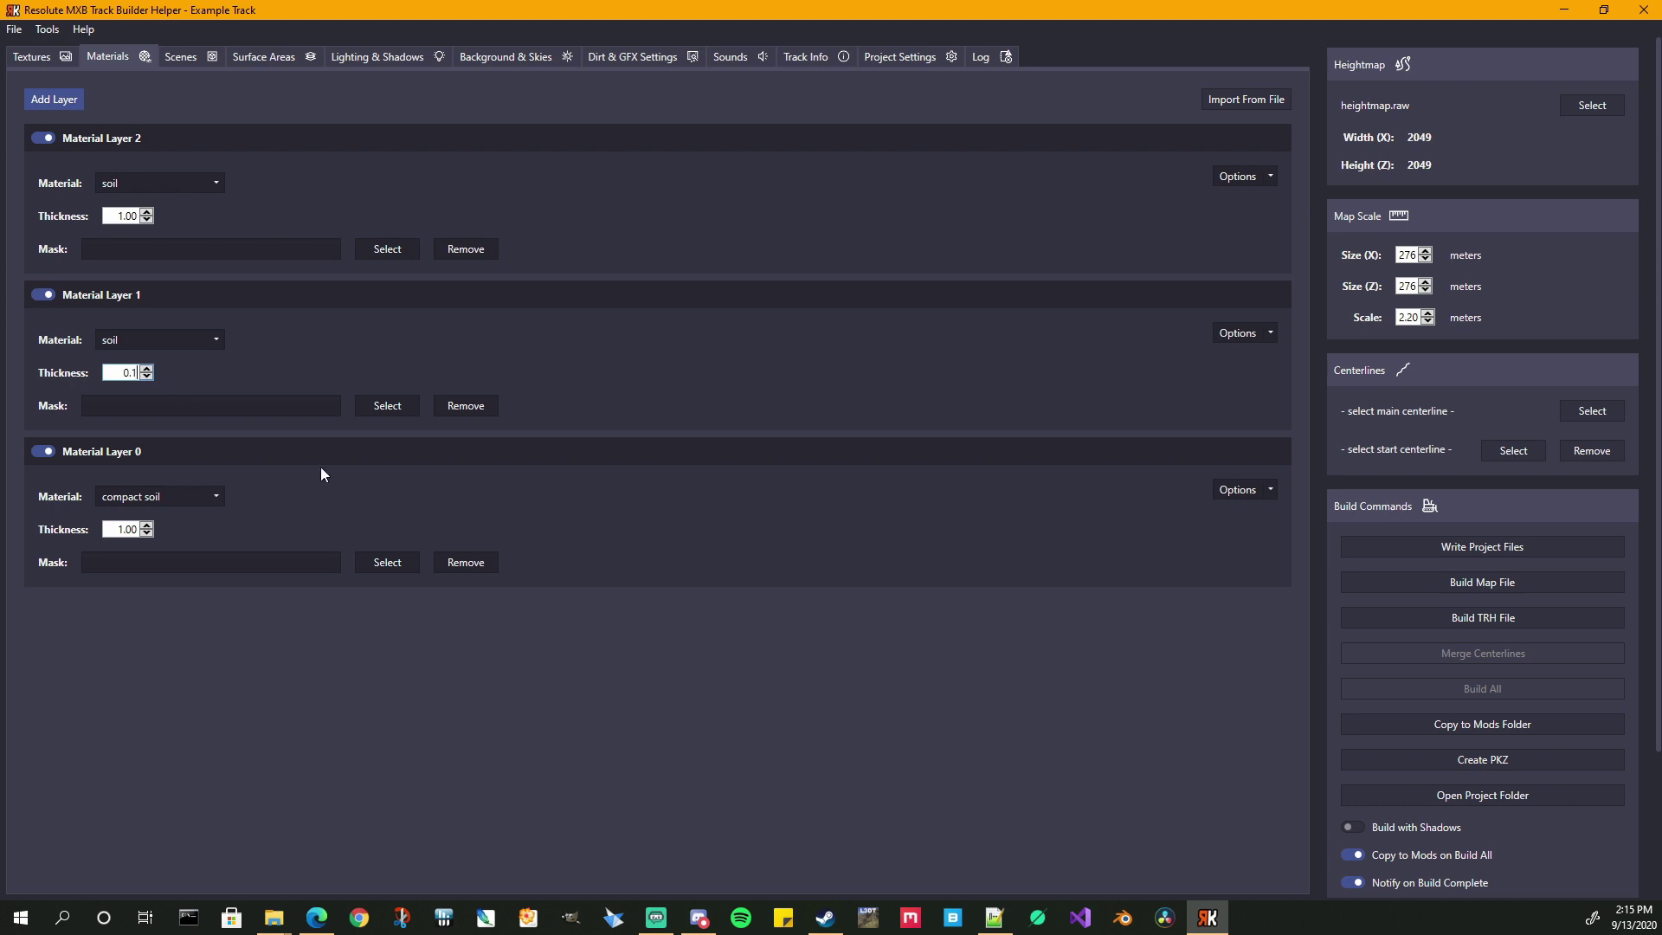
- Set Material Layer 2 to soft soil with a thickness of 0.1
click(211, 182)
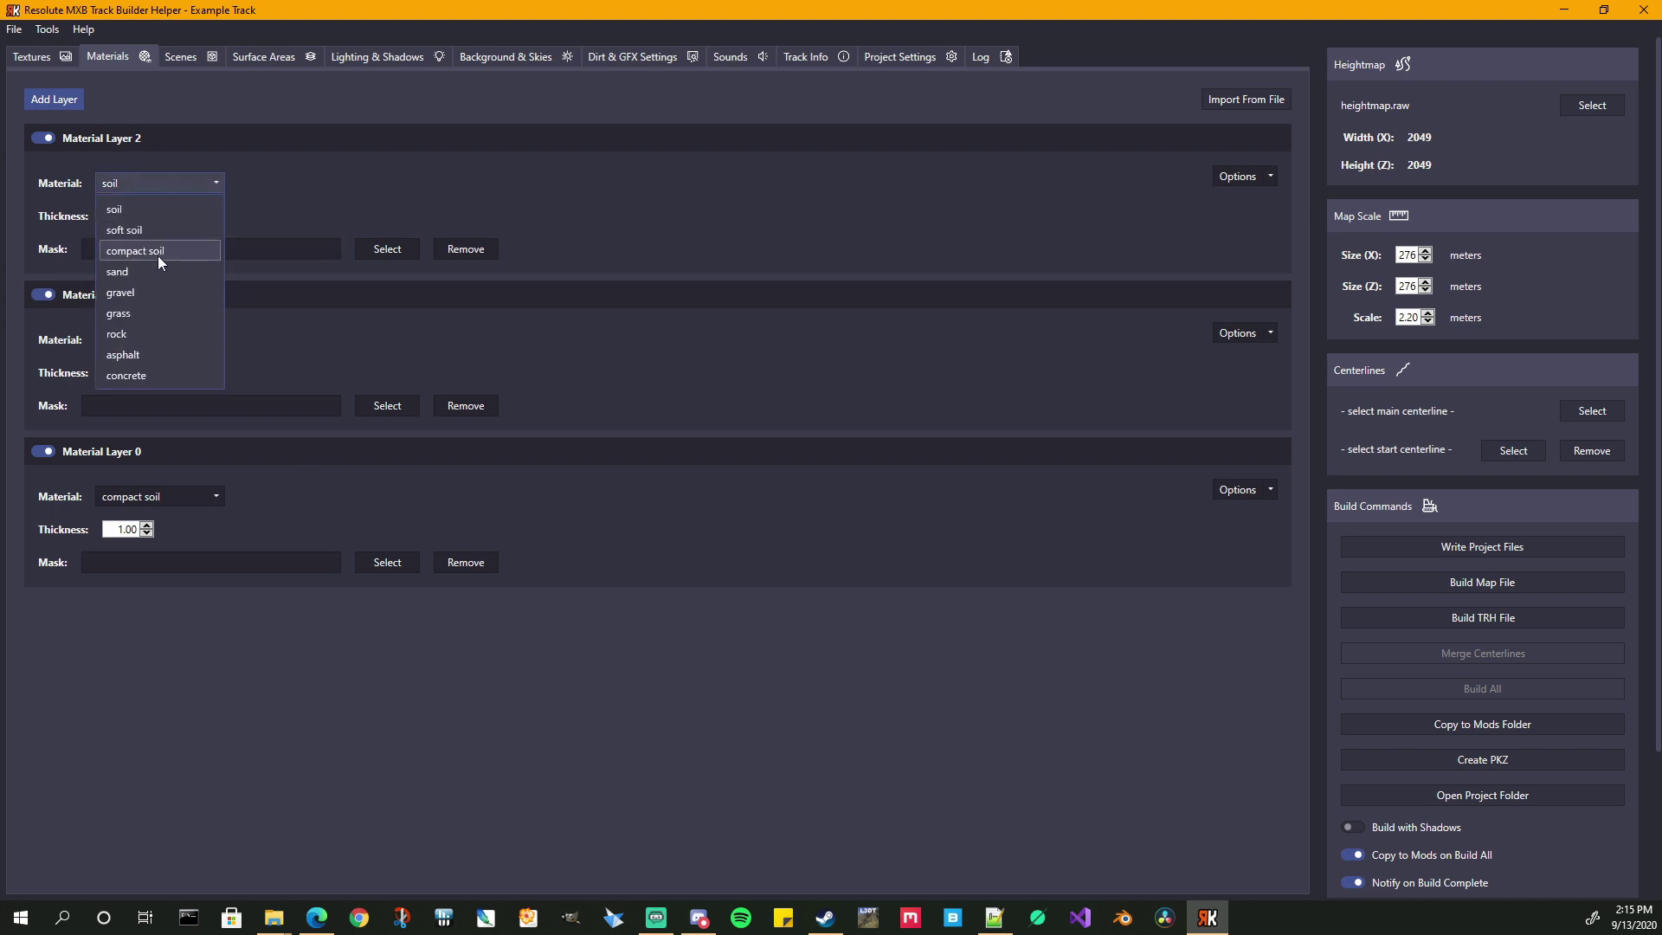
click(132, 231)
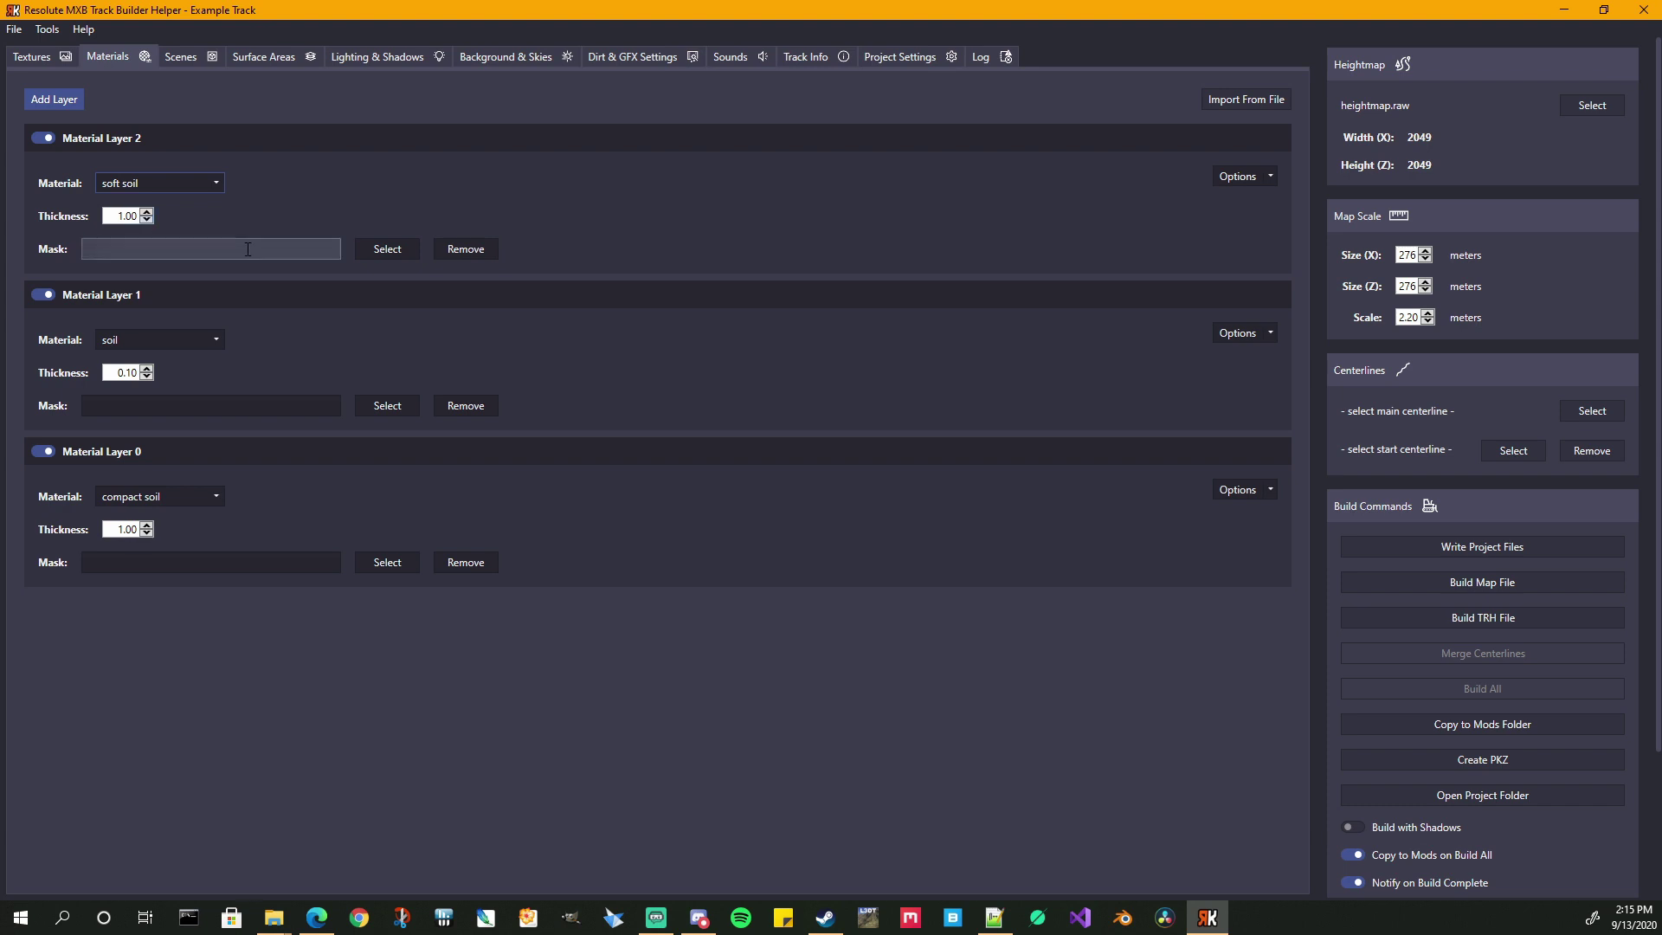
double_click(114, 214)
text(0.1)
click(772, 685)
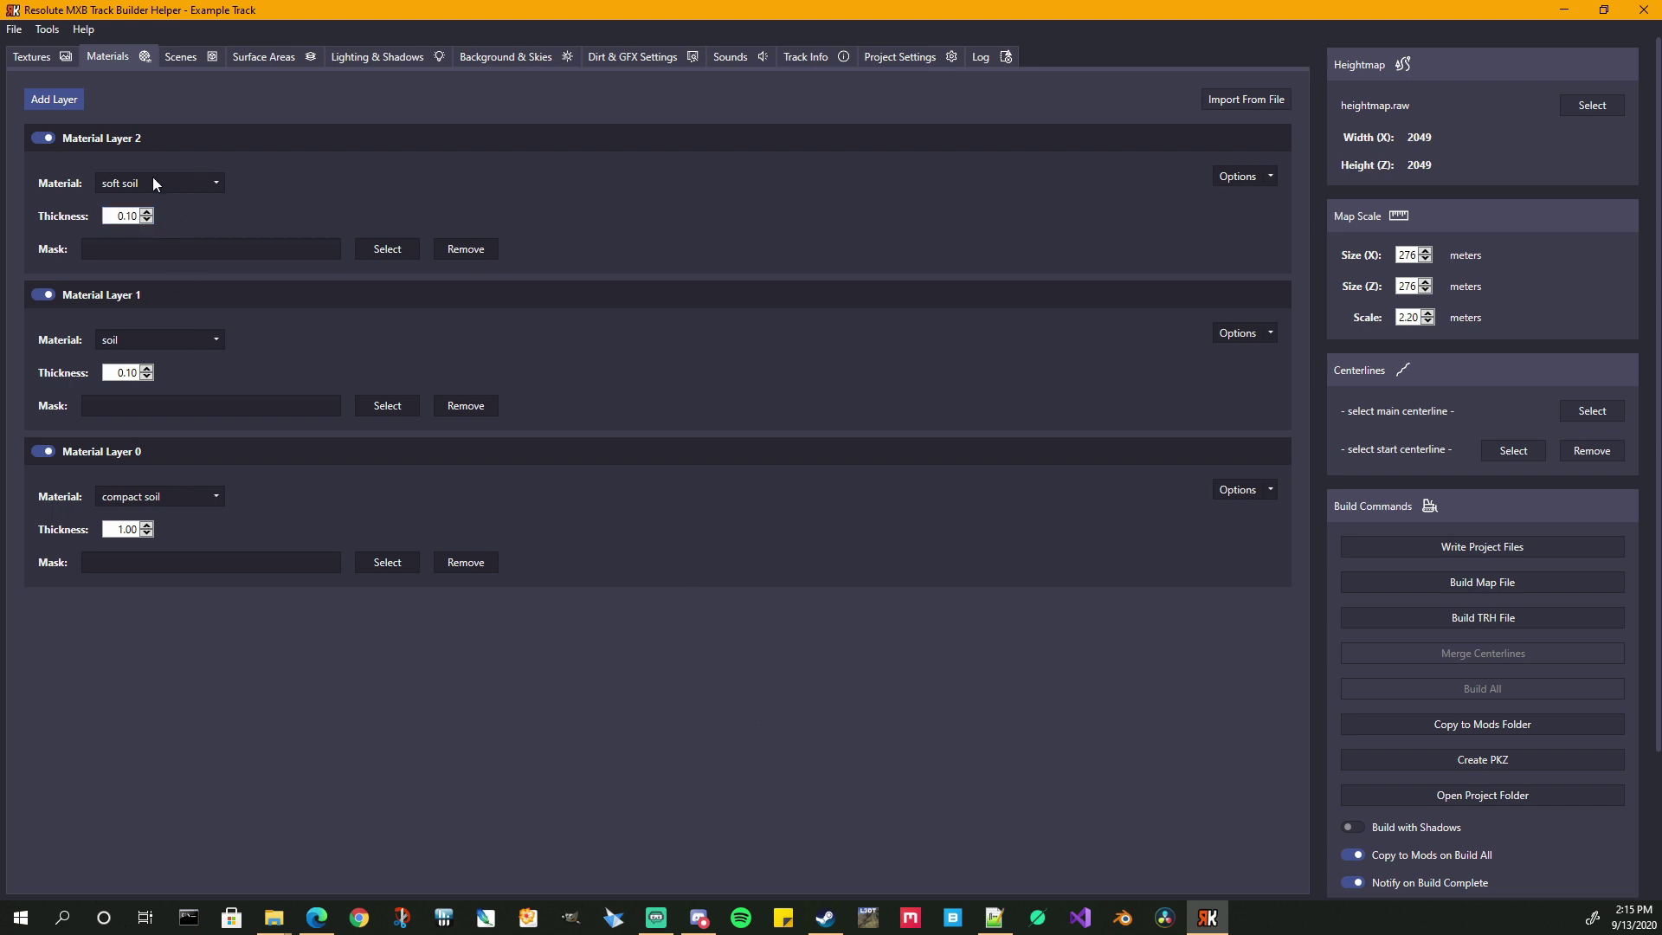
- Move the soil layer up above soft soil, send it to the bottom, and raise it one place above compact soil
click(1268, 332)
click(1252, 358)
click(1272, 175)
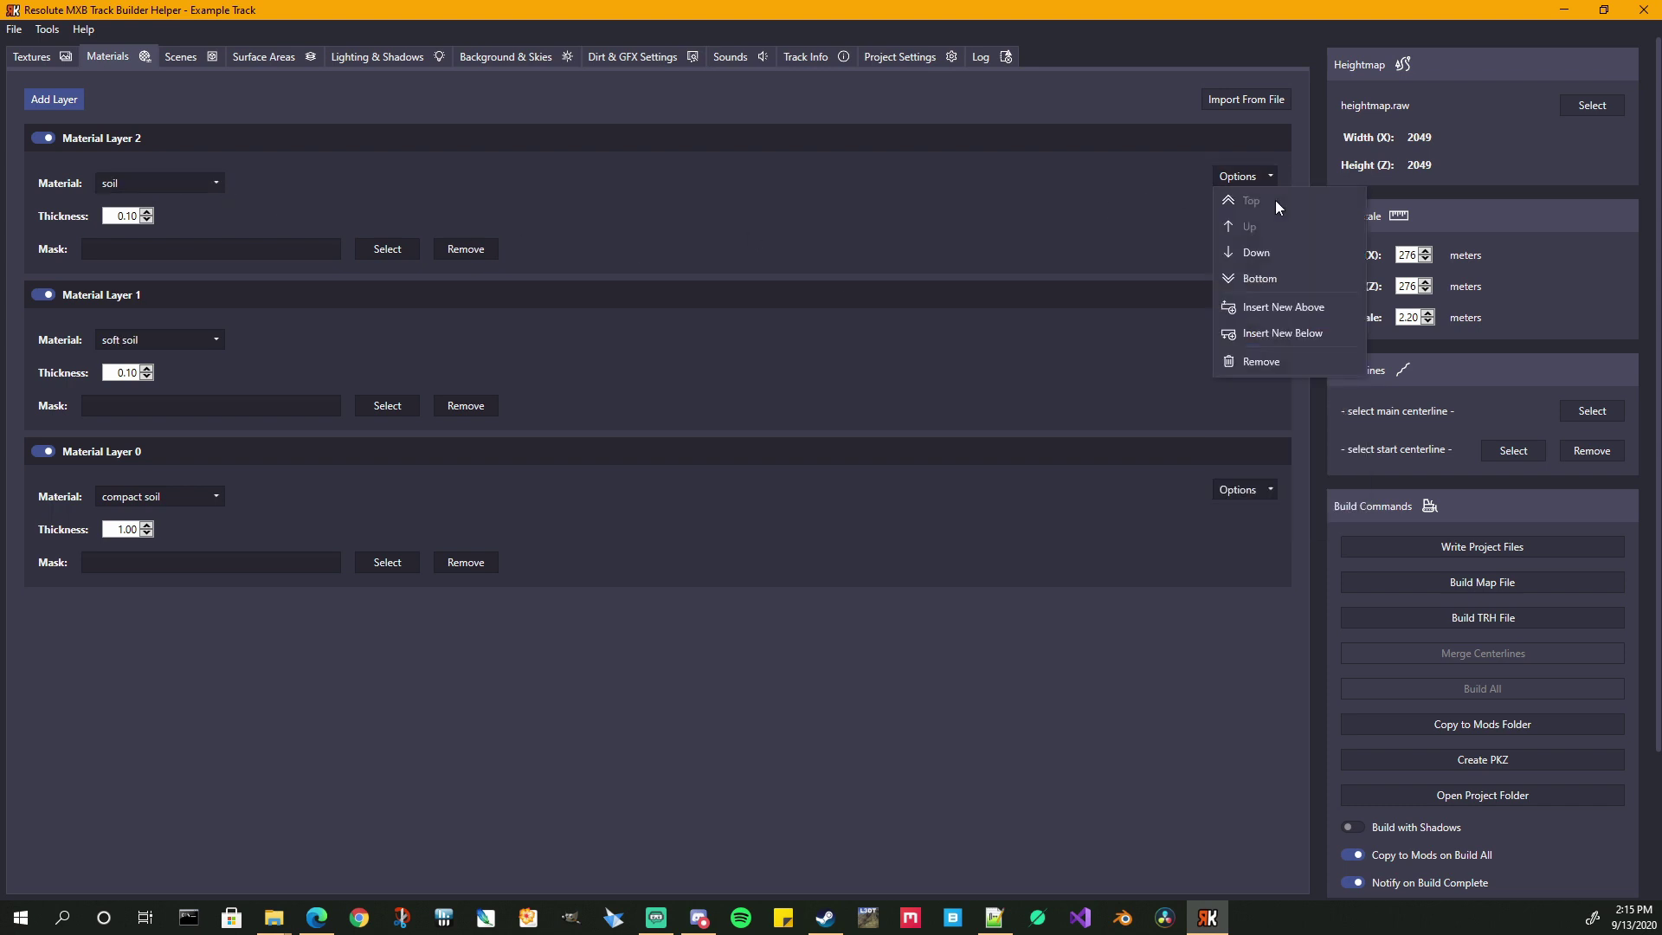
click(1262, 279)
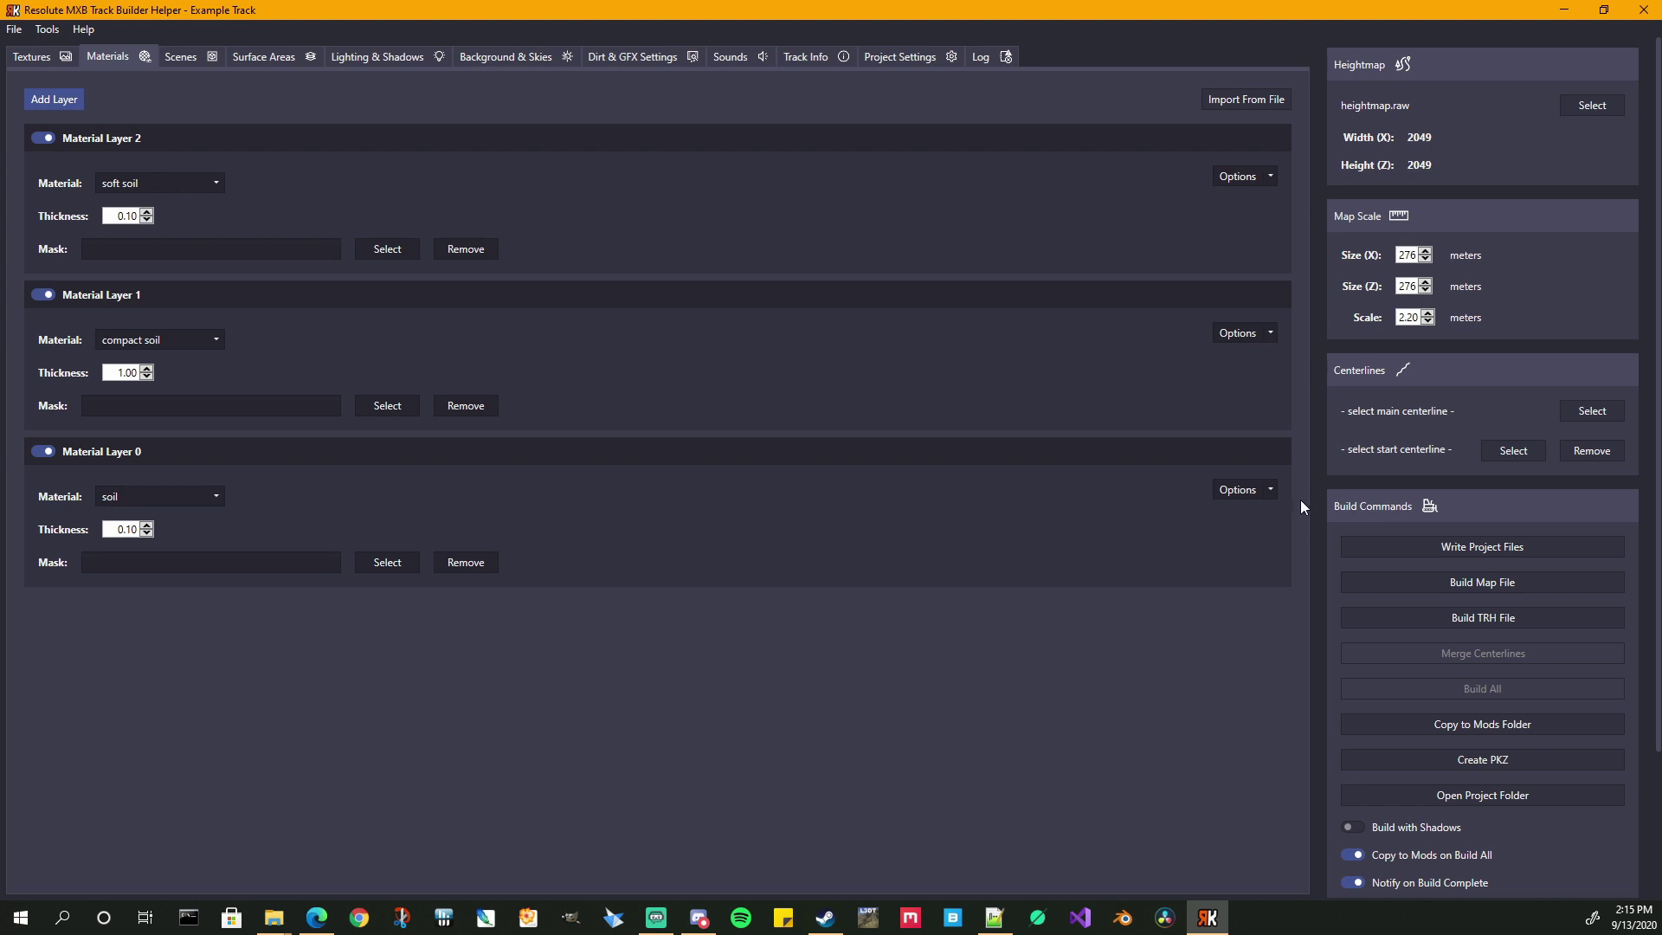
click(1271, 487)
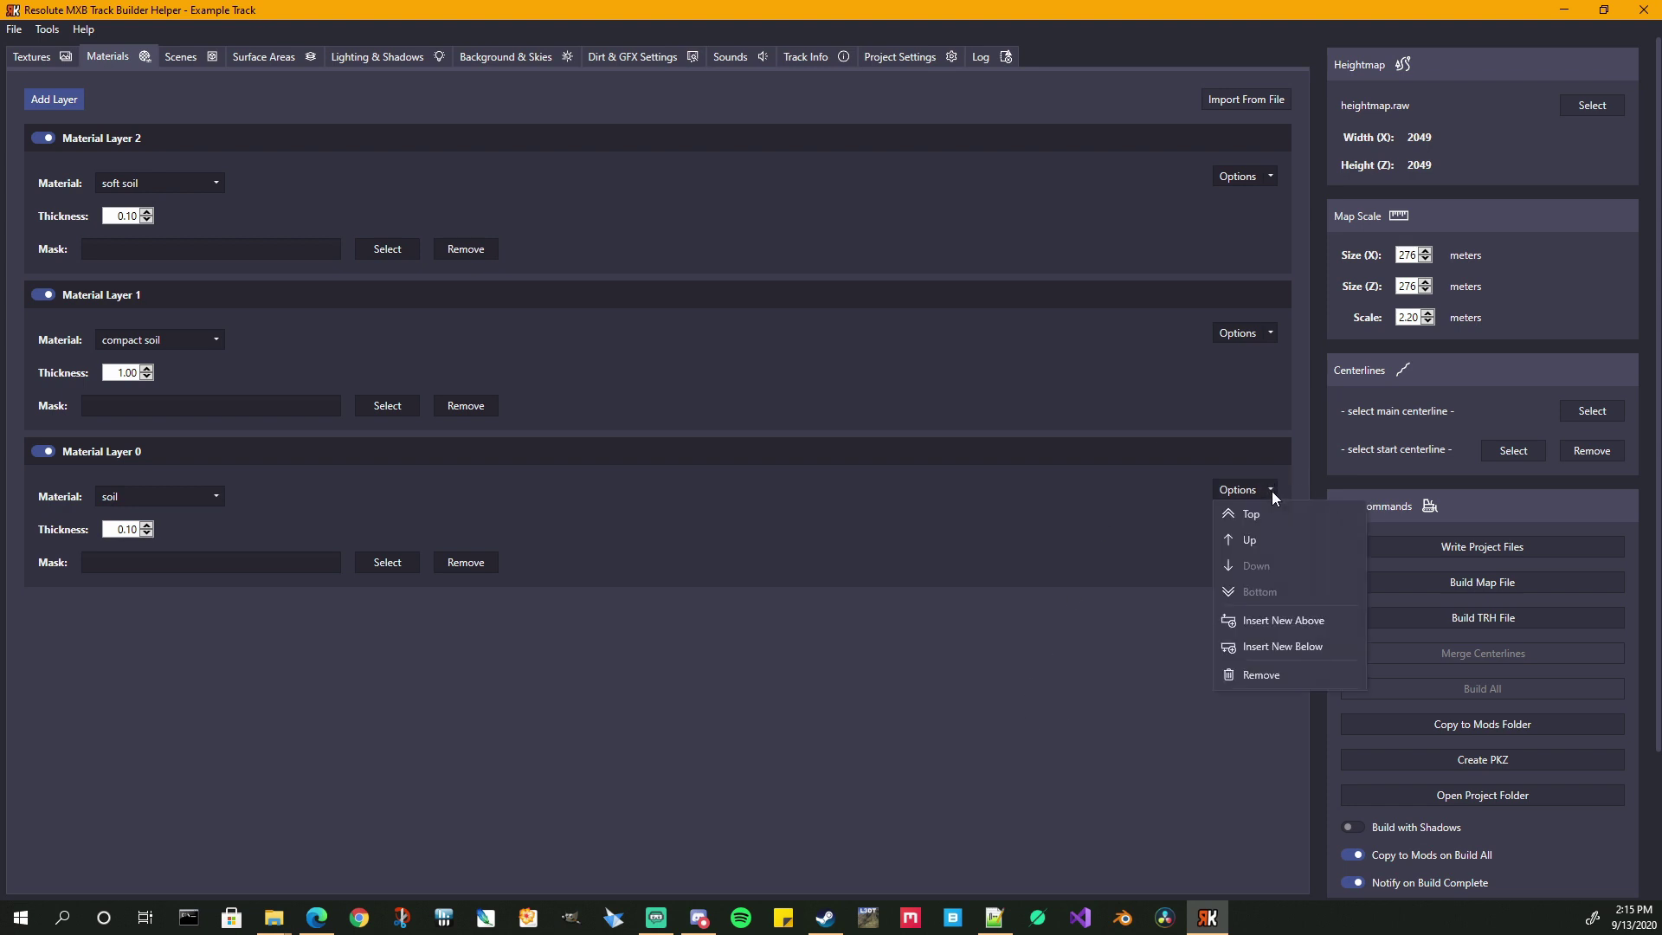
click(1255, 543)
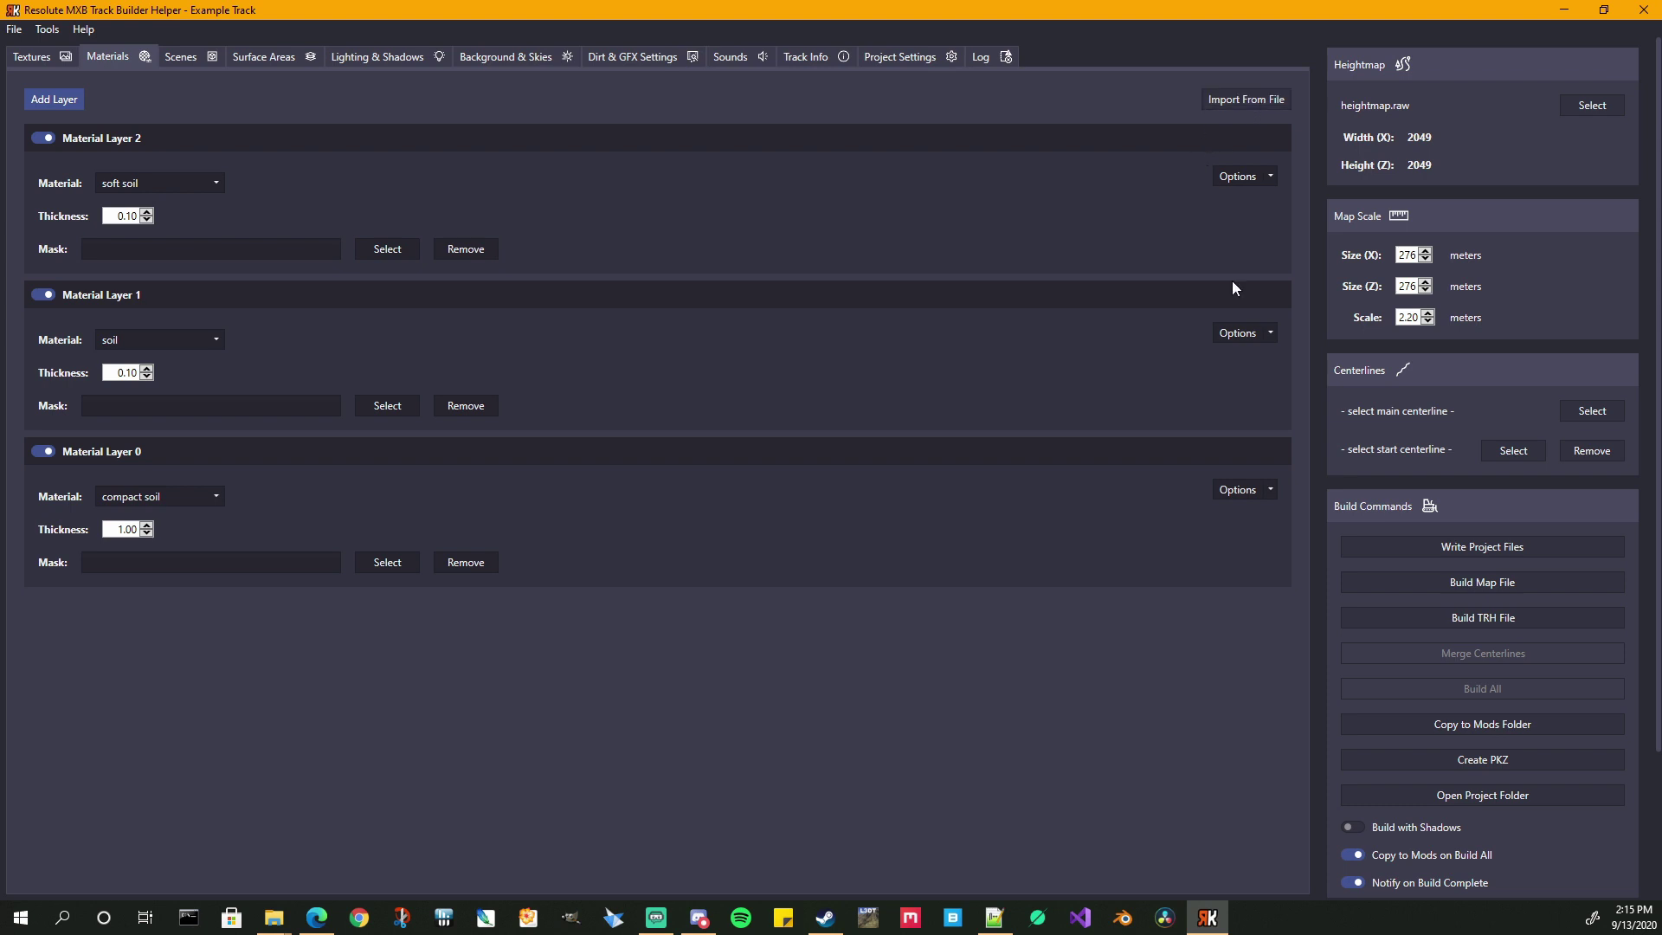
- Remove the compact soil, soil and soft soil material layers, confirming each removal
click(1271, 491)
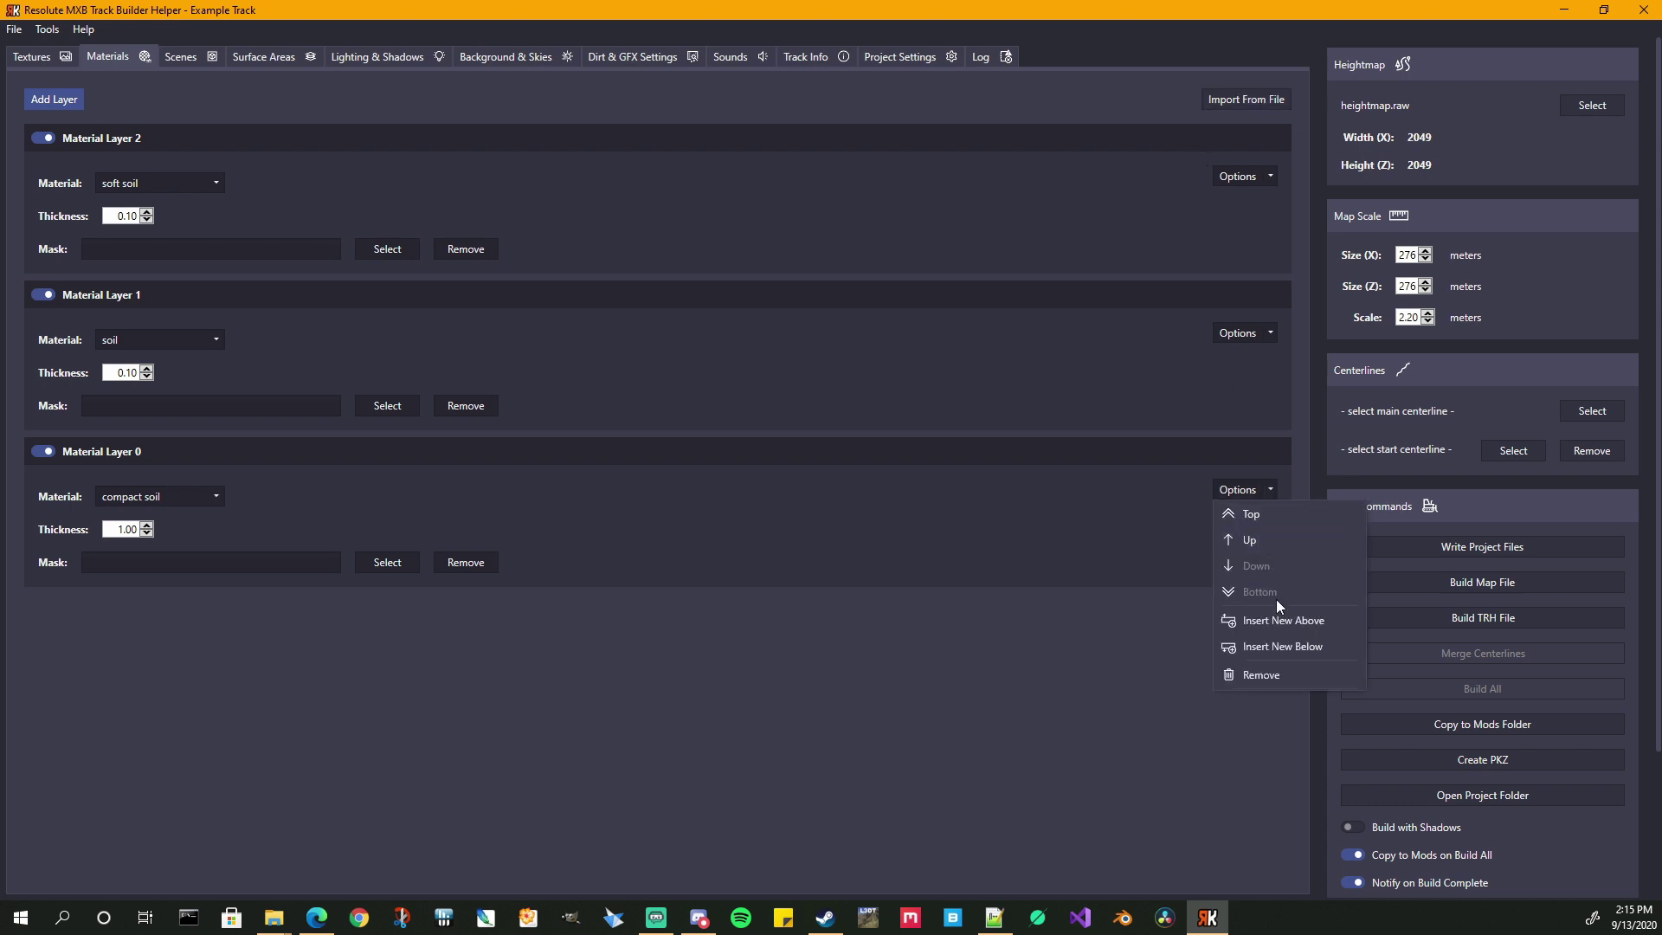
click(1274, 682)
click(892, 508)
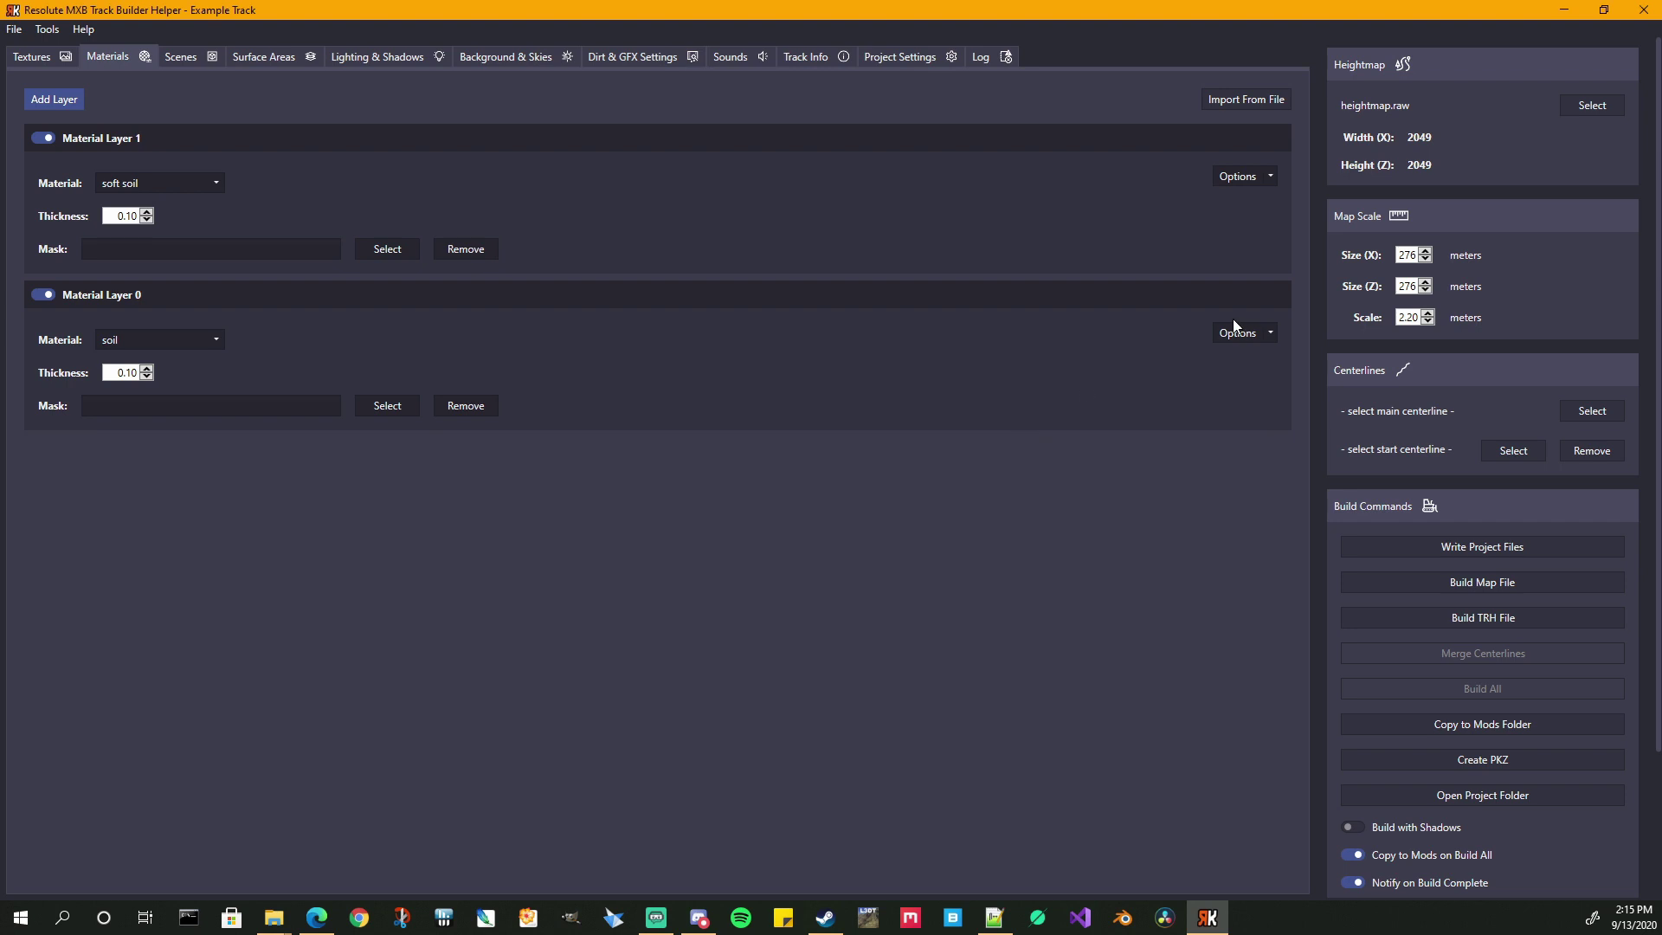
click(1271, 334)
click(1252, 521)
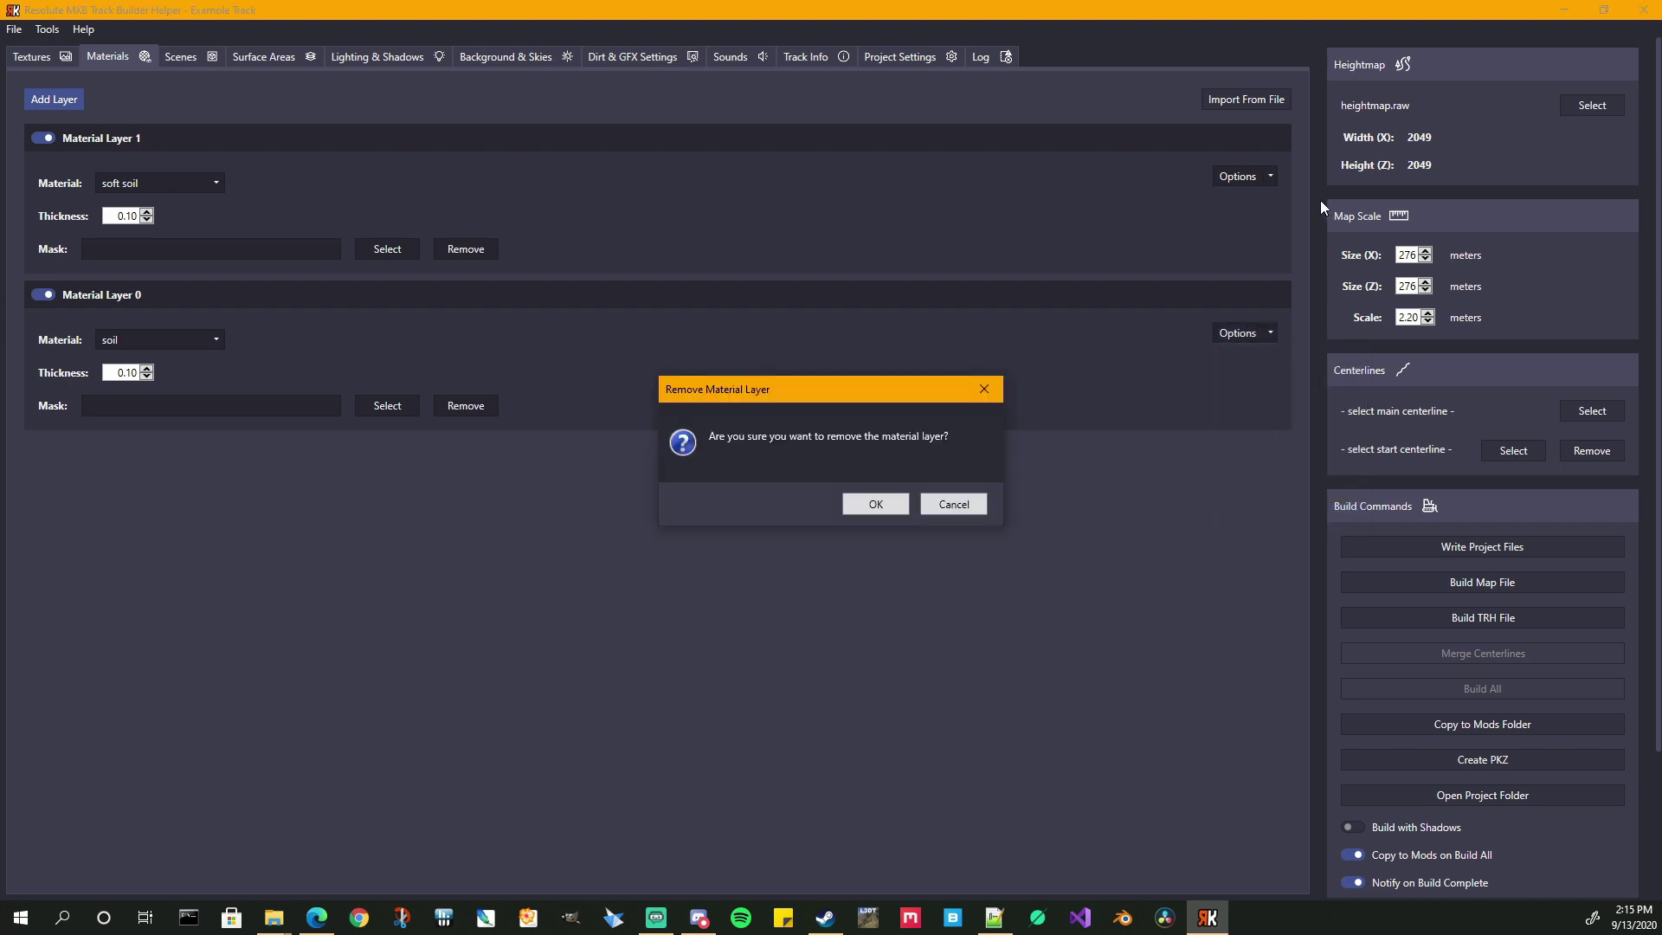
click(874, 507)
click(1269, 177)
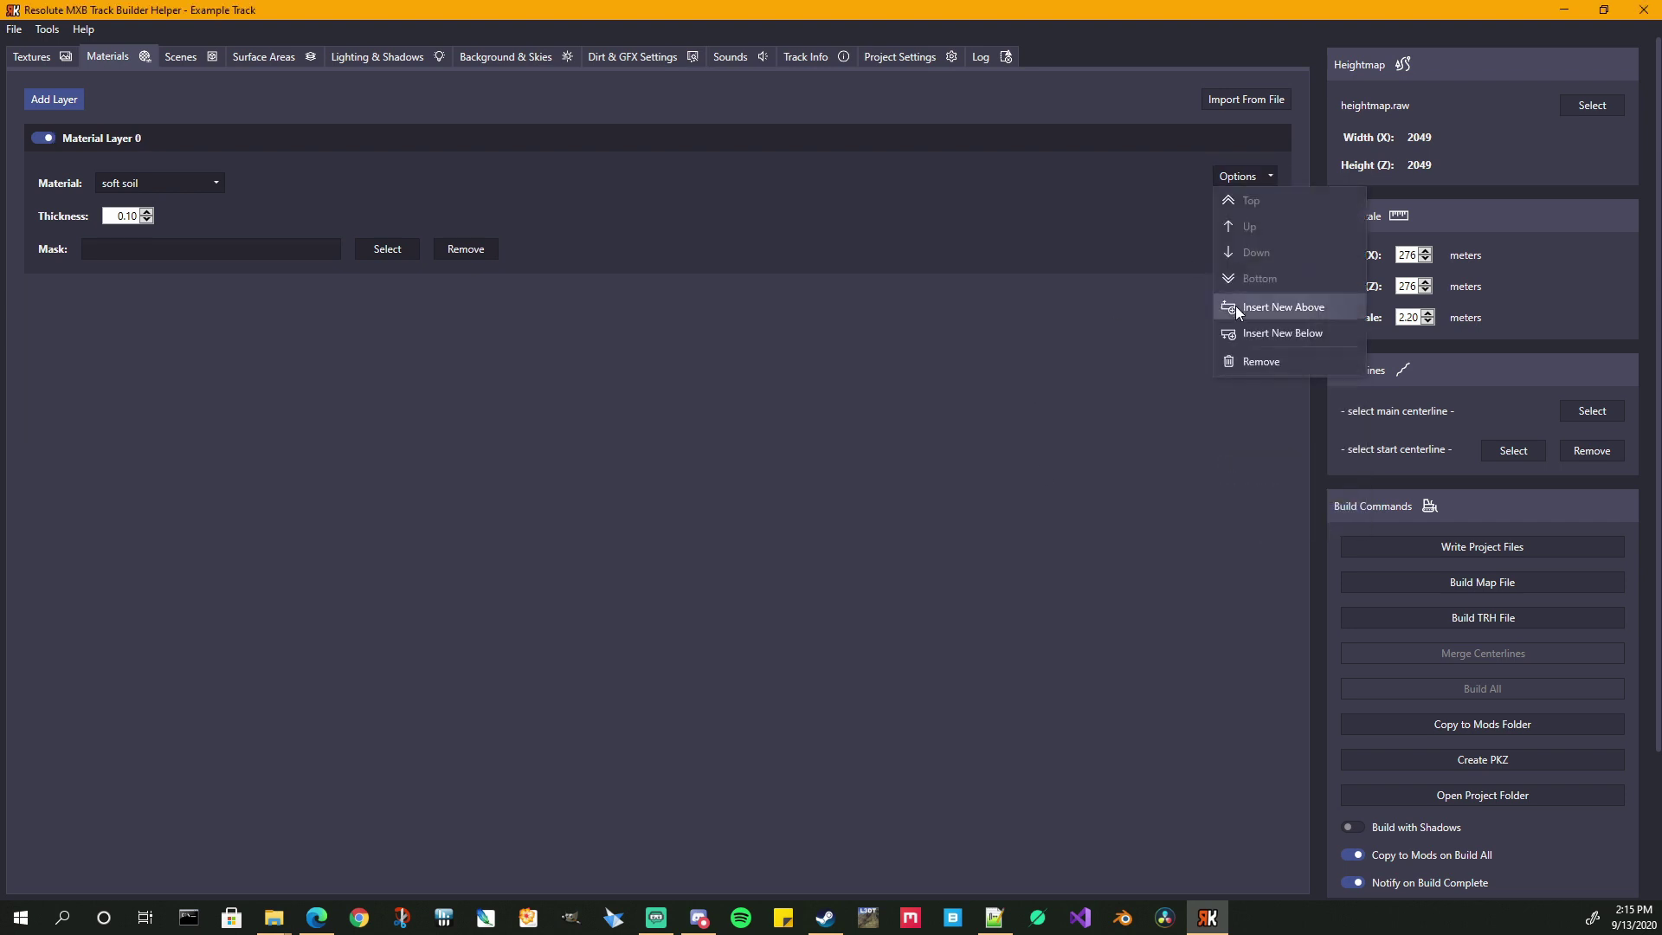
click(1250, 363)
click(890, 506)
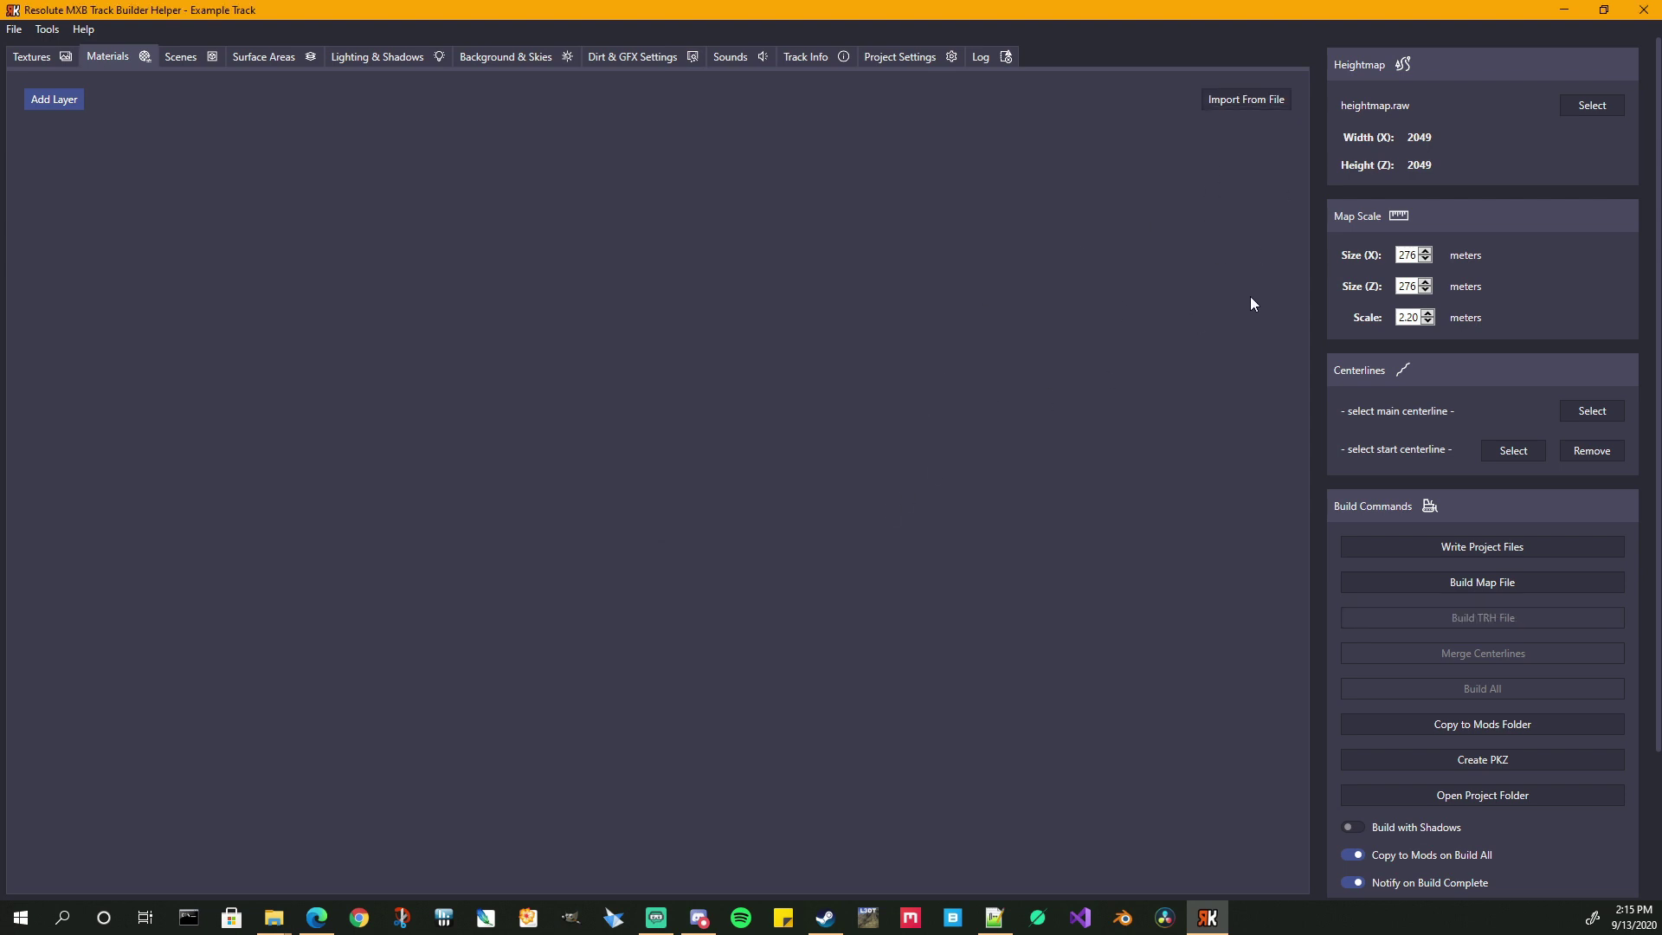
- Start importing material layers from a THT file and copy the mxb_track_example folder path from File Explorer
click(1239, 99)
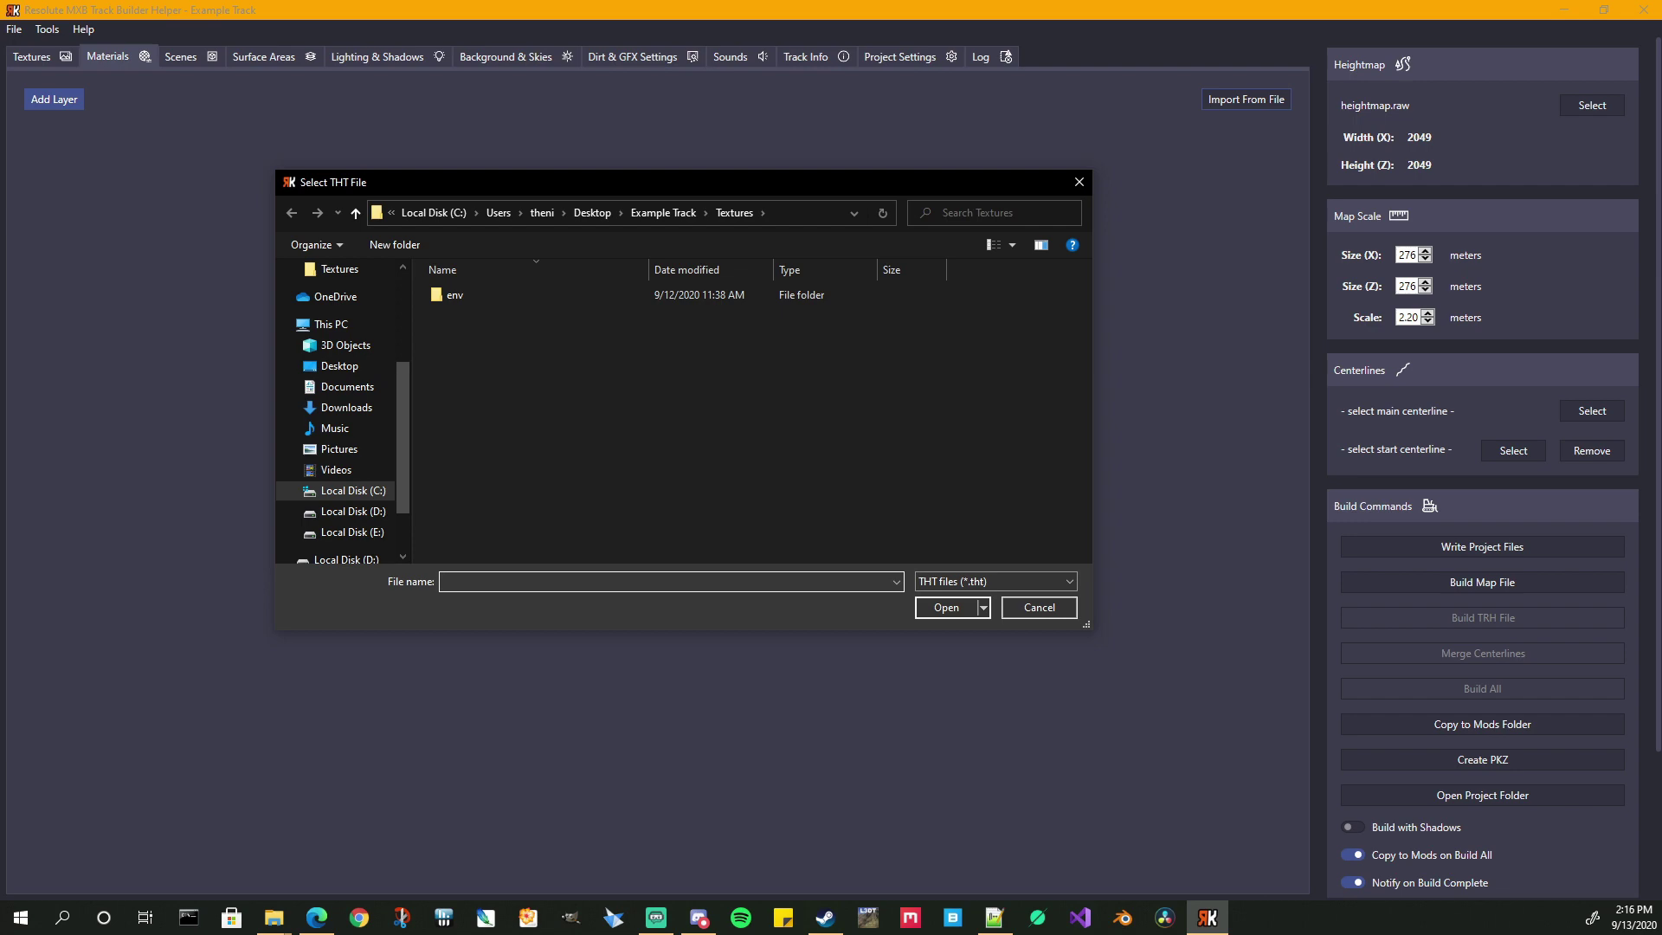
click(273, 918)
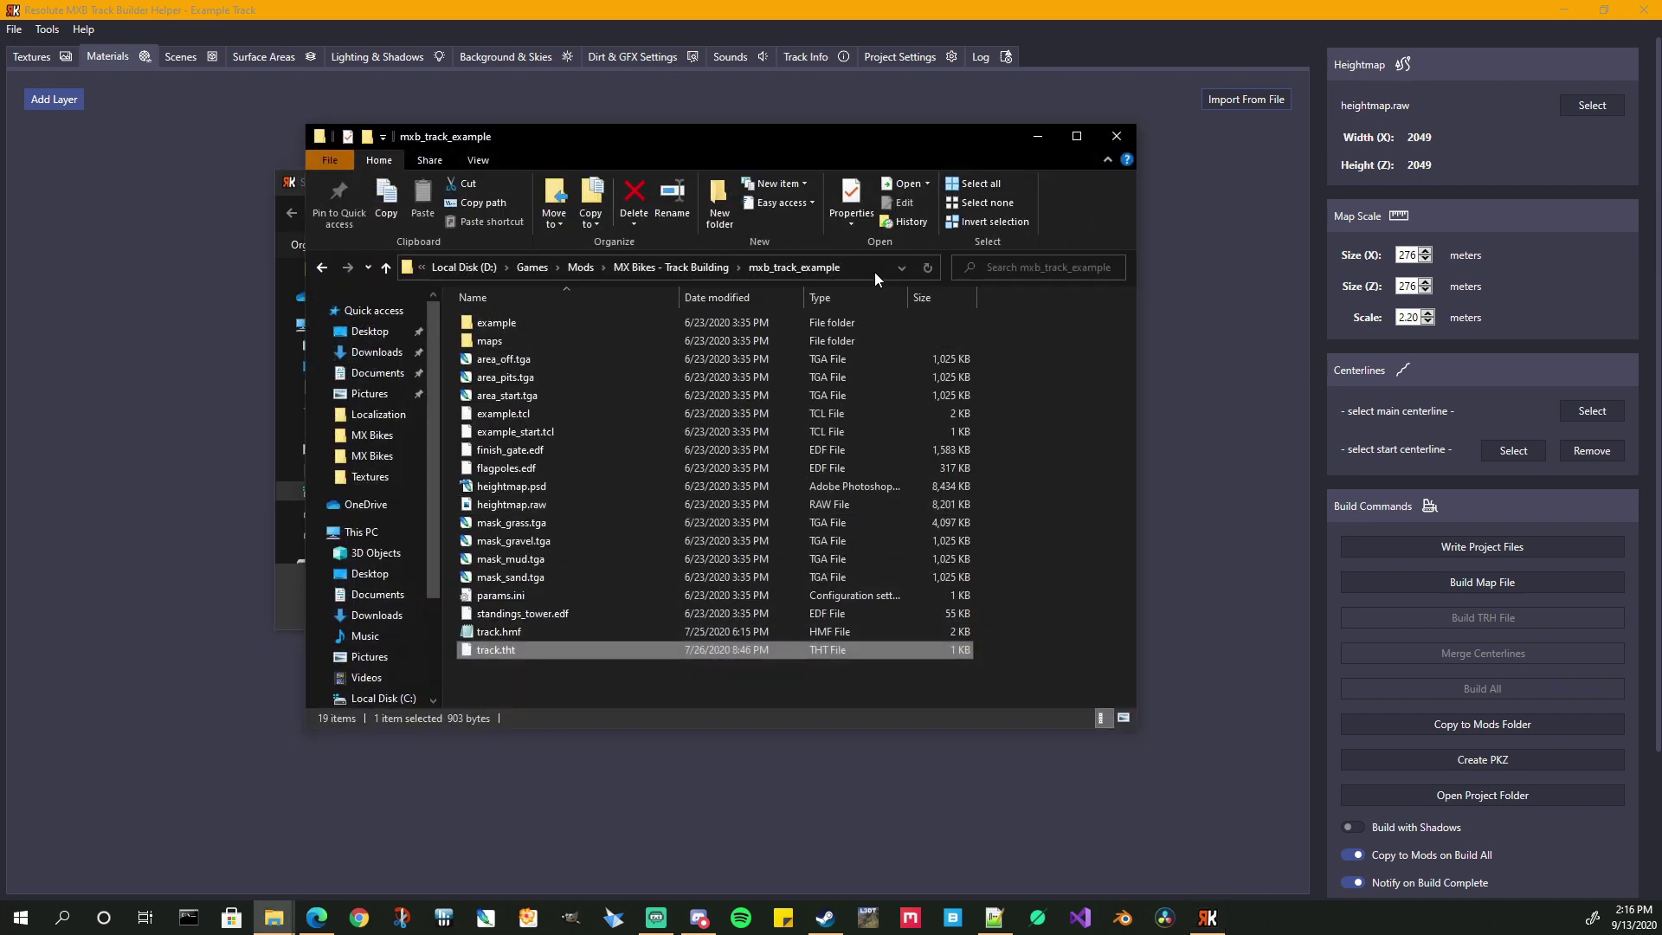
click(870, 269)
key(ctrl+c)
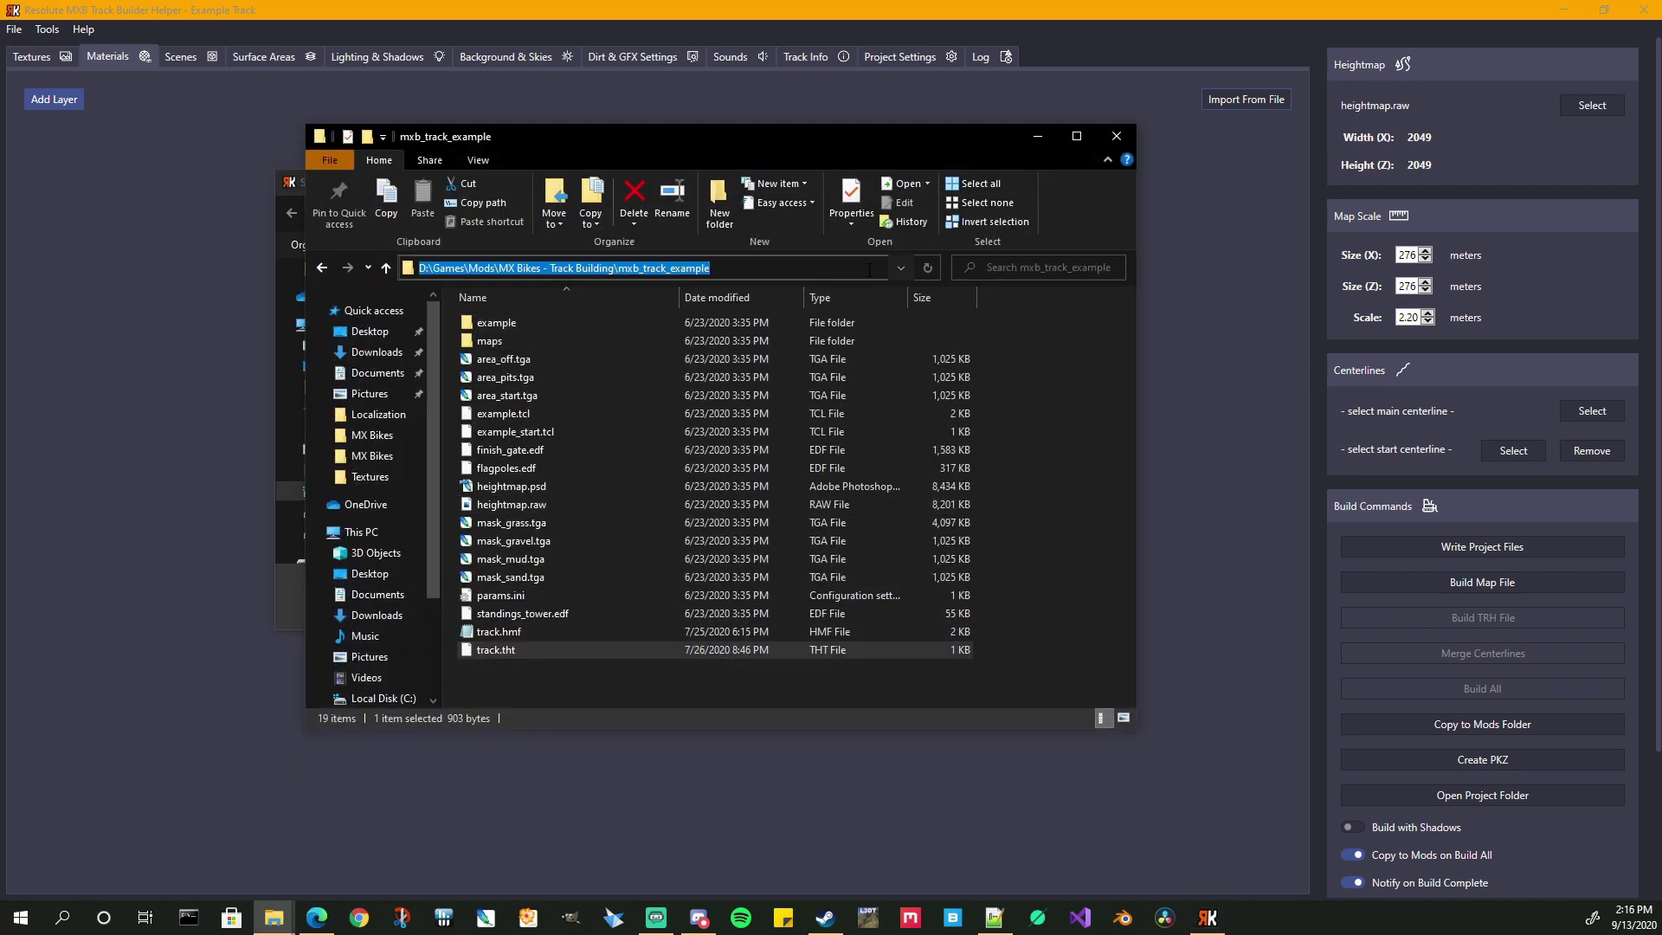
click(1039, 136)
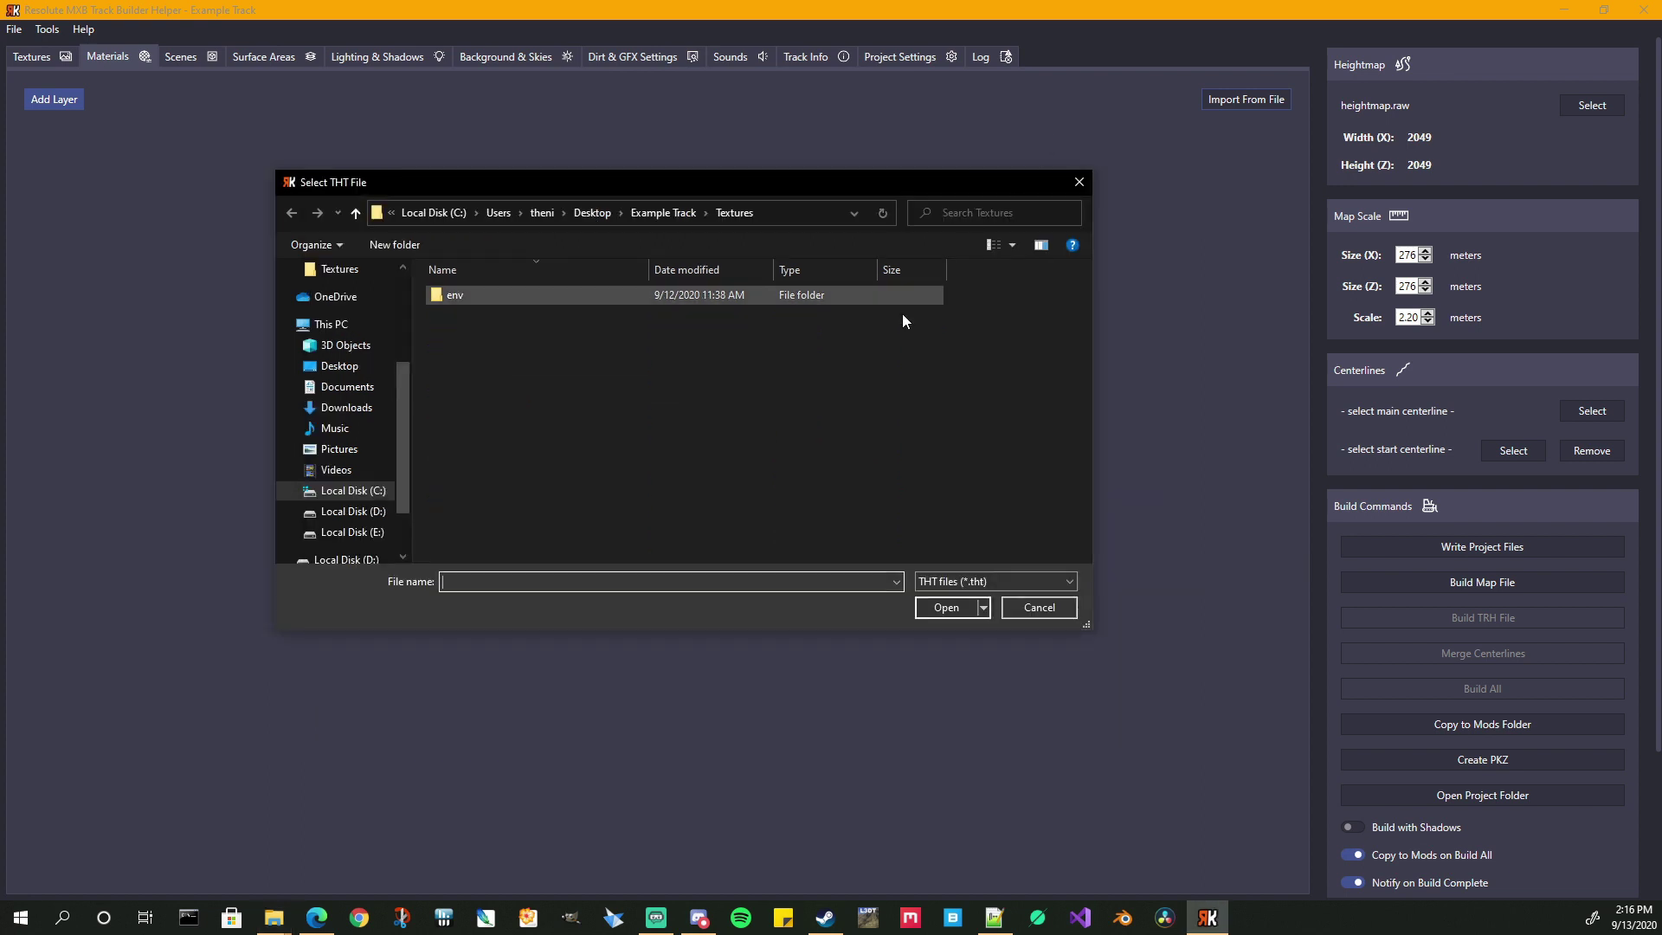
- Go to the copied mxb_track_example folder and import the material layers from track.tht
key(alt+d)
key(ctrl+v)
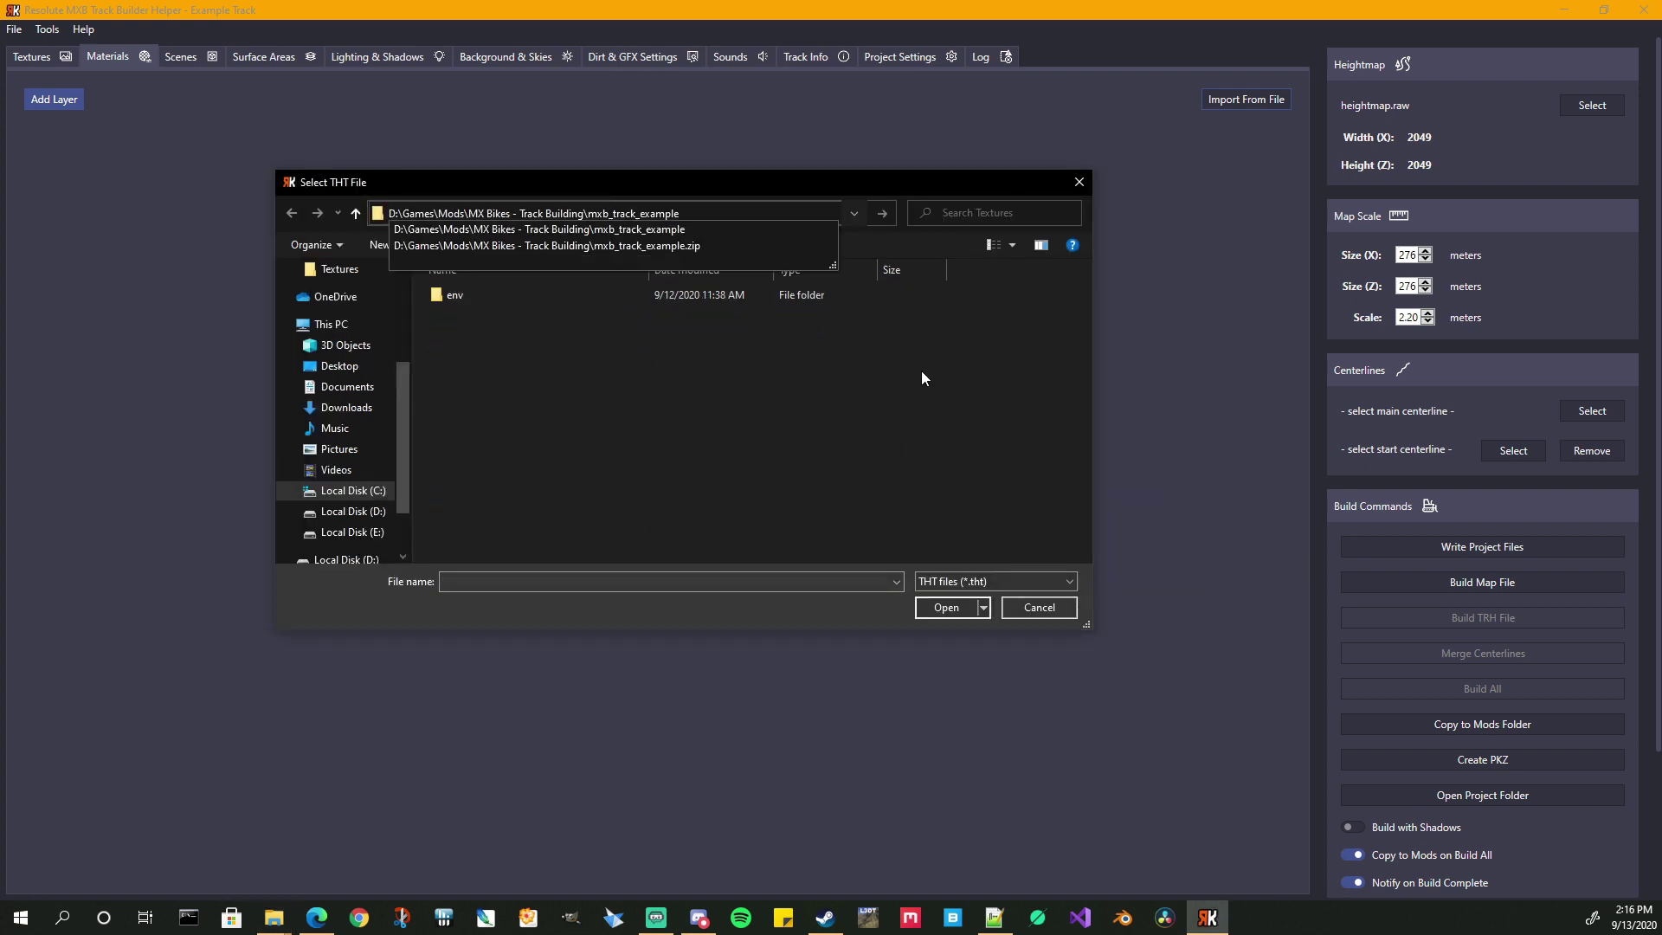
key(Return)
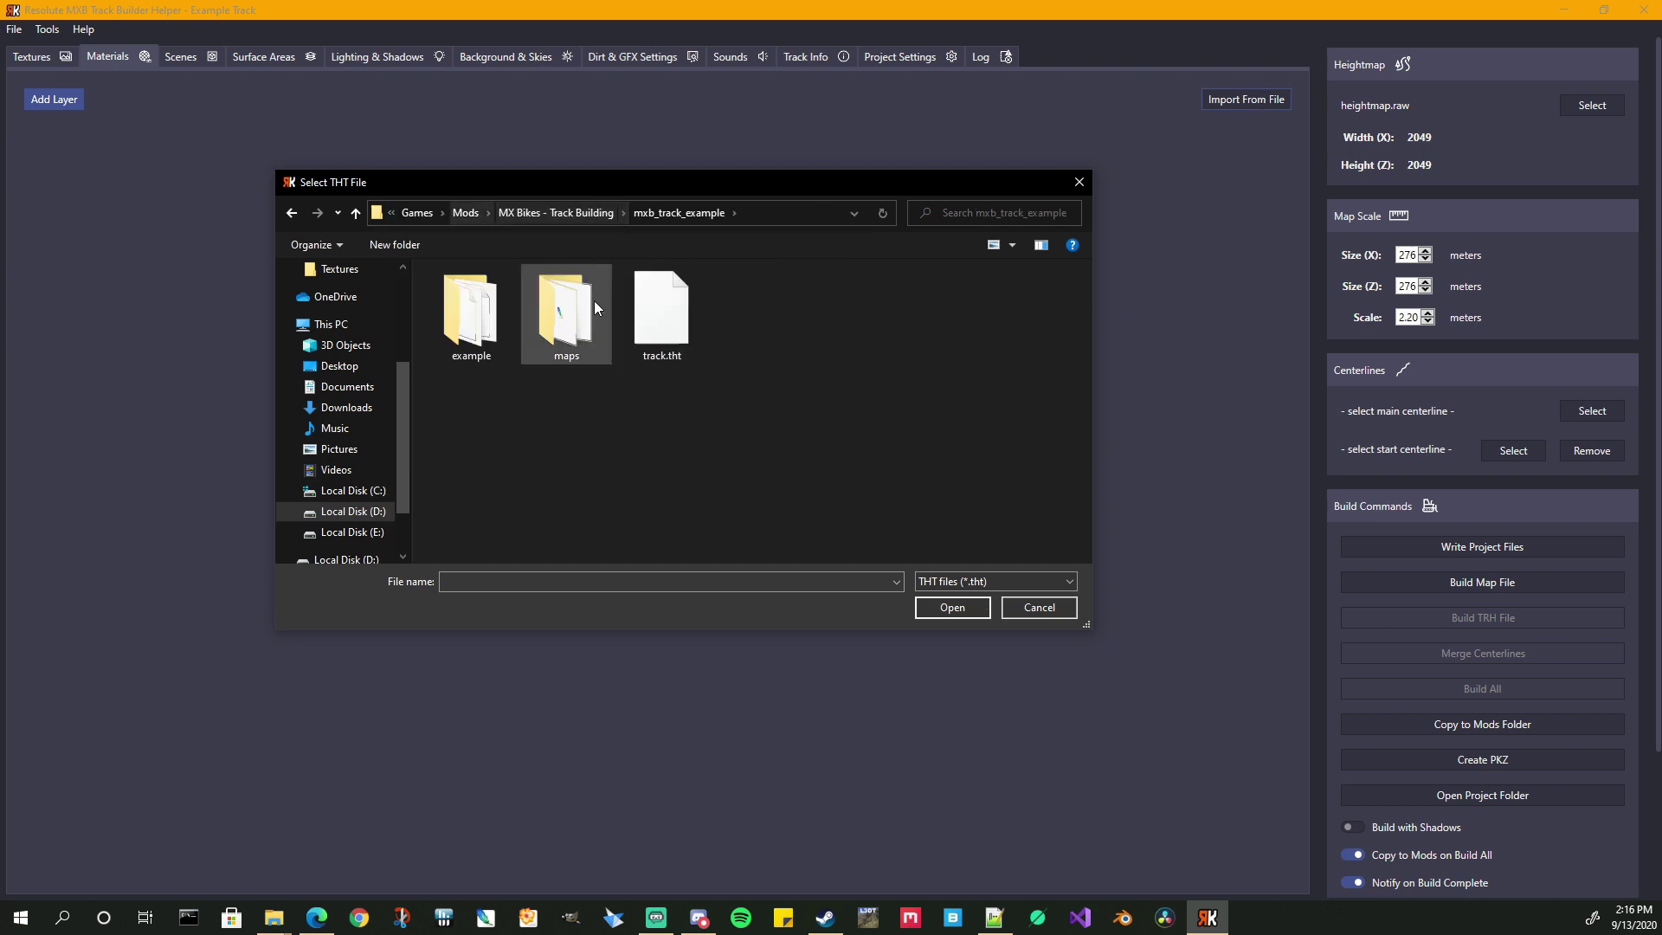
click(679, 350)
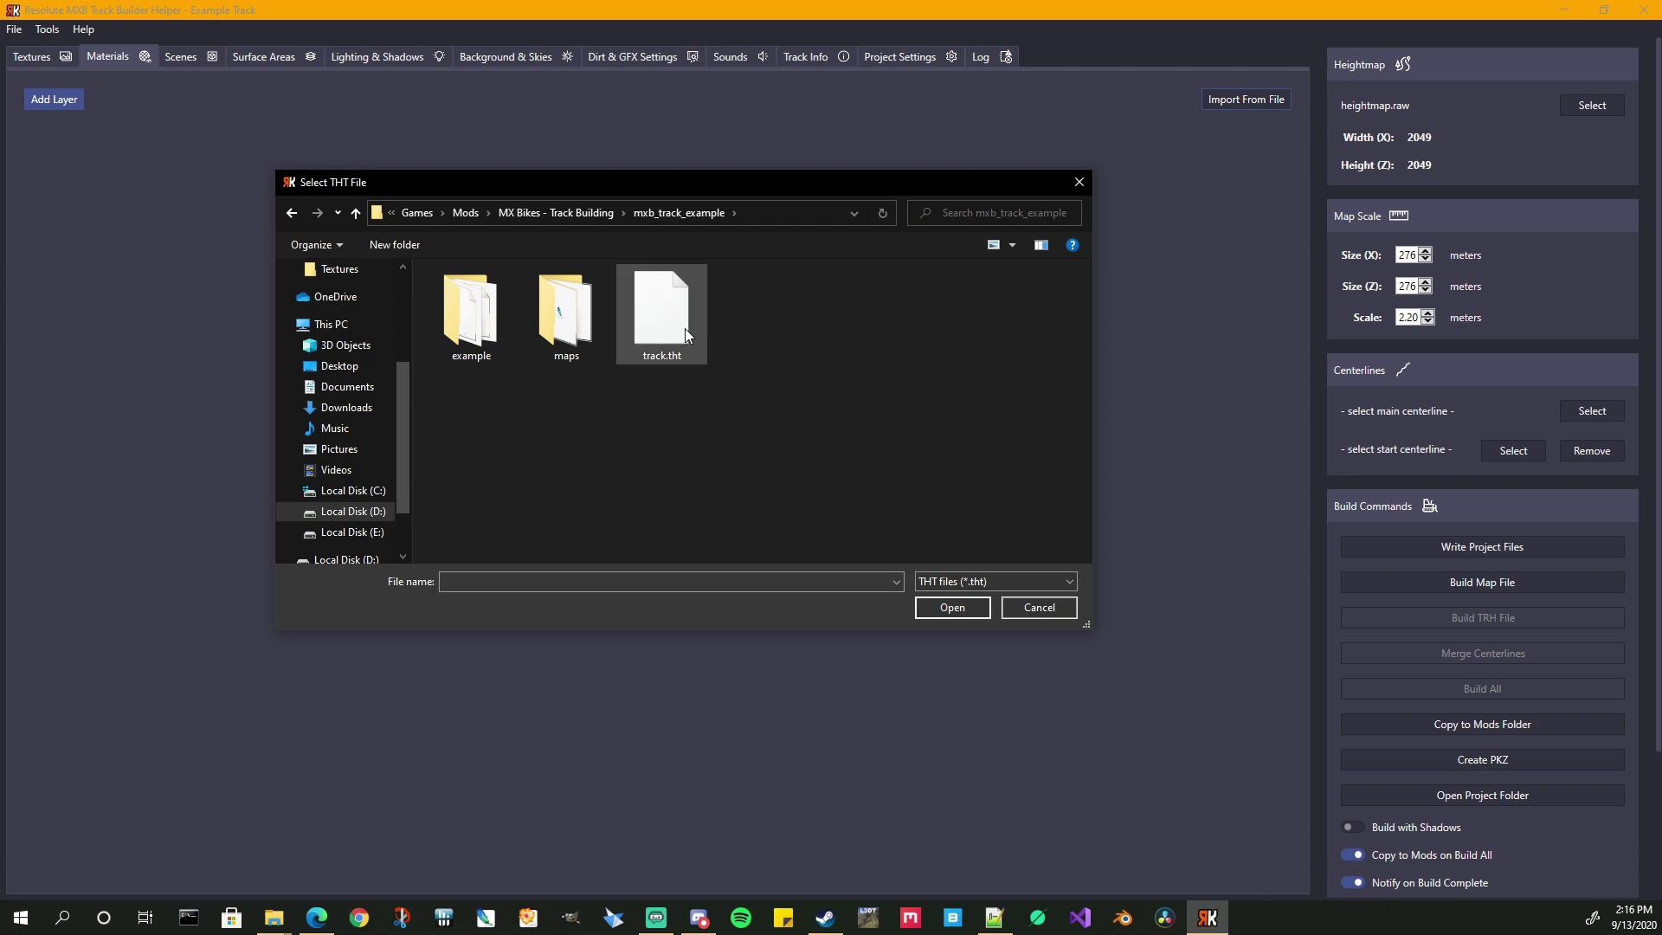
click(941, 612)
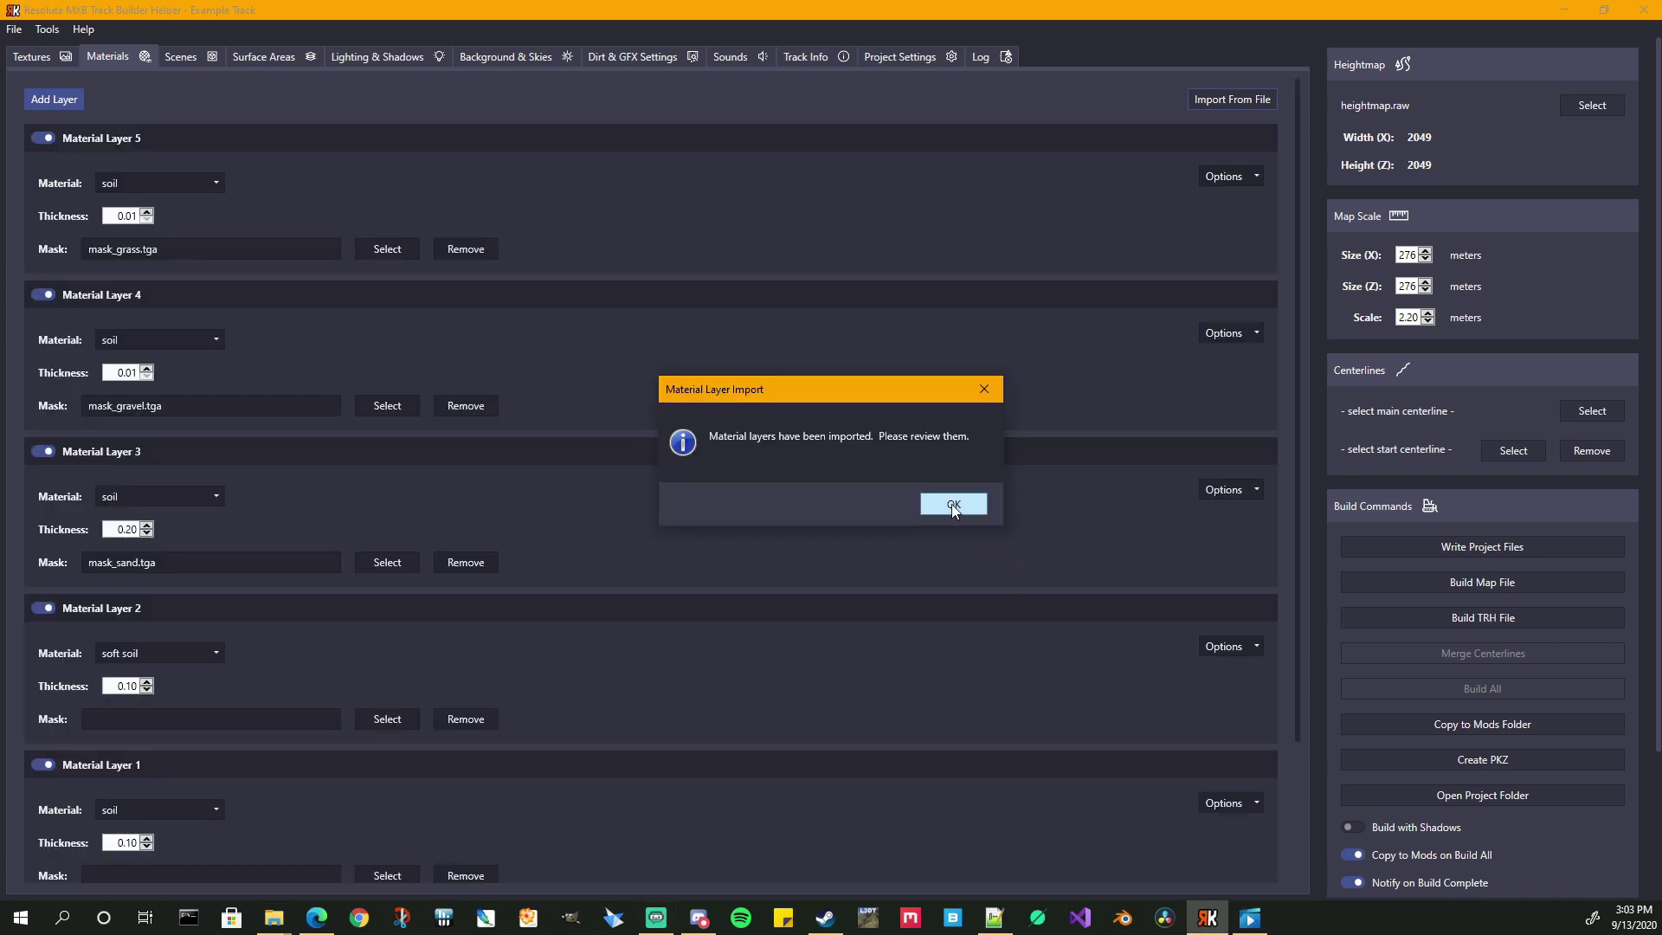
click(952, 504)
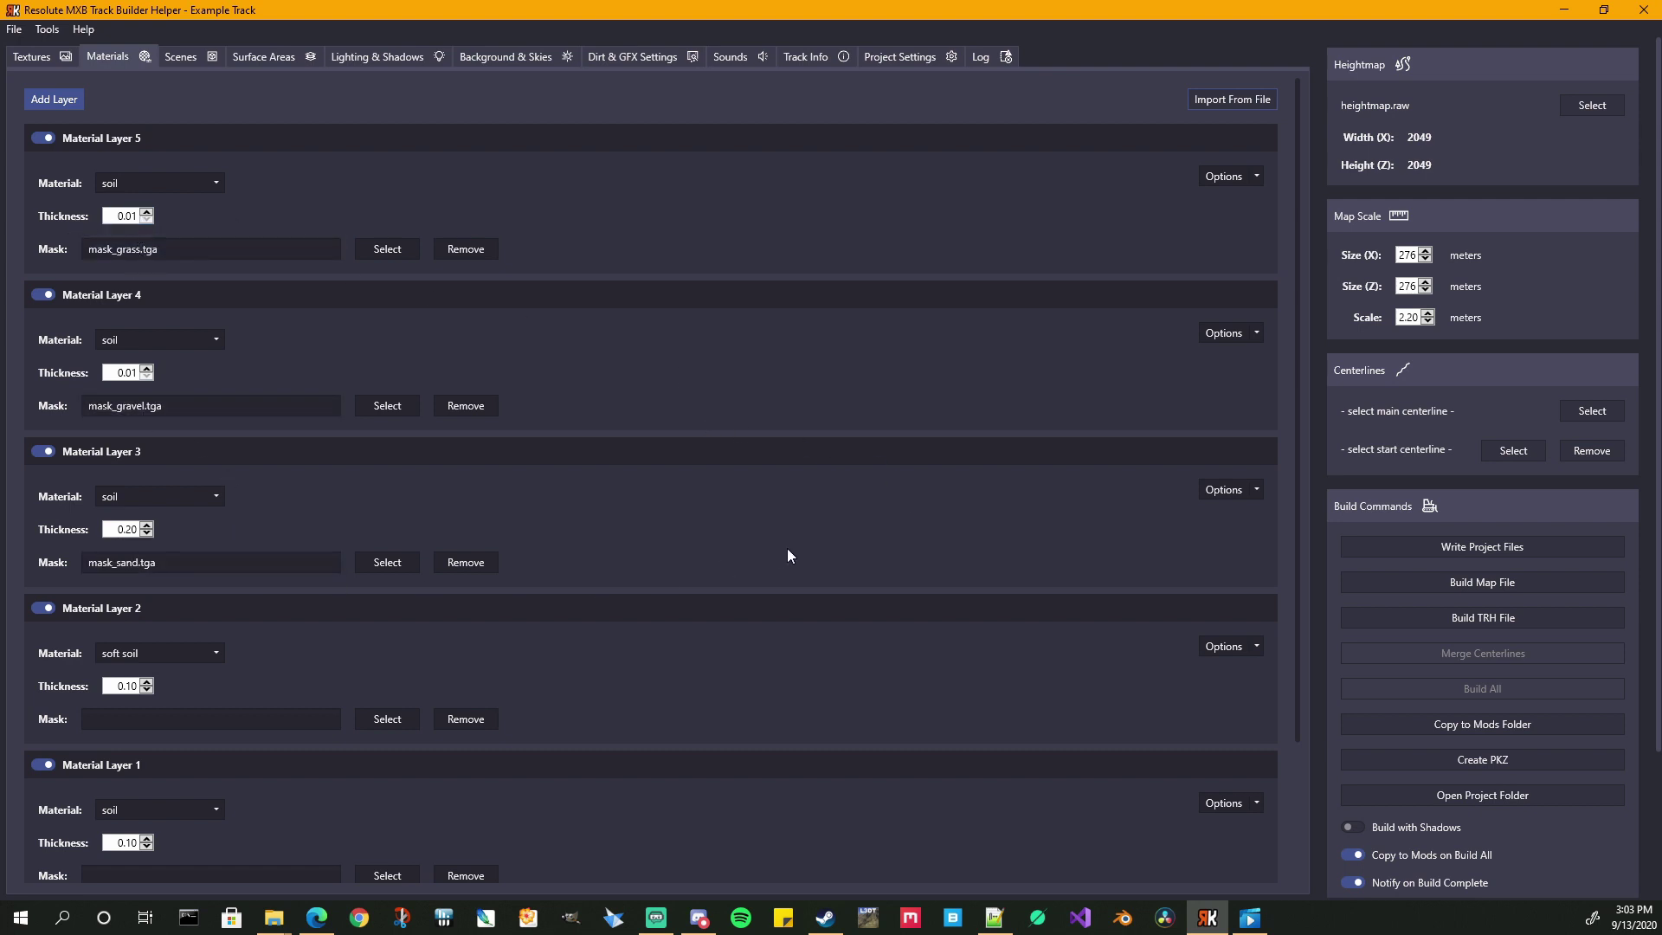
- Review the imported material layers, compare them with the track.tht definitions in Notepad++, and return to the track builder
scroll(787, 548, down, 3)
scroll(794, 547, up, 3)
click(995, 919)
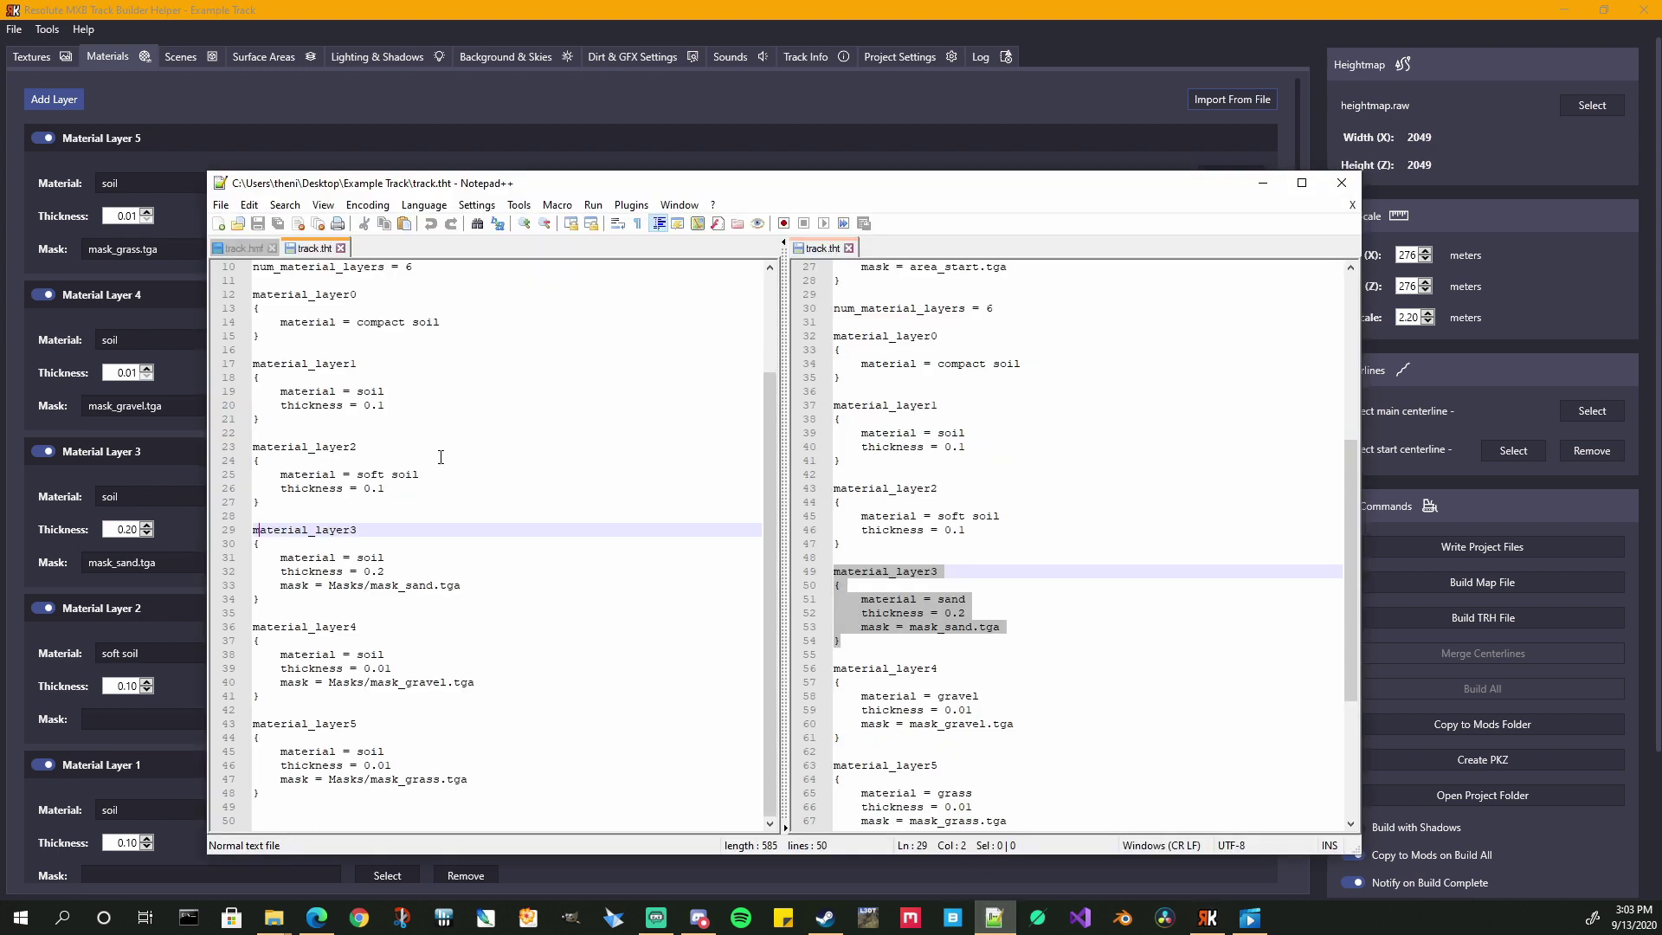
click(1265, 22)
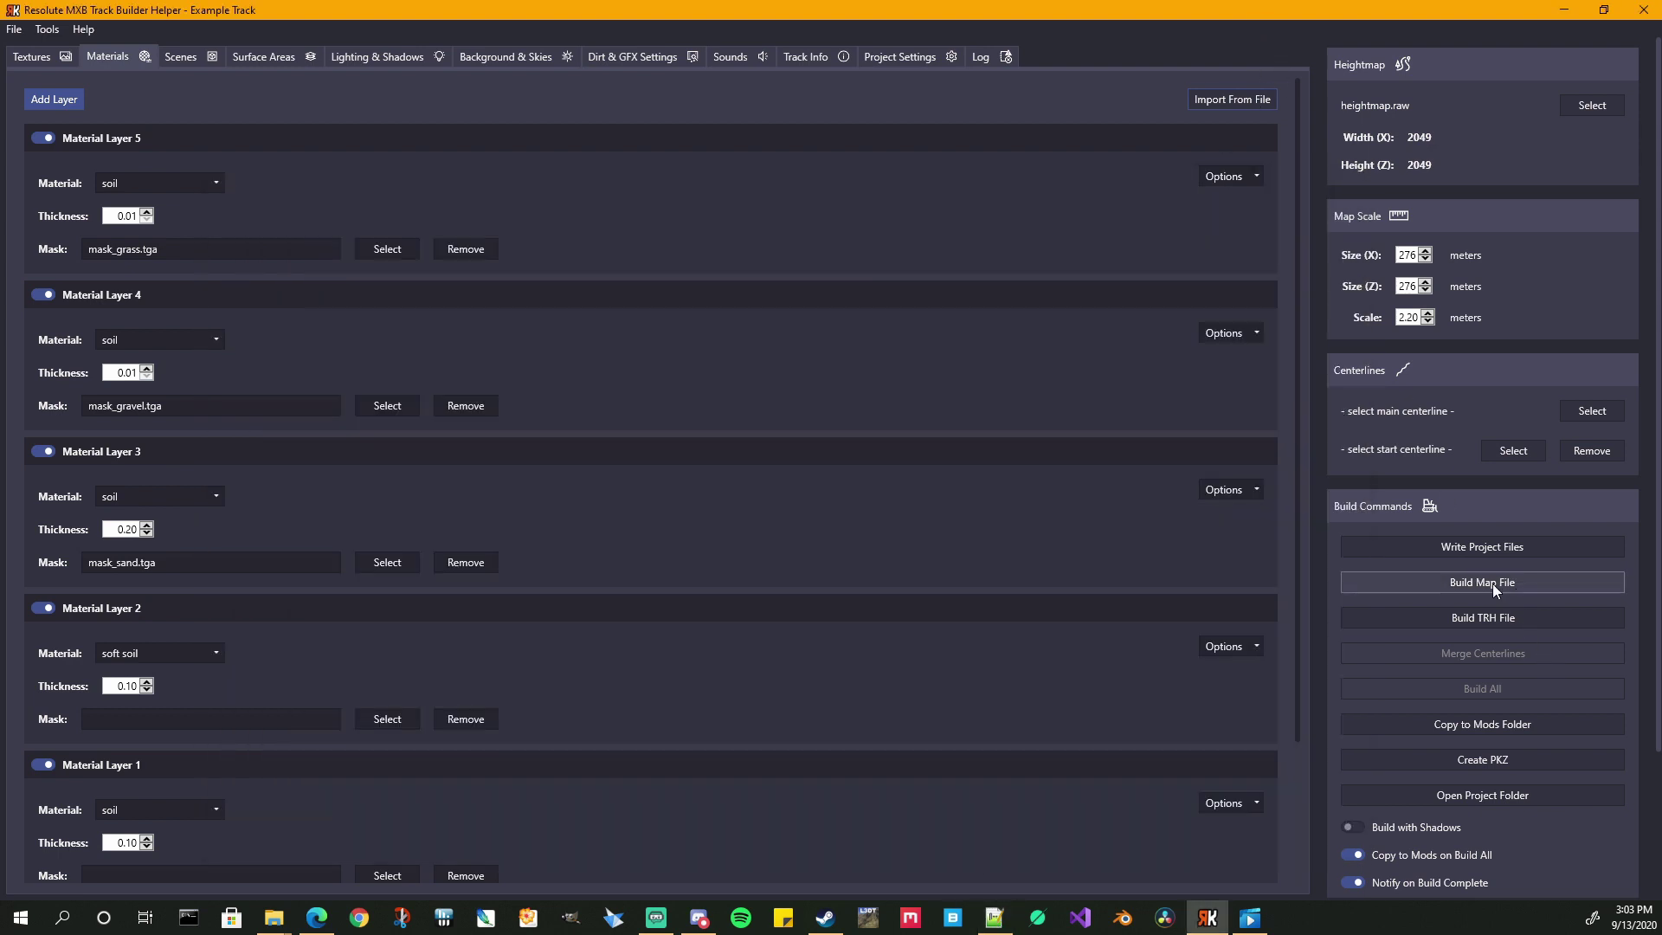
- Write the project files and reload the modified Example Track track.tht in Notepad++
click(1494, 548)
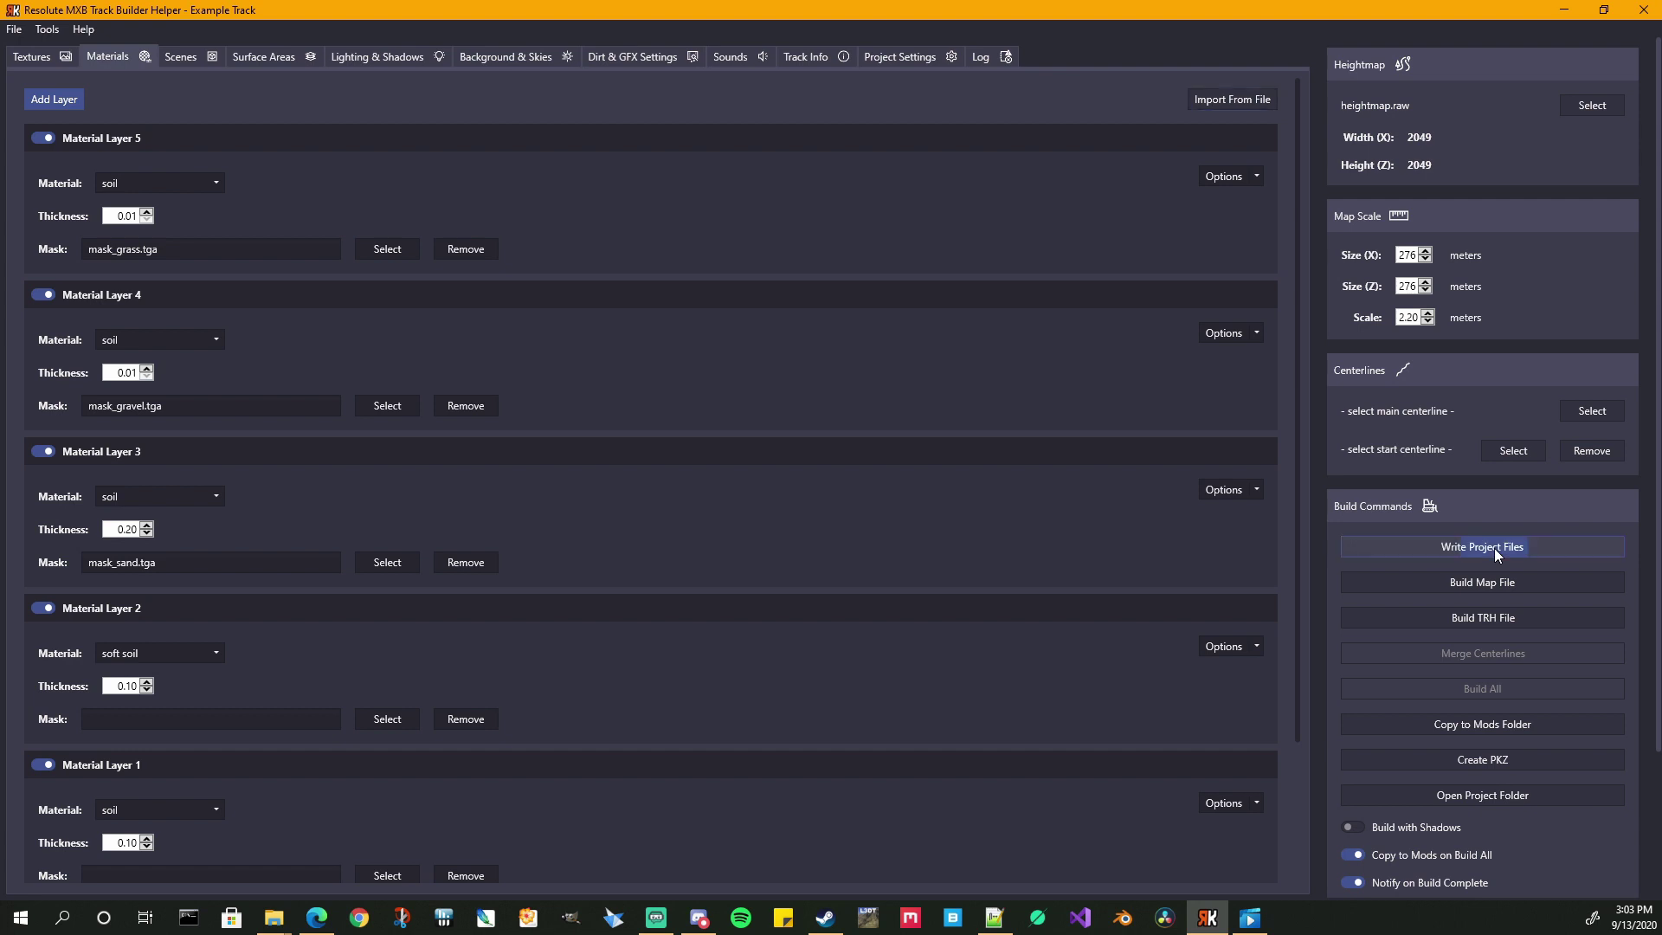
click(995, 920)
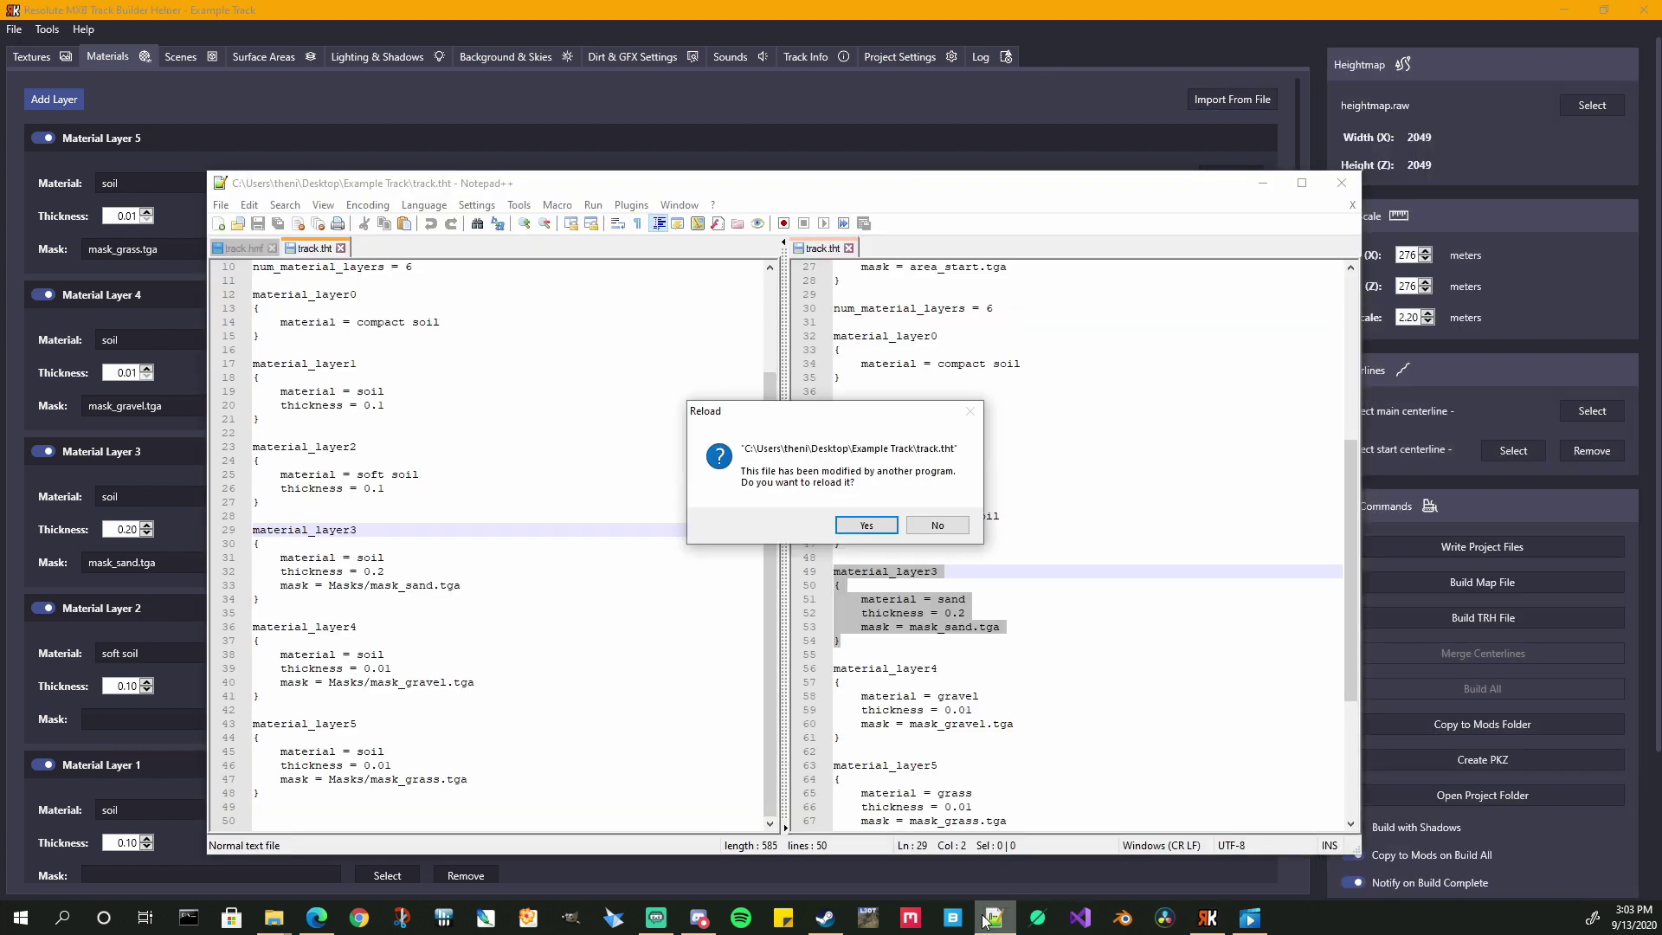
click(867, 526)
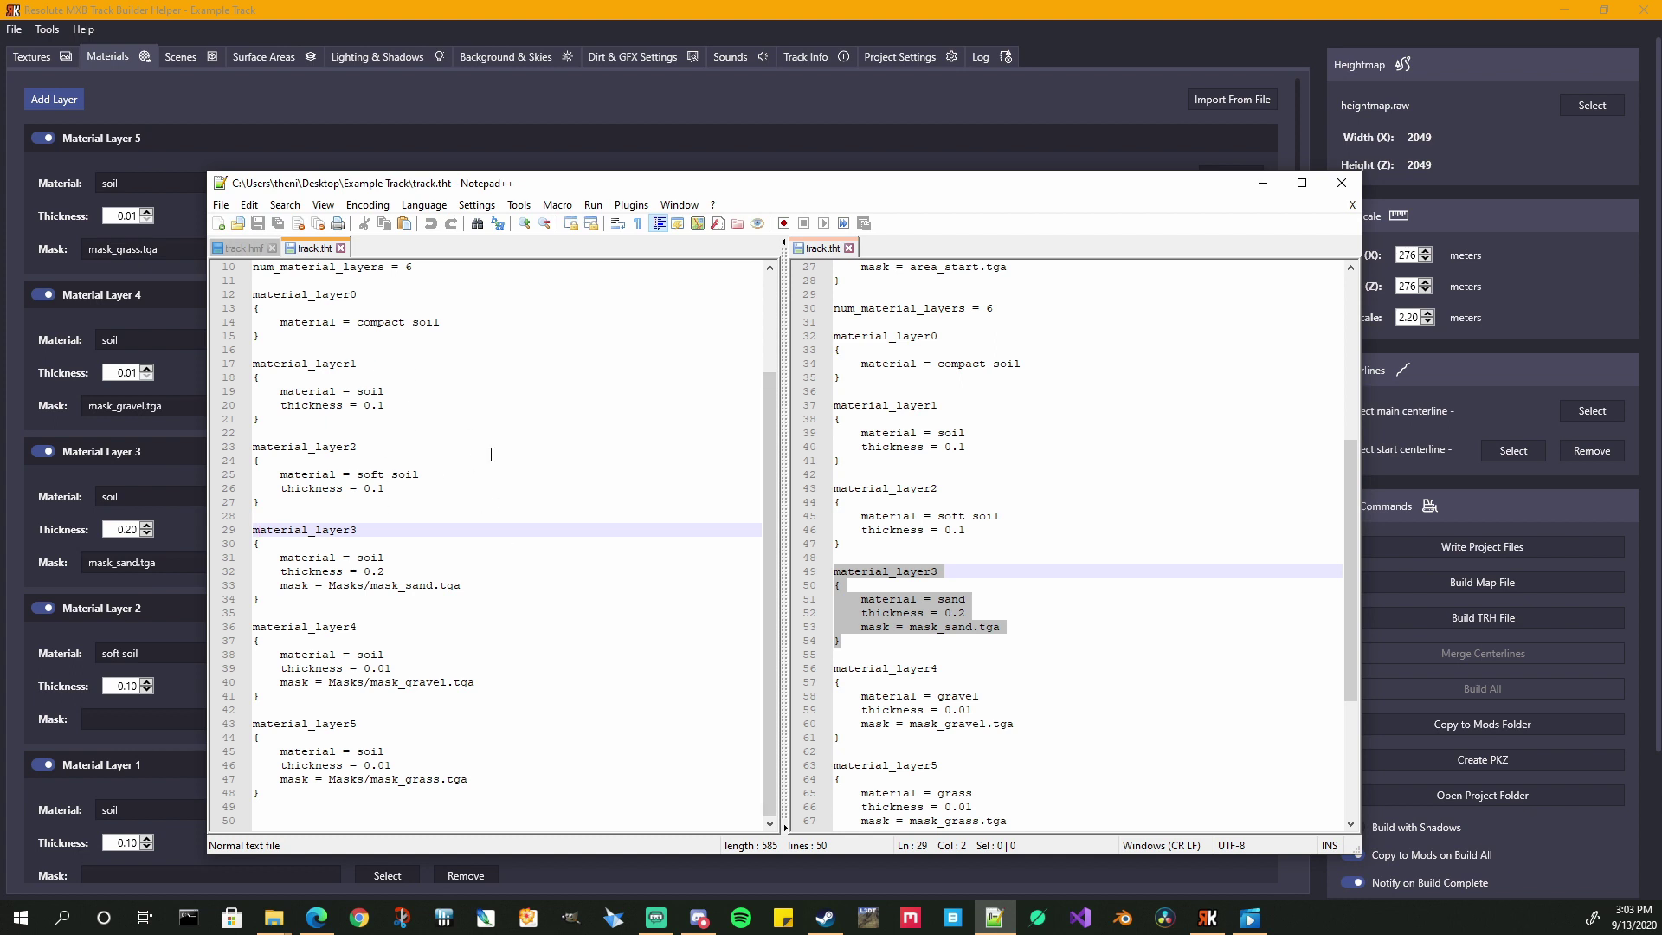
- Compare the rewritten track.tht material layers and mask paths with the mxb_track_example version, then return to the track builder
scroll(501, 465, up, 3)
scroll(501, 465, down, 1)
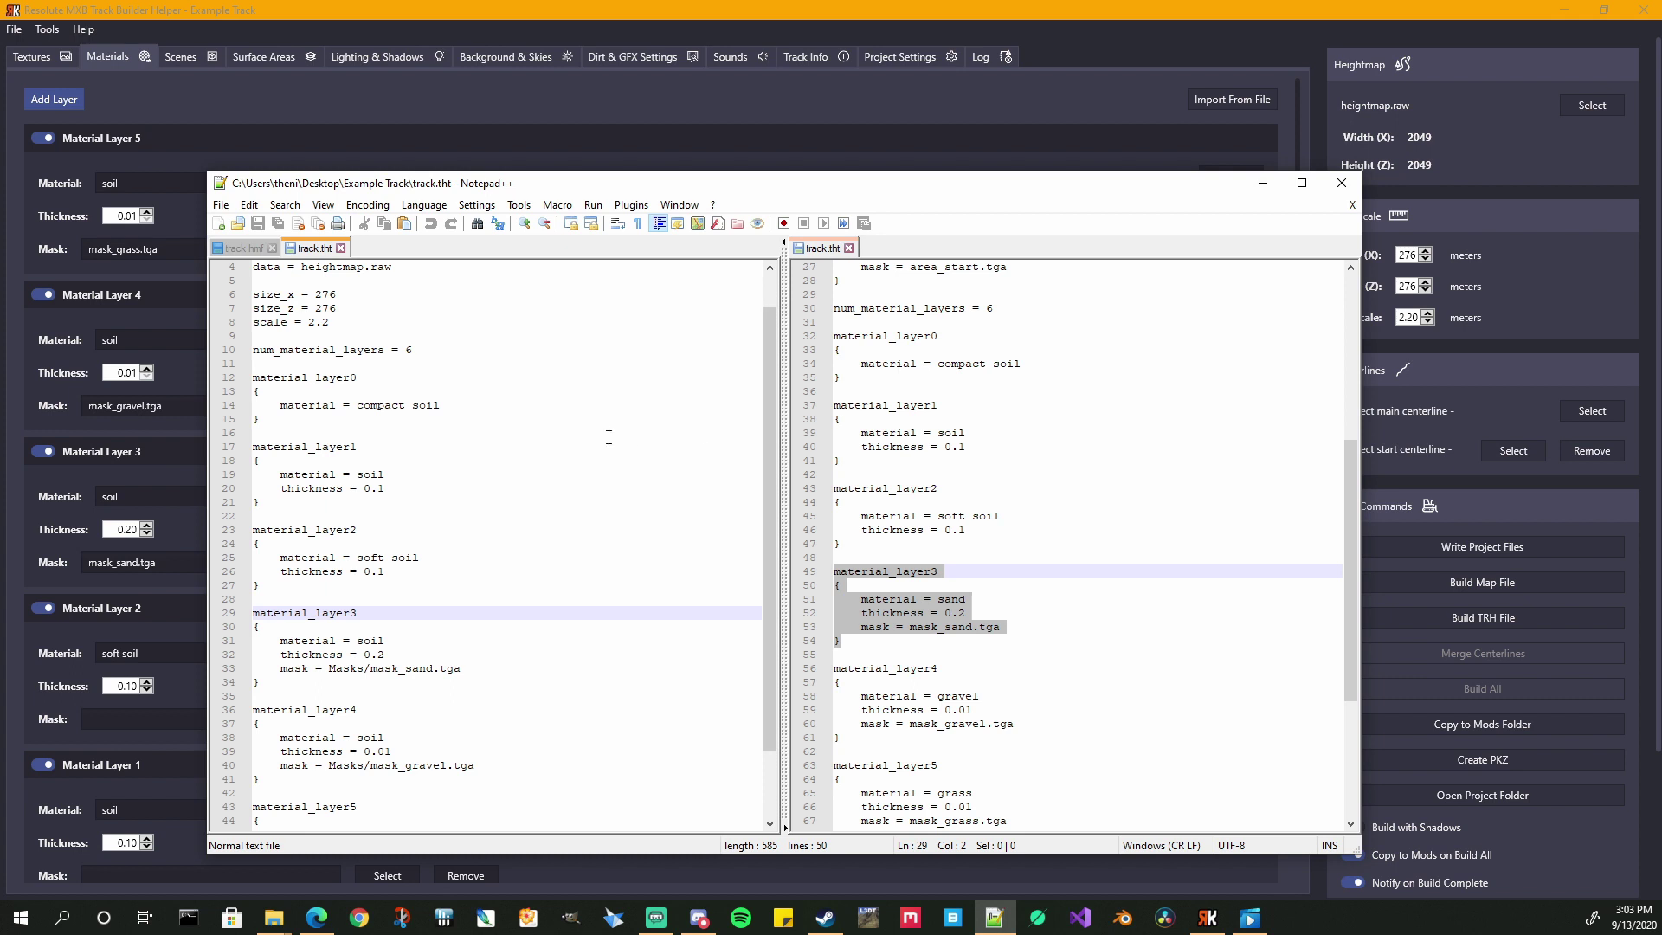
scroll(606, 433, down, 1)
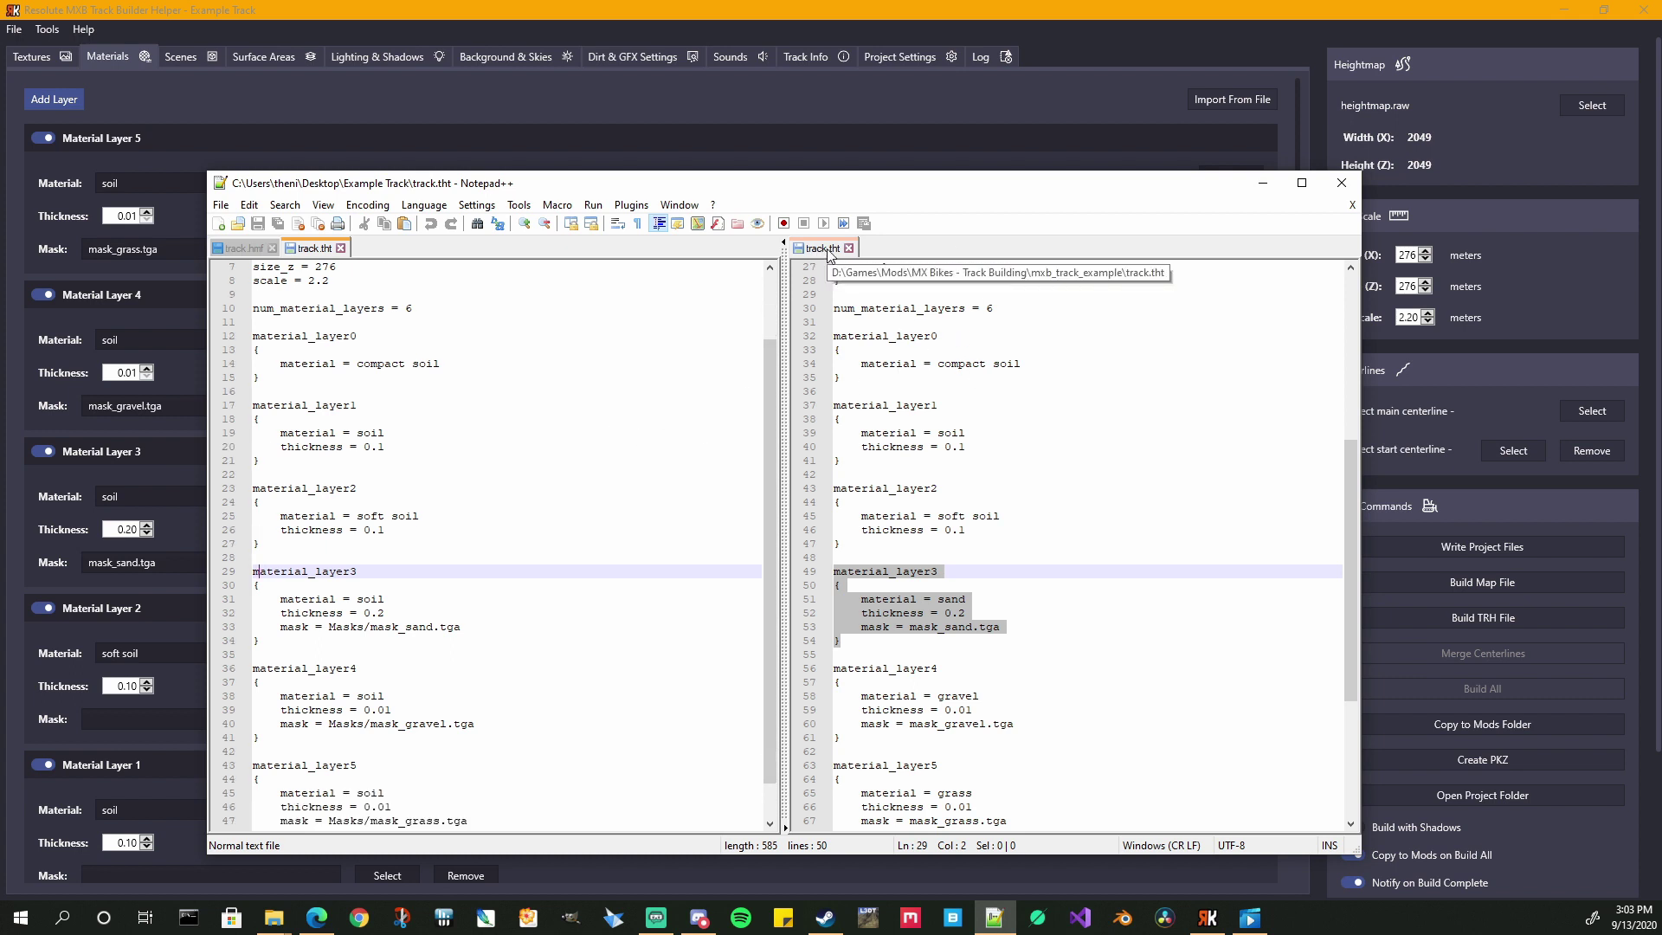
click(1087, 539)
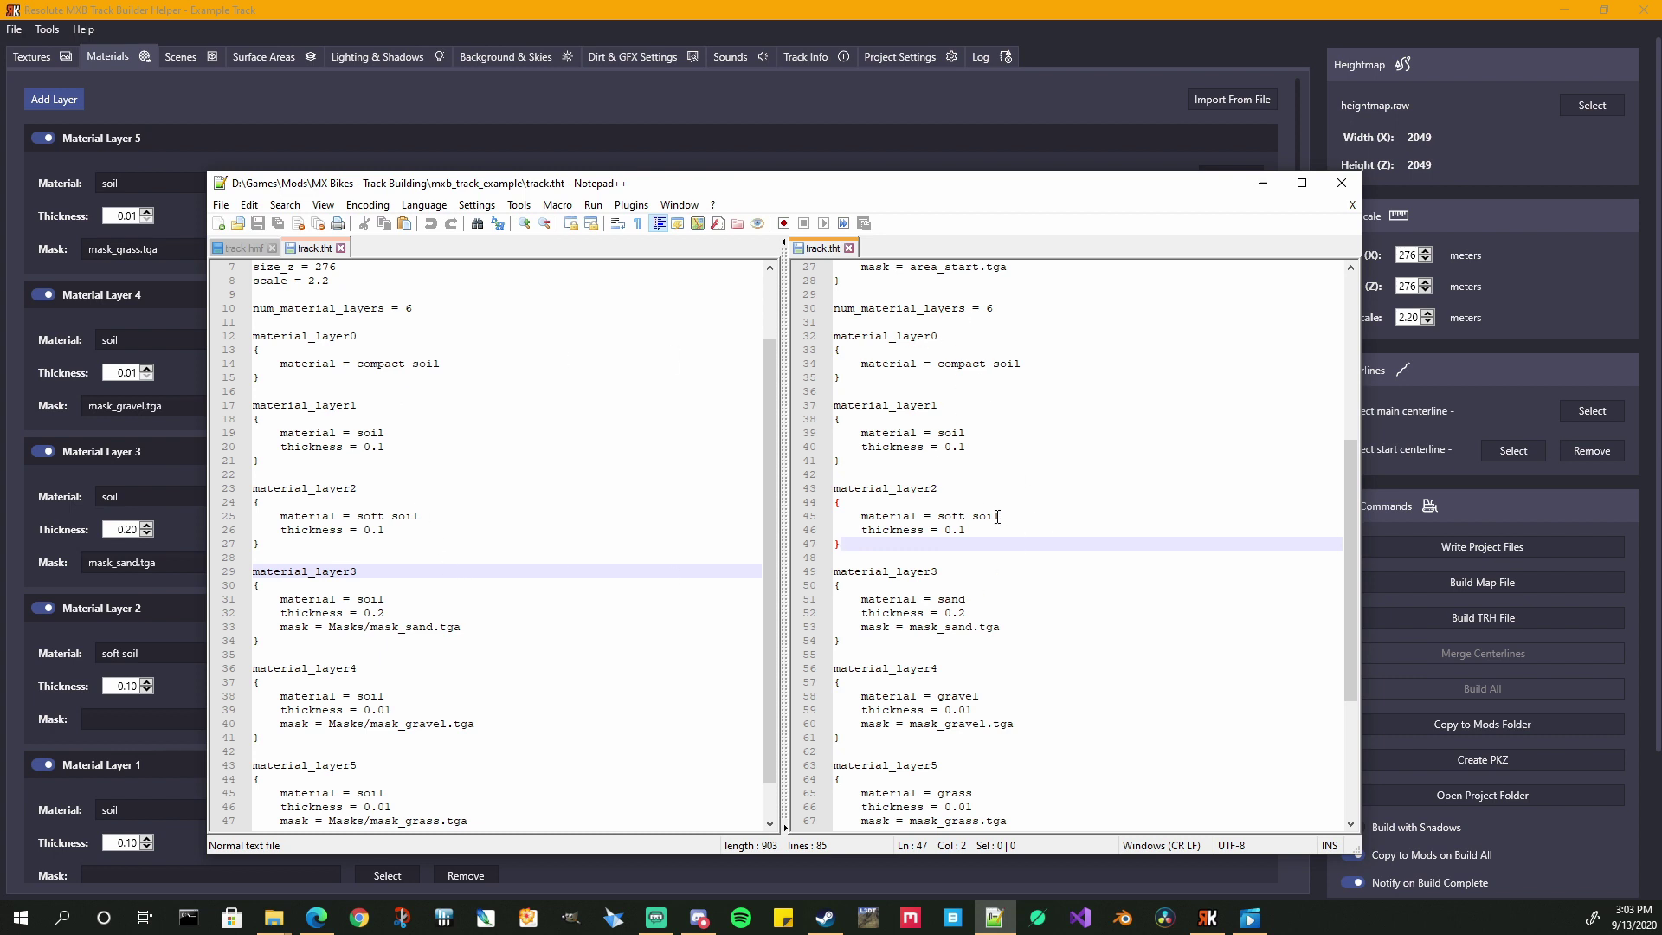
scroll(998, 516, down, 6)
scroll(461, 526, down, 1)
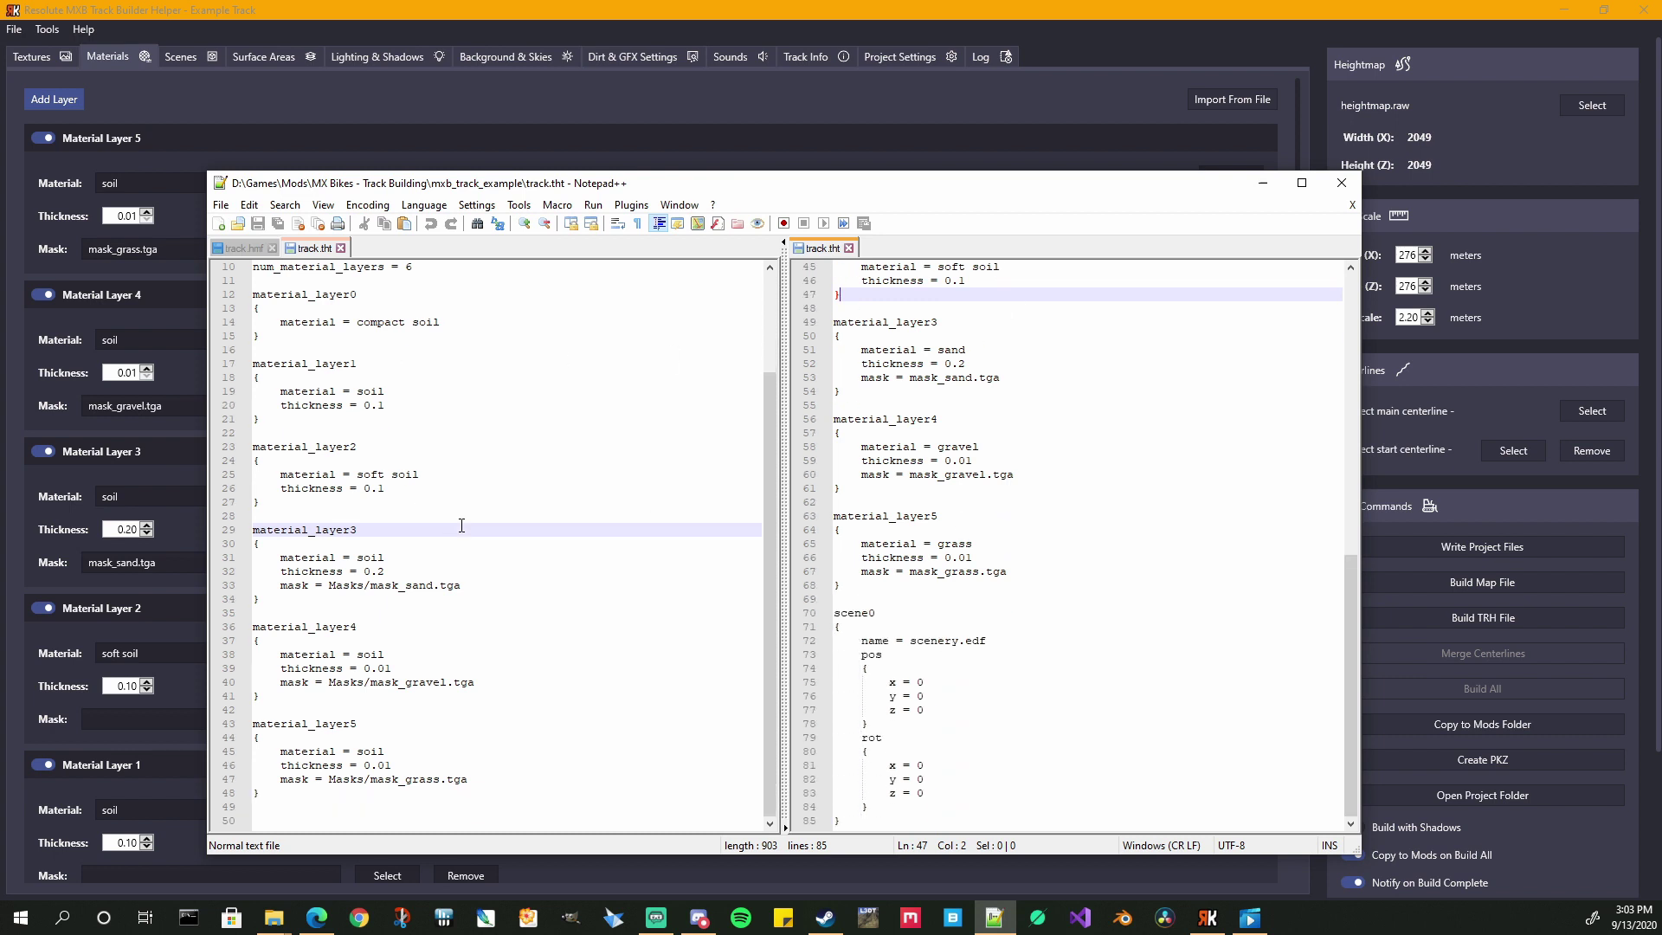
scroll(974, 639, up, 1)
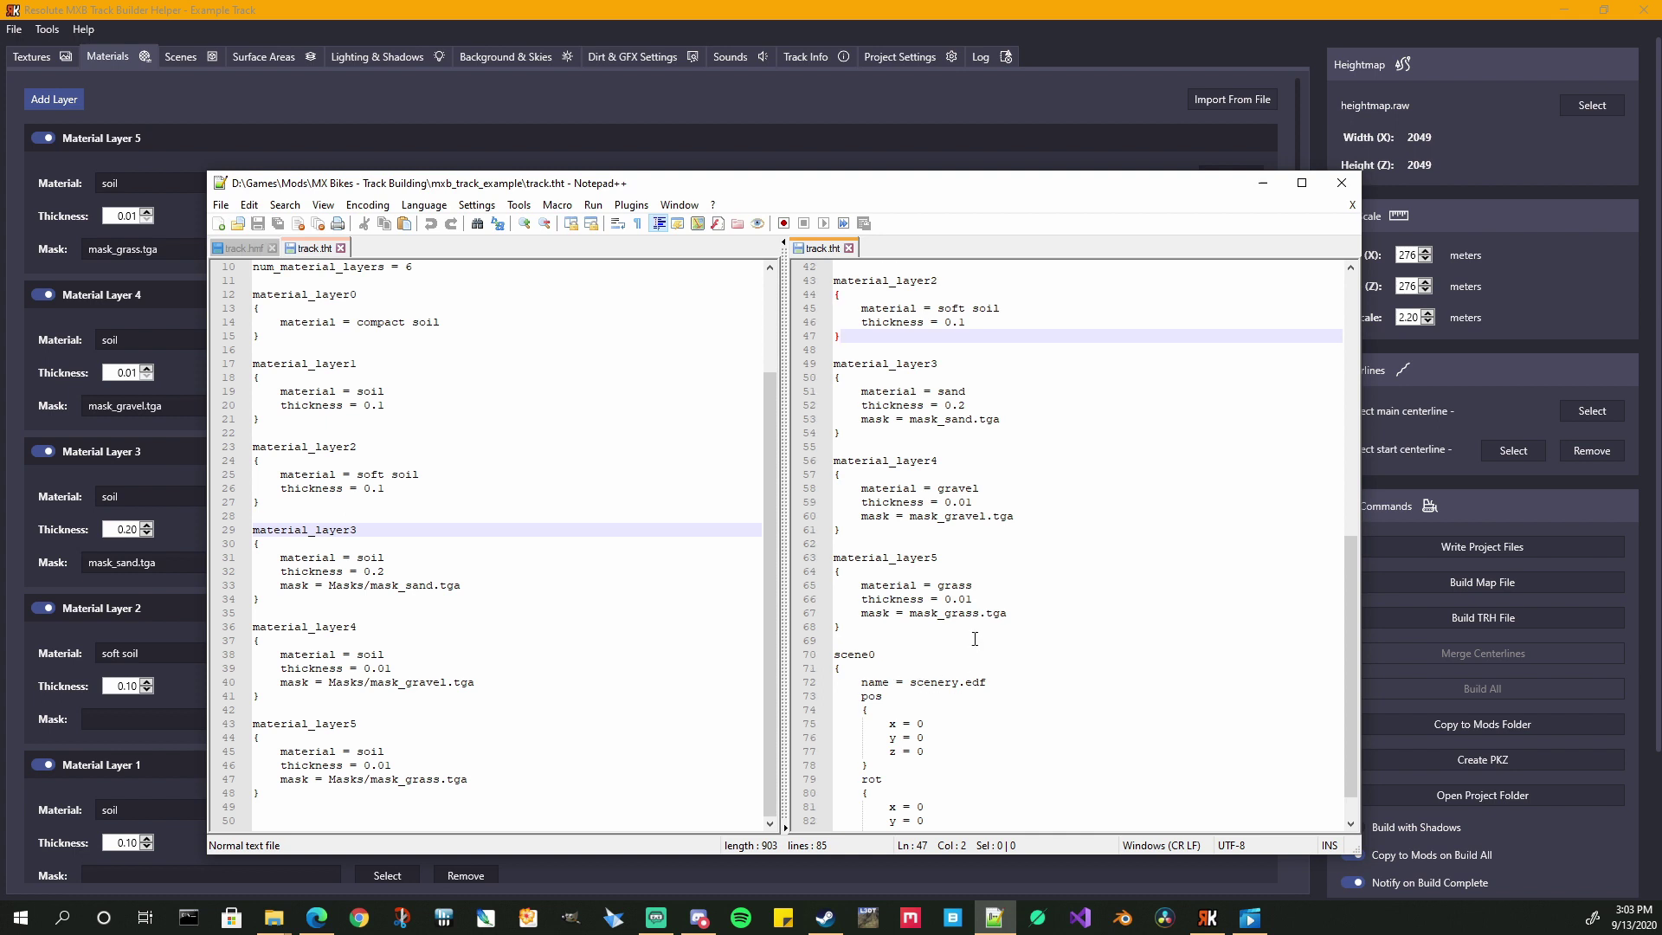
scroll(974, 639, up, 2)
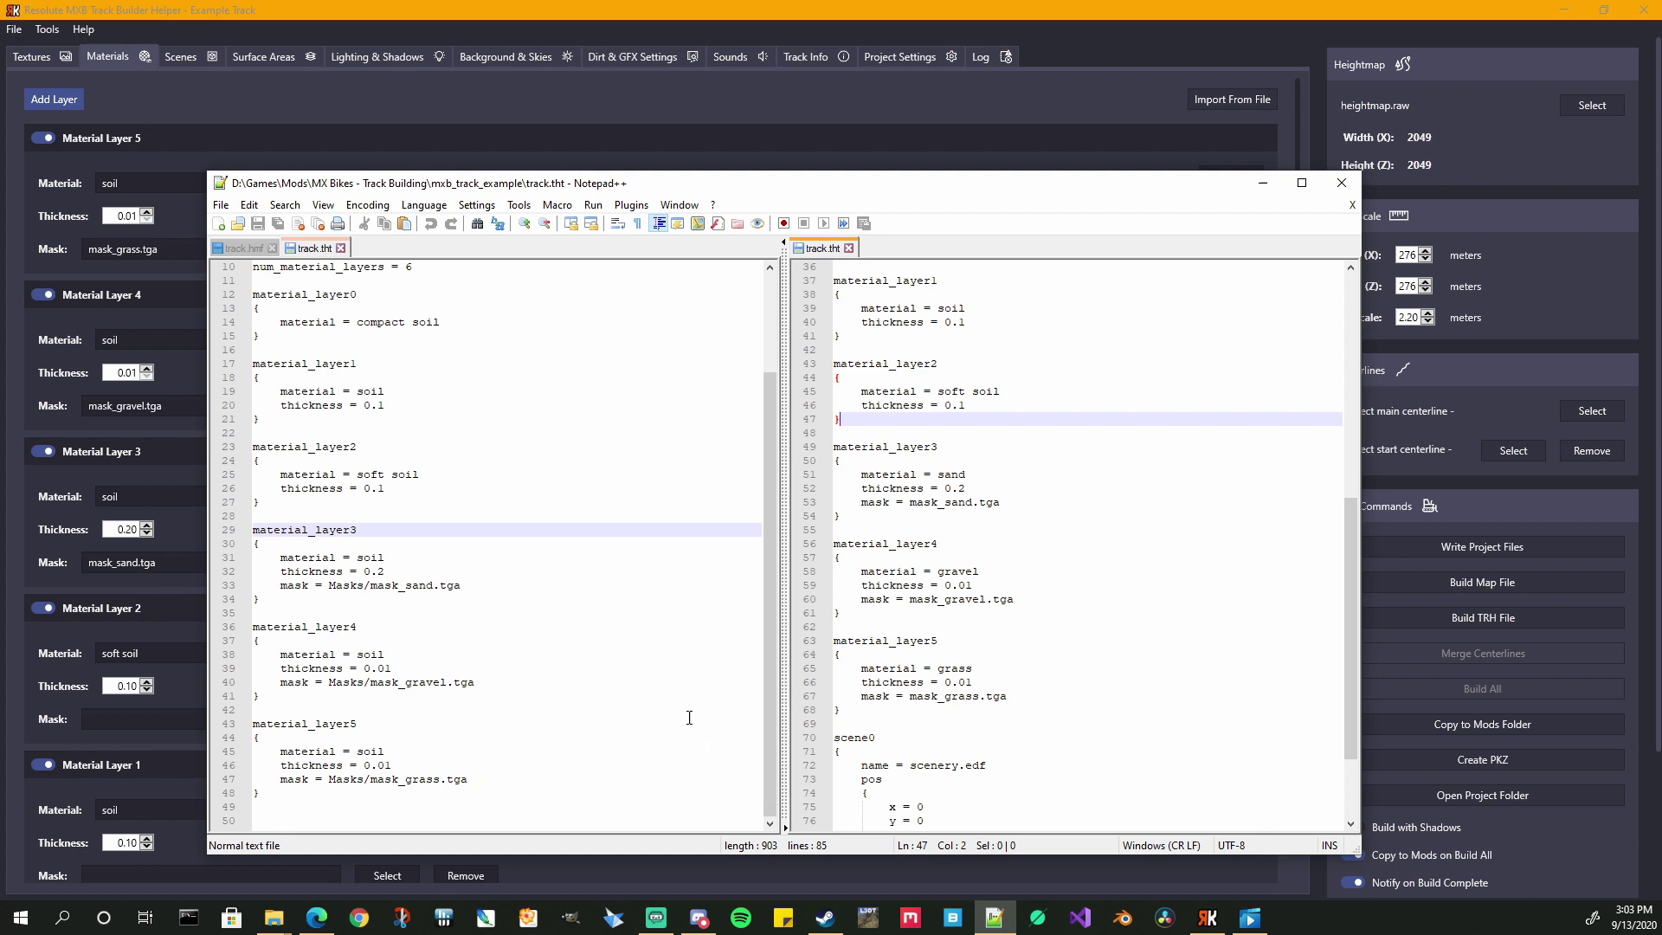
double_click(345, 779)
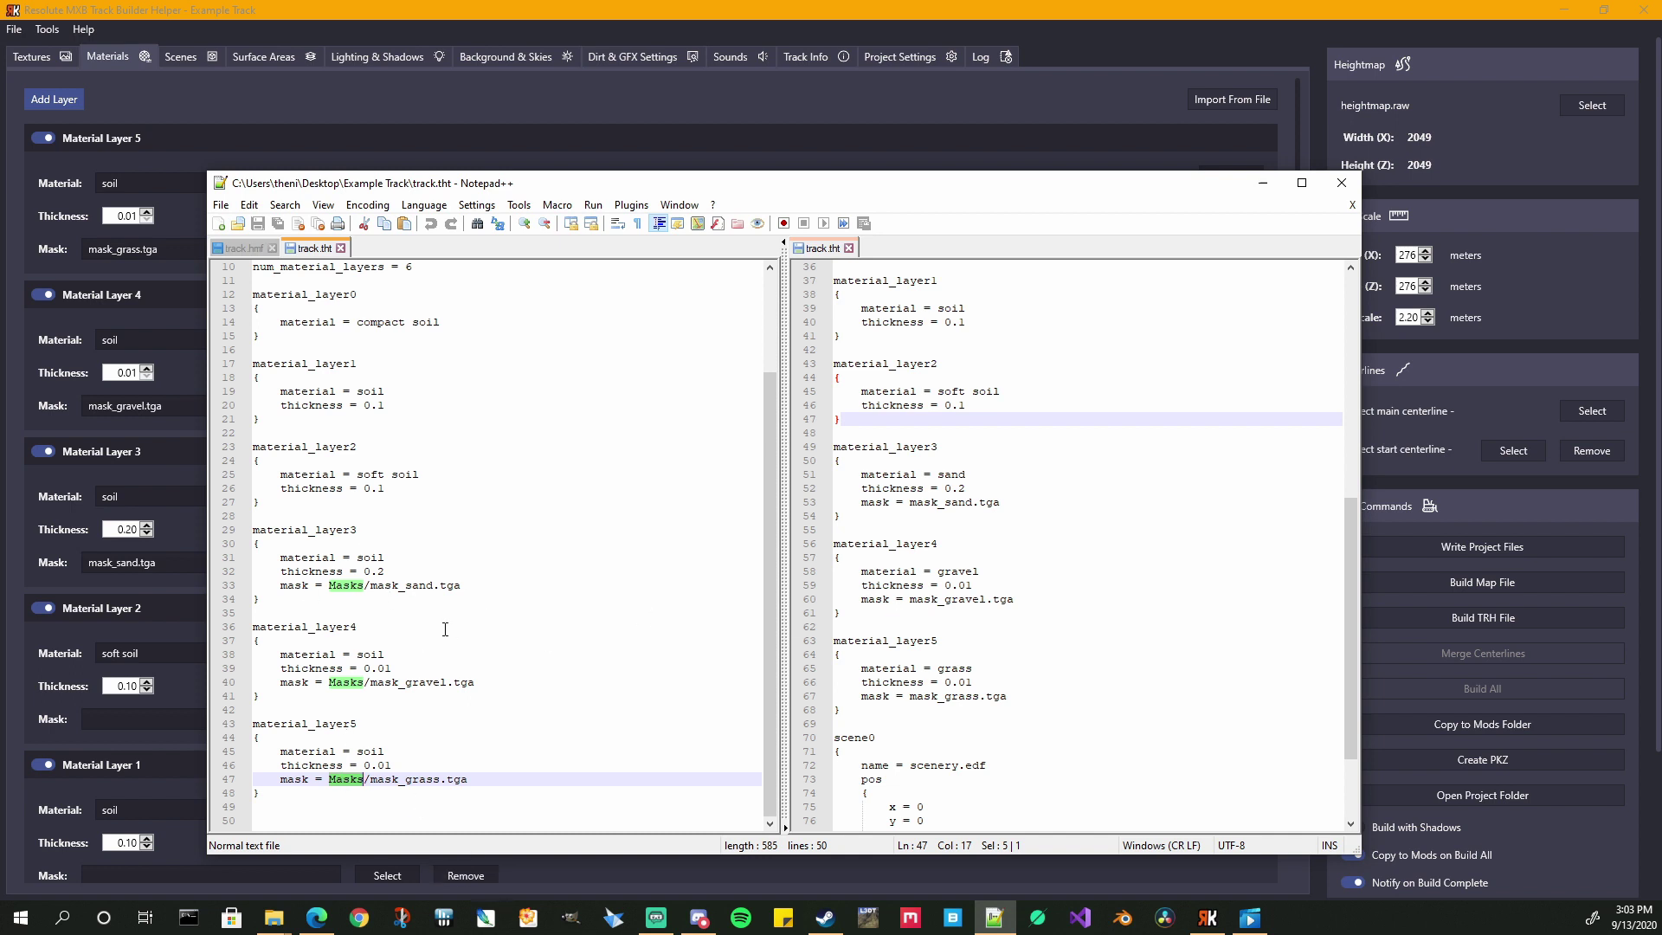
click(1259, 188)
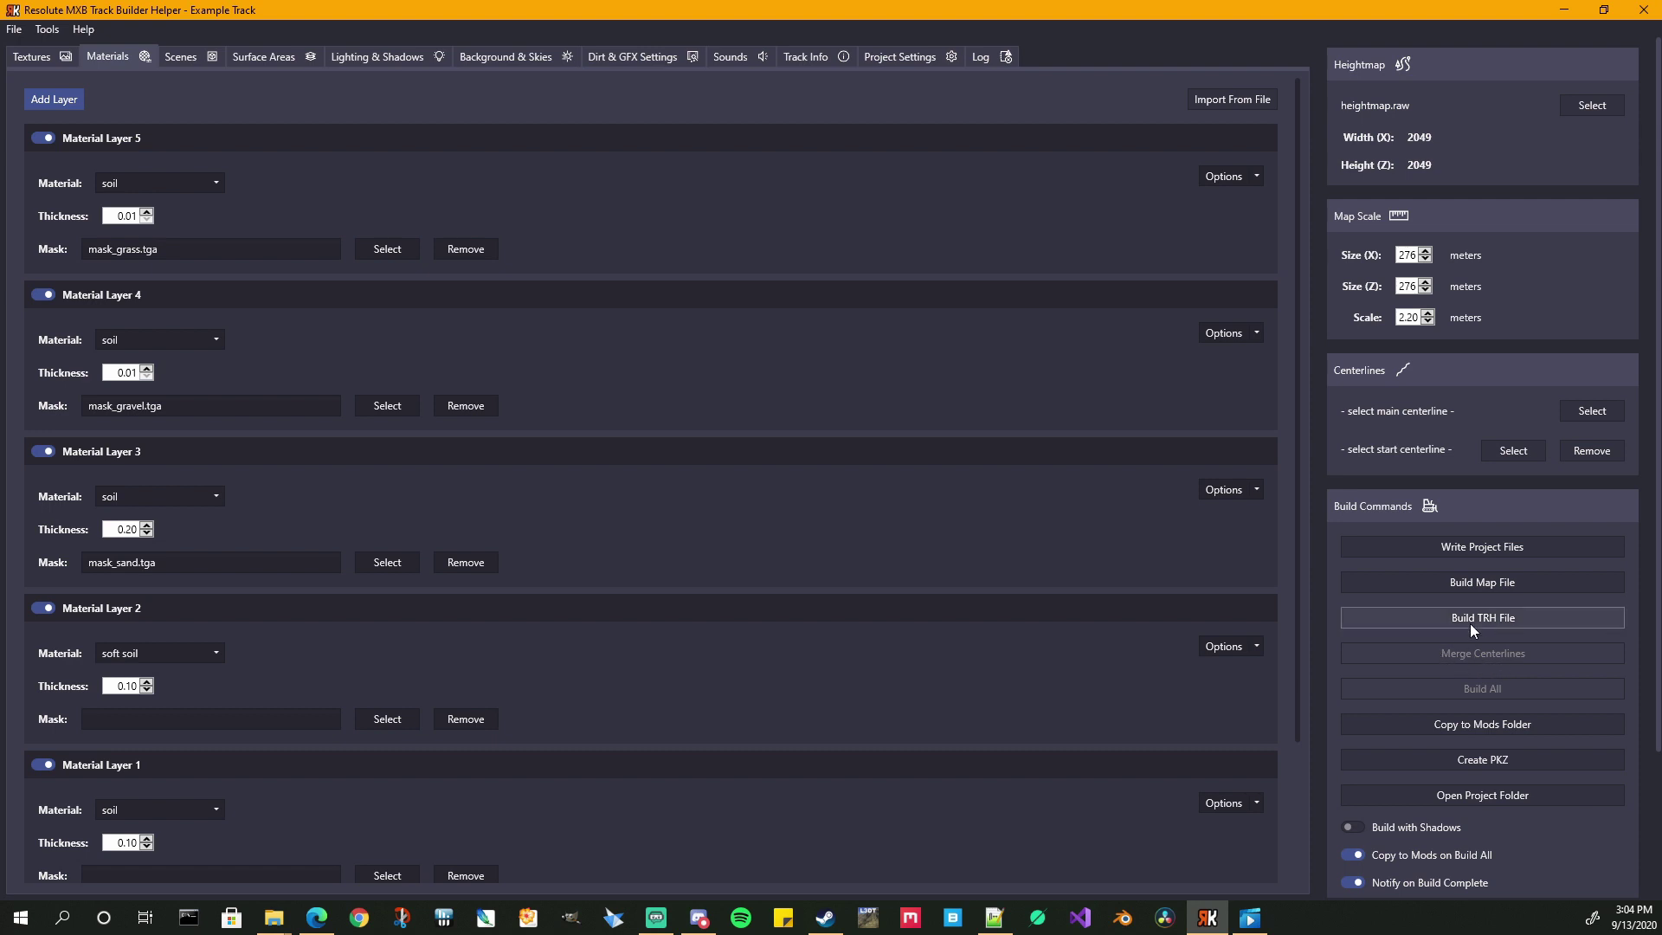
- Build the TRH file, check the event log for the build, and return to the material layers
click(1472, 618)
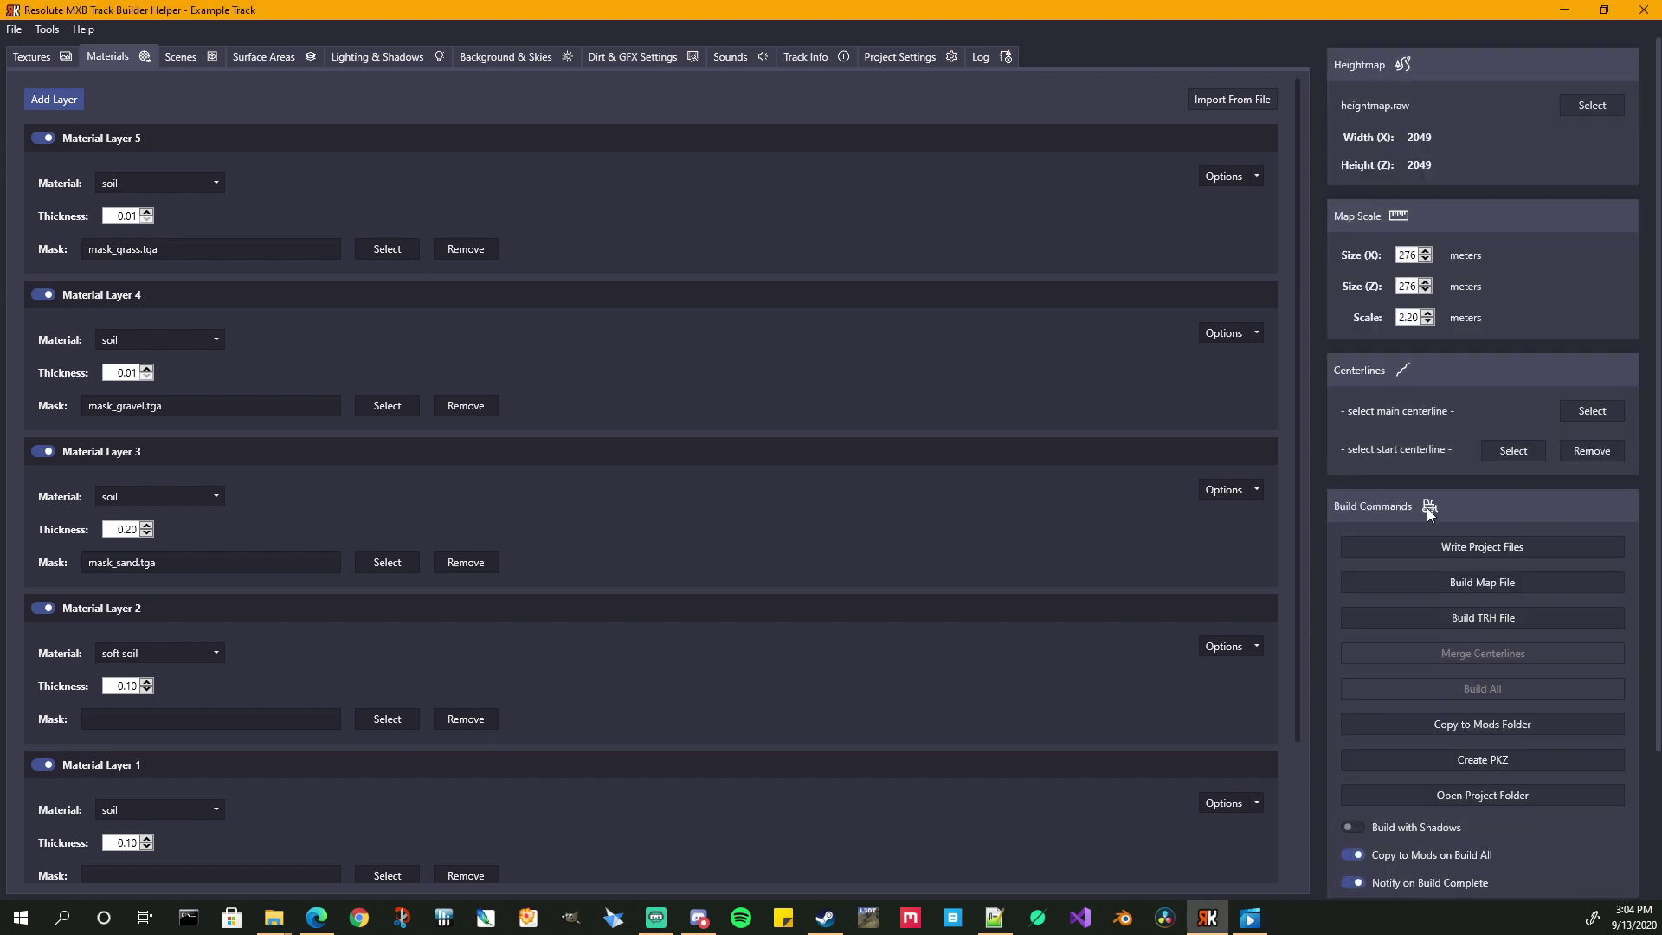
click(977, 58)
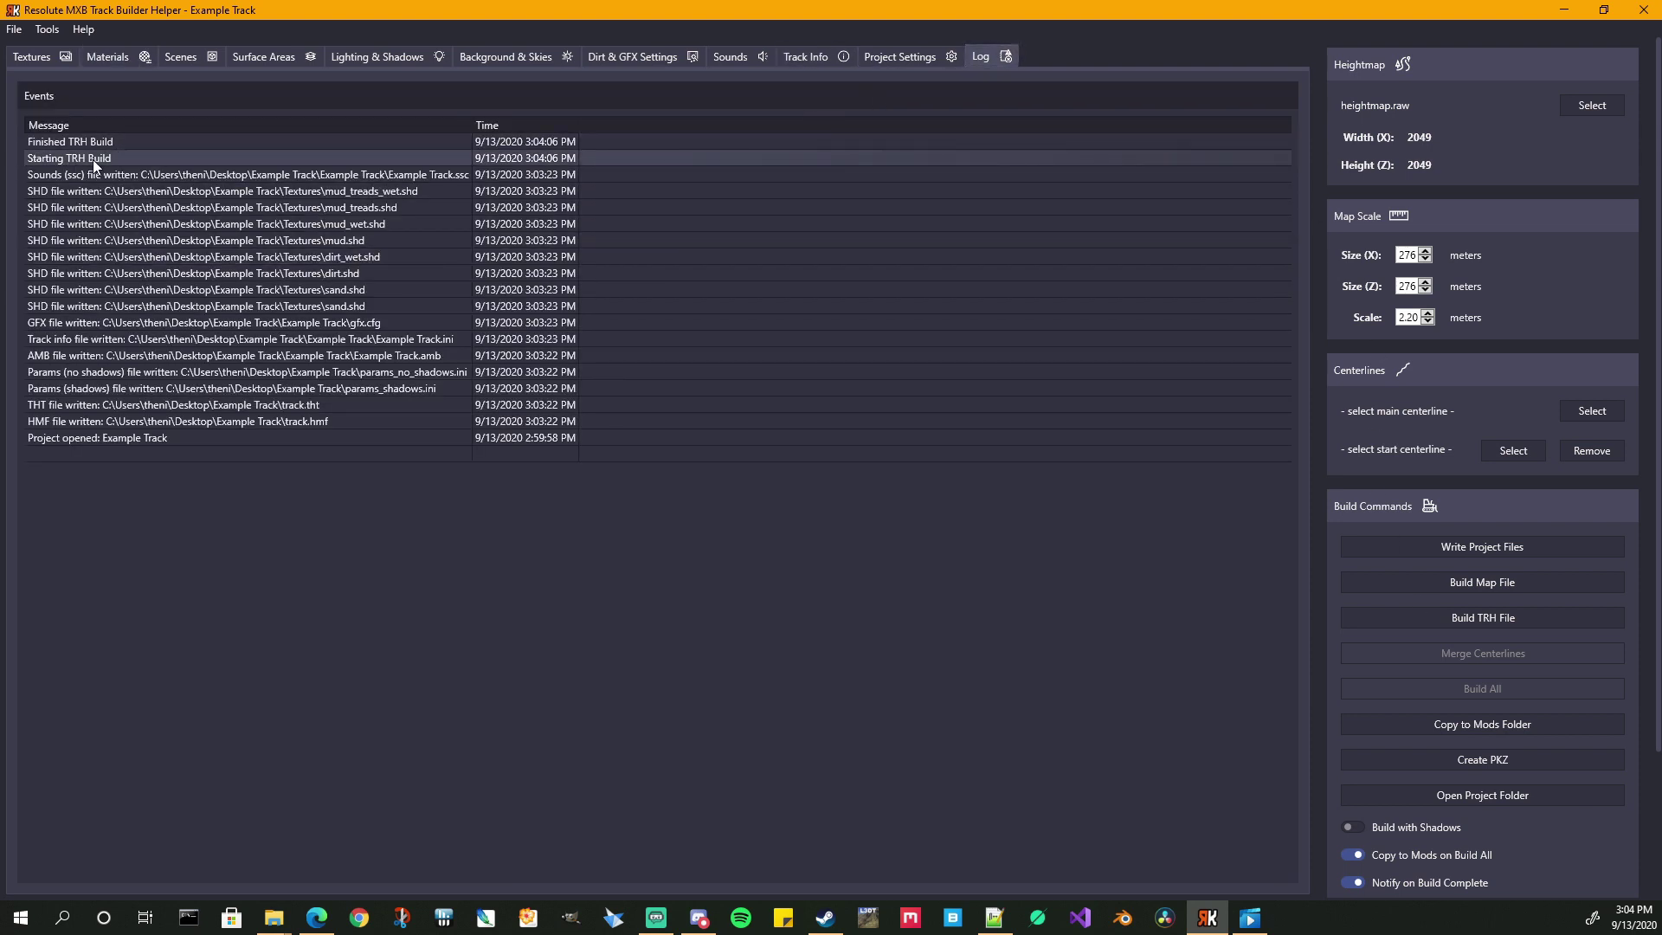
click(107, 54)
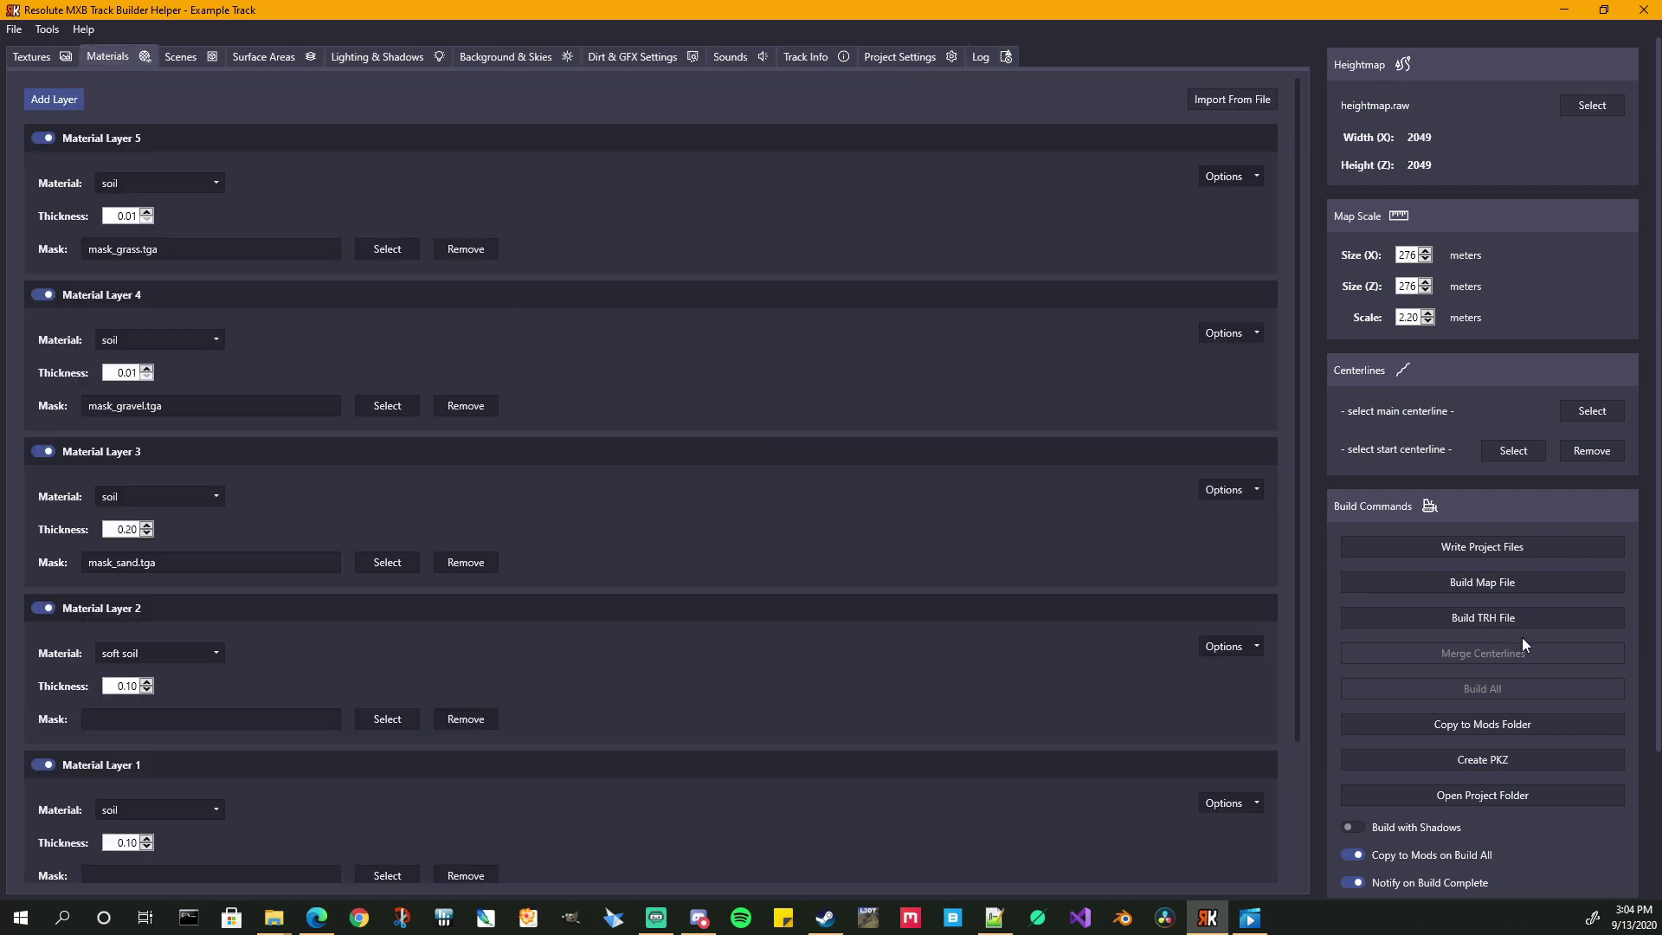
- Inspect the built files in the inner Example Track folder in File Explorer, then build the map file in the track builder
click(274, 918)
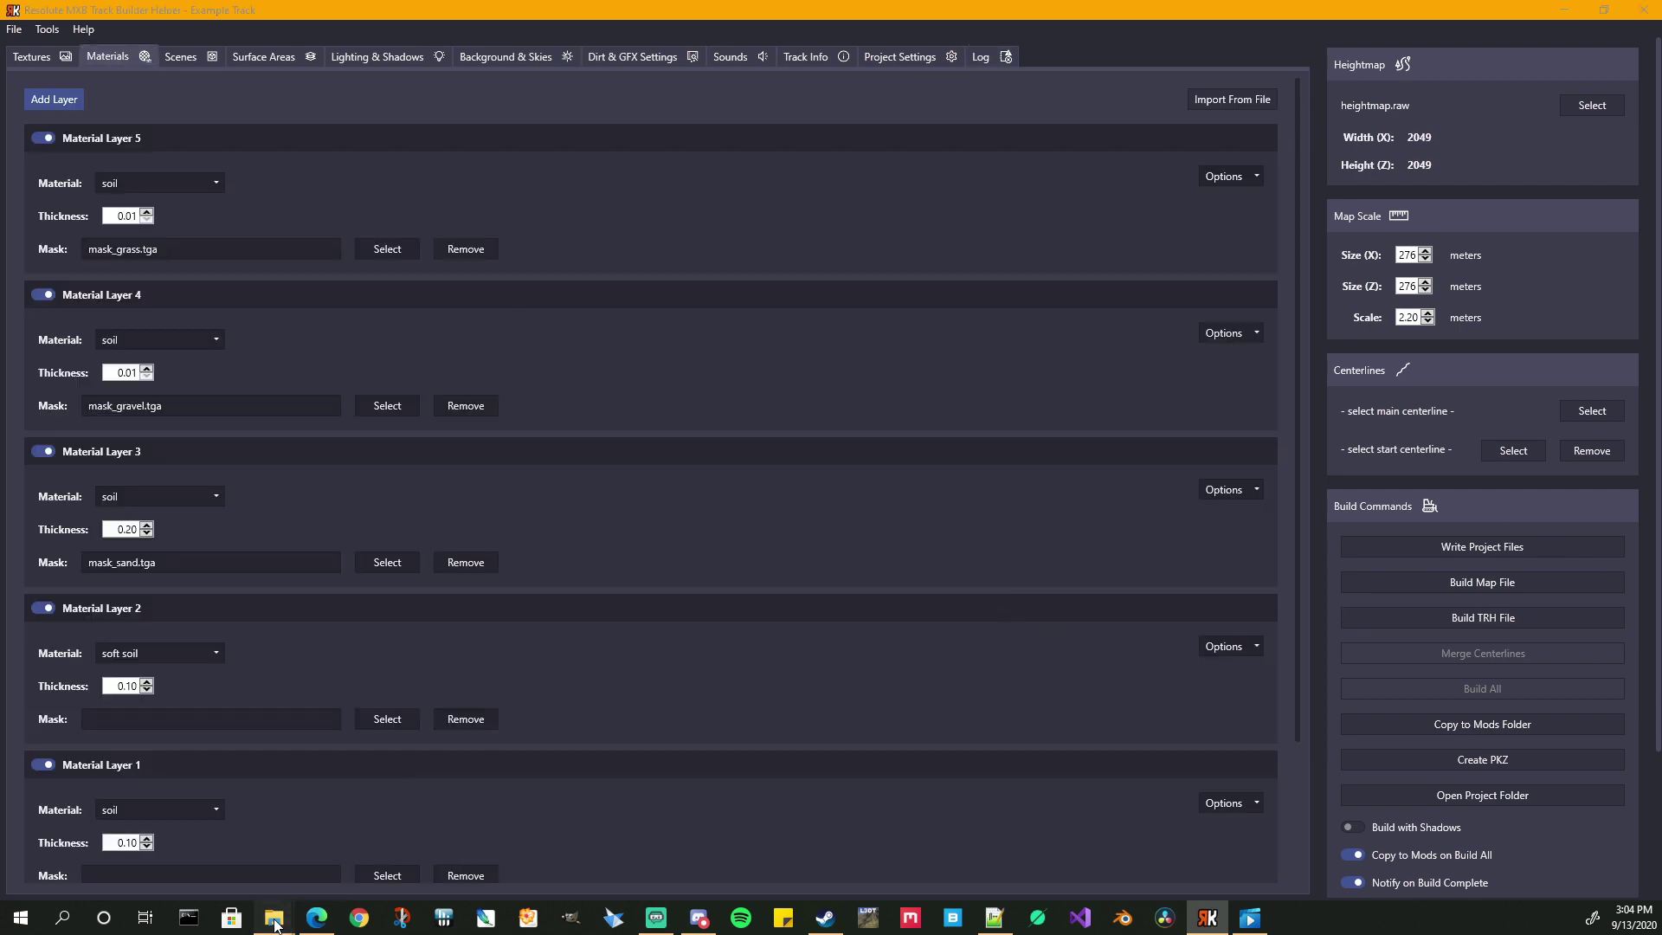
click(332, 867)
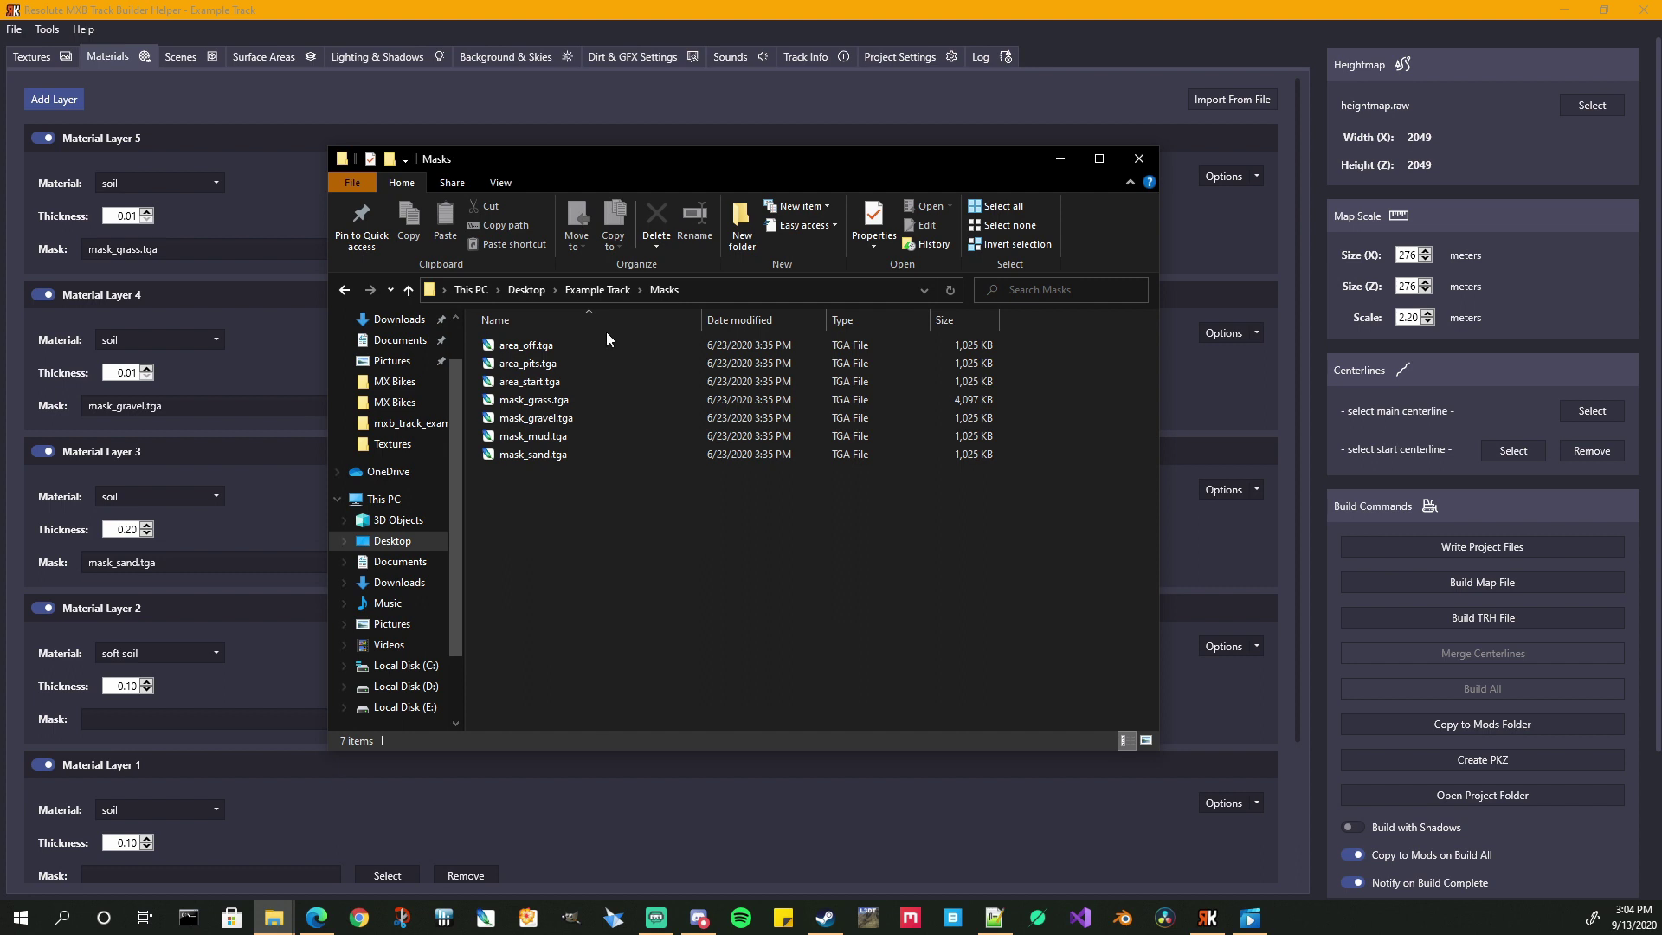
click(597, 289)
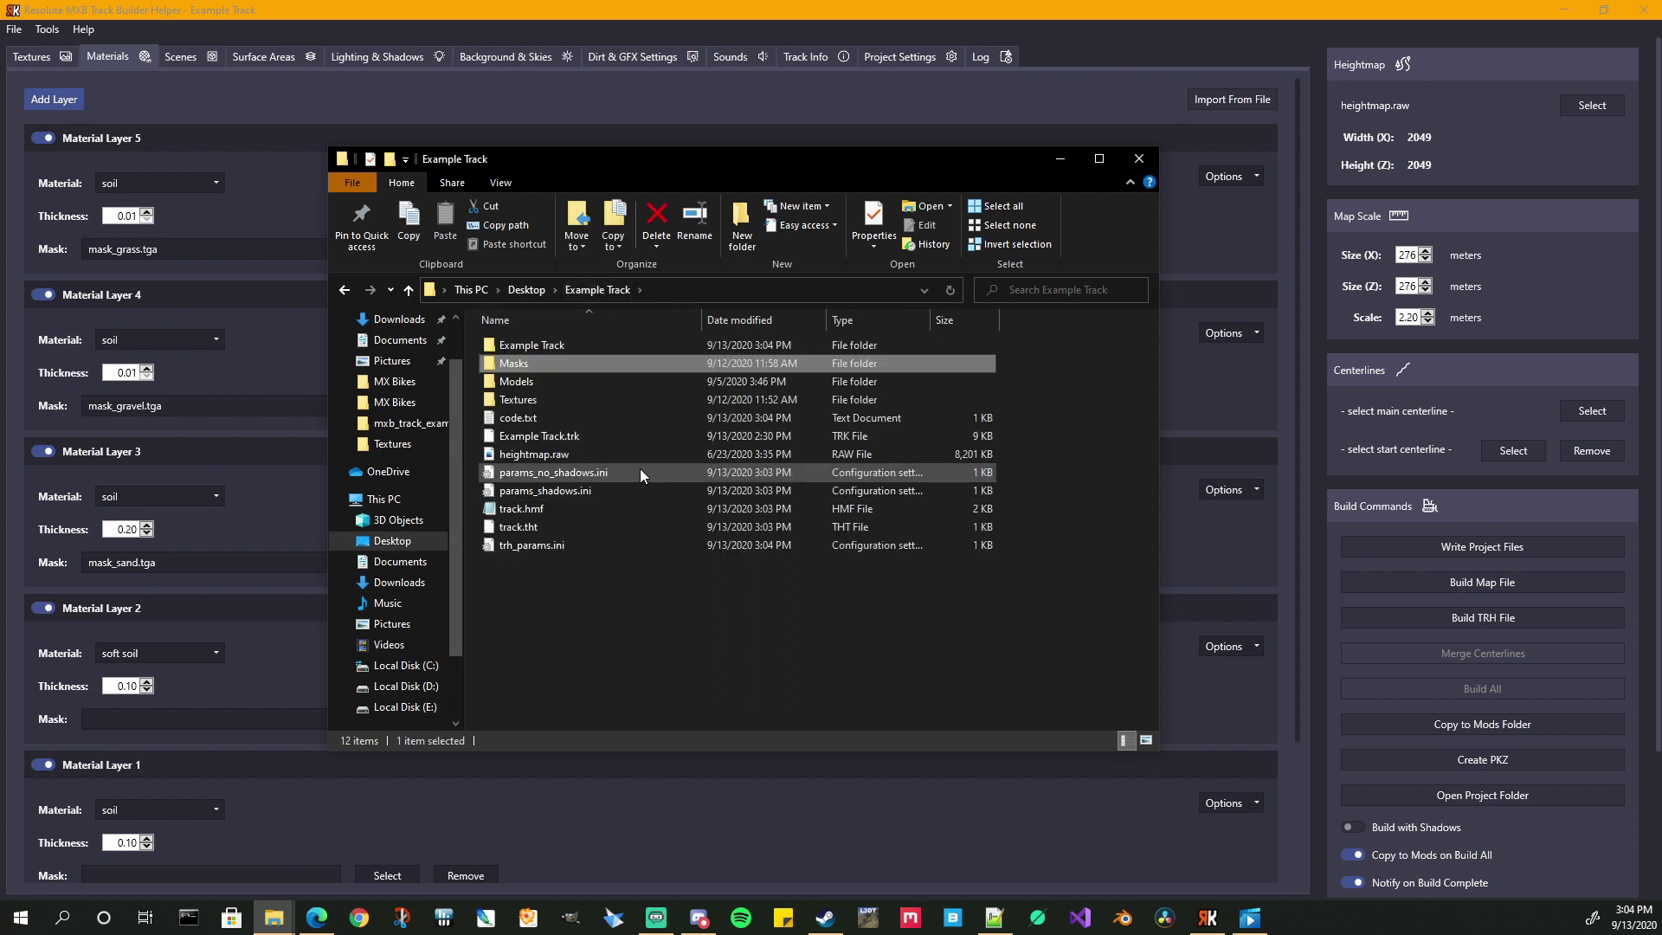
double_click(553, 345)
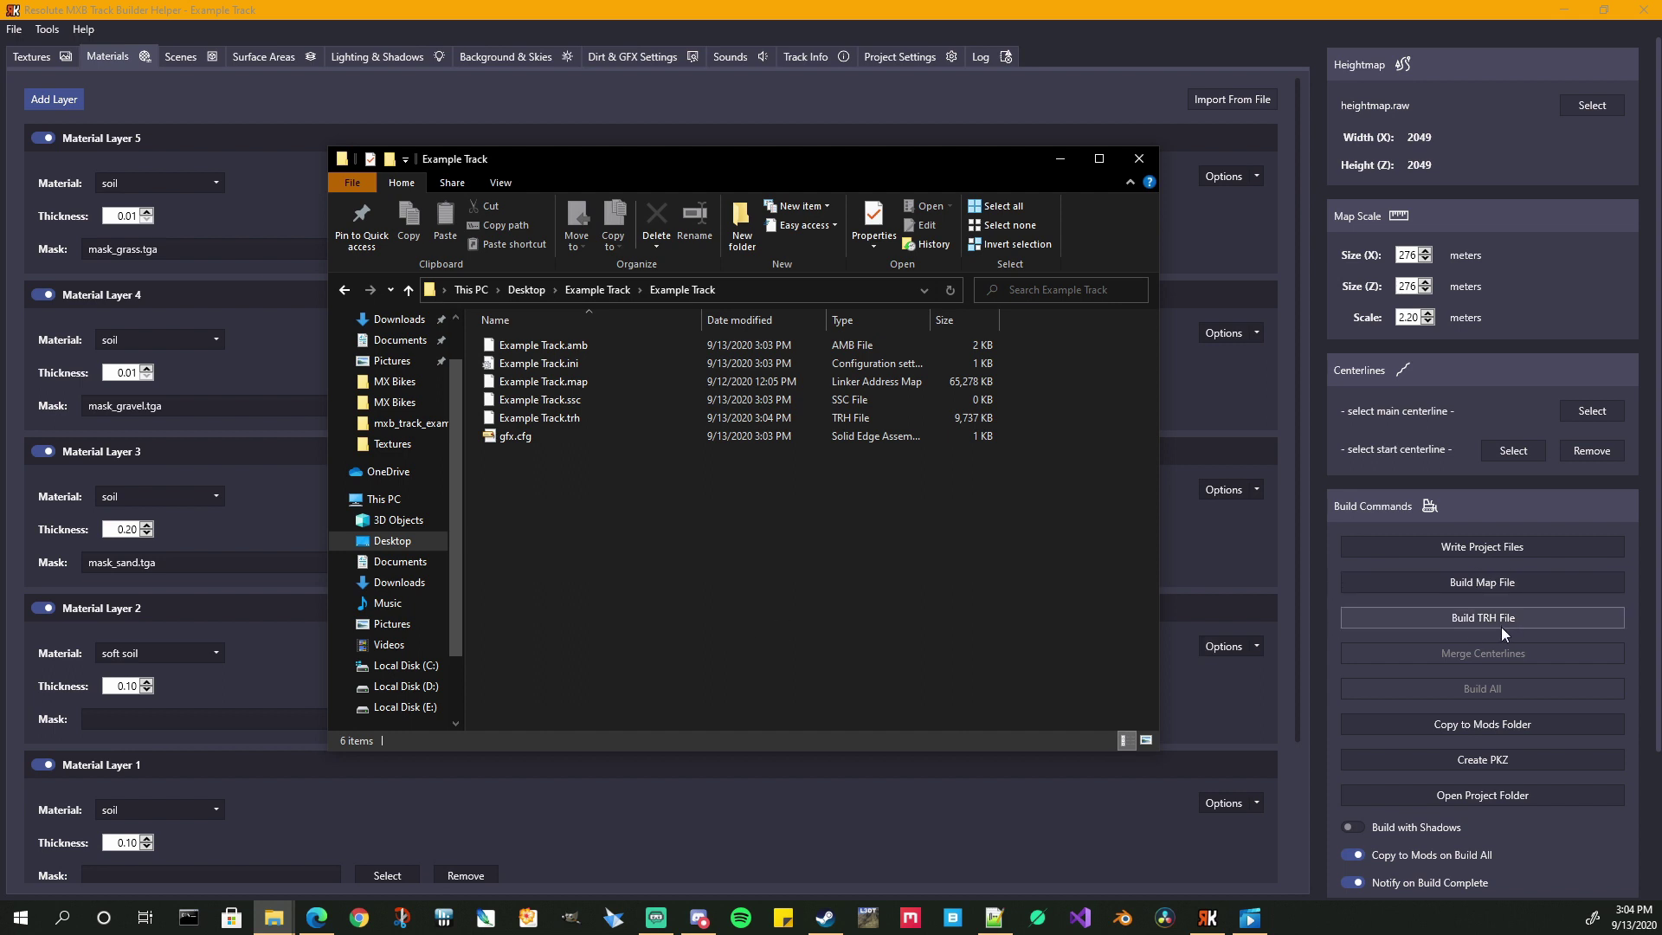
click(1481, 580)
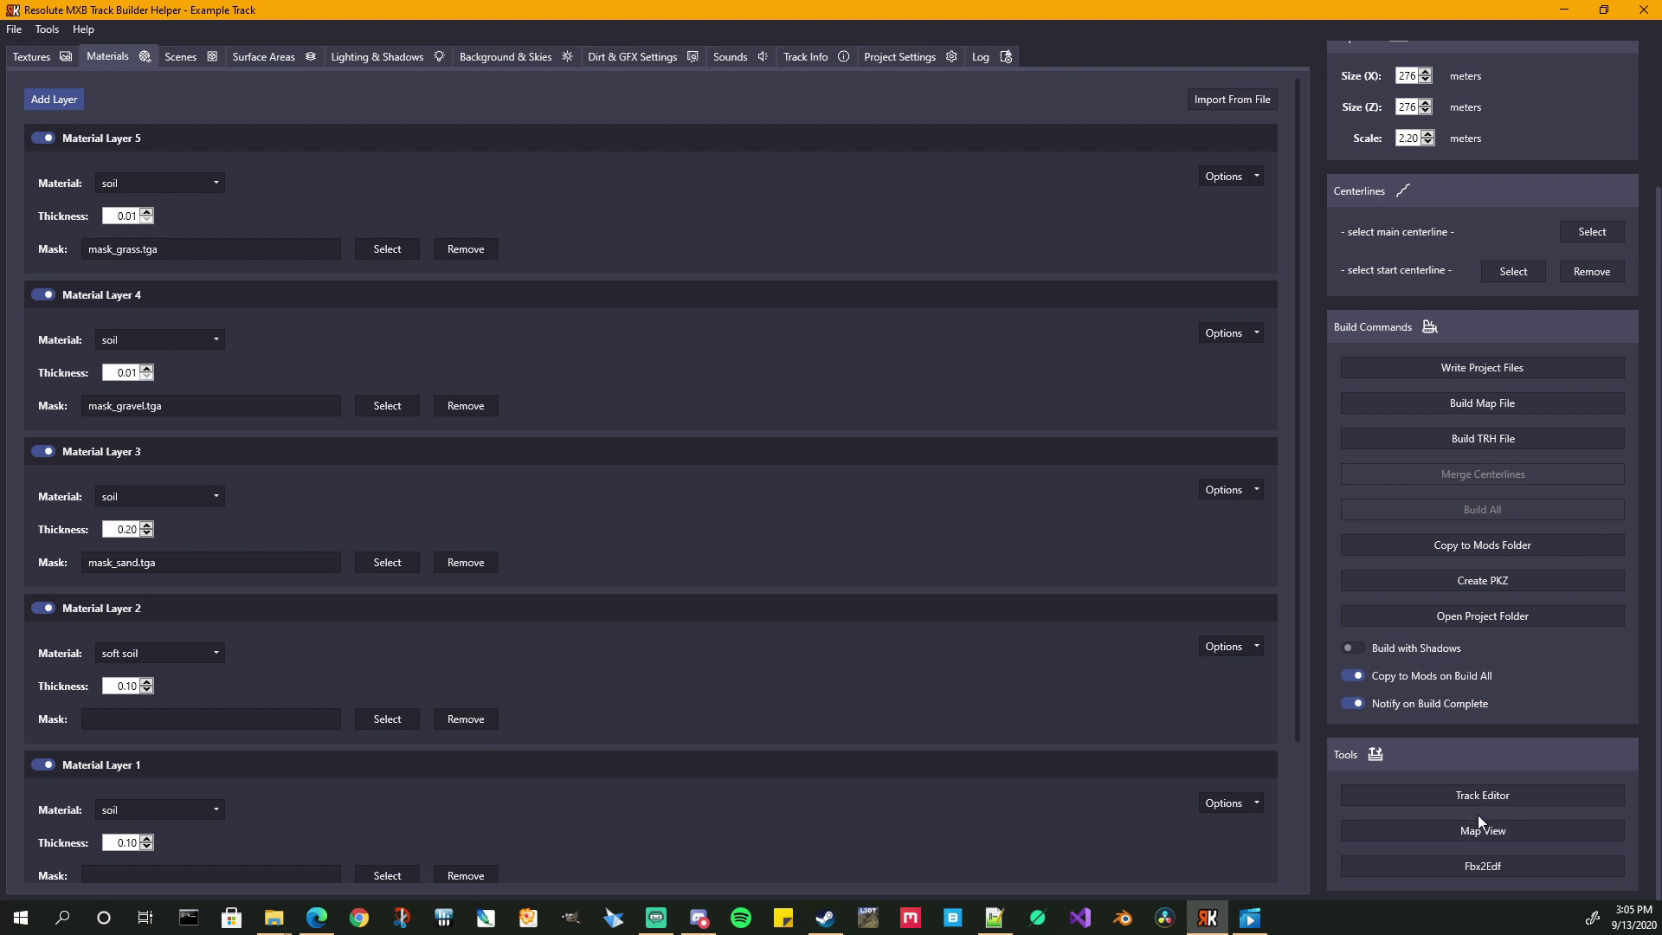
- Launch Track Editor and load Example Track.trh
click(1482, 796)
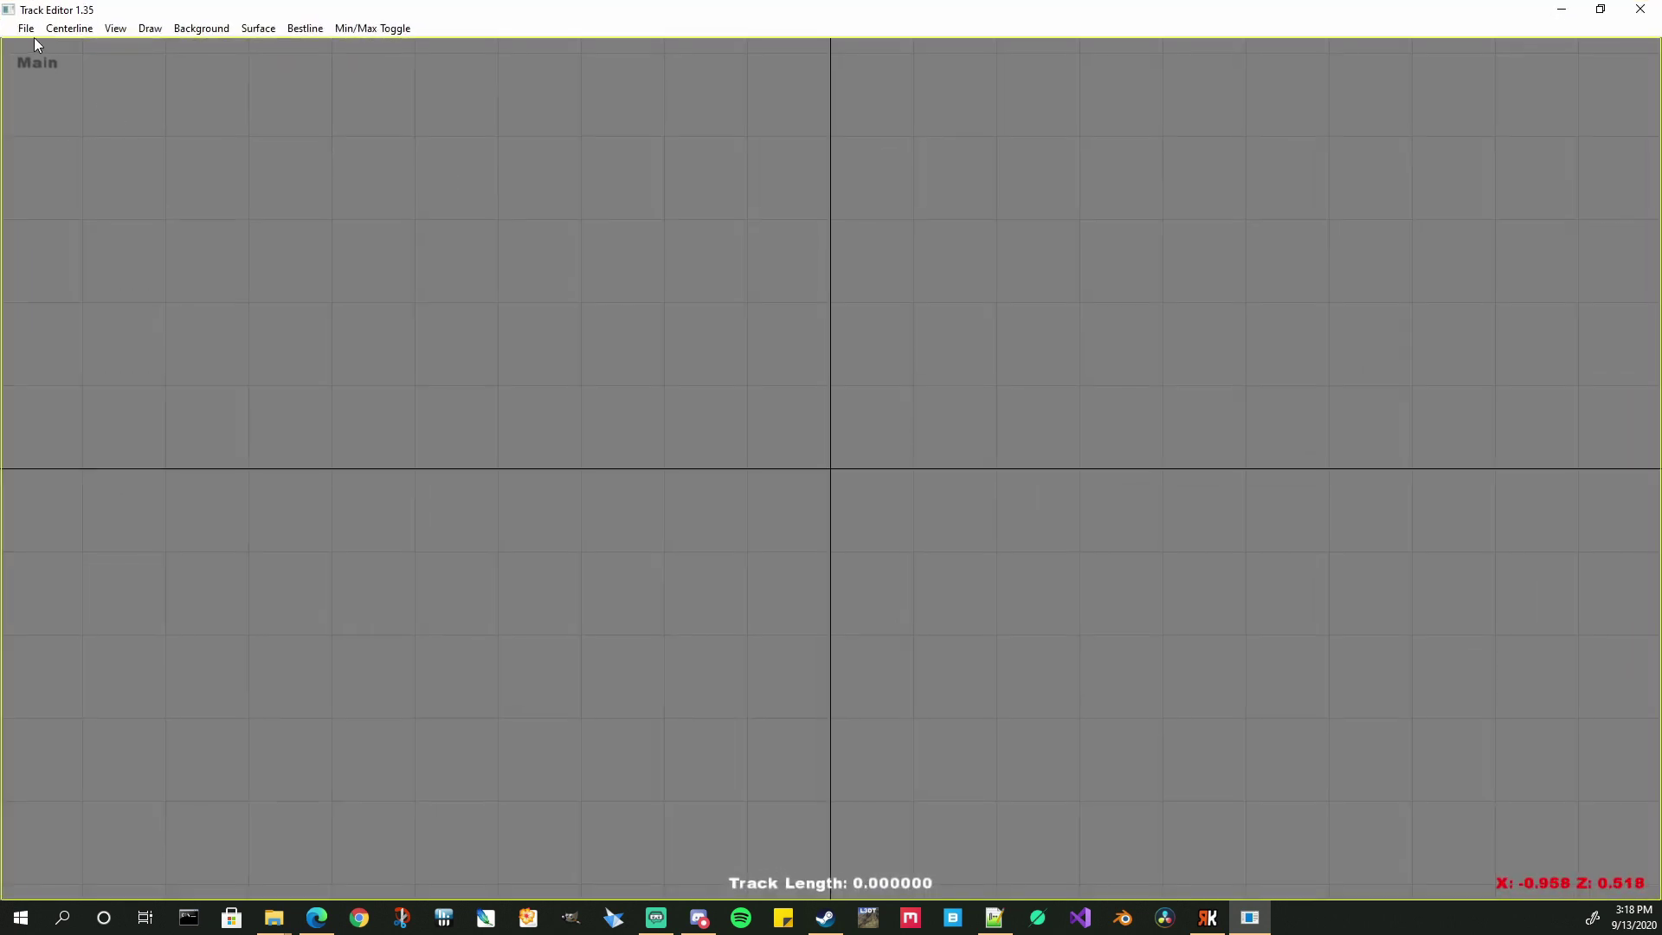
click(27, 28)
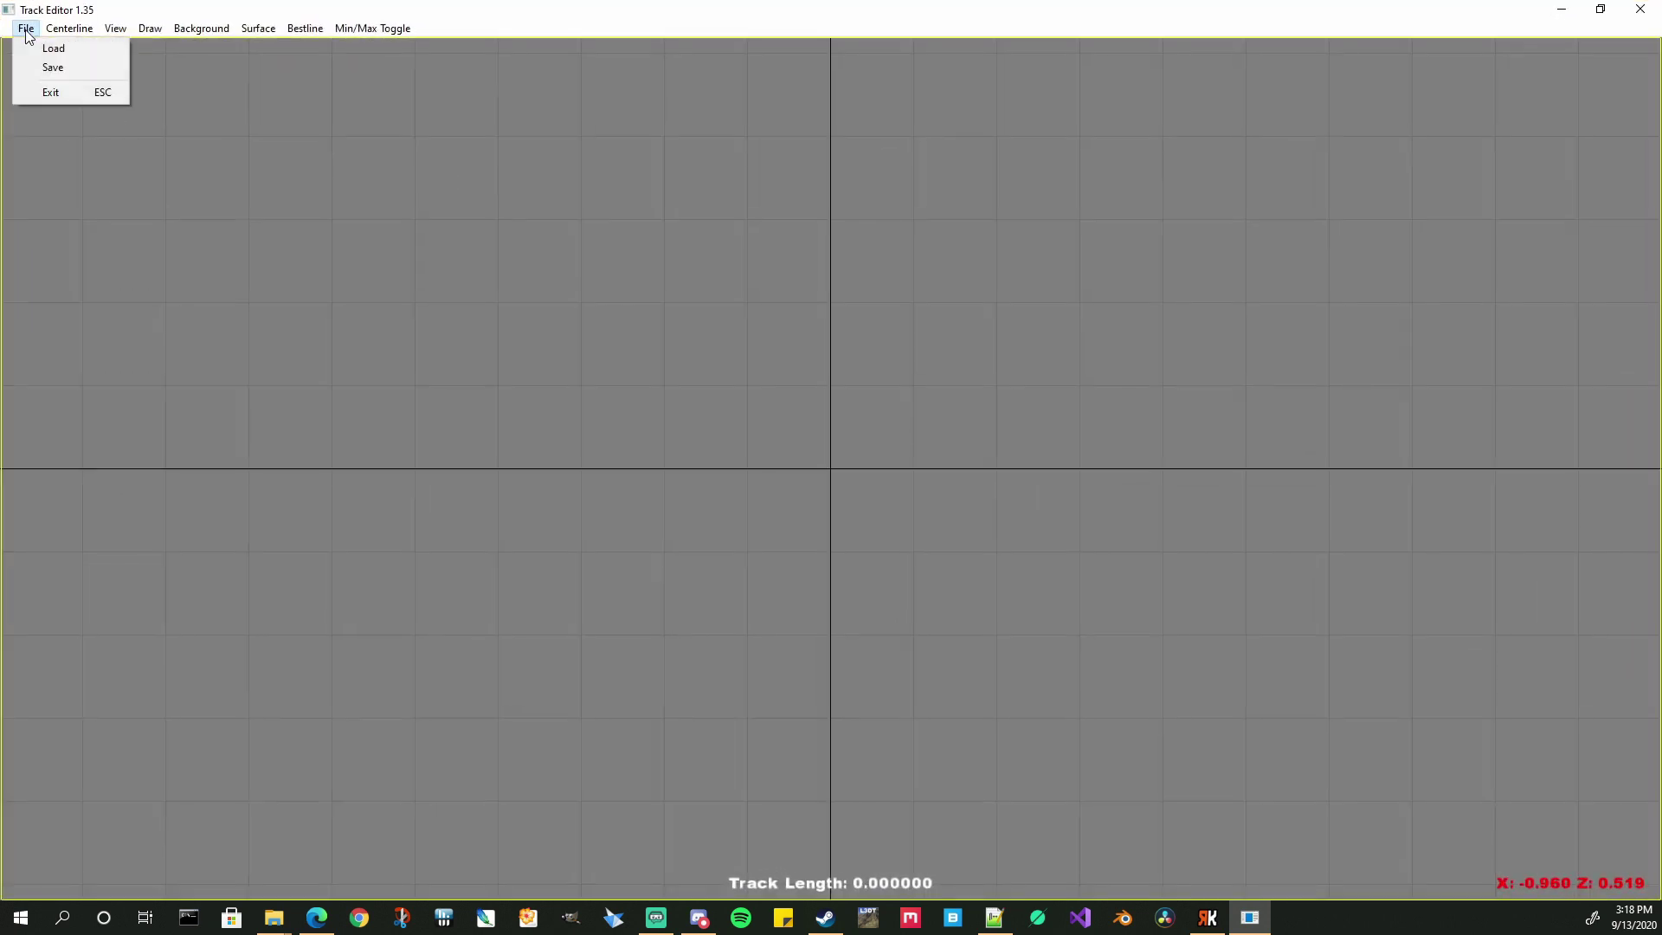
click(42, 44)
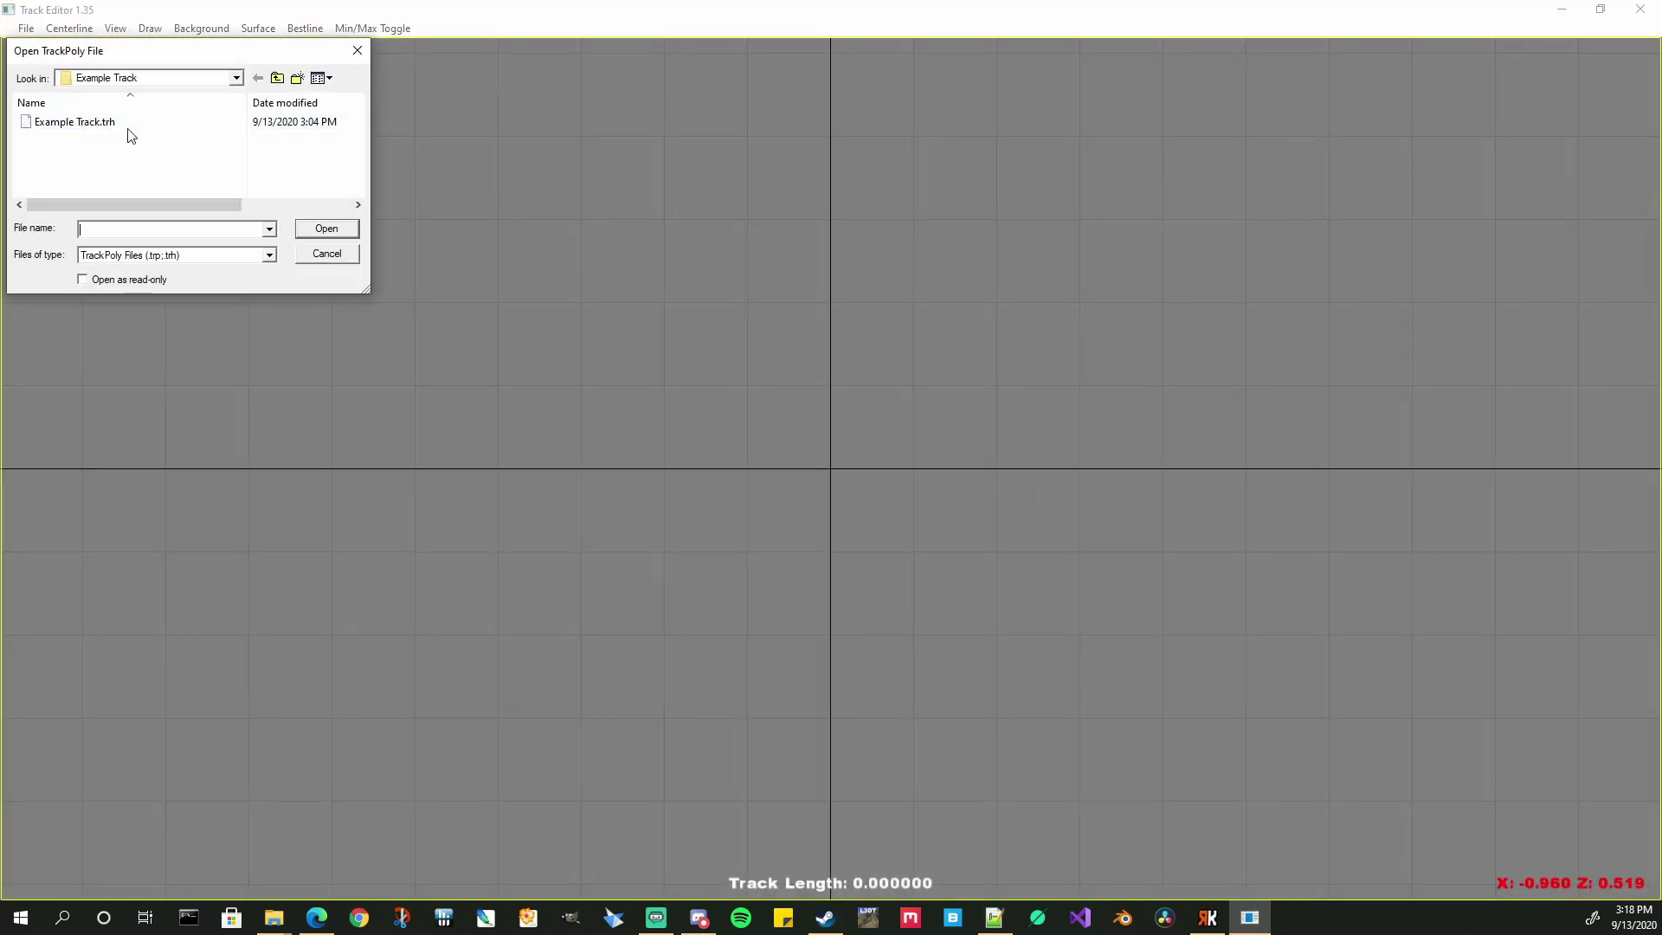
double_click(82, 130)
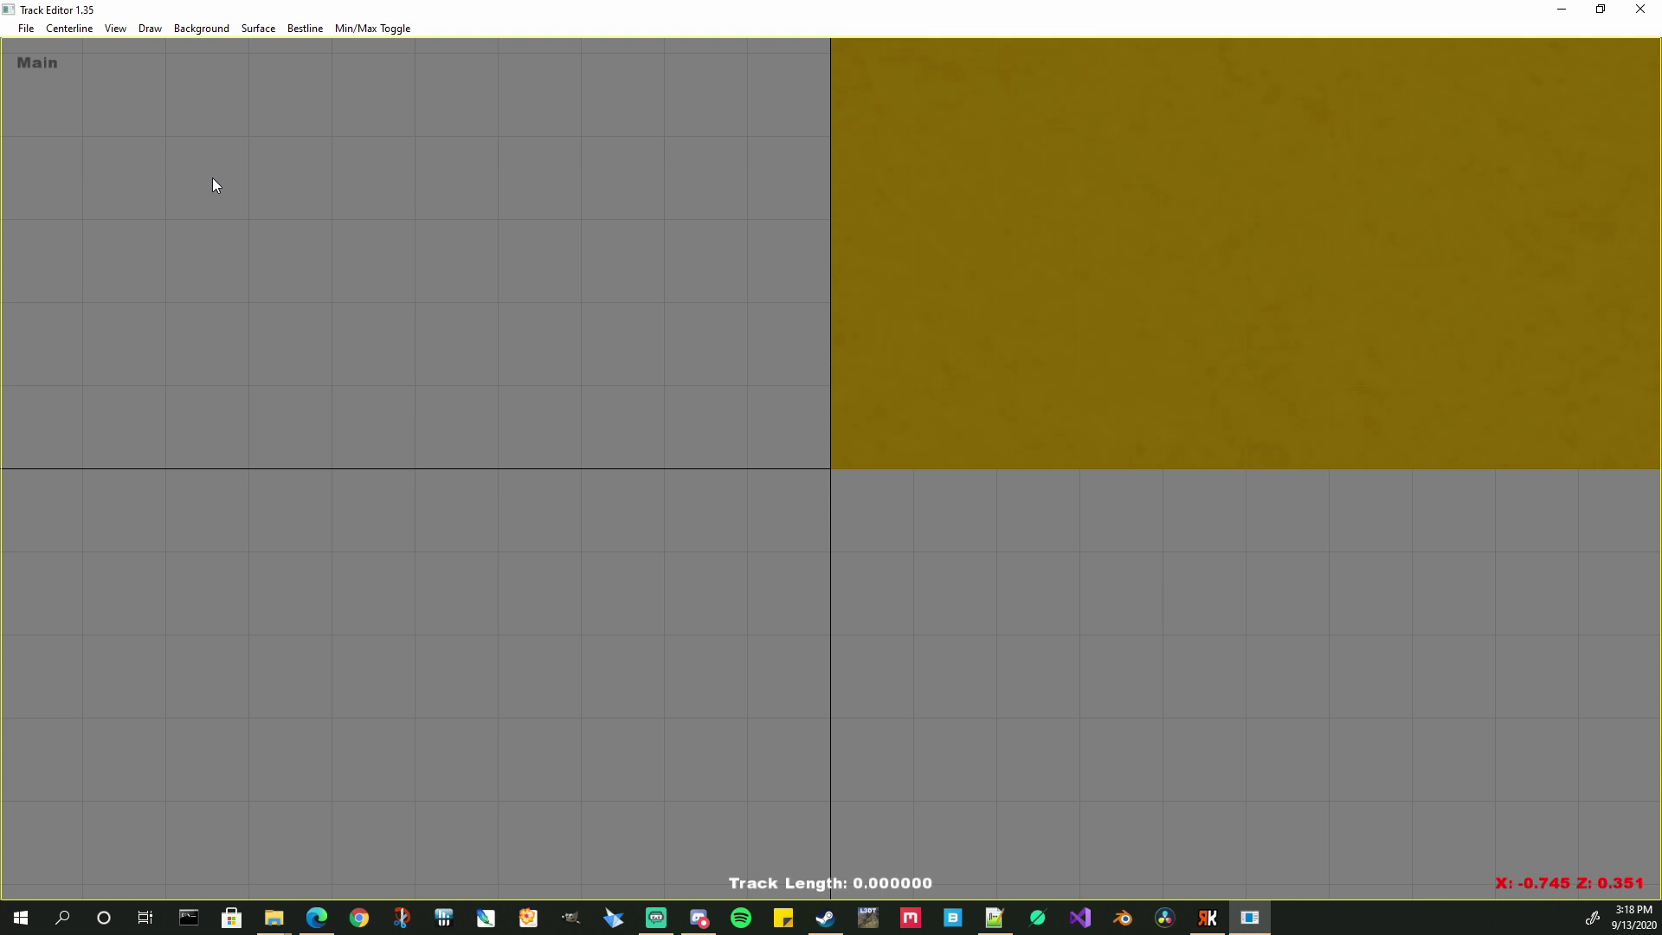
- Turn on wireframe drawing for the loaded terrain and bring the whole track map into view
scroll(1103, 224, up, 5)
scroll(684, 563, down, 3)
scroll(850, 447, down, 3)
middle_drag(991, 351, 610, 521)
scroll(544, 592, up, 3)
middle_drag(545, 597, 988, 485)
click(202, 29)
mouse_move(150, 28)
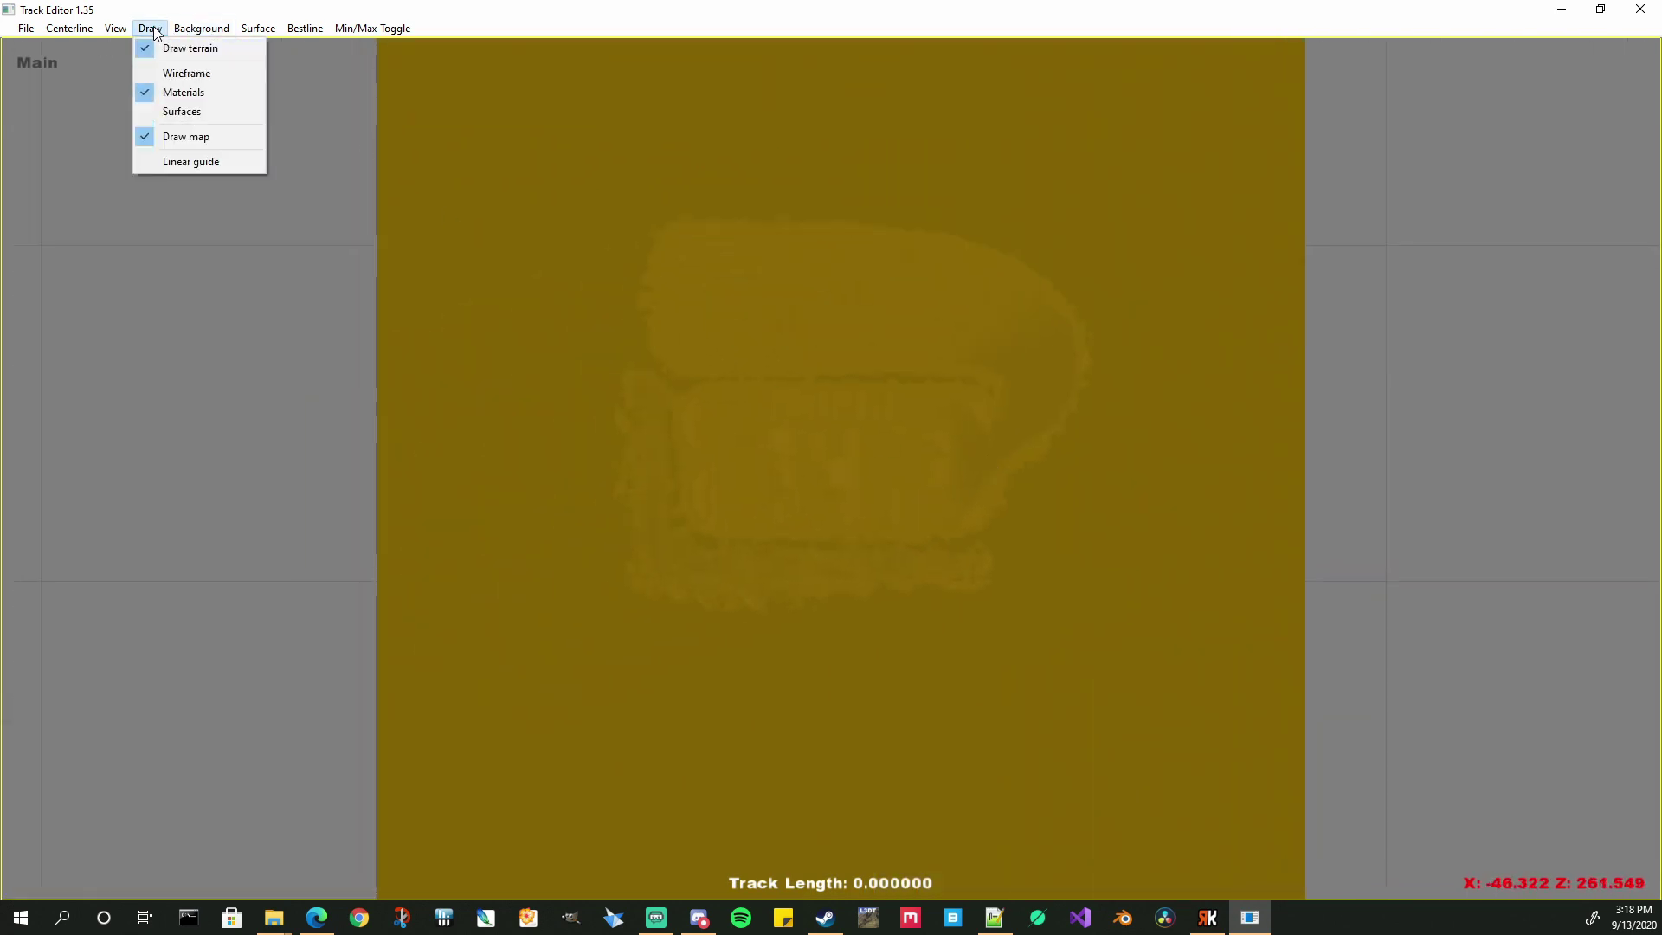
click(208, 71)
scroll(585, 587, down, 2)
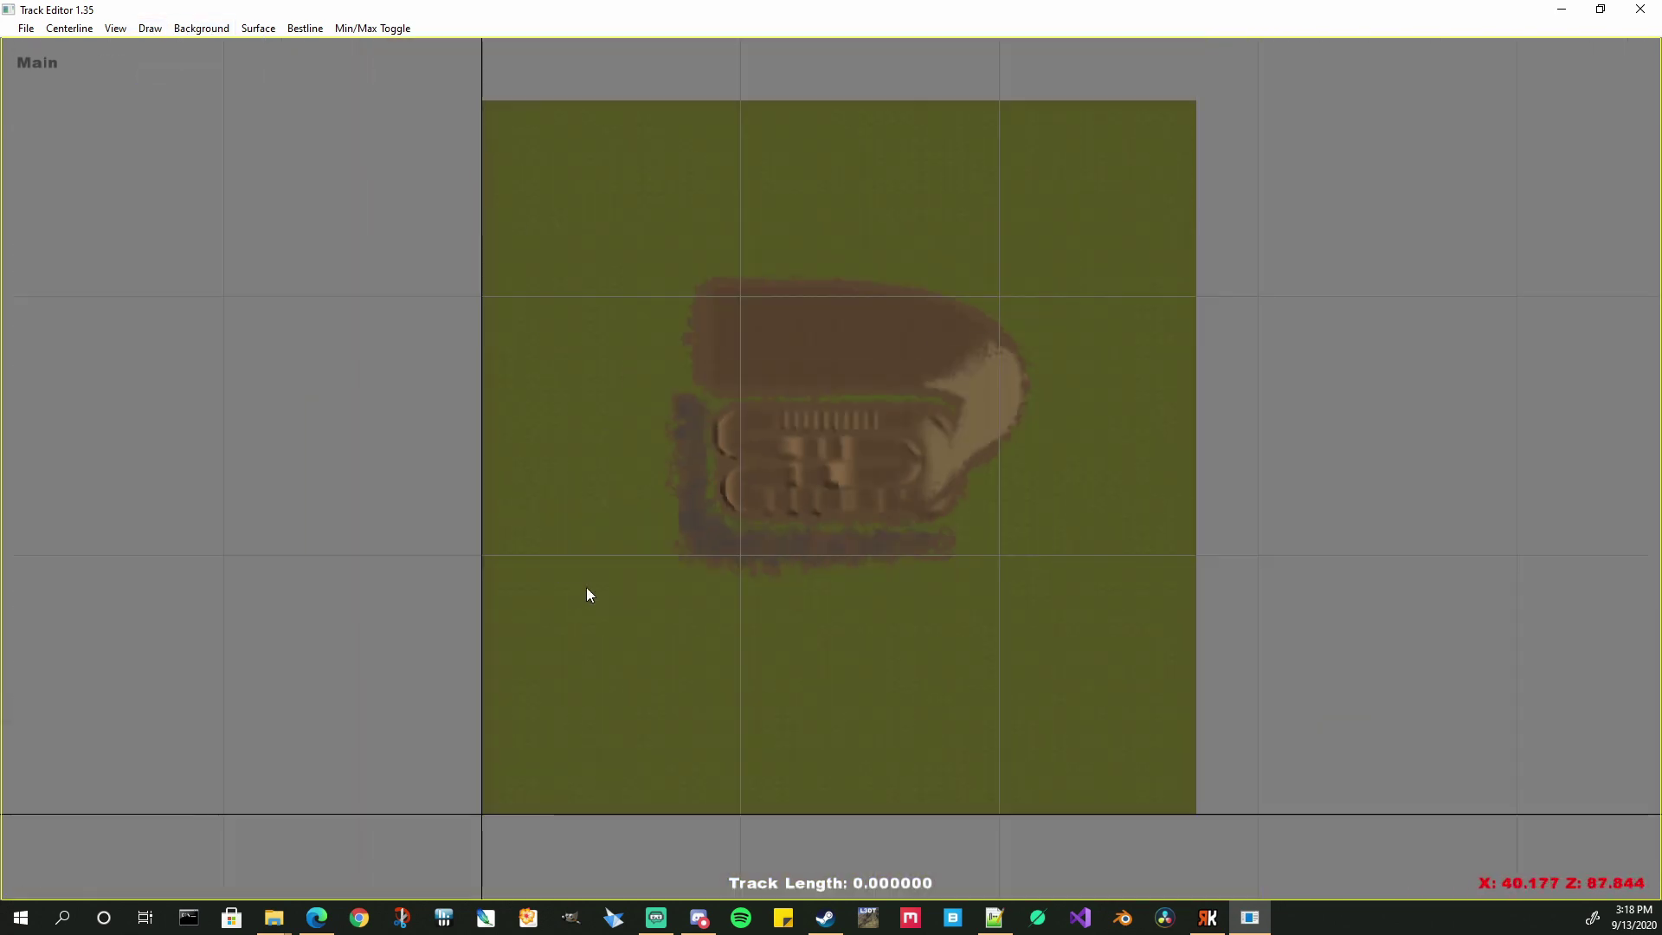
middle_drag(582, 727, 680, 585)
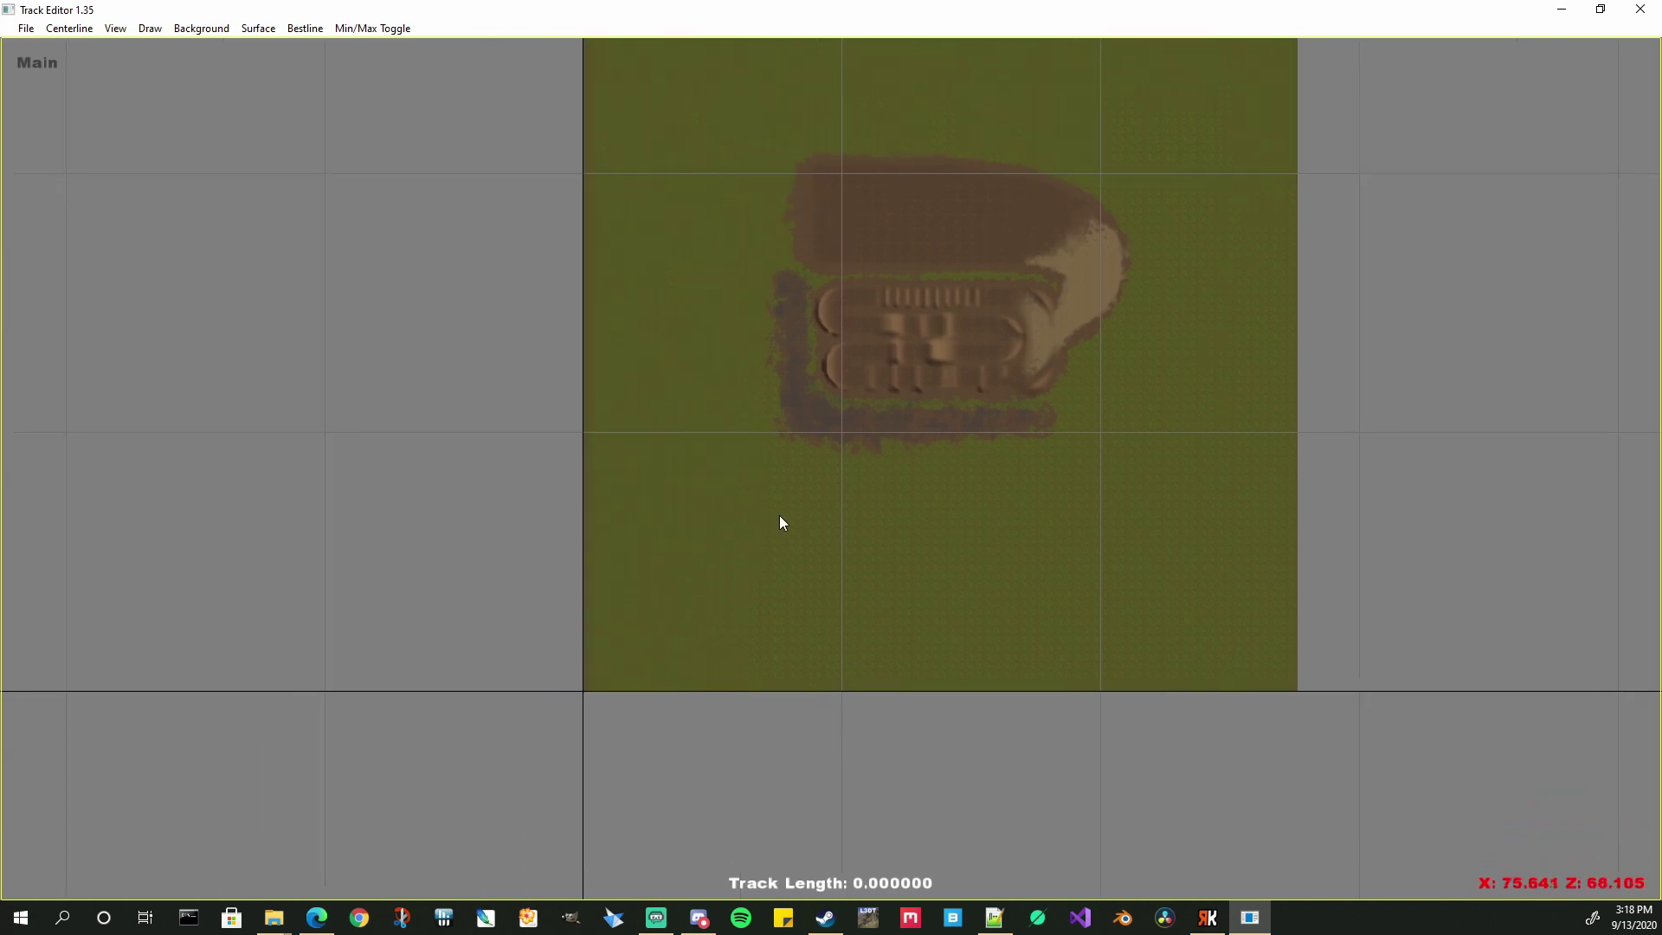
- Add a straight segment with a length of 10 to the Main centerline
click(69, 28)
click(93, 33)
click(95, 35)
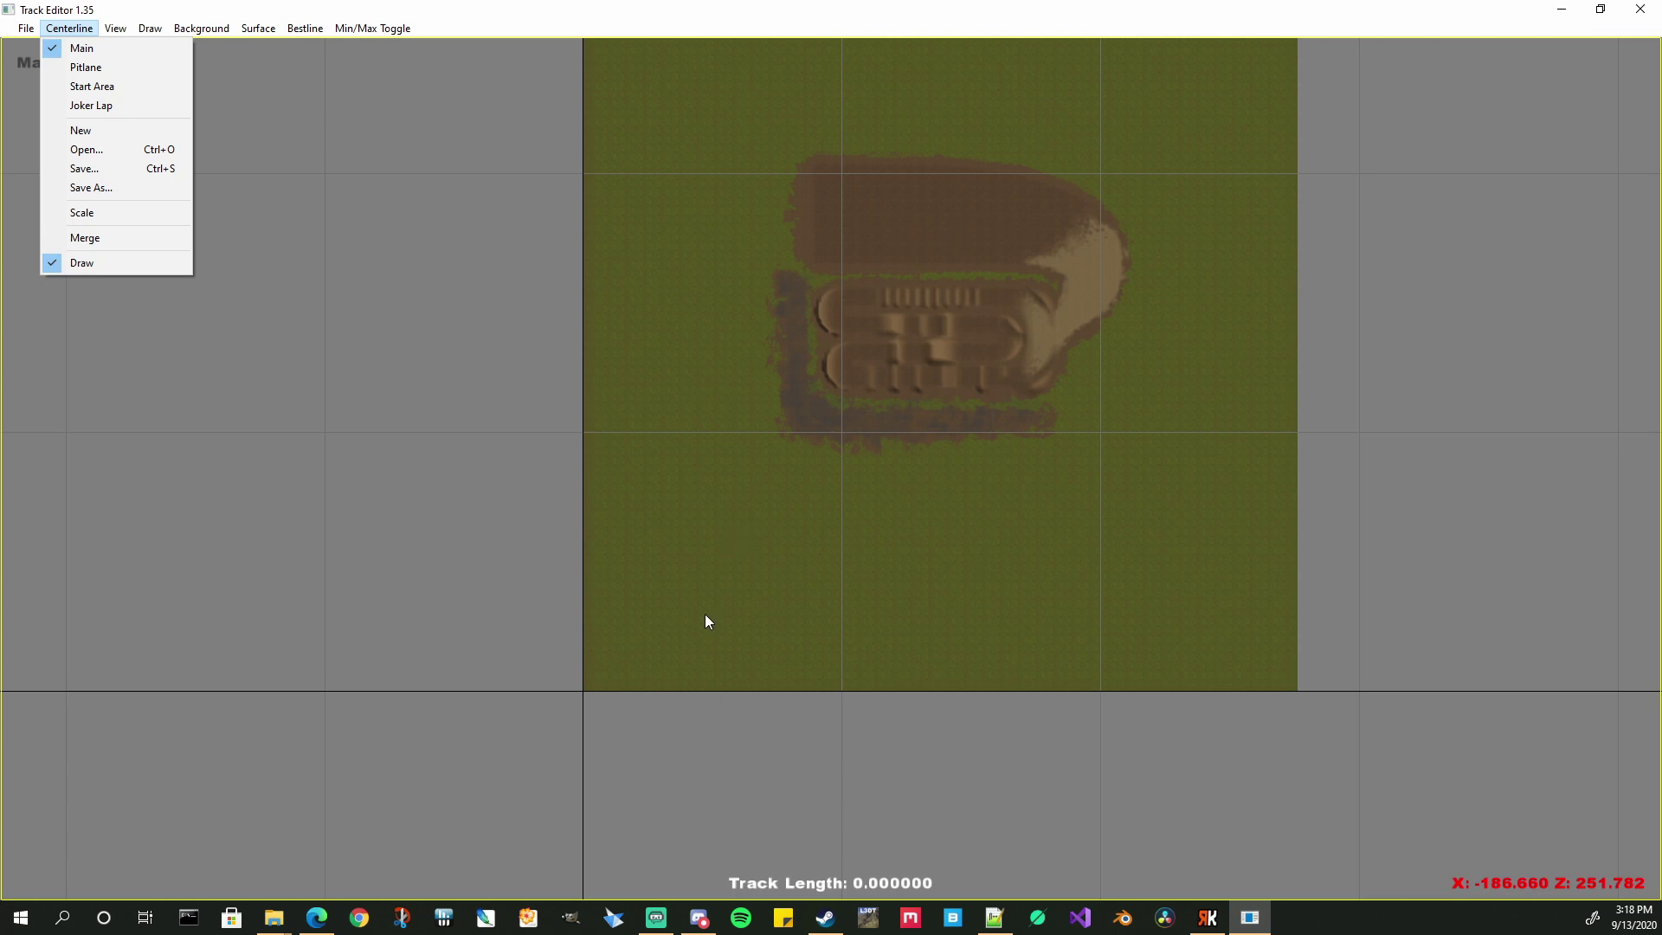
click(726, 586)
right_click(643, 577)
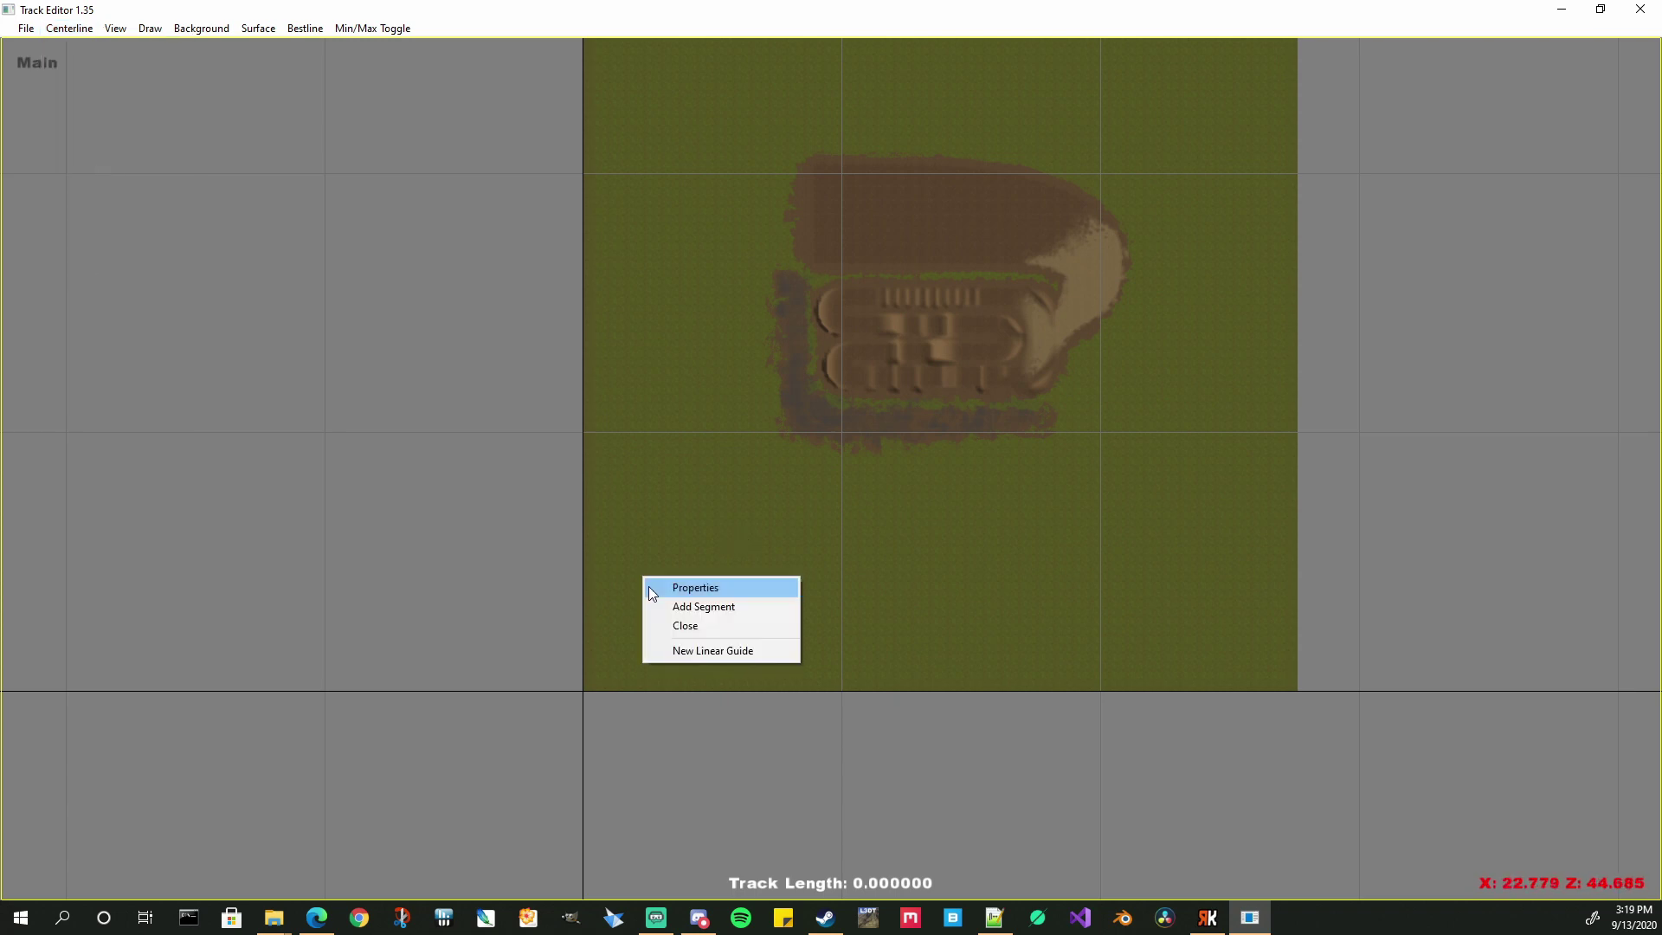
click(709, 606)
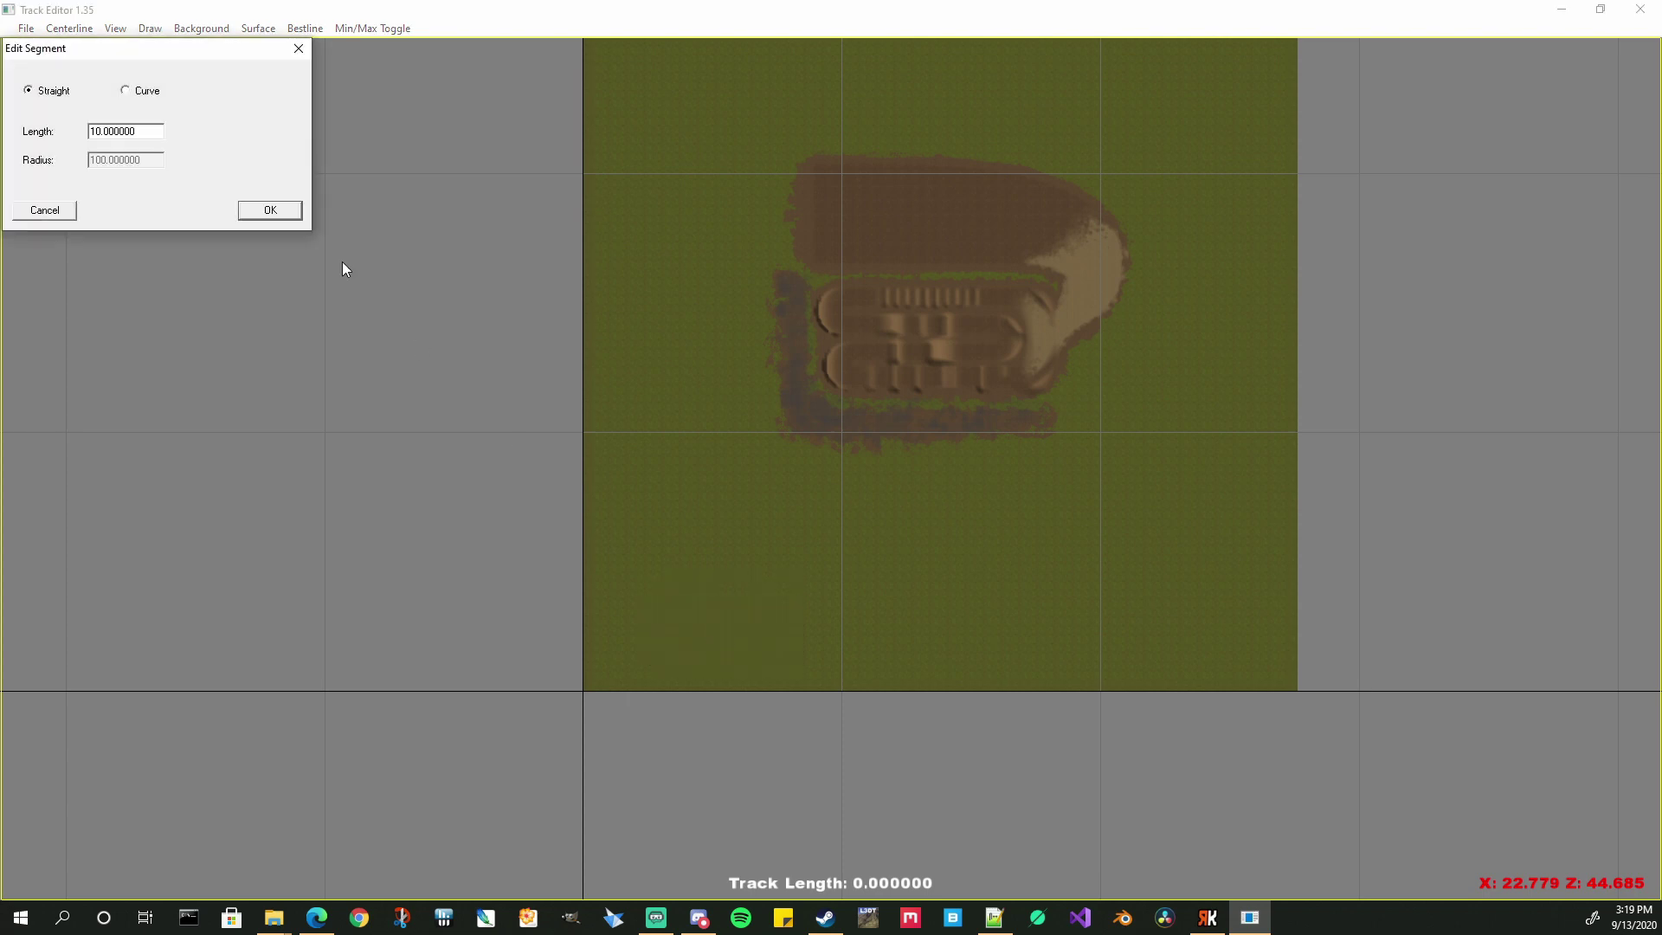
click(261, 214)
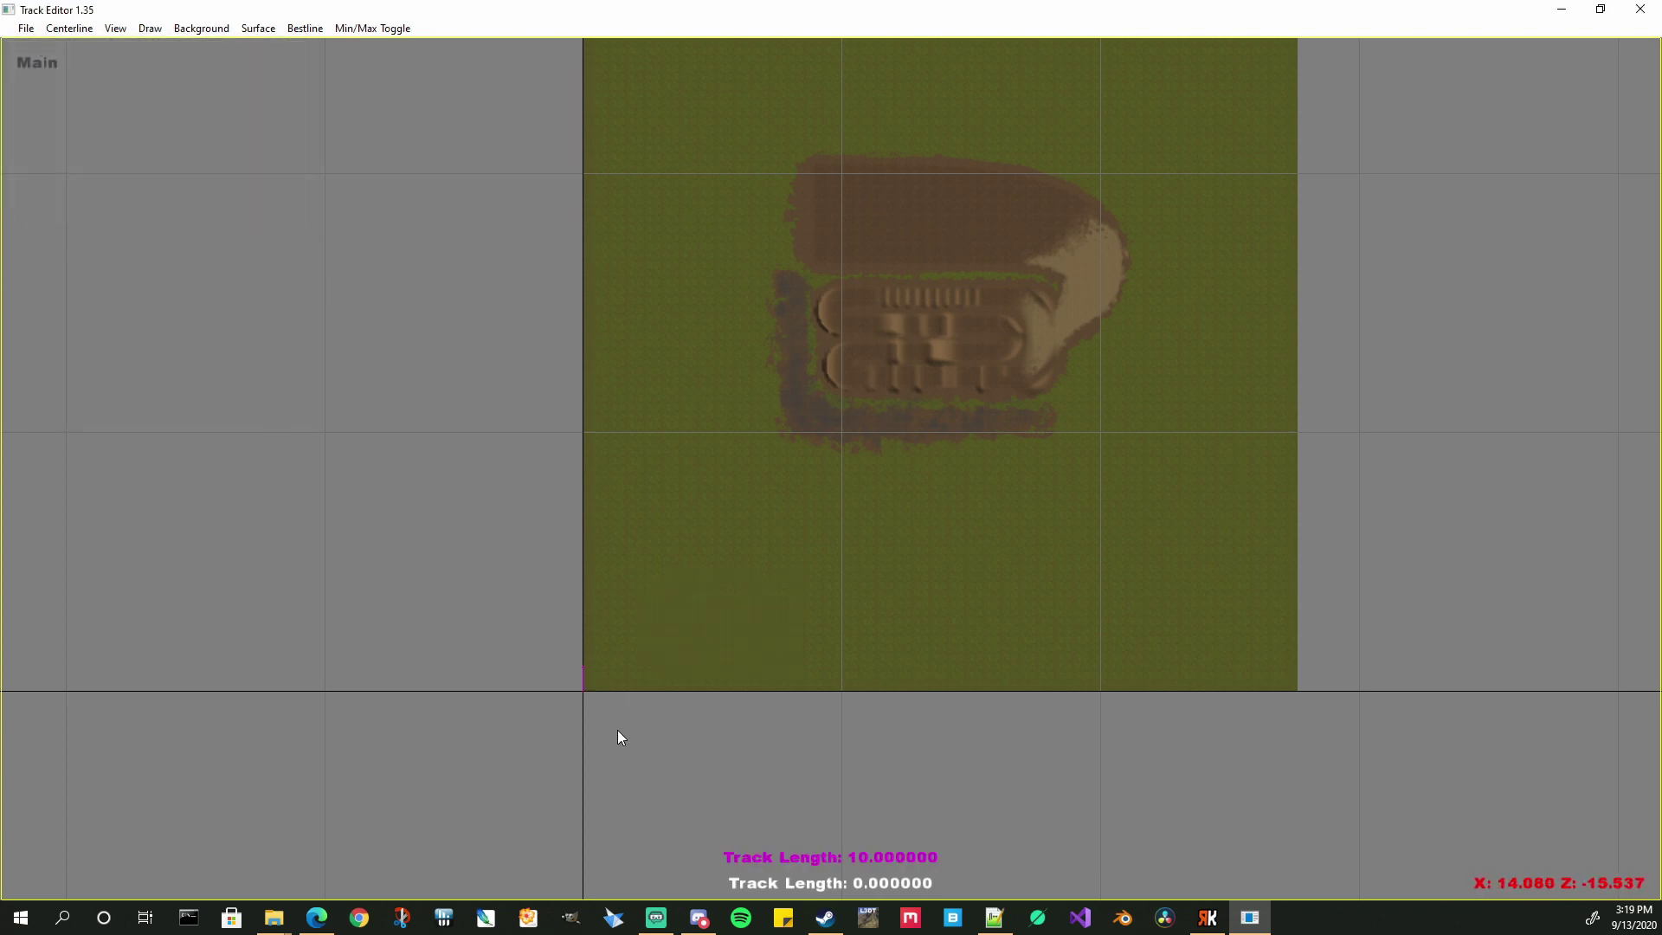
- Move the straight segment from the map origin onto the track's dirt area
scroll(586, 688, up, 3)
middle_drag(609, 702, 791, 575)
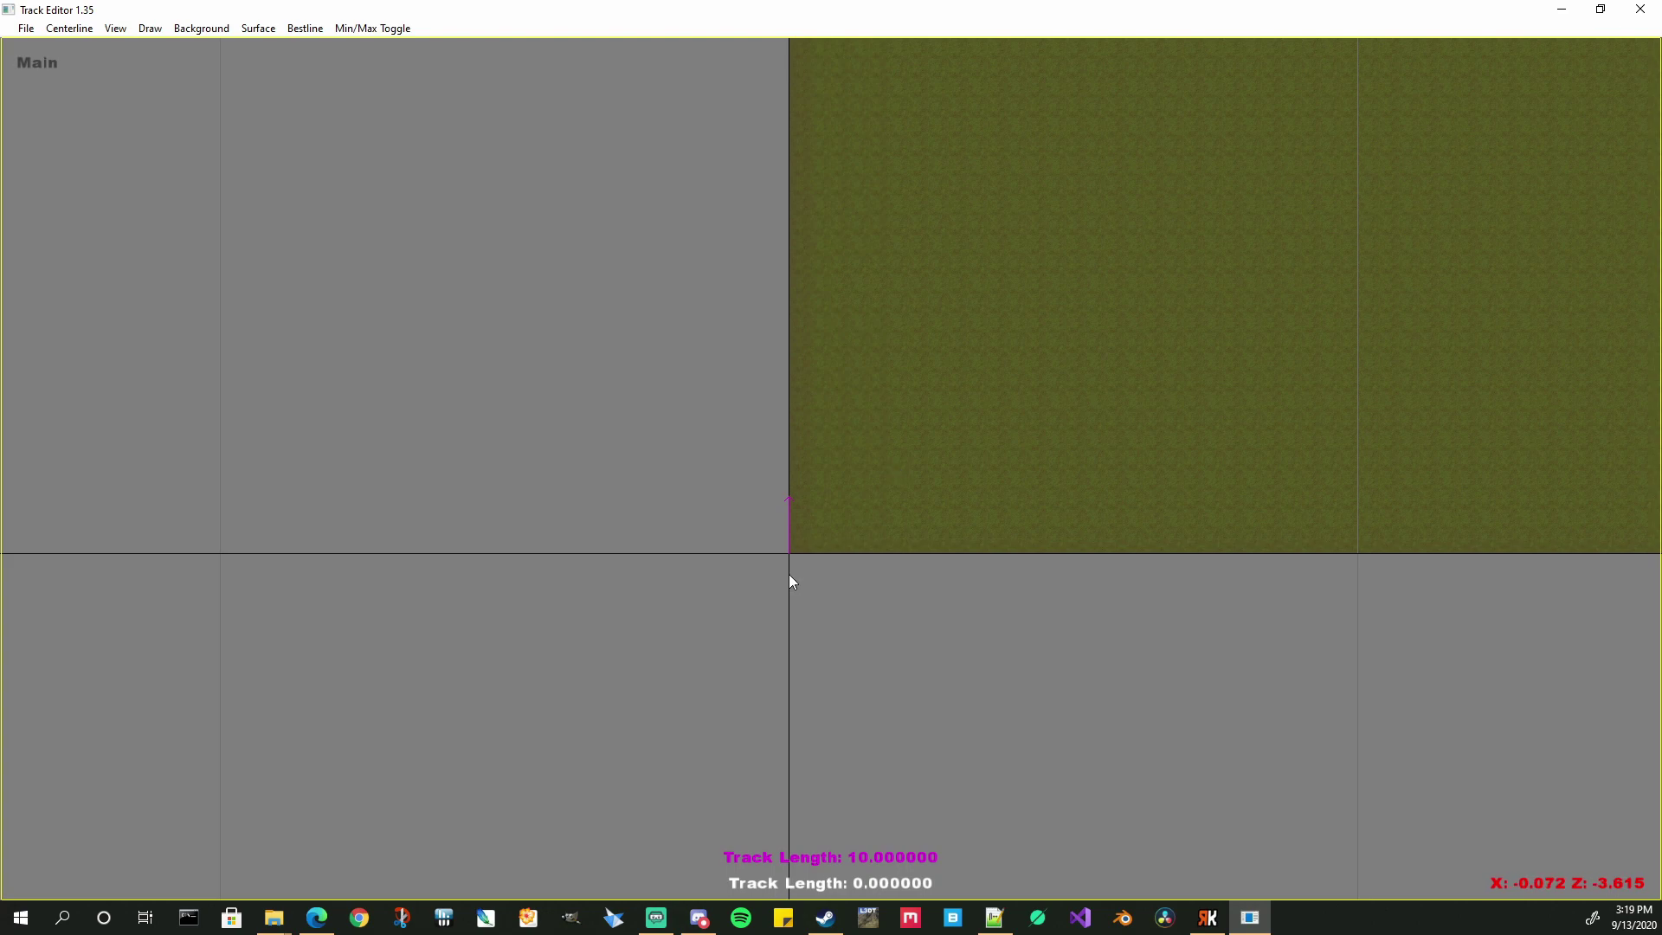
drag(776, 574, 1039, 208)
scroll(1259, 308, down, 3)
drag(901, 375, 1059, 64)
middle_drag(1181, 234, 1031, 646)
right_click(1031, 646)
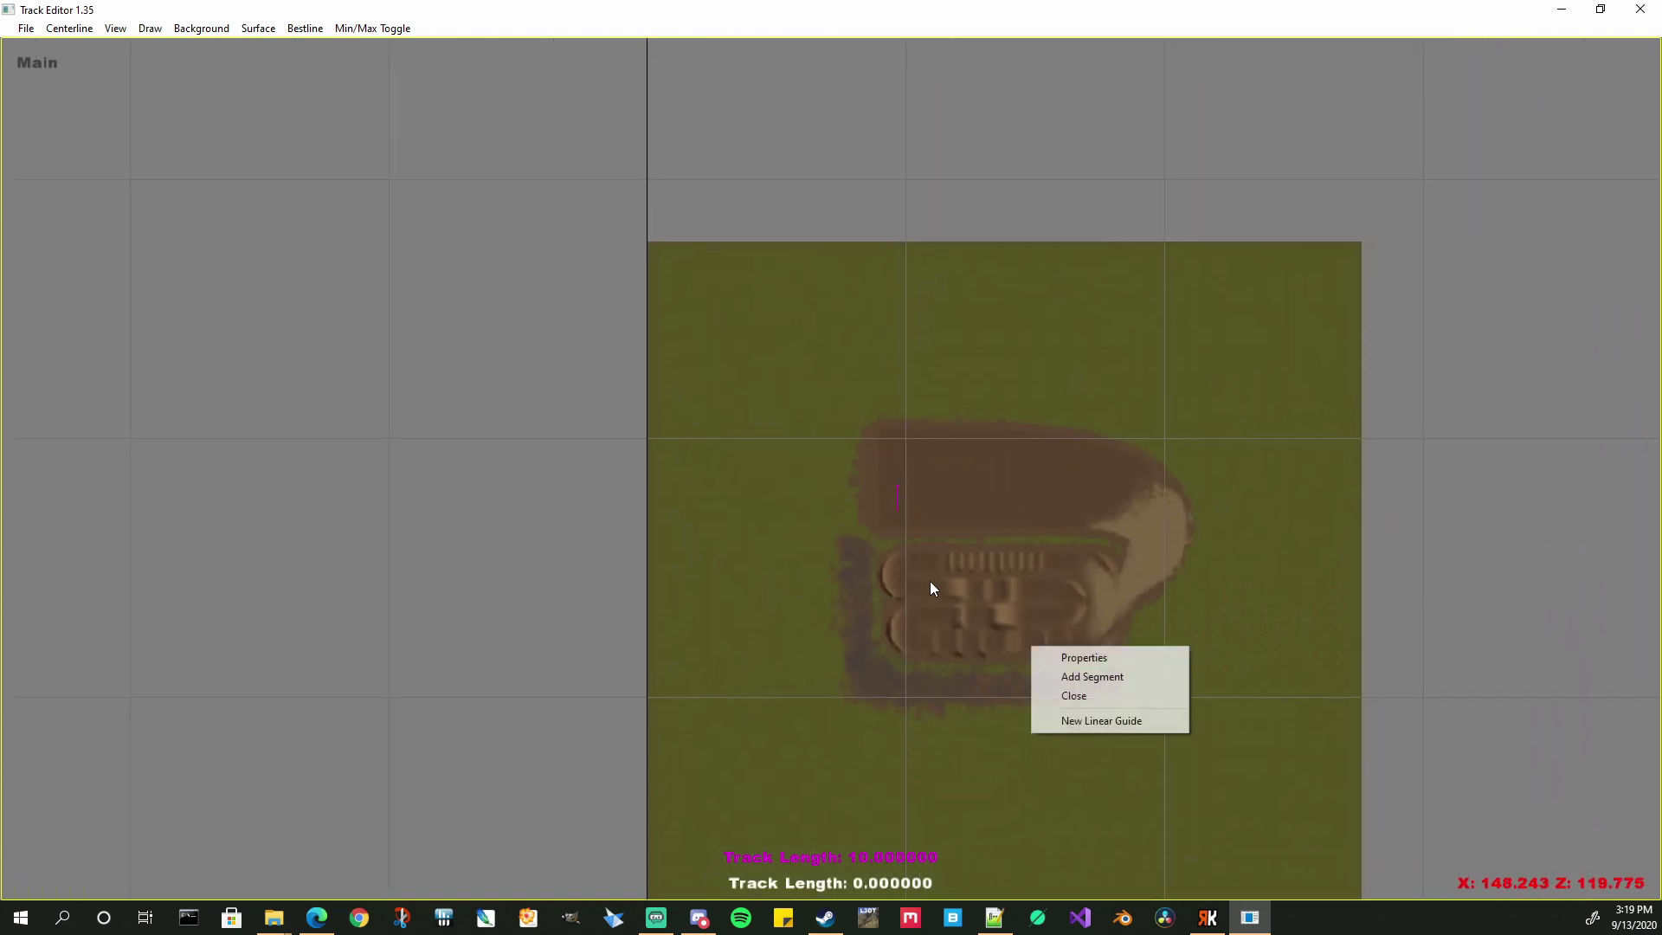
- Select the straight segment and place its start point near the west end of the upper dirt area
click(937, 524)
scroll(935, 523, up, 2)
click(980, 561)
right_click(971, 525)
click(973, 573)
drag(979, 564, 969, 493)
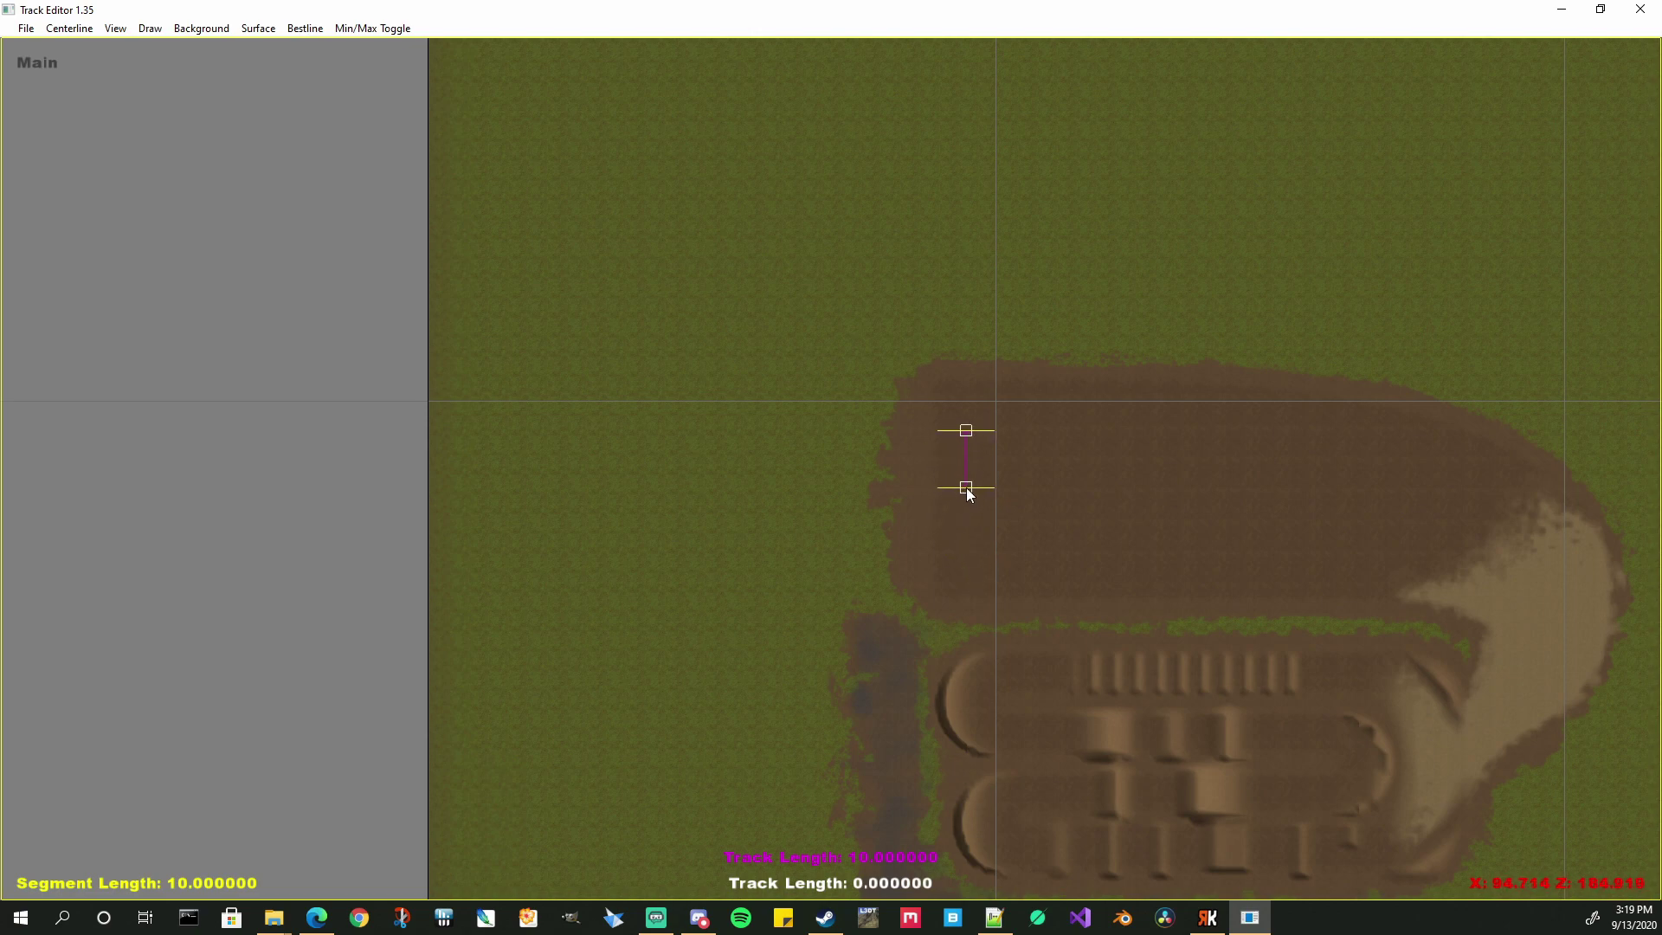
- Extend the straight east to about 88 long, then add a curve of about 16.2 radius and 40 length through the sand corner
drag(968, 434, 1465, 538)
right_click(1463, 536)
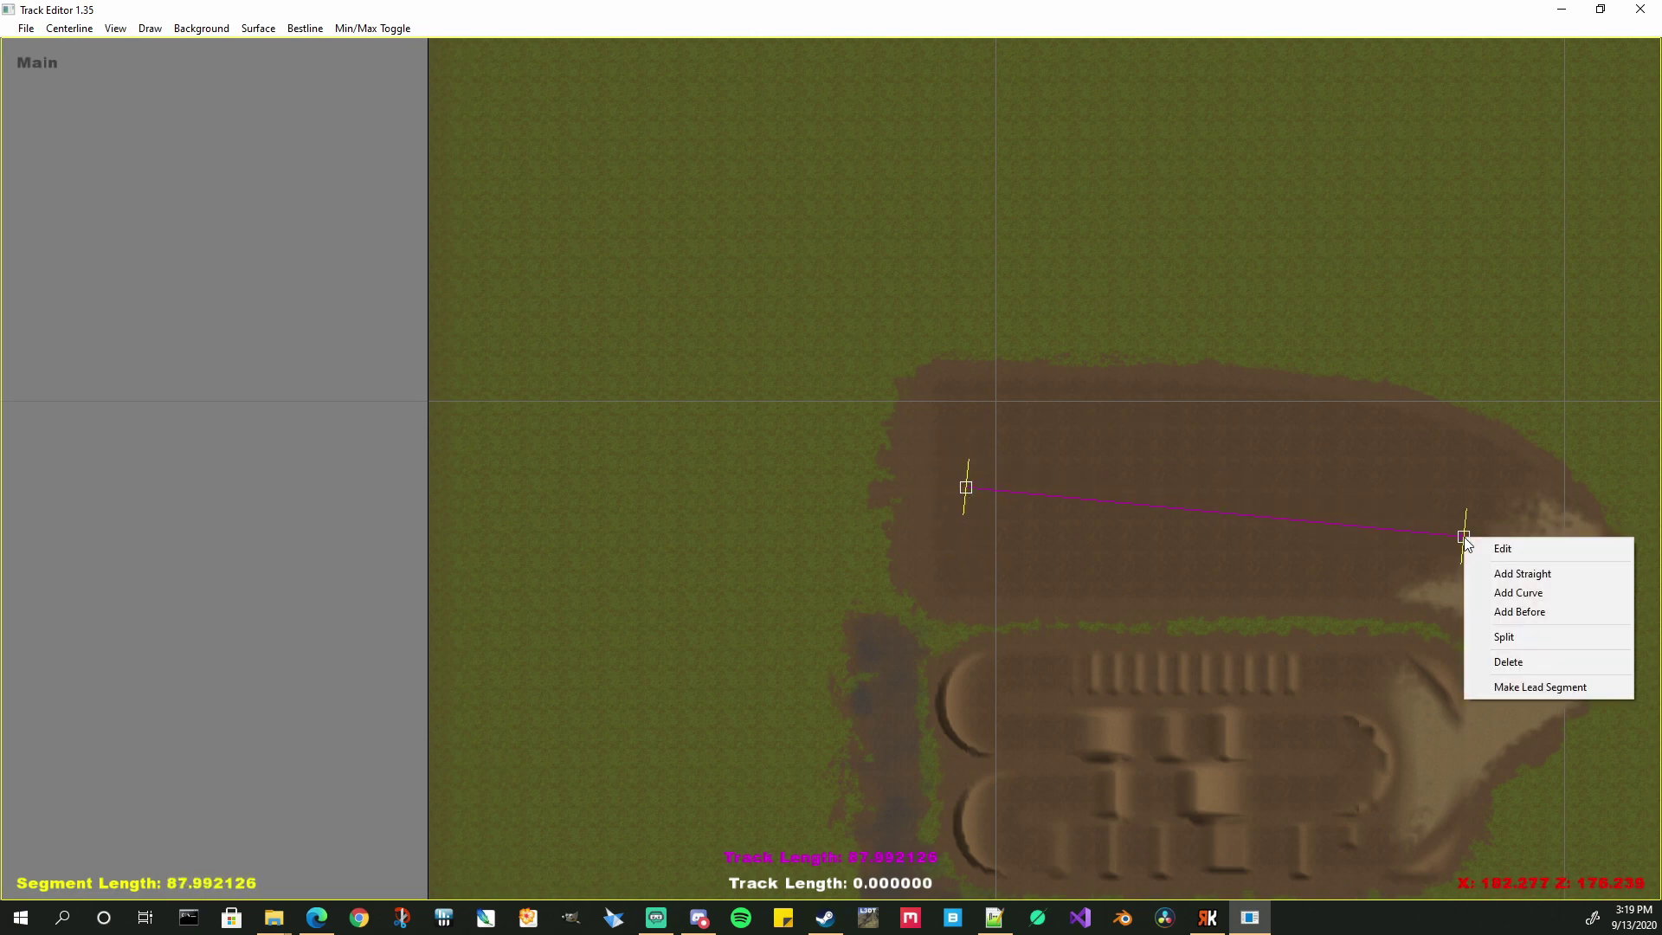
click(1529, 592)
drag(1521, 548, 1505, 705)
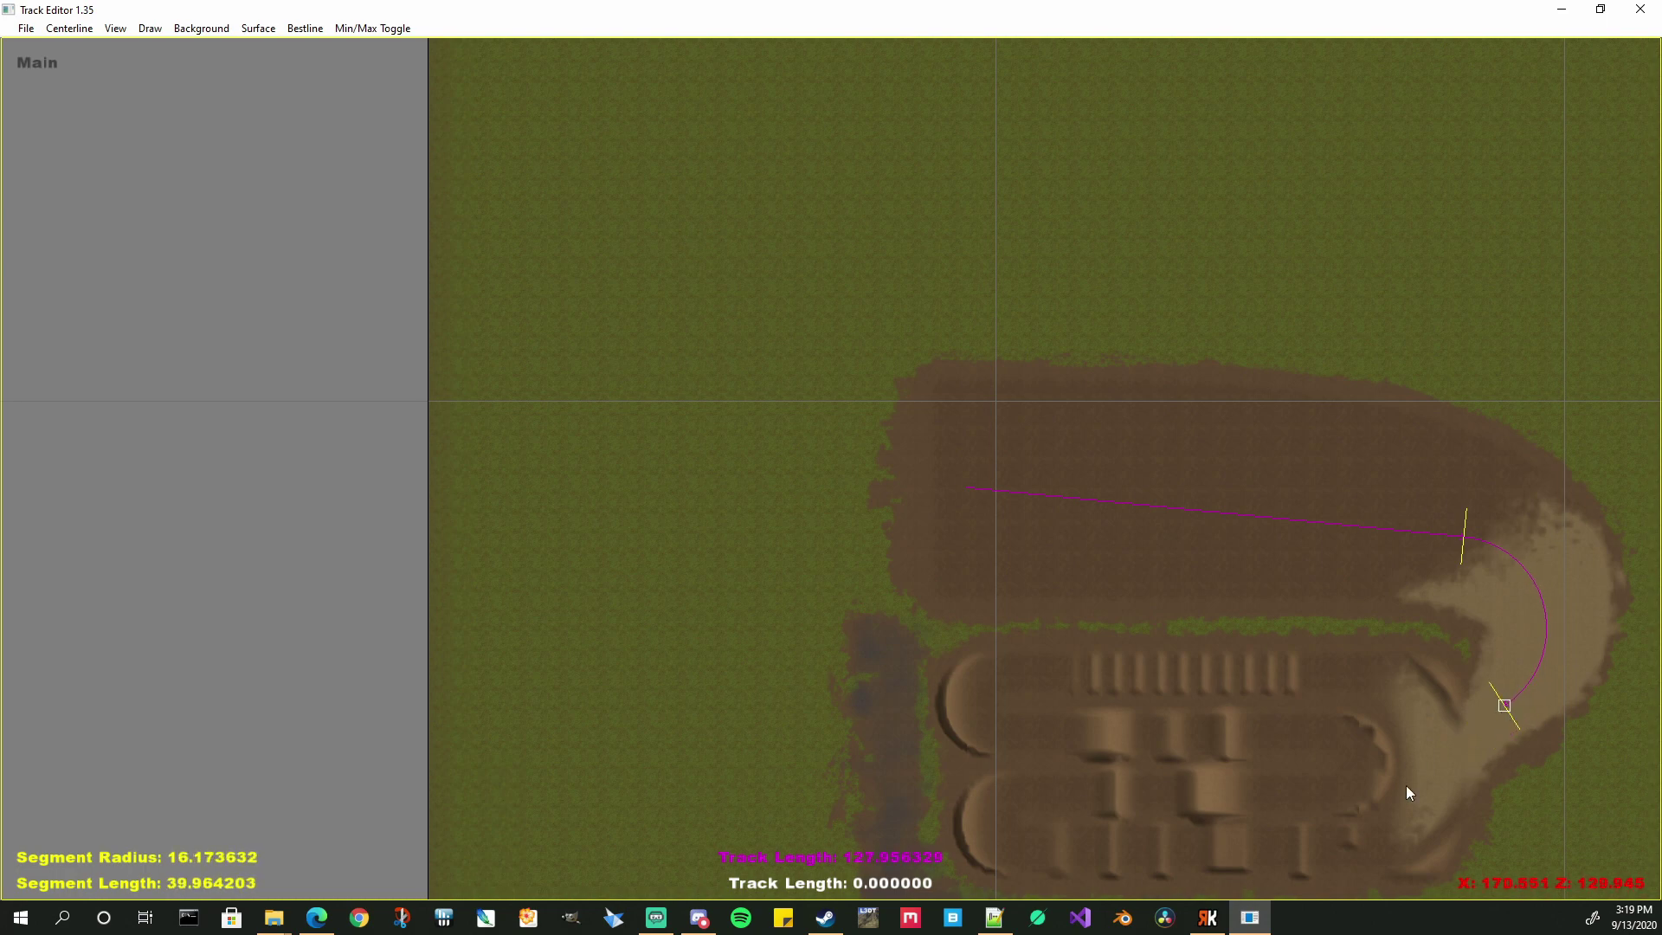
- Open the example.tcl centerline from D:\Games\Mods\MX Bikes - Track Building\mxb_track_example in place of the drawn segments
click(1258, 565)
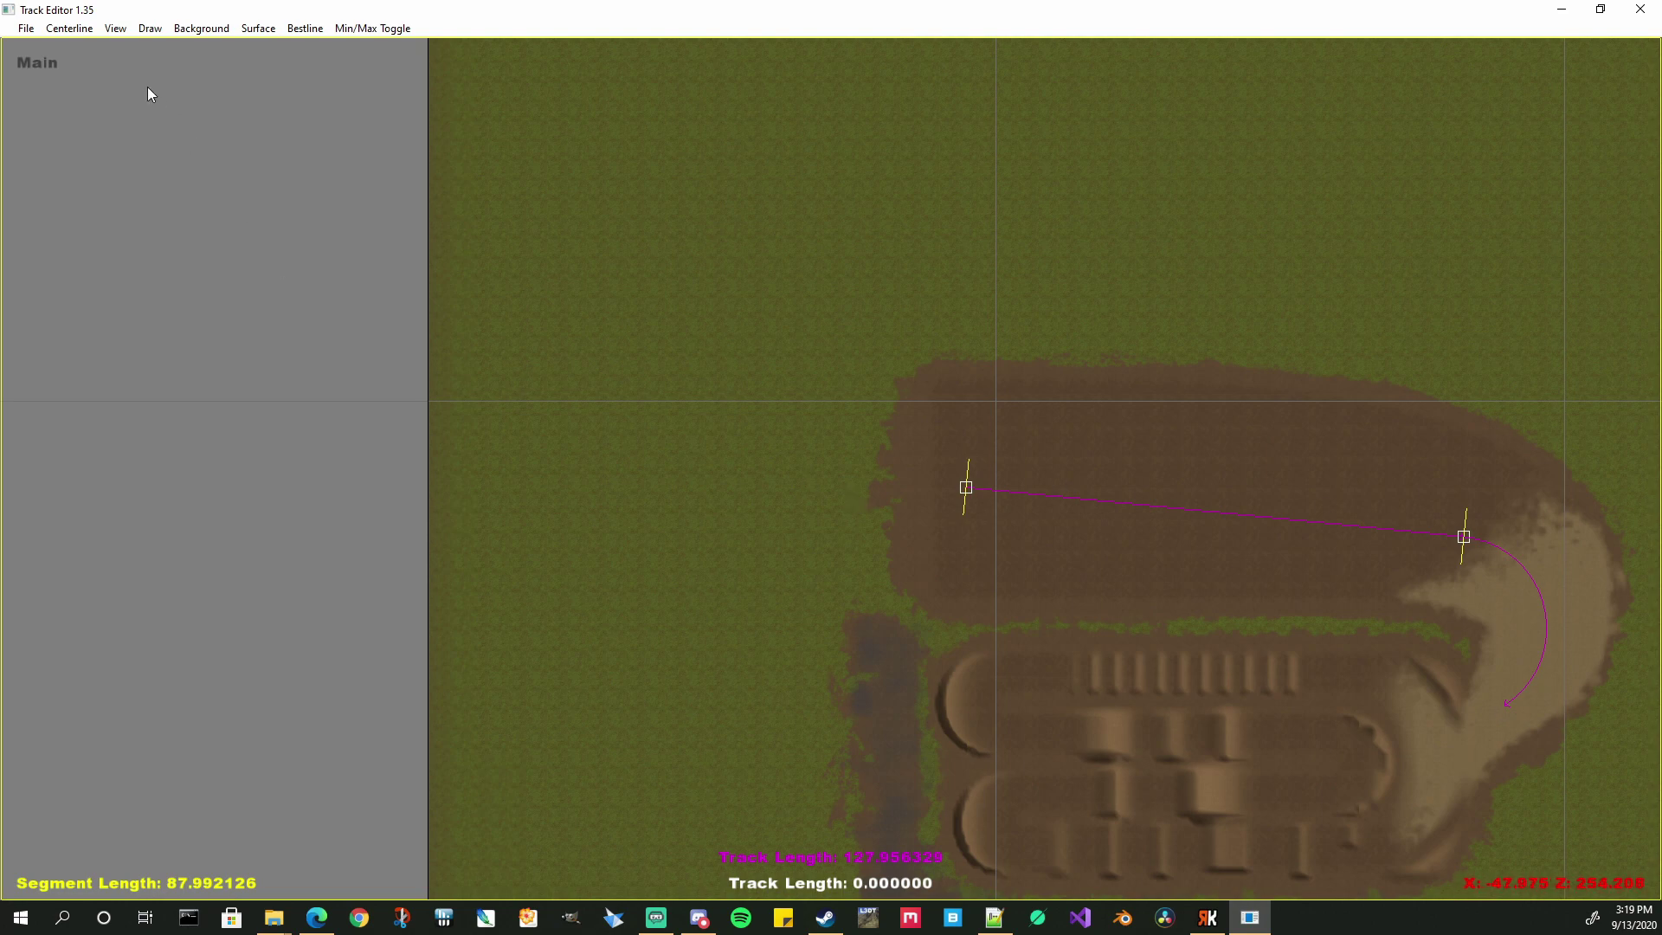
click(65, 35)
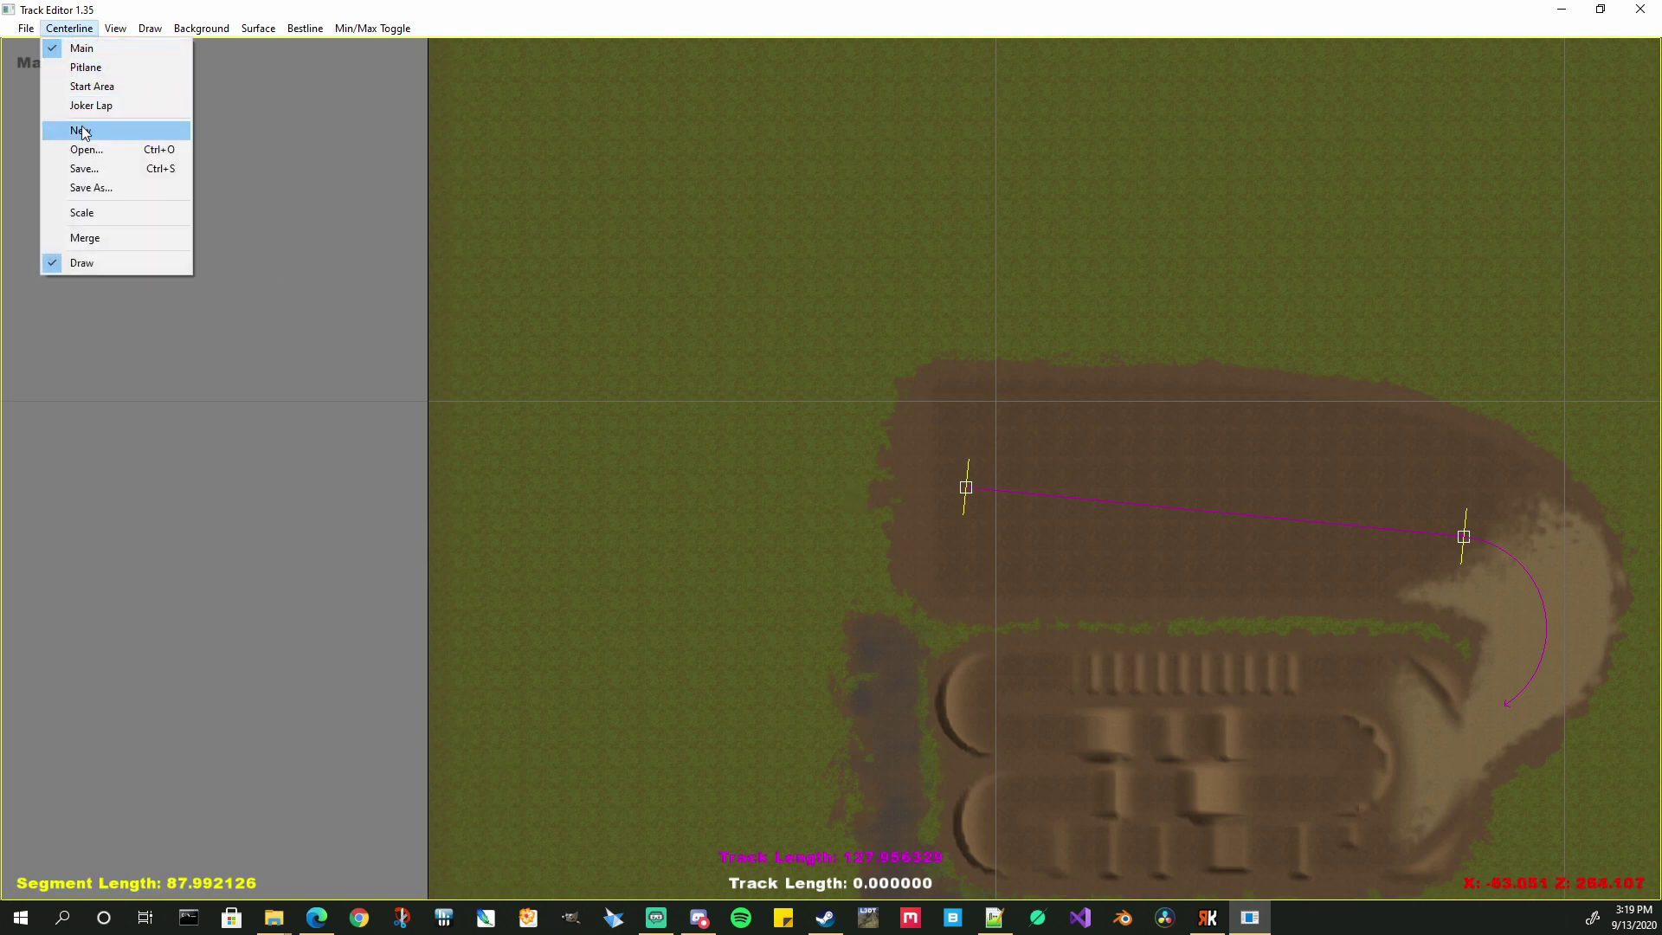
click(121, 130)
click(97, 153)
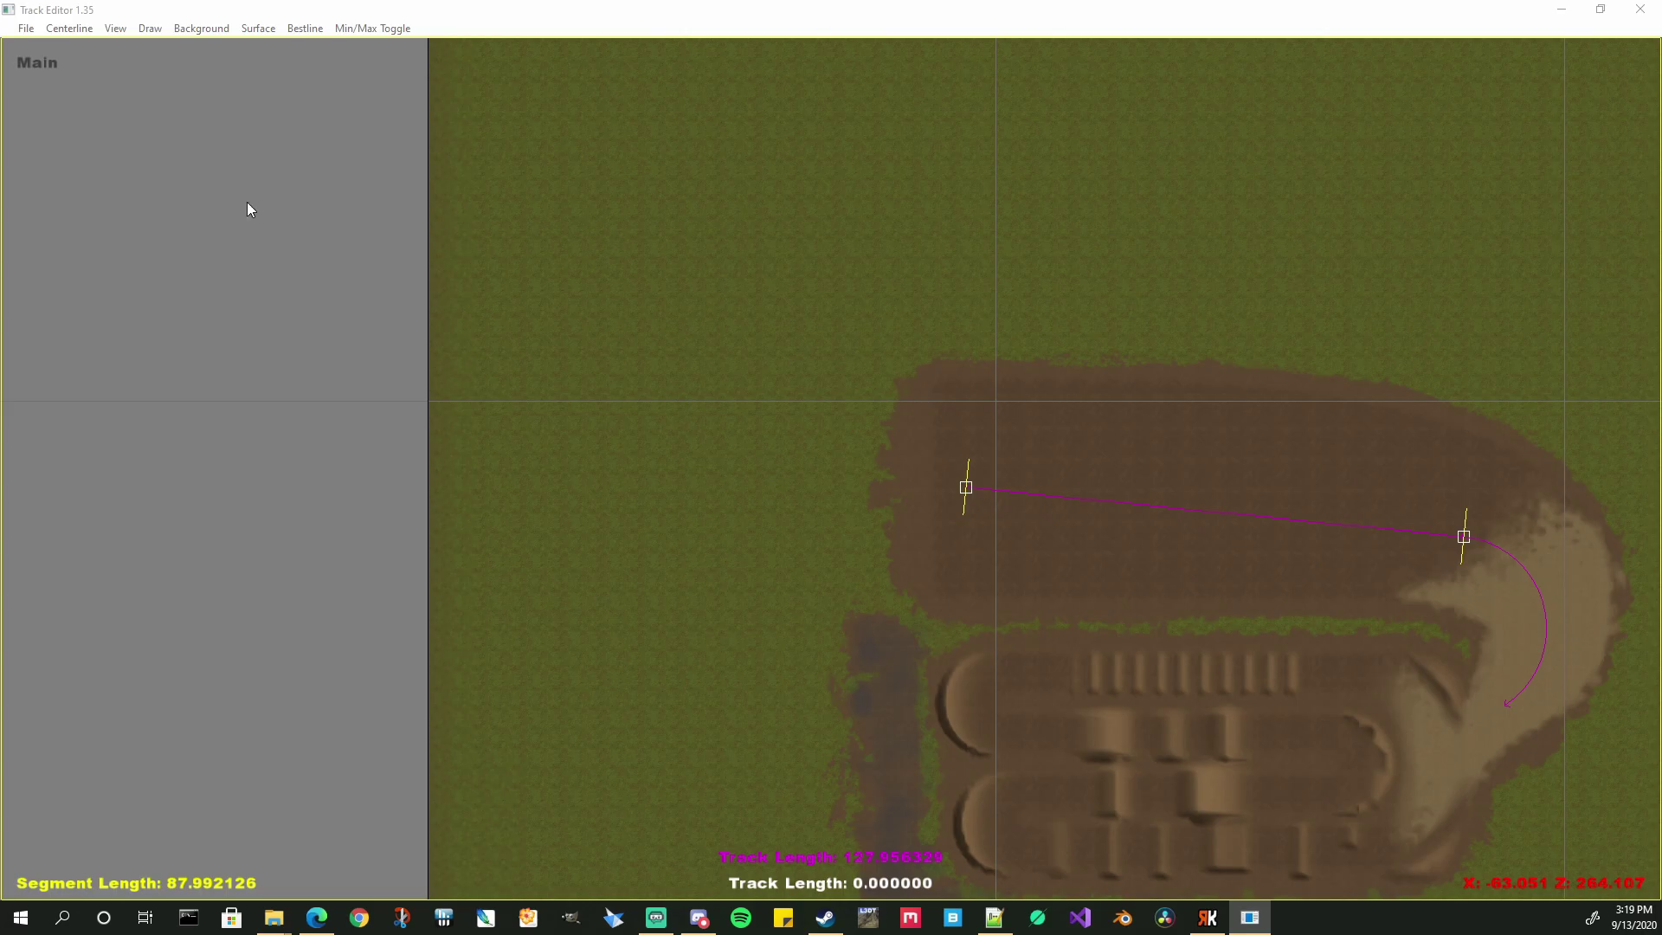
click(851, 274)
text(D:\Games\Mods\MX Bikes - Track Building\mxb_track_example)
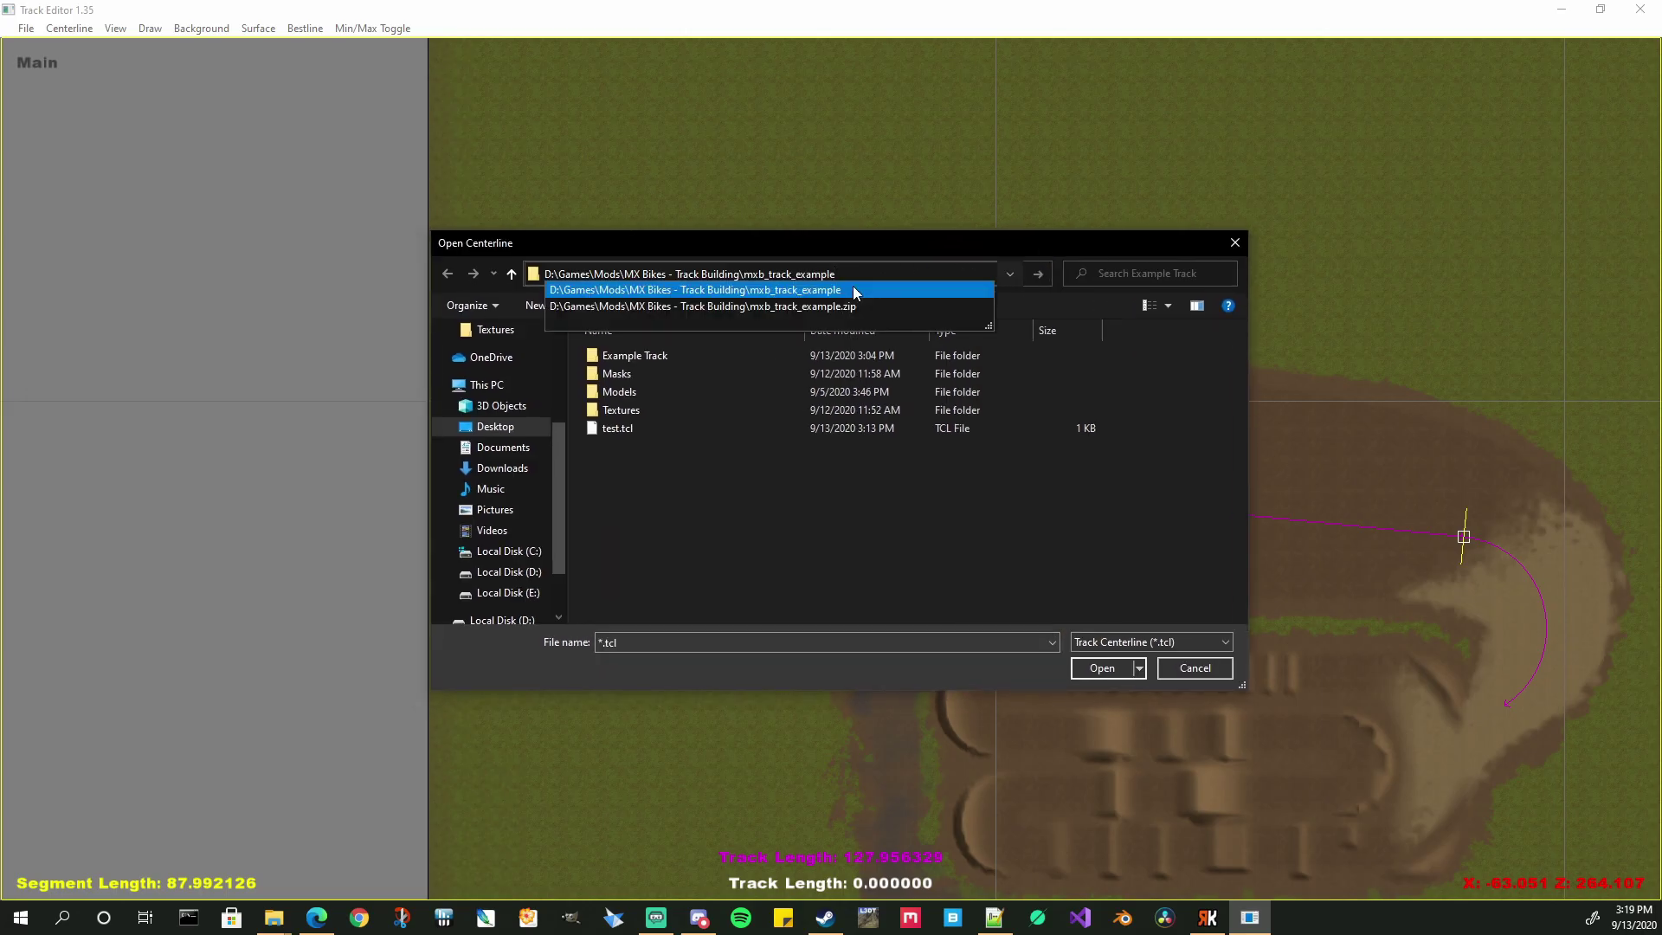
click(854, 291)
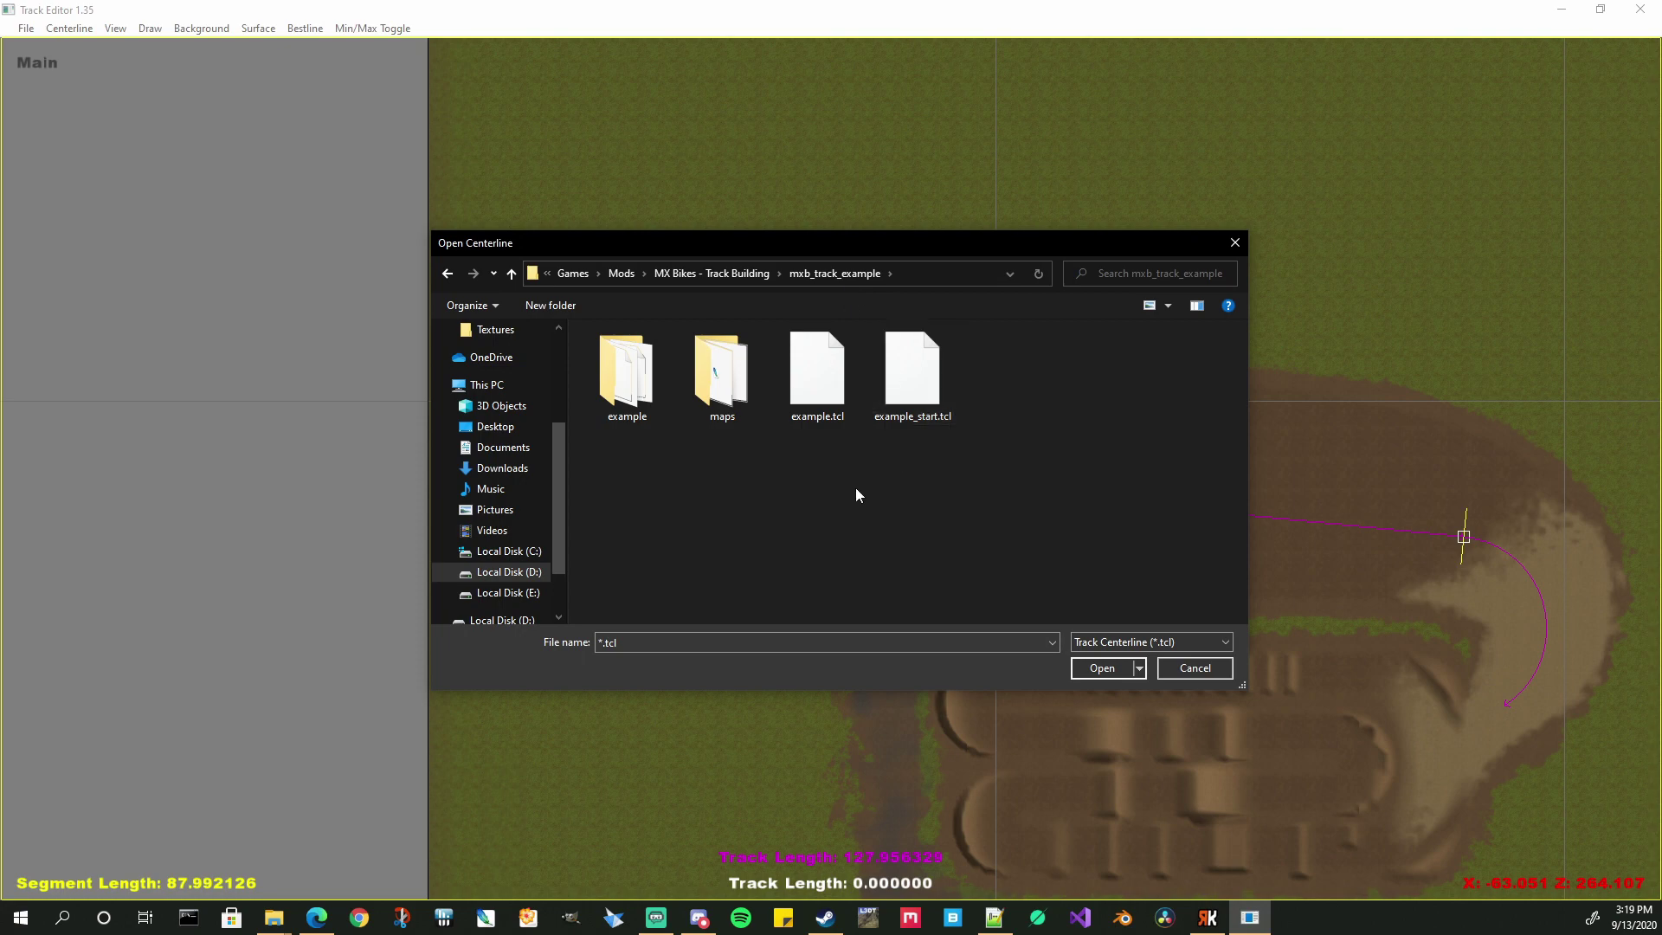
double_click(816, 373)
right_drag(1264, 776, 855, 524)
scroll(794, 402, up, 3)
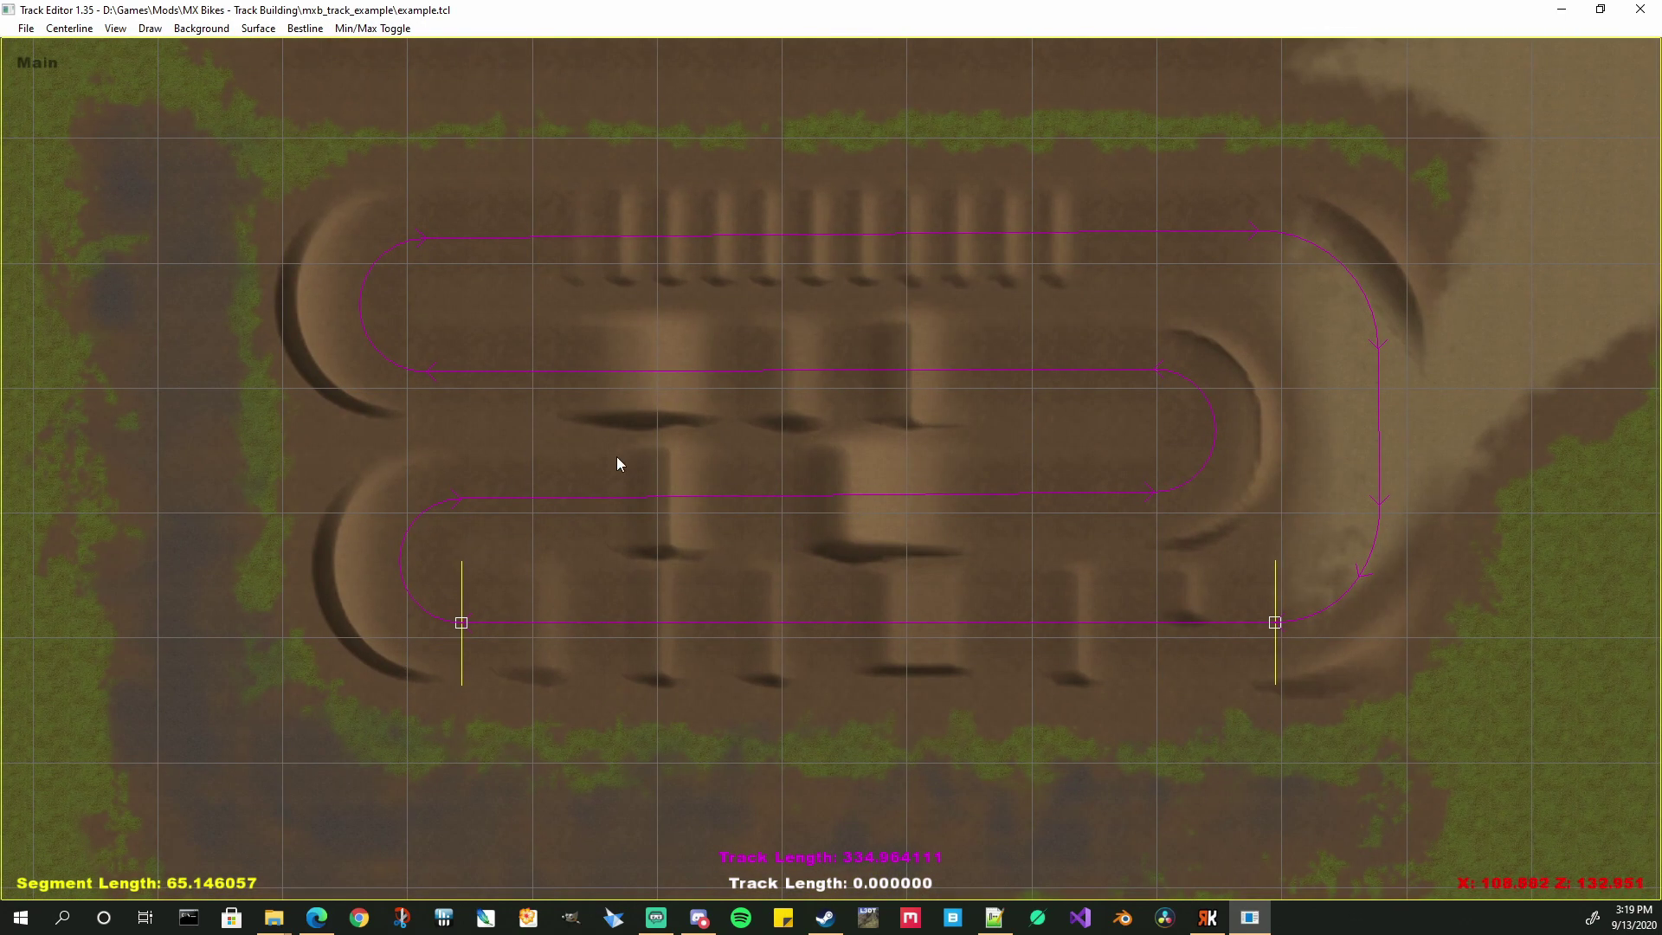
- Merge the loaded Main centerline into the track, and start a new empty centerline
click(70, 29)
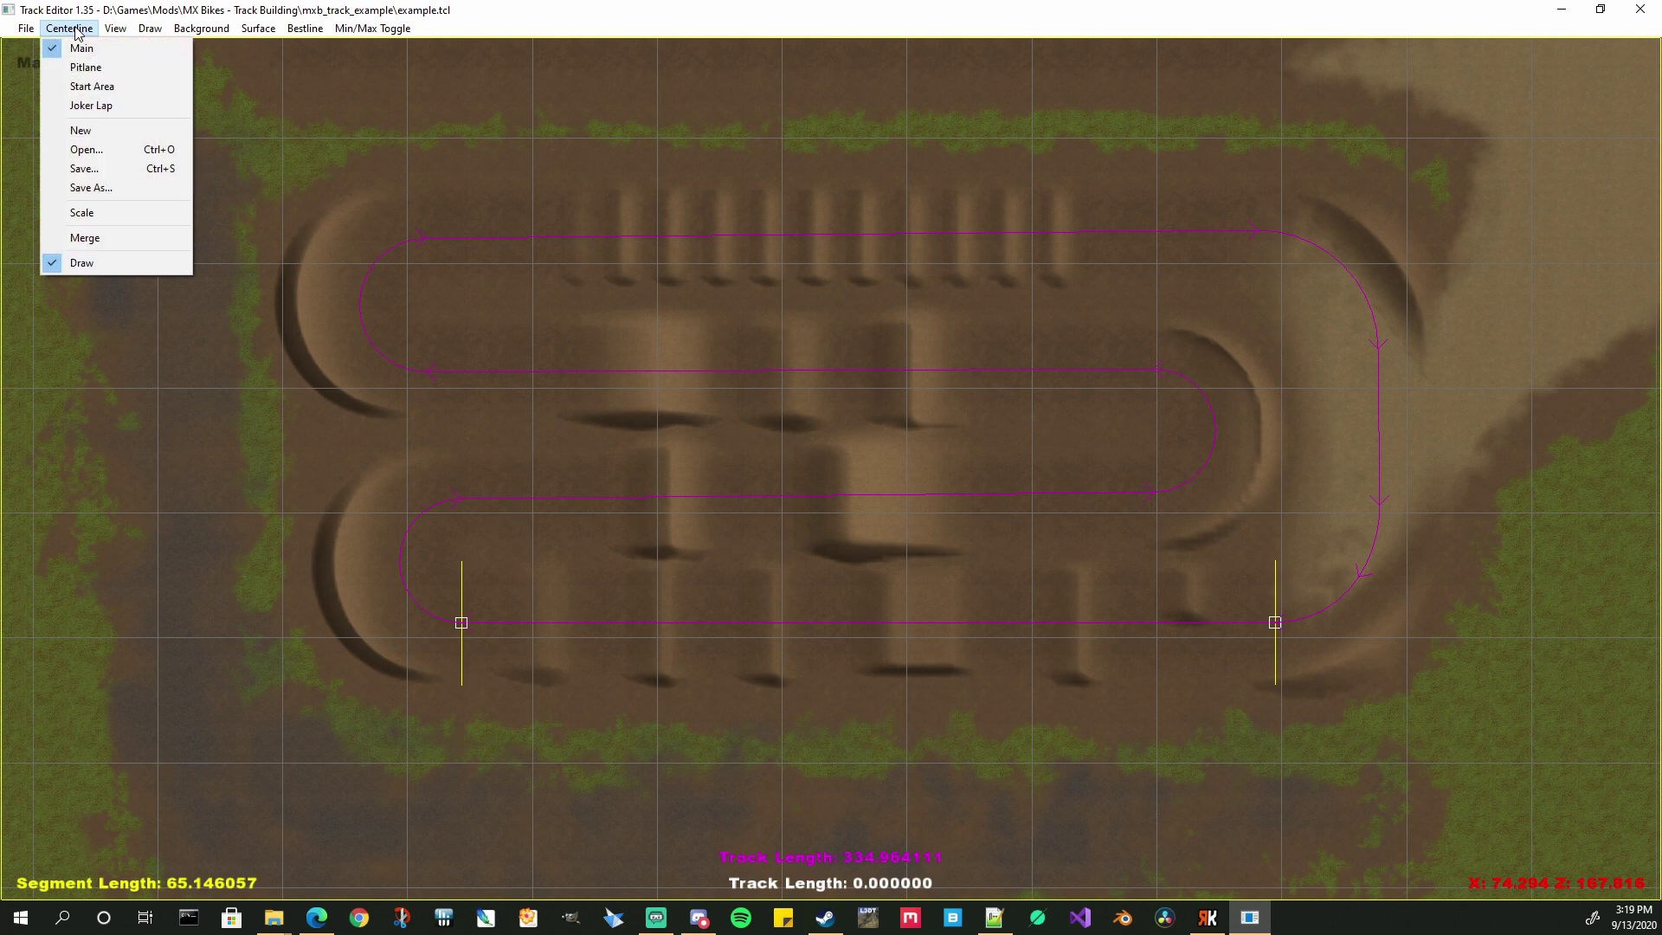
click(488, 157)
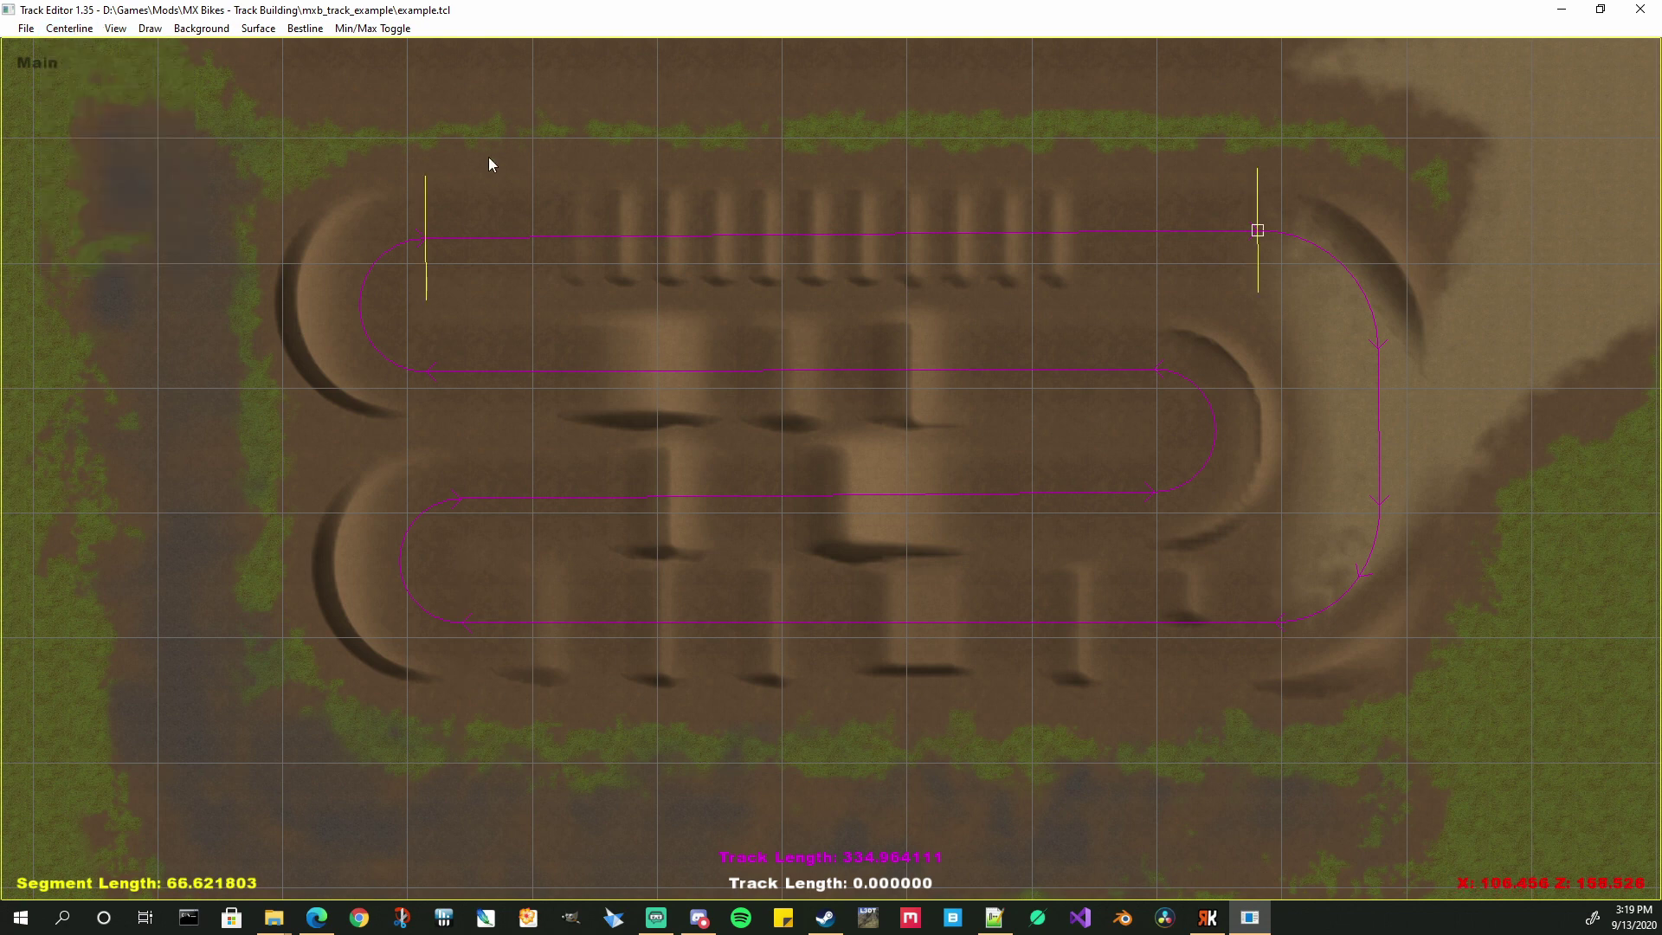
click(71, 29)
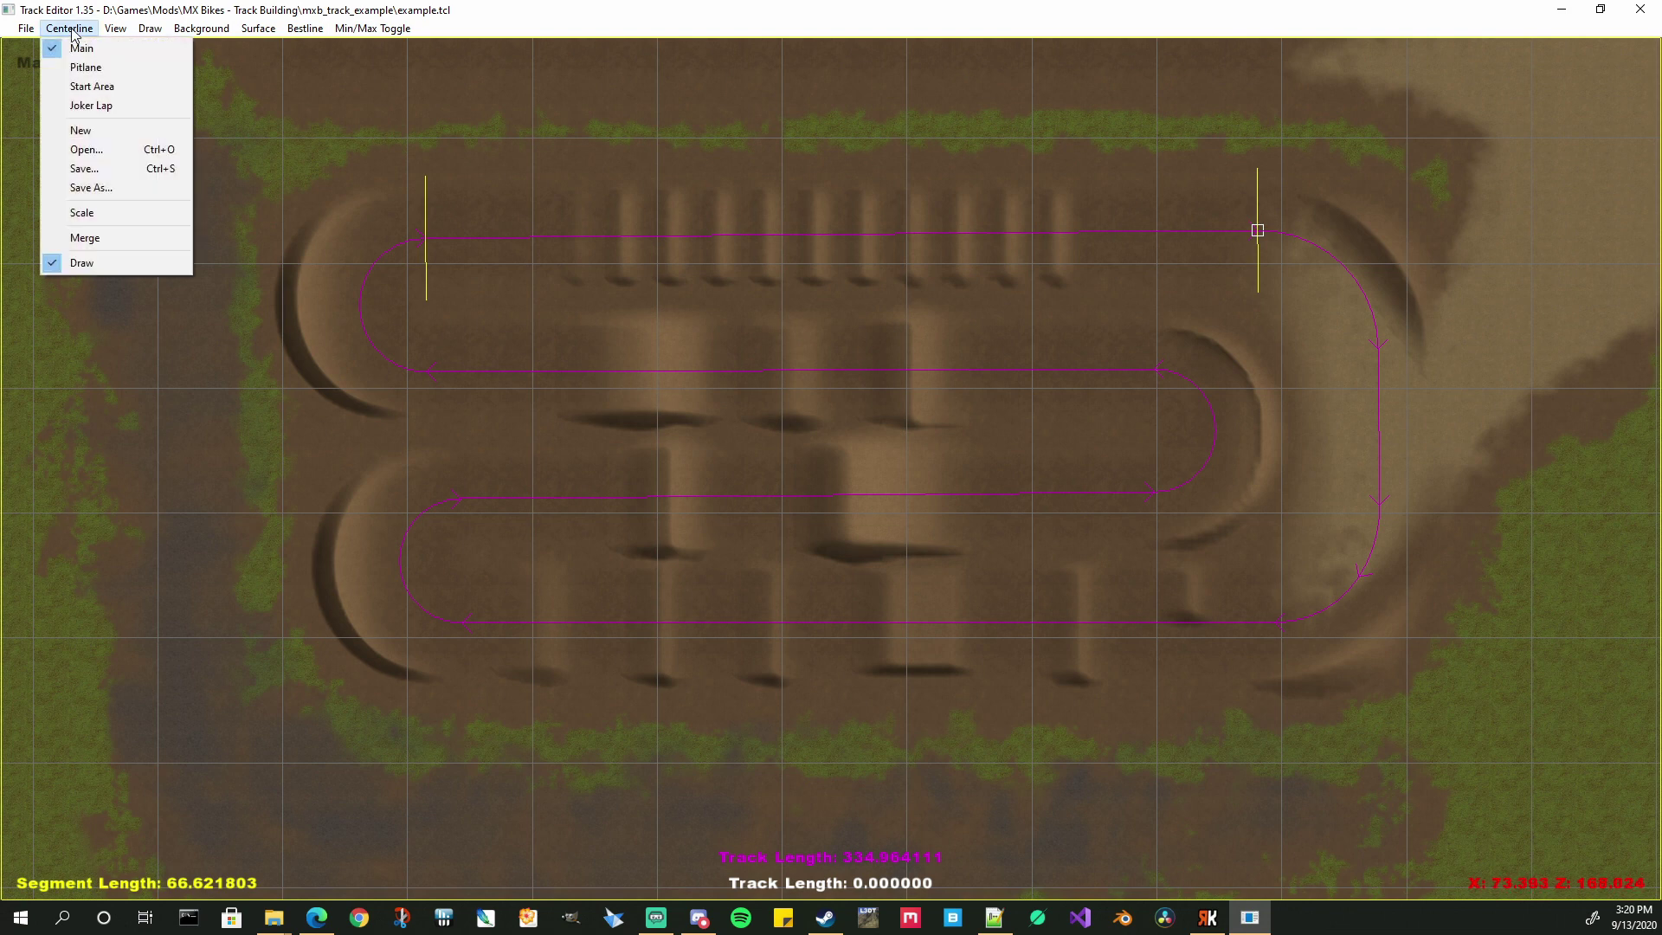
click(95, 238)
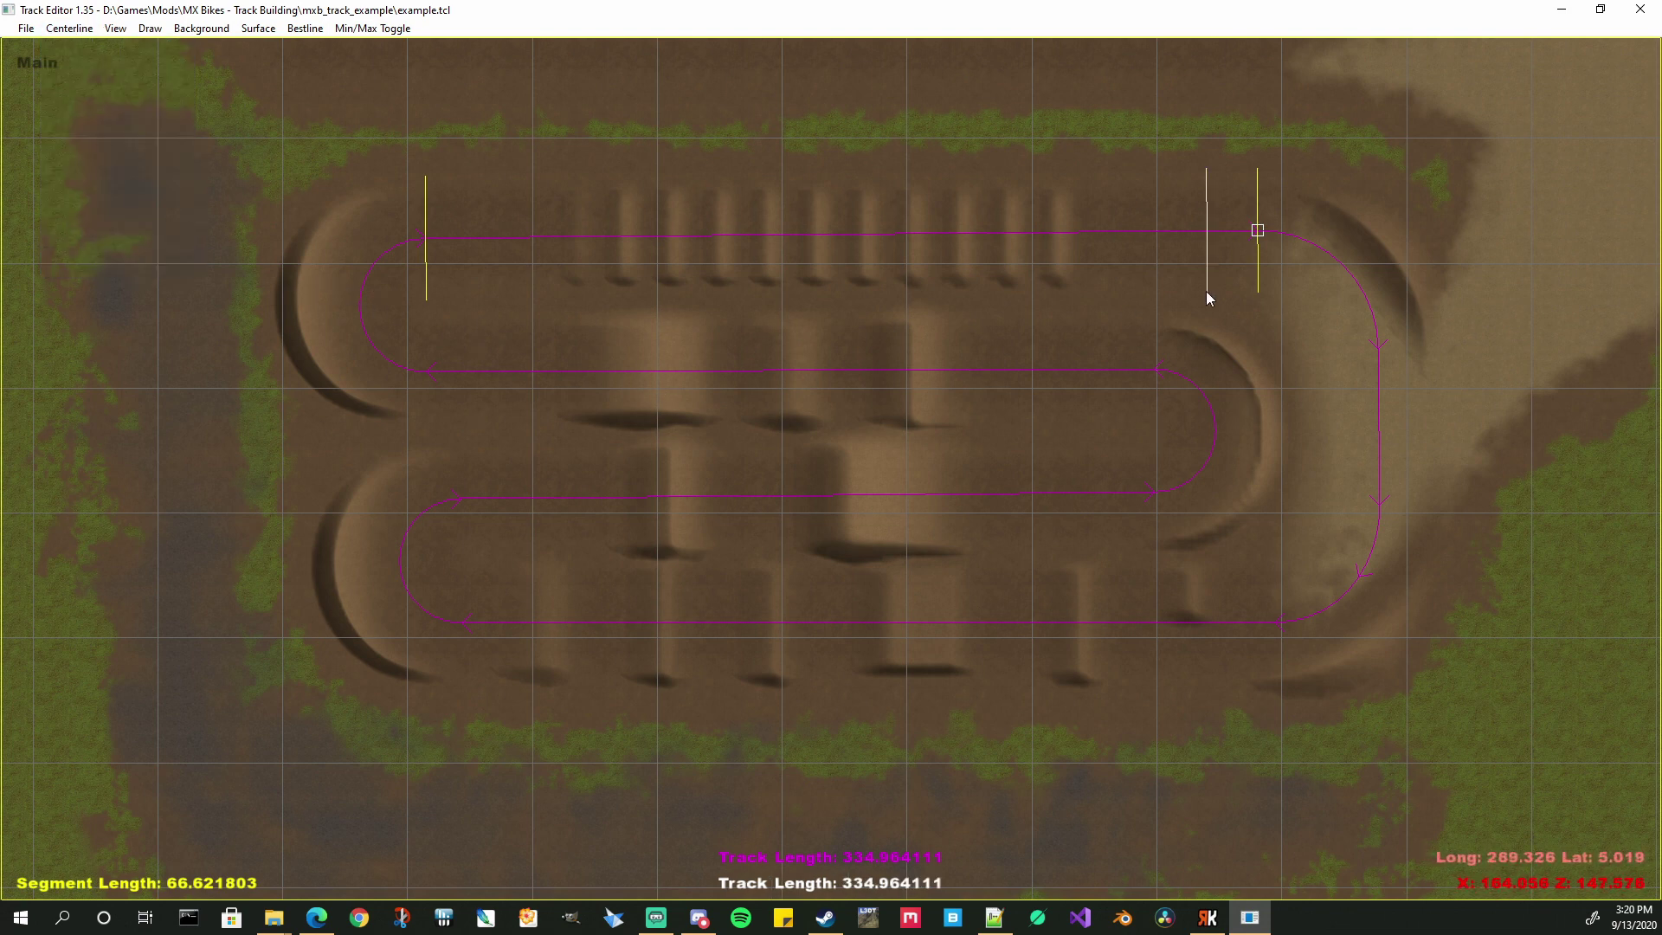
click(71, 28)
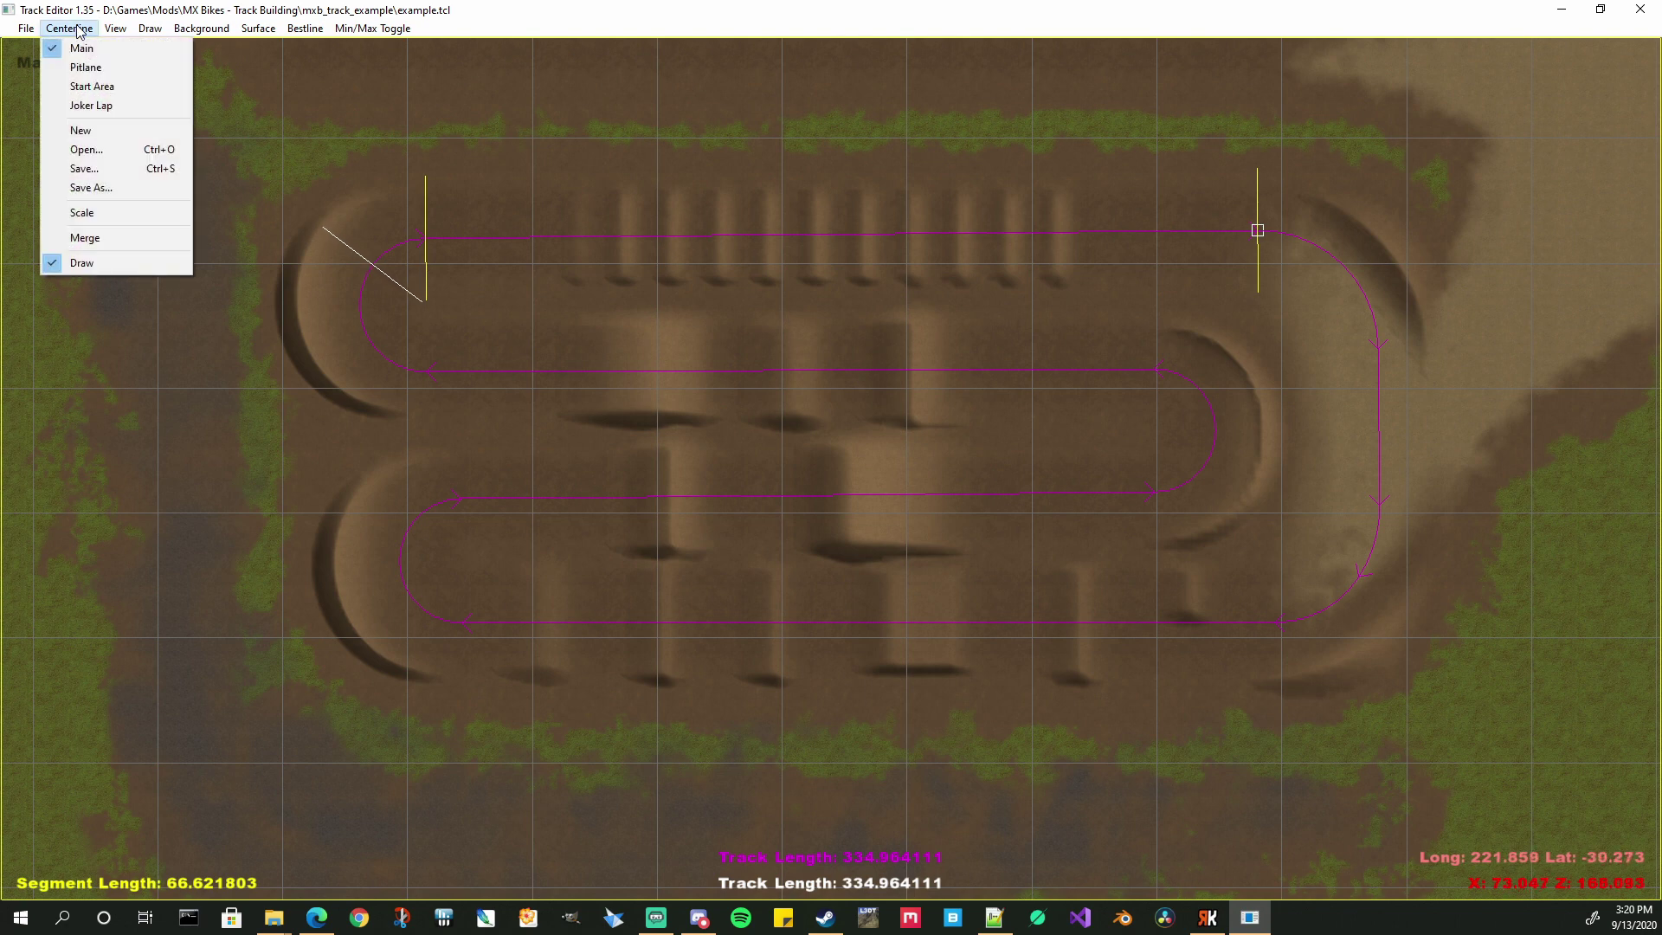
click(95, 130)
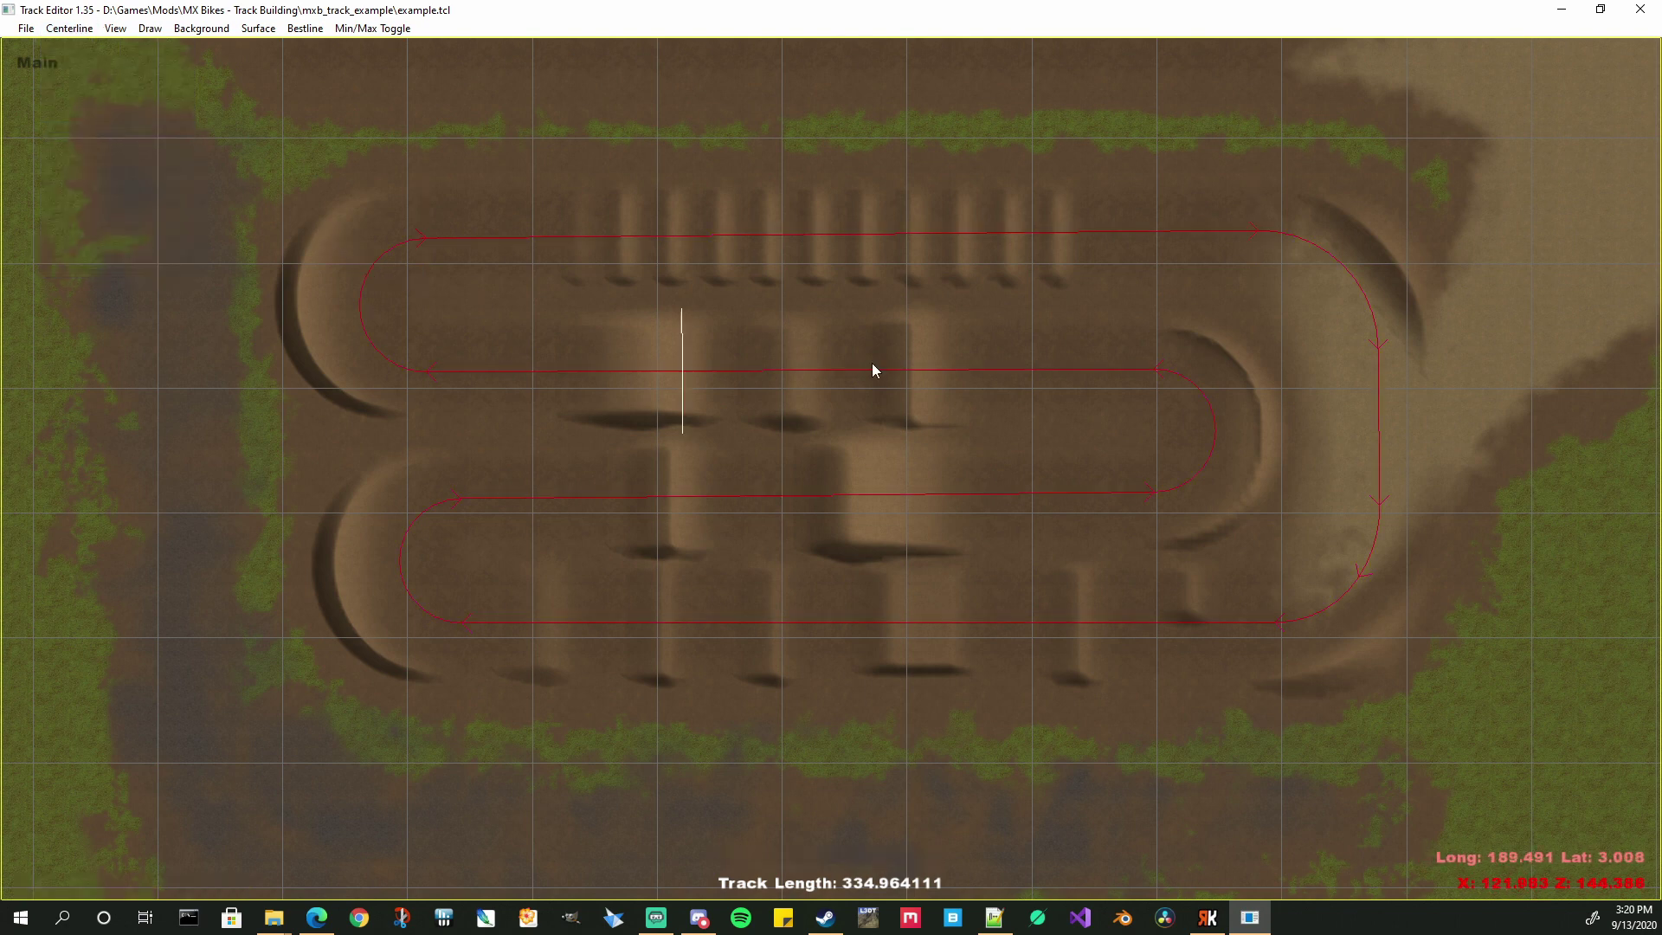
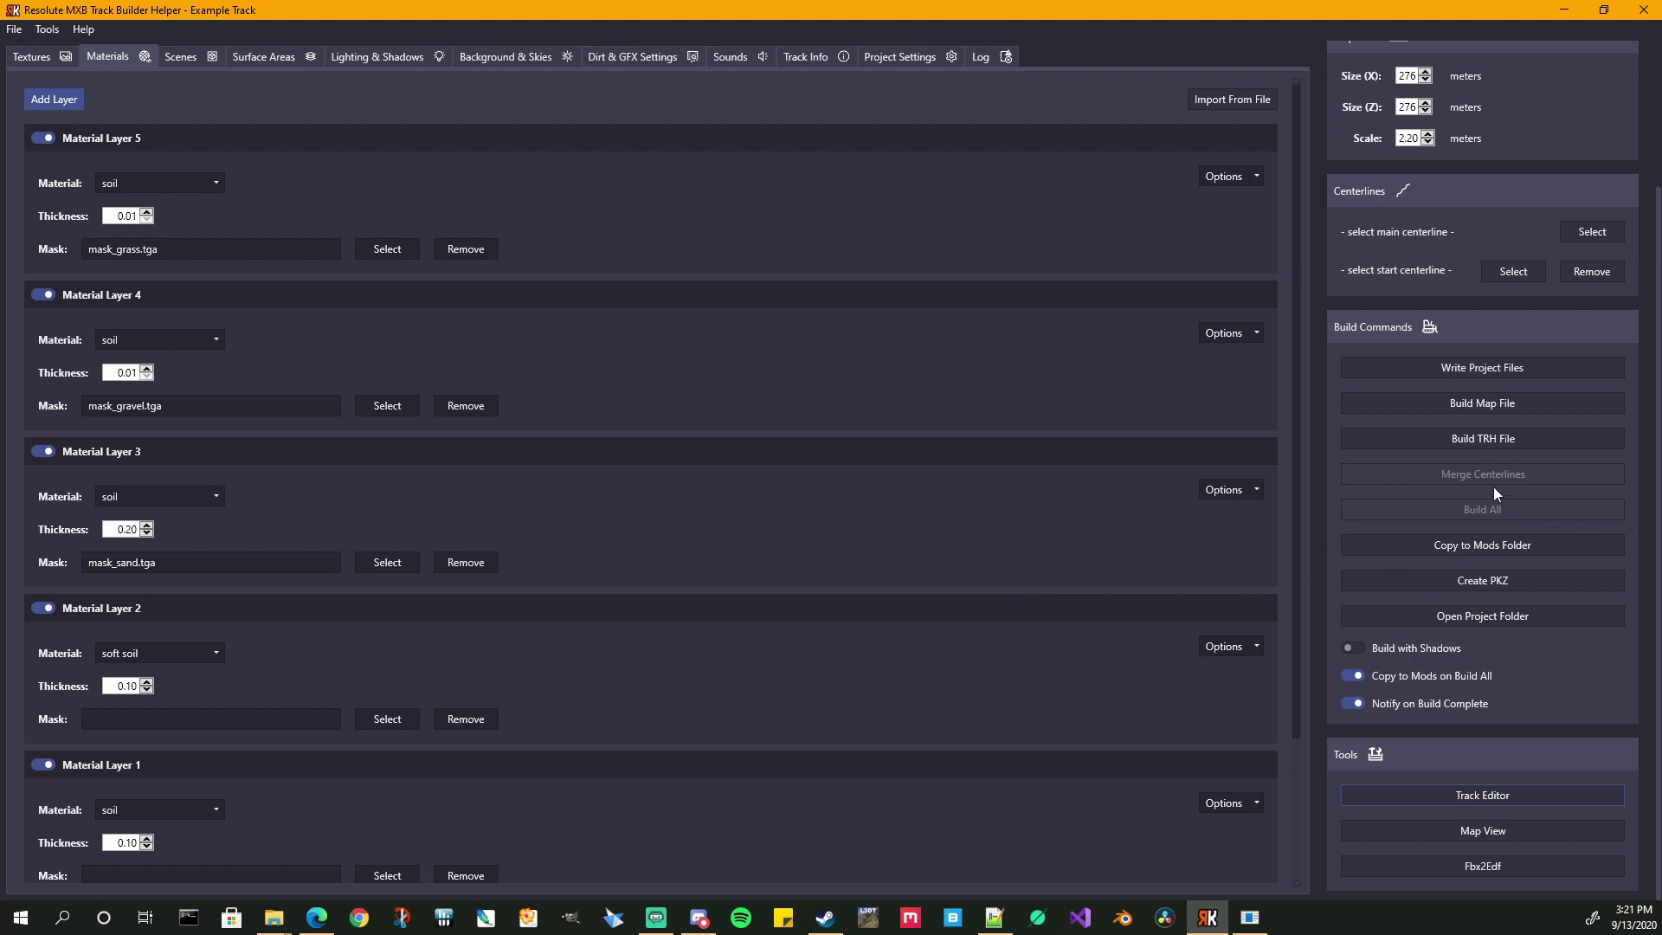
- In Resolute MXB Track Builder Helper, set example.tcl from D:\Games\Mods\MX Bikes - Track Building\mxb_track_example as main centerline, accepting its move into the project
click(1594, 234)
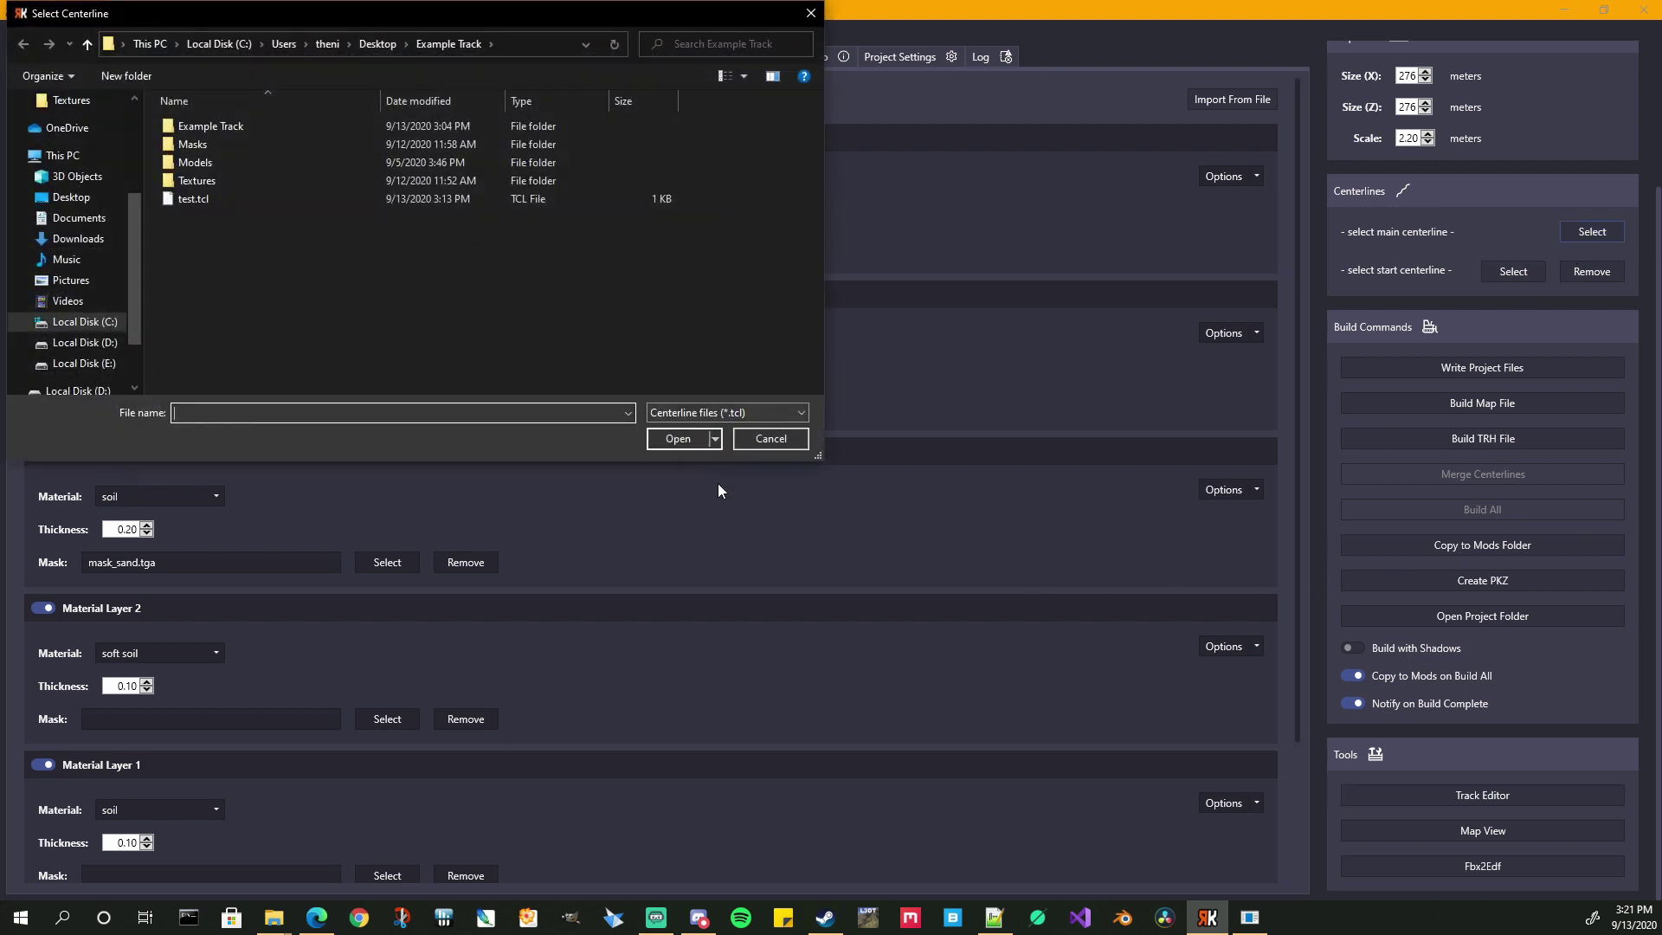
click(530, 42)
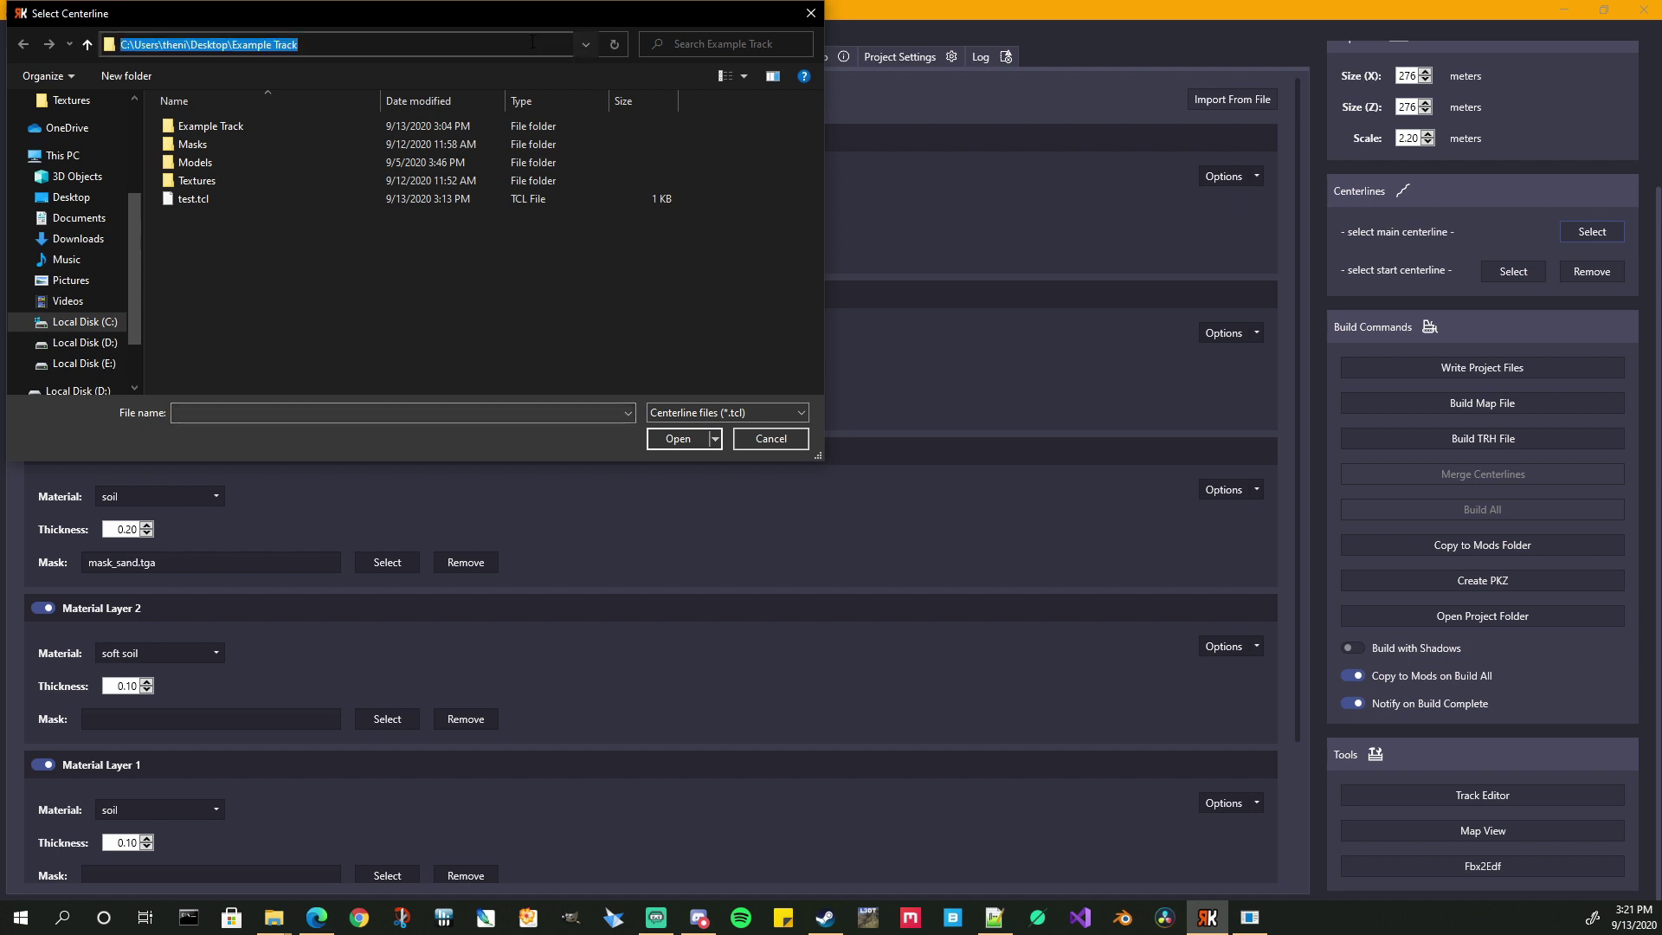
text(D:\Games\Mods\MX Bikes - Track Building\mxb_track_example)
key(Return)
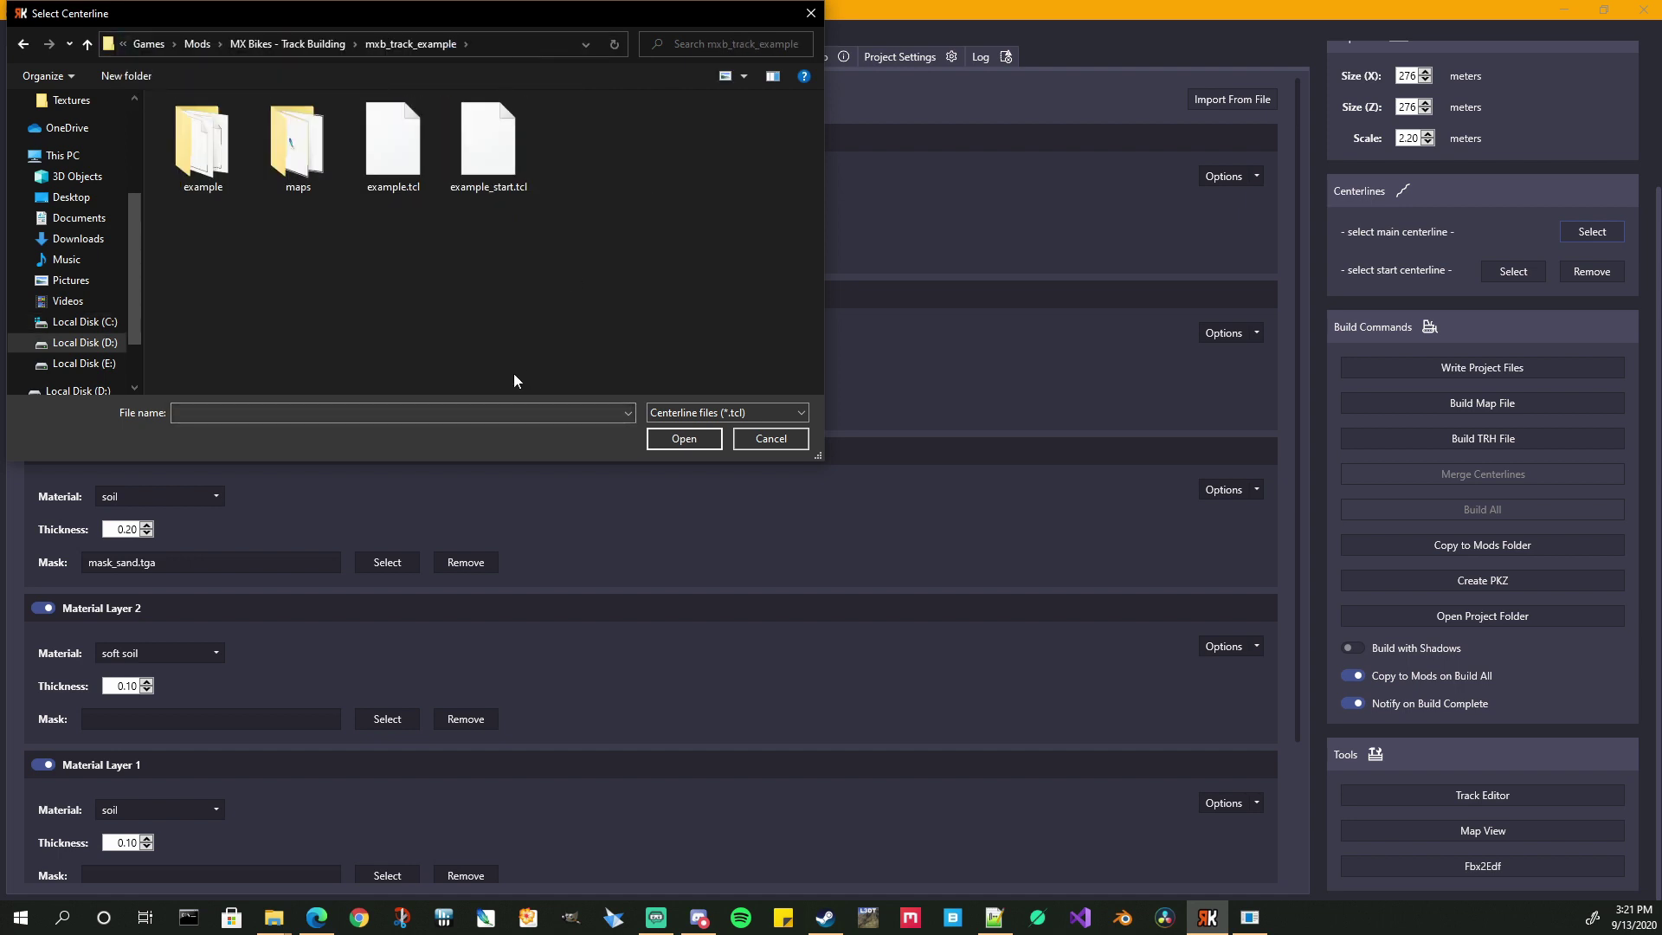
click(402, 165)
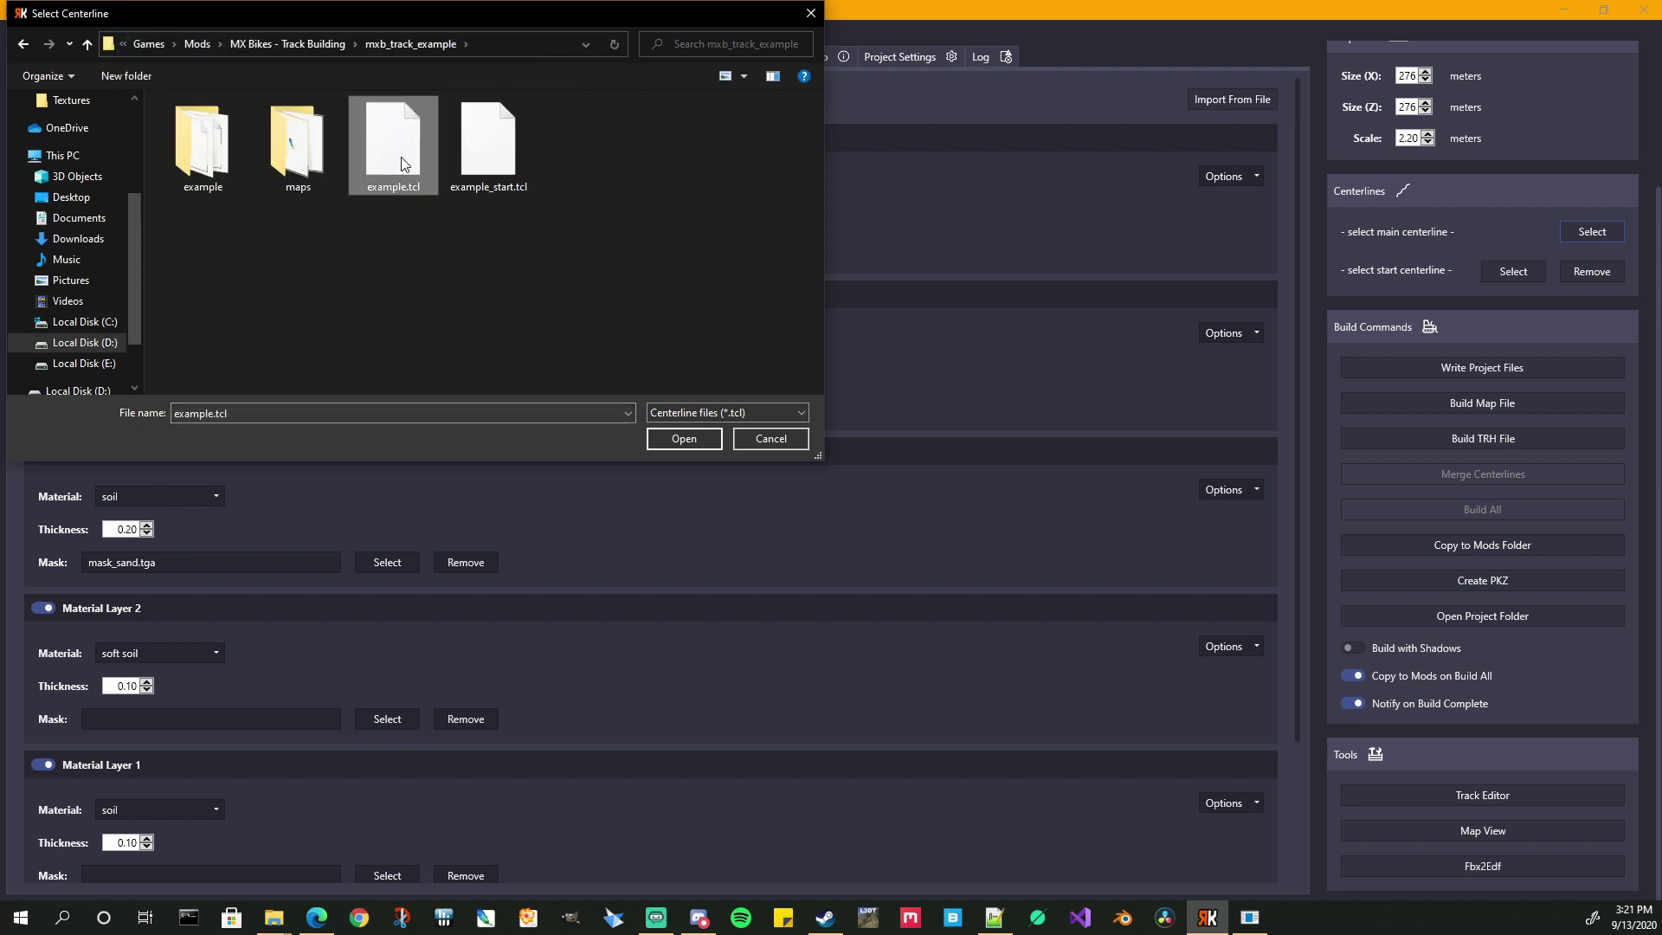
click(682, 439)
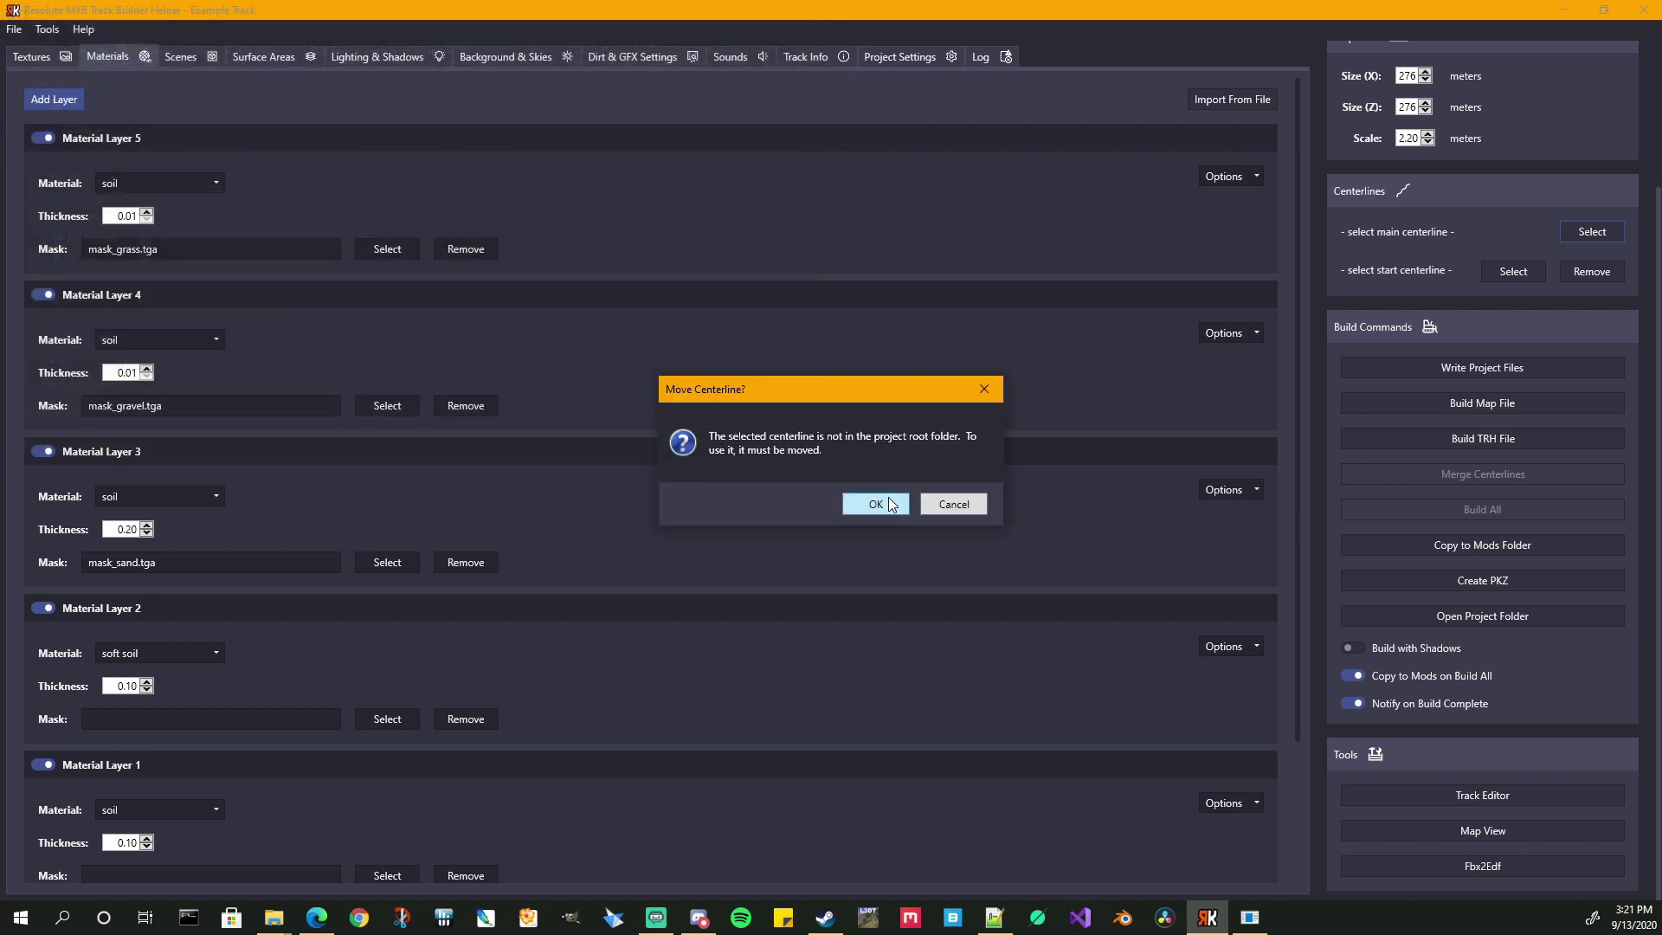
click(875, 506)
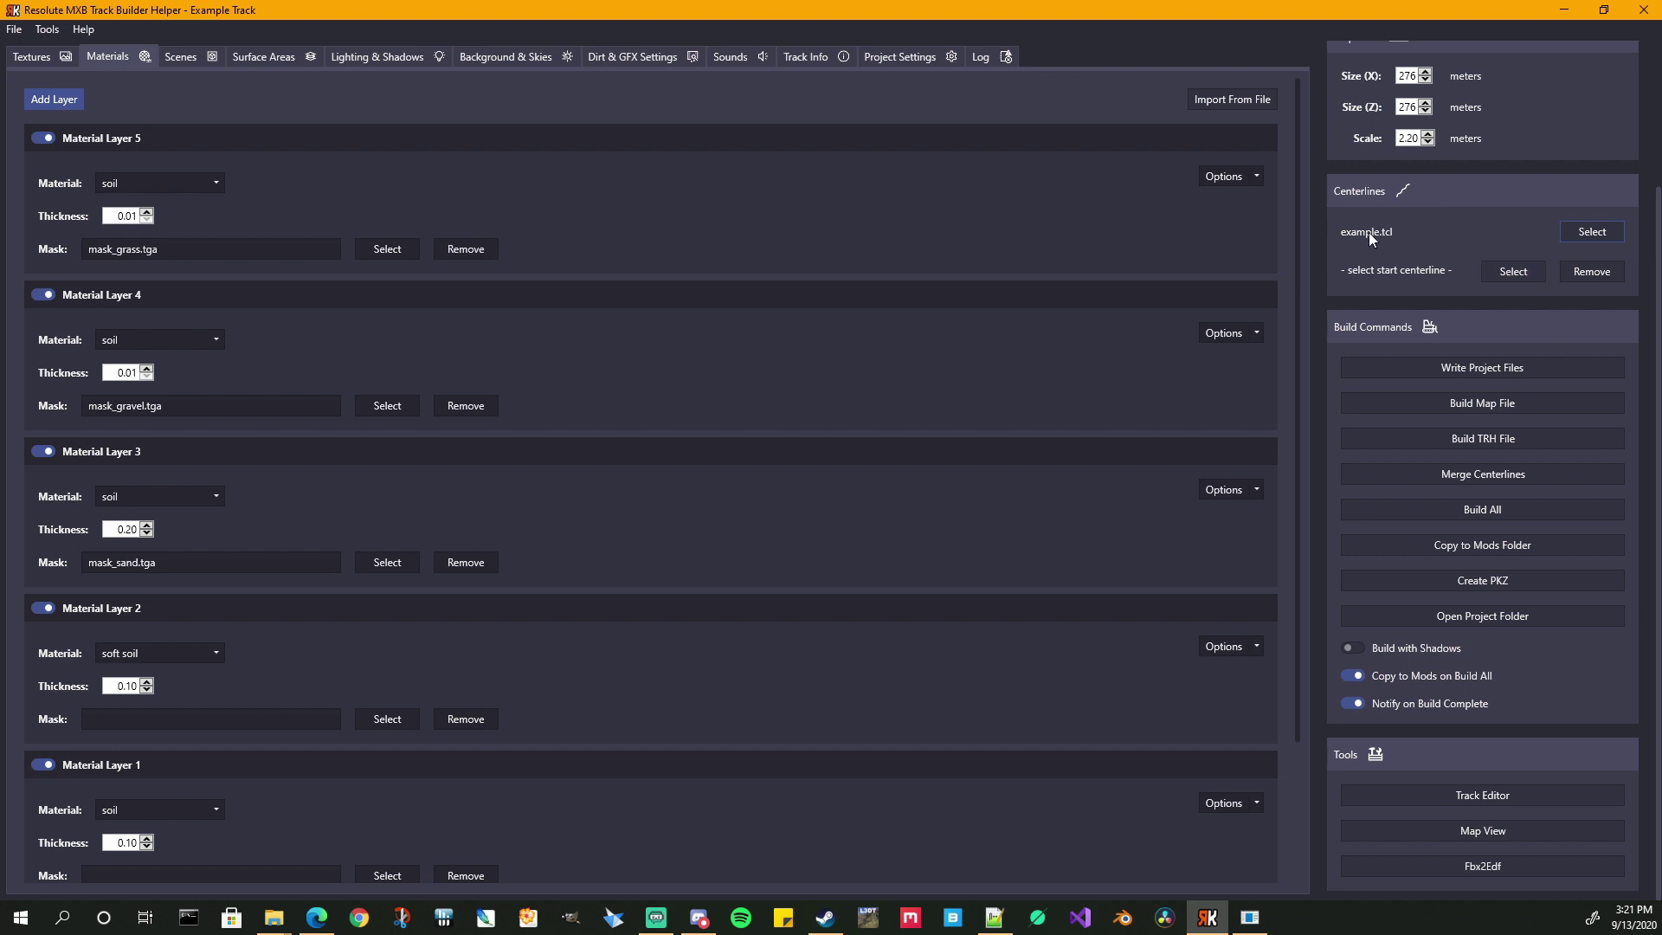
- Set example_start.tcl from D:\Games\Mods\MX Bikes - Track Building\mxb_track_example as the start centerline, accepting its move into the project folder
click(1516, 274)
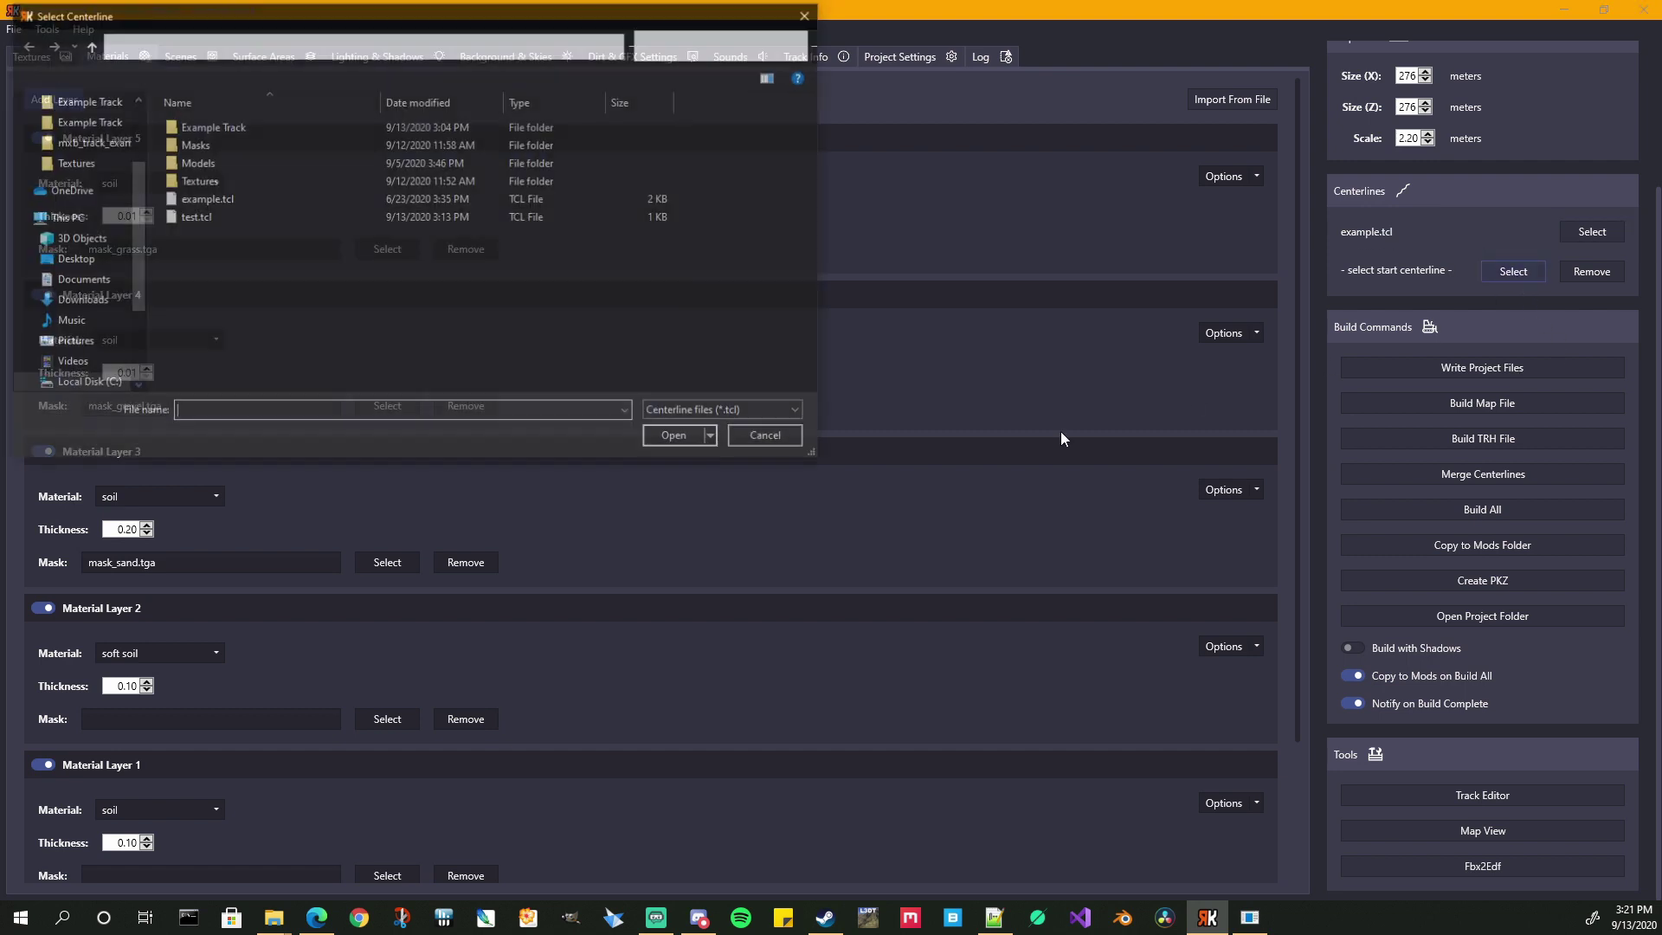
click(515, 40)
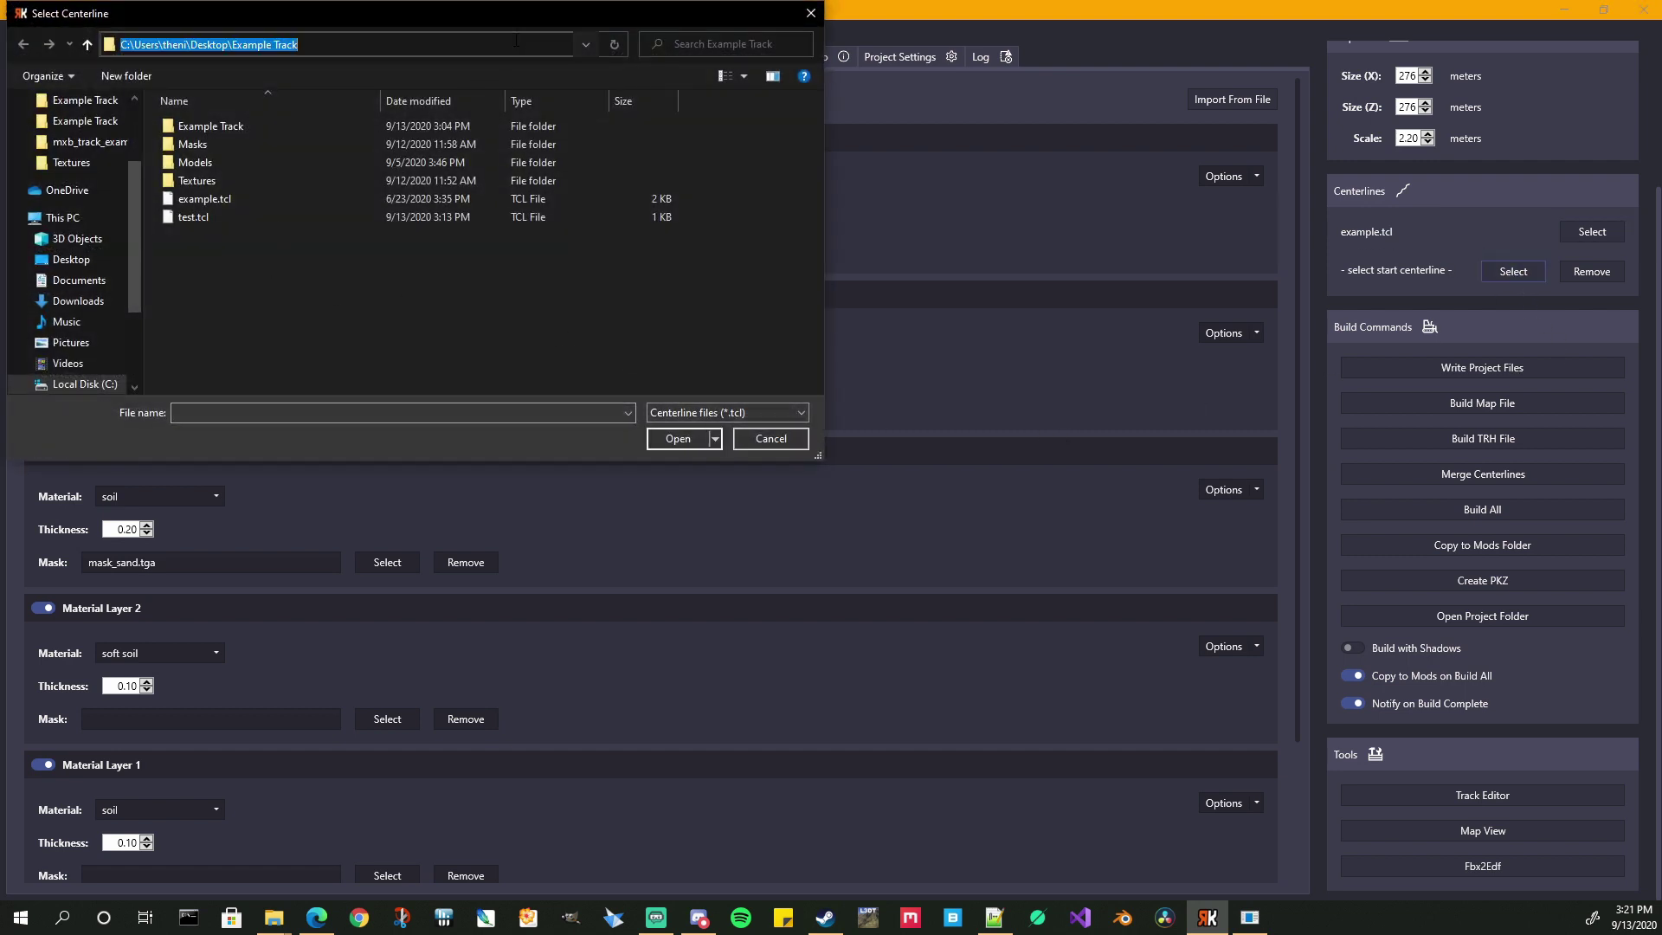
text(D:\Games\Mods\MX Bikes - Track Building\mxb_track_example)
key(Return)
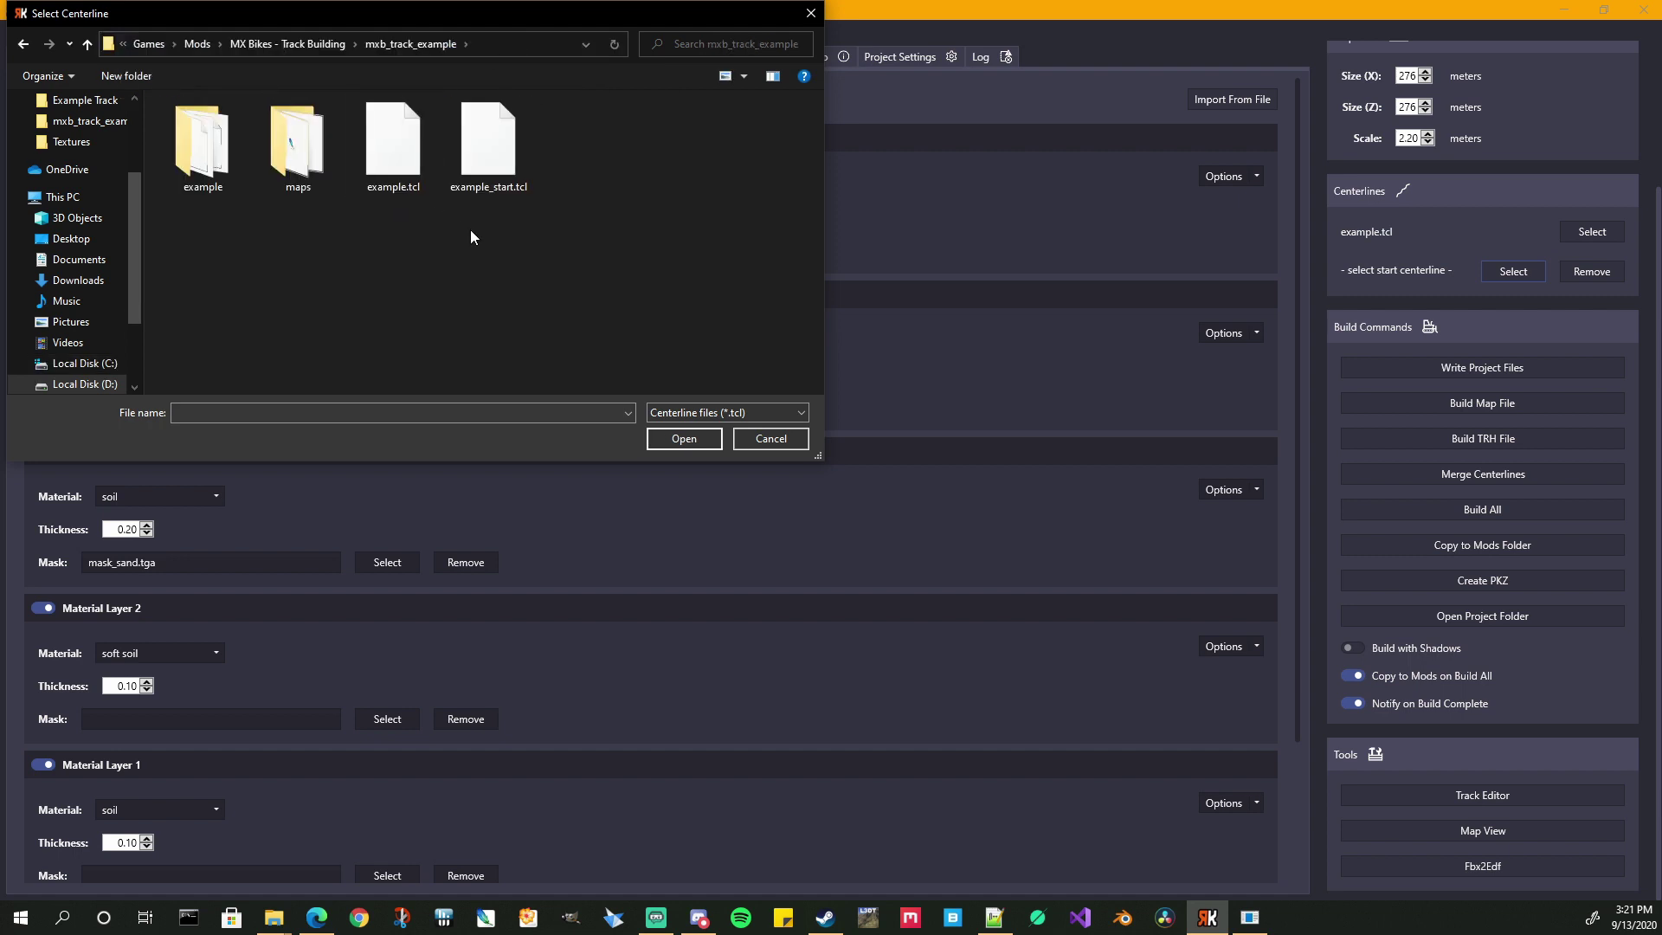
click(497, 156)
click(684, 439)
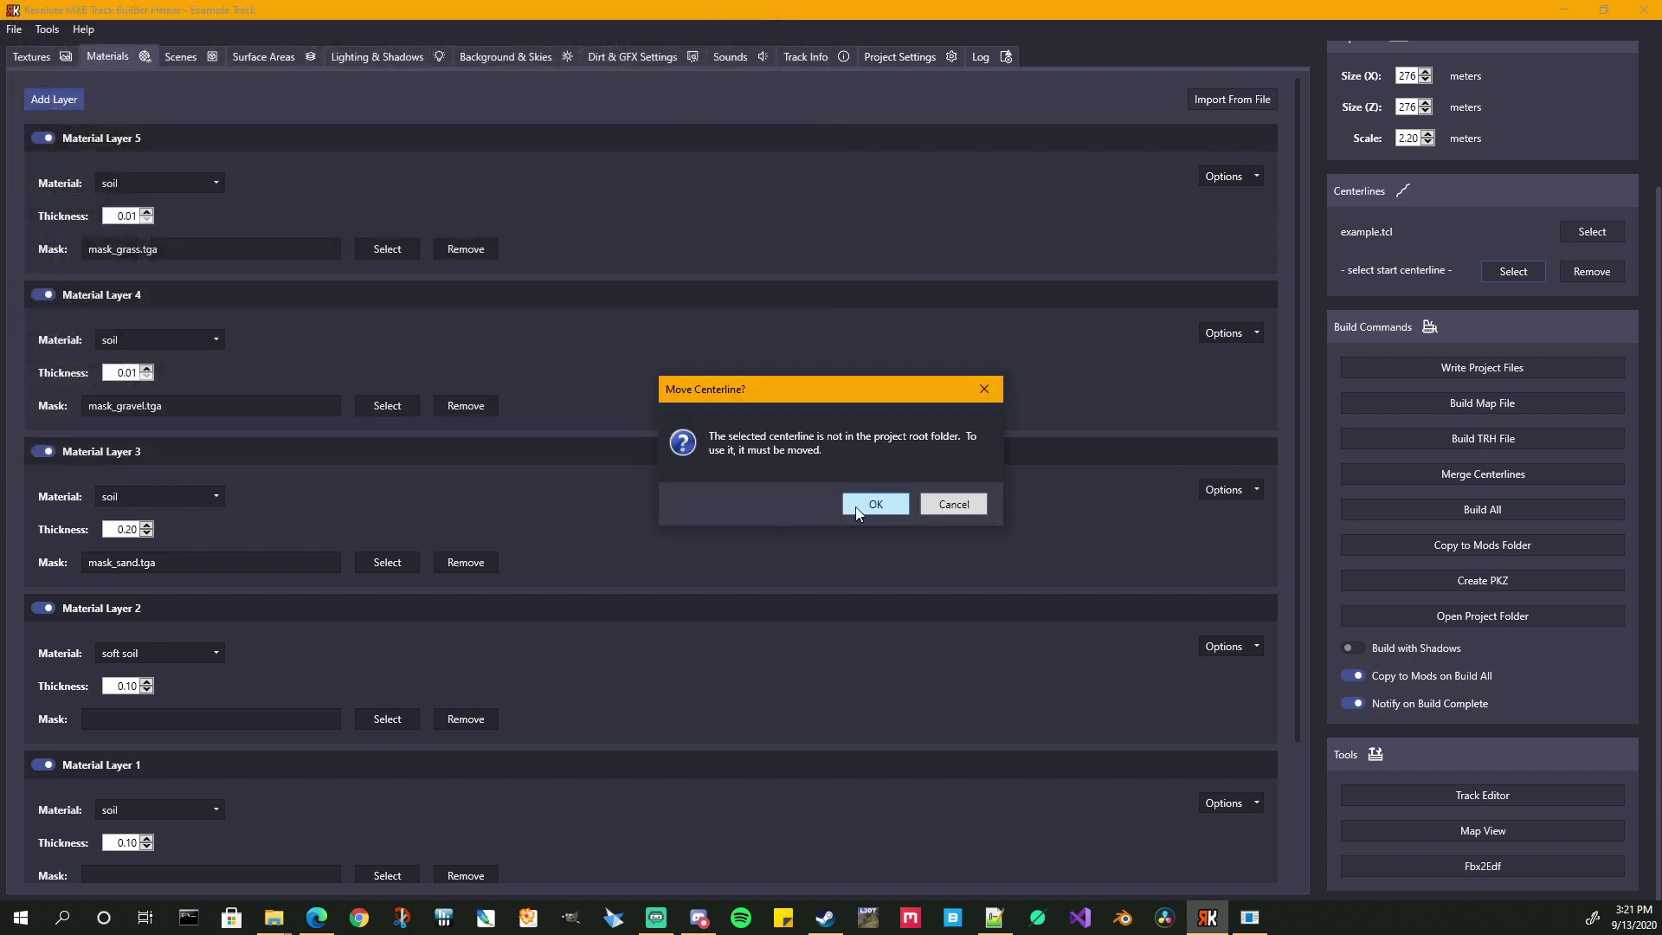
click(872, 506)
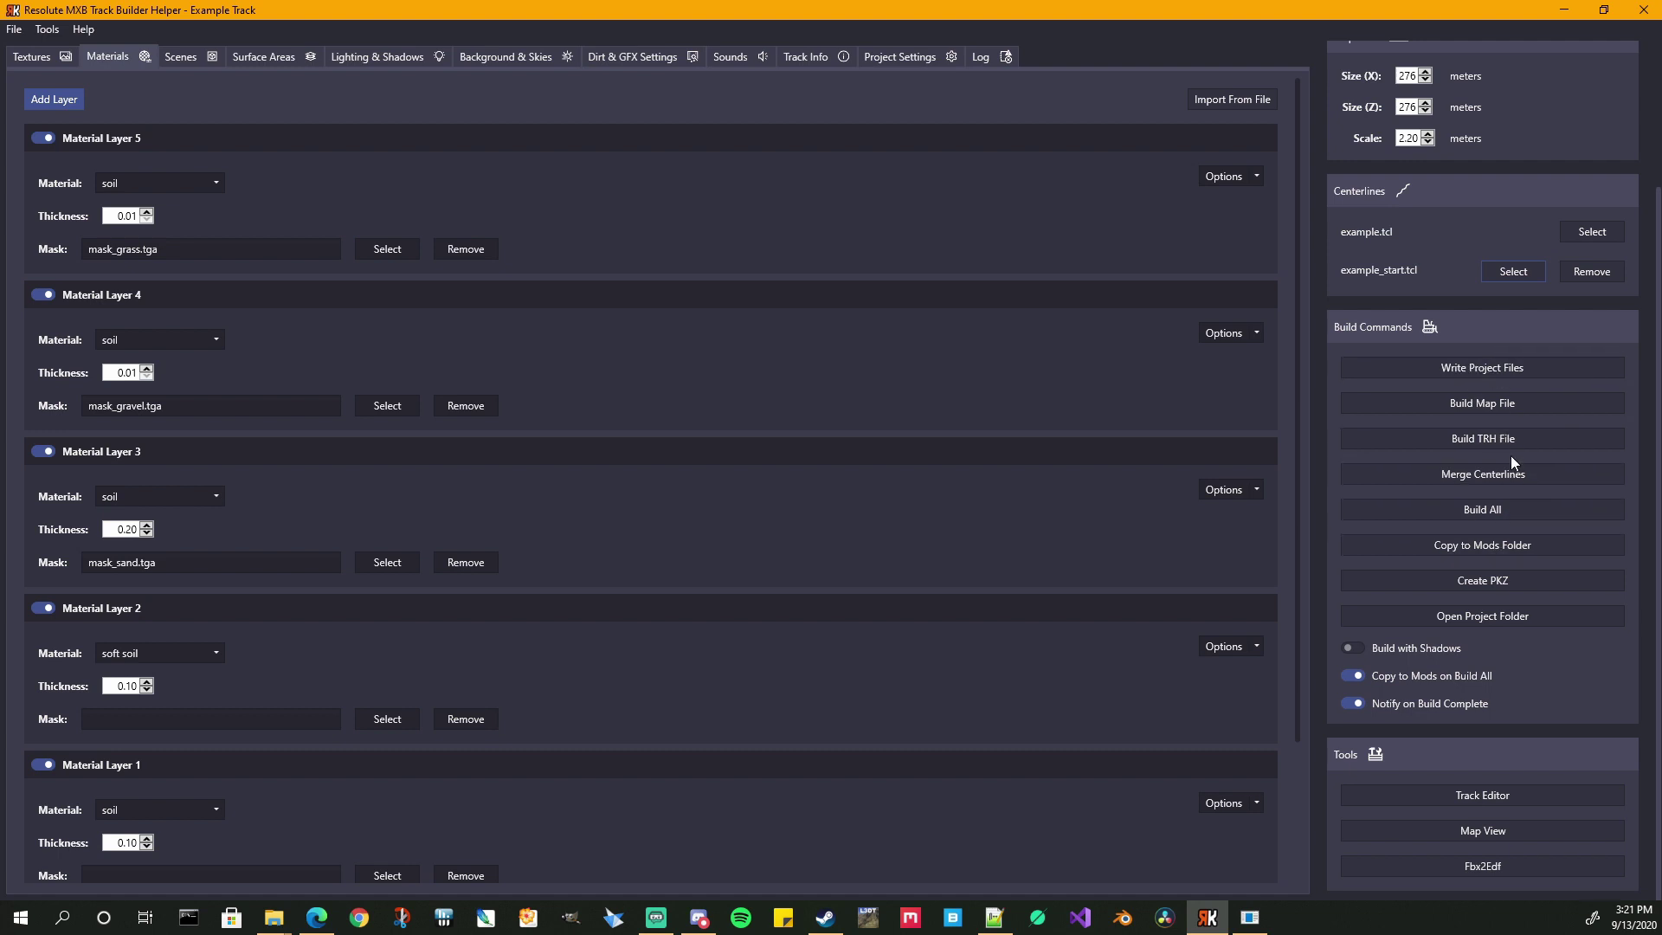
- Merge the project's centerlines, load Example Track.trh in Track Editor to inspect the main and start lines, and close the editor
click(1466, 476)
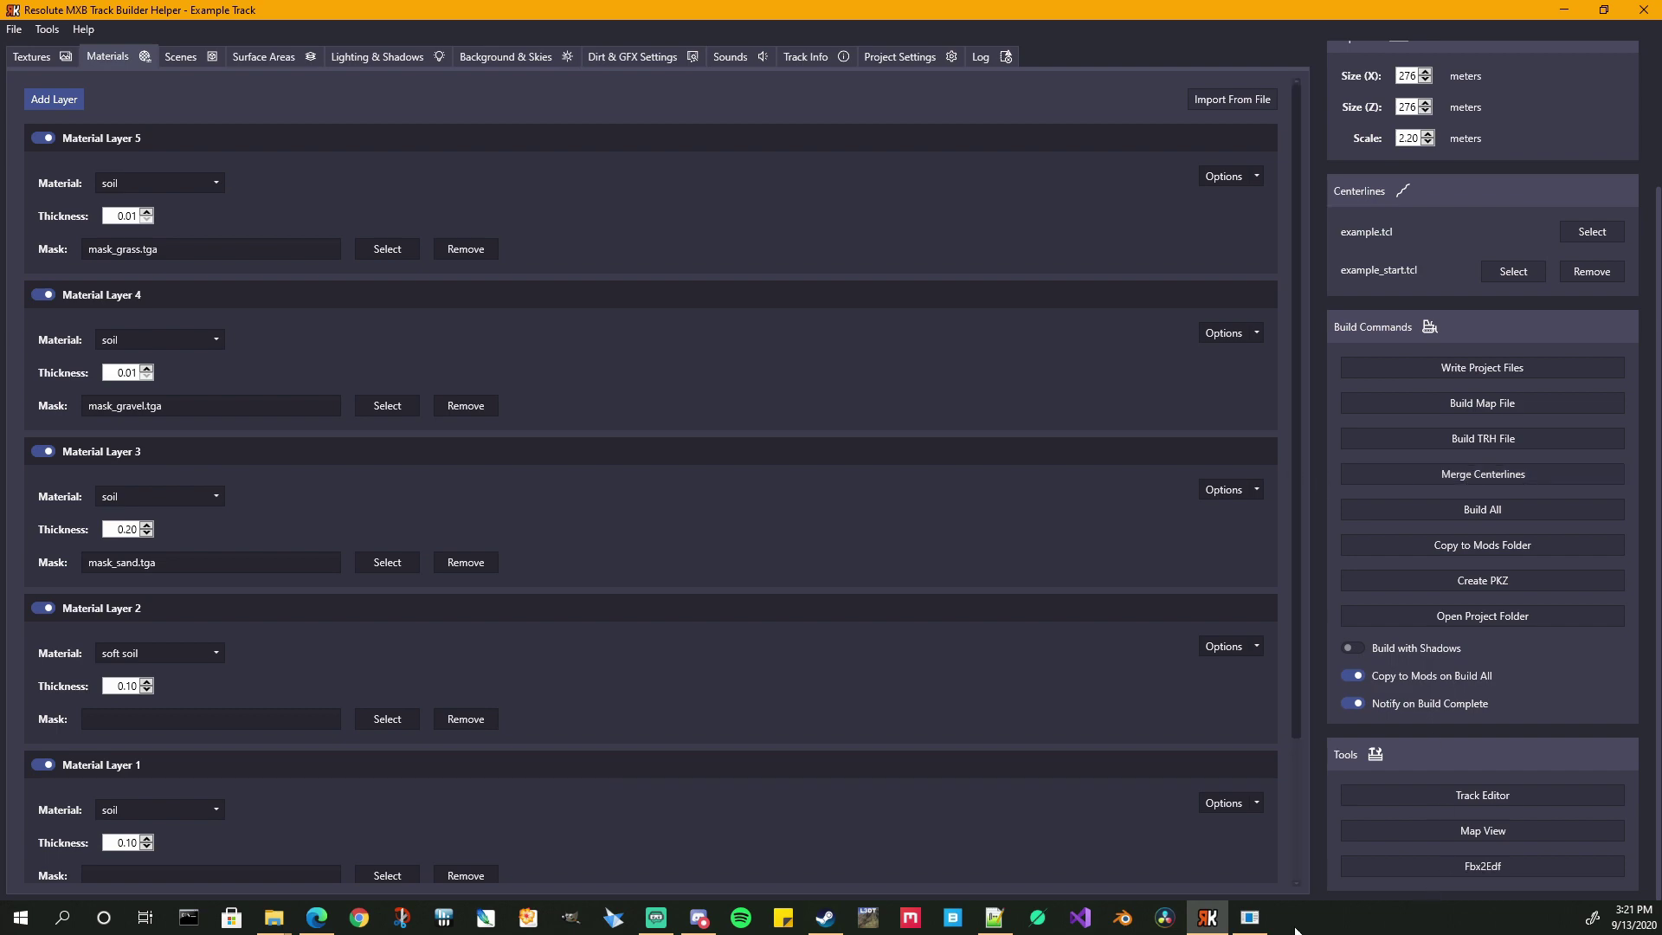
click(1251, 917)
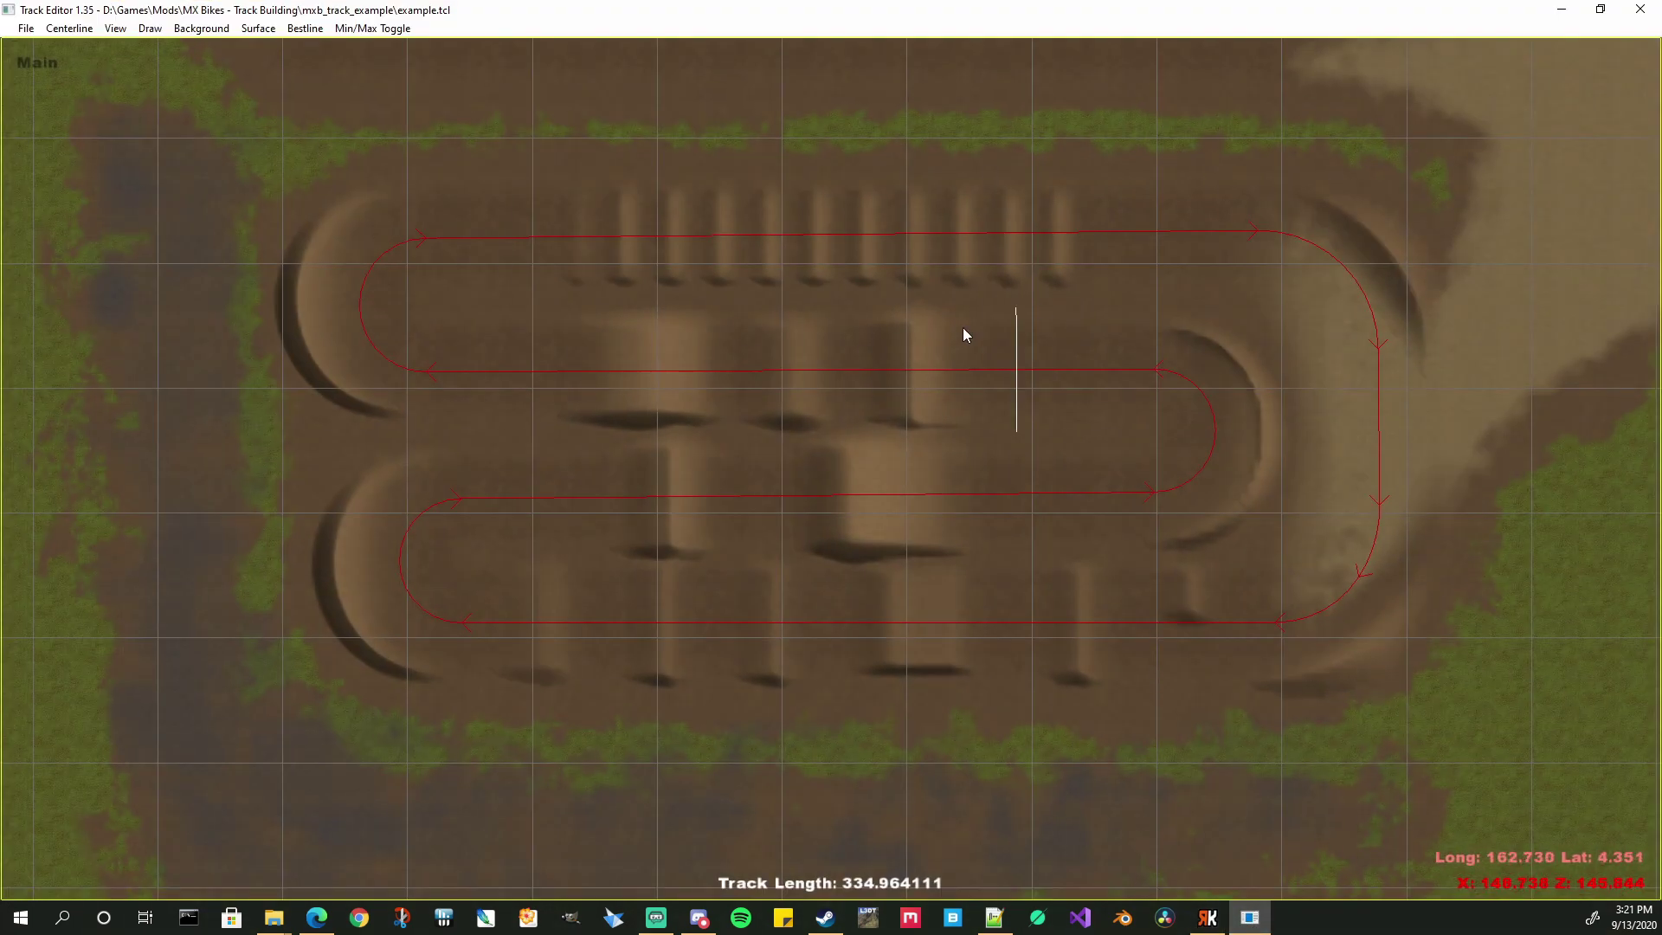
scroll(640, 322, down, 3)
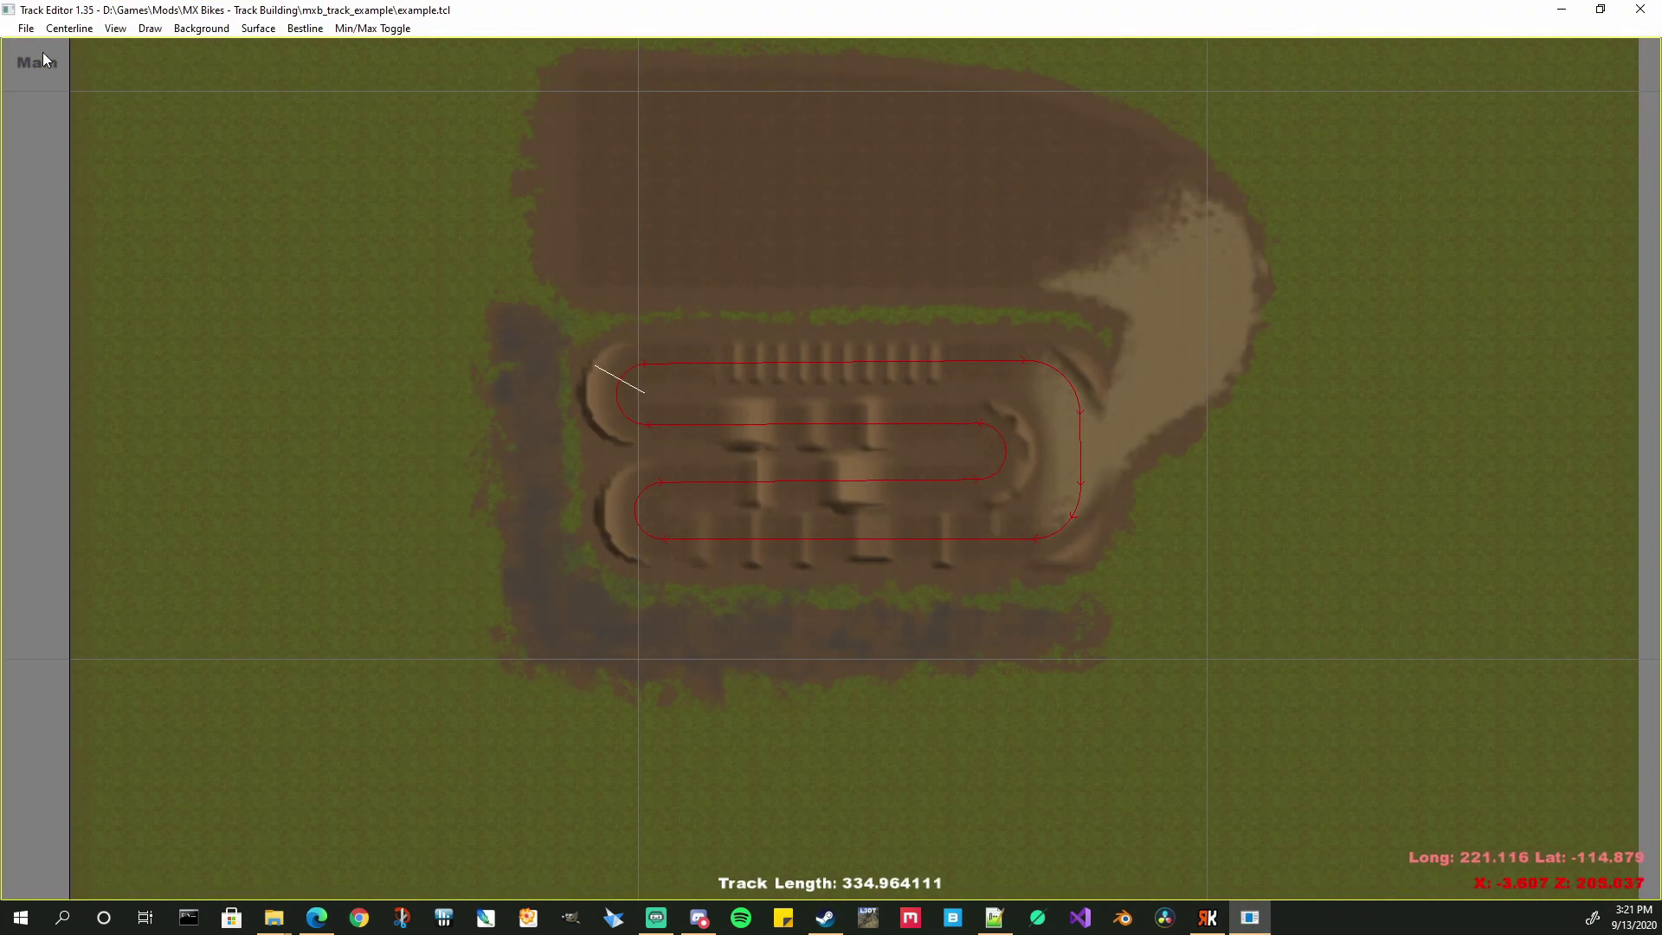
click(26, 29)
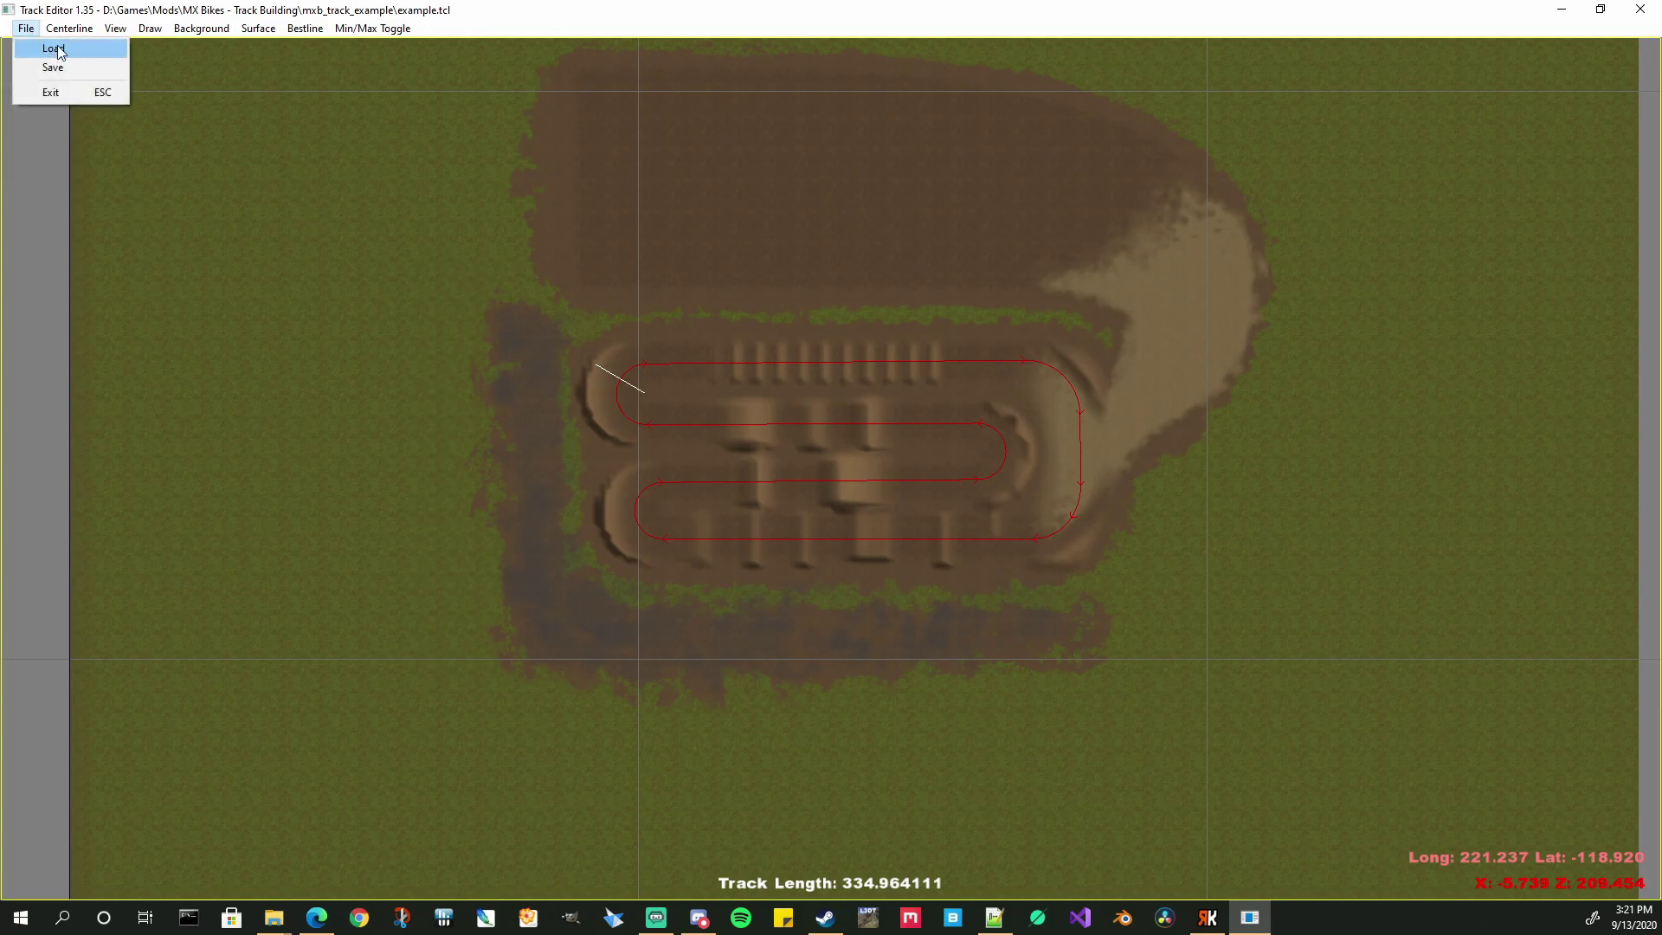
click(53, 47)
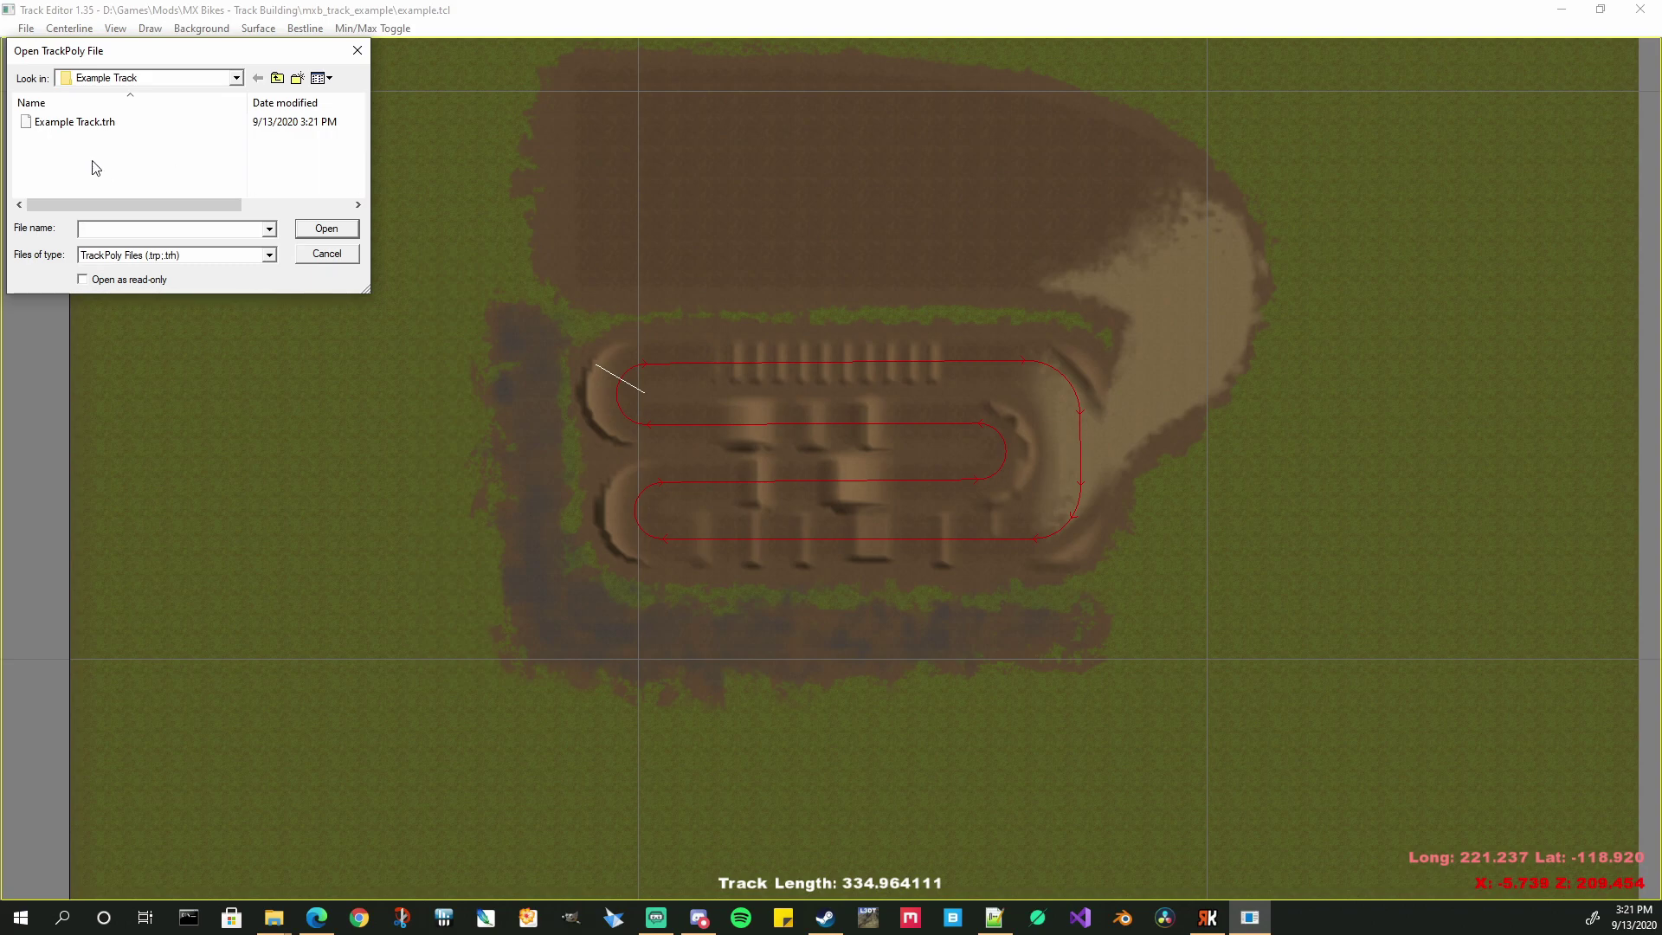
double_click(75, 122)
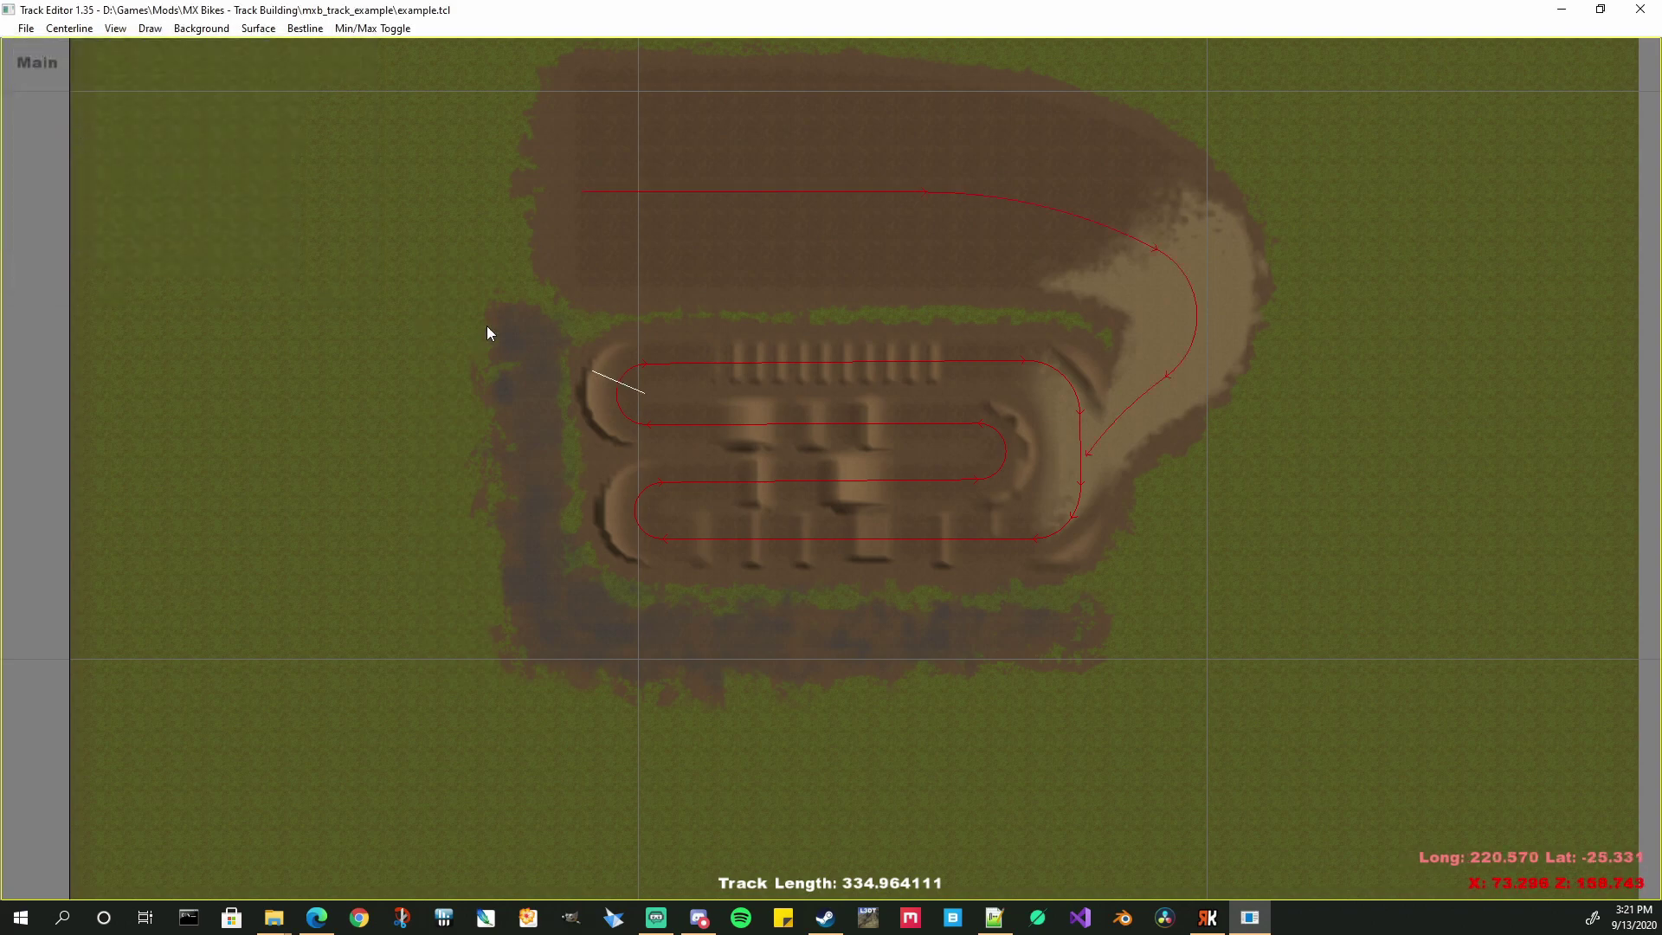
scroll(882, 256, up, 3)
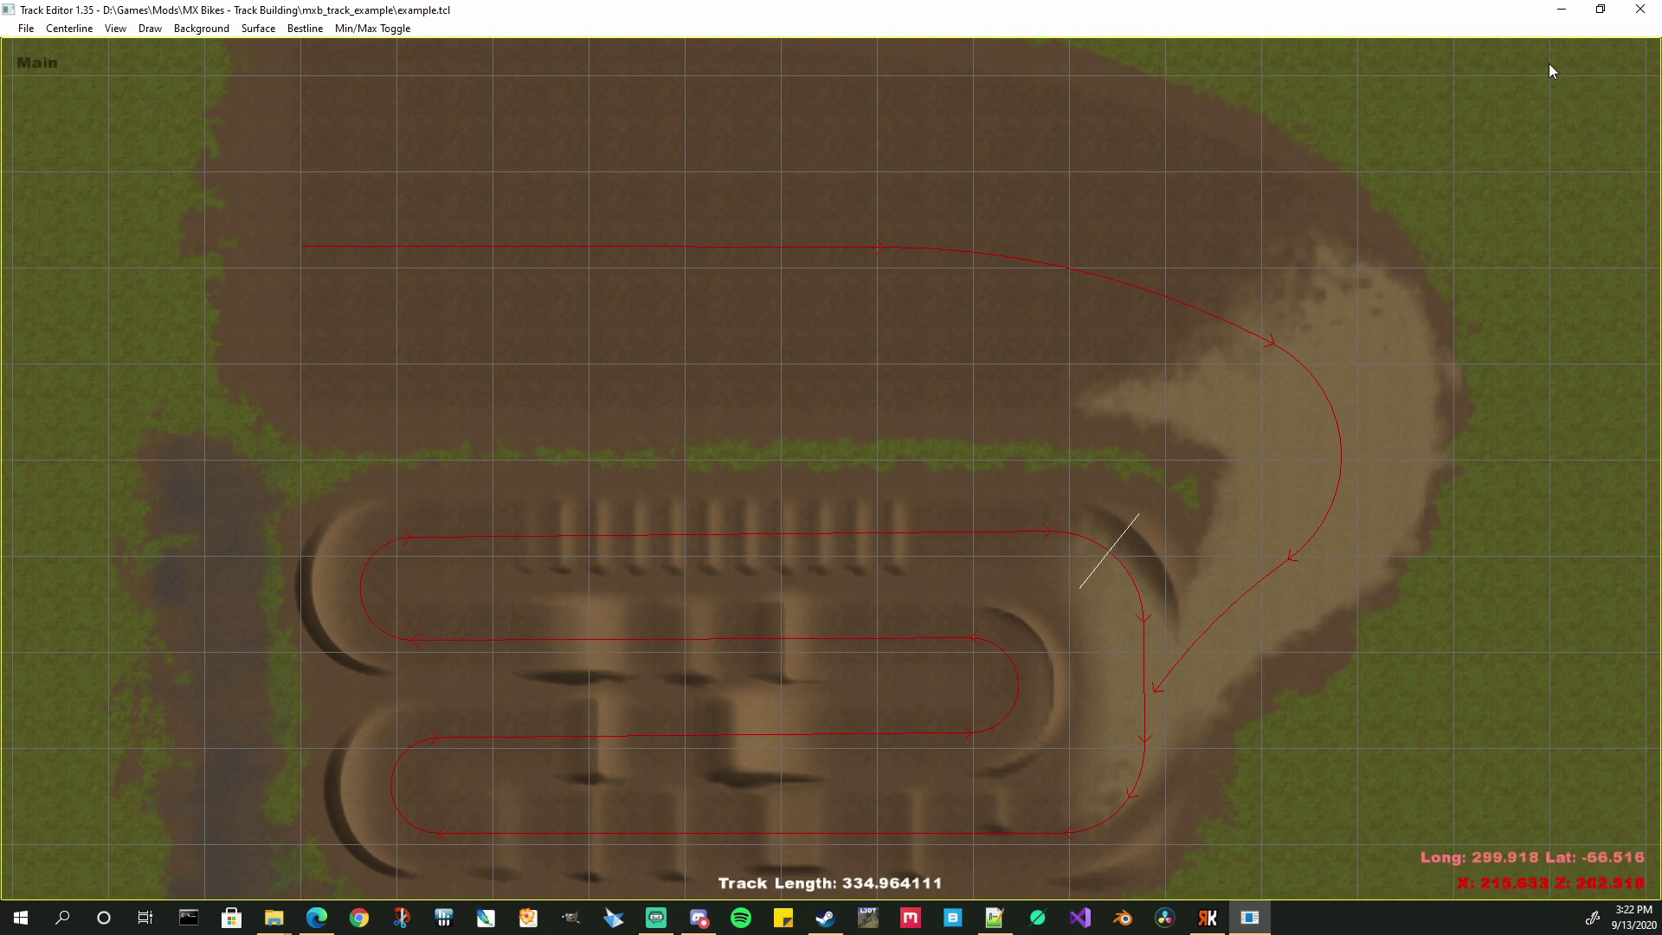
click(1640, 12)
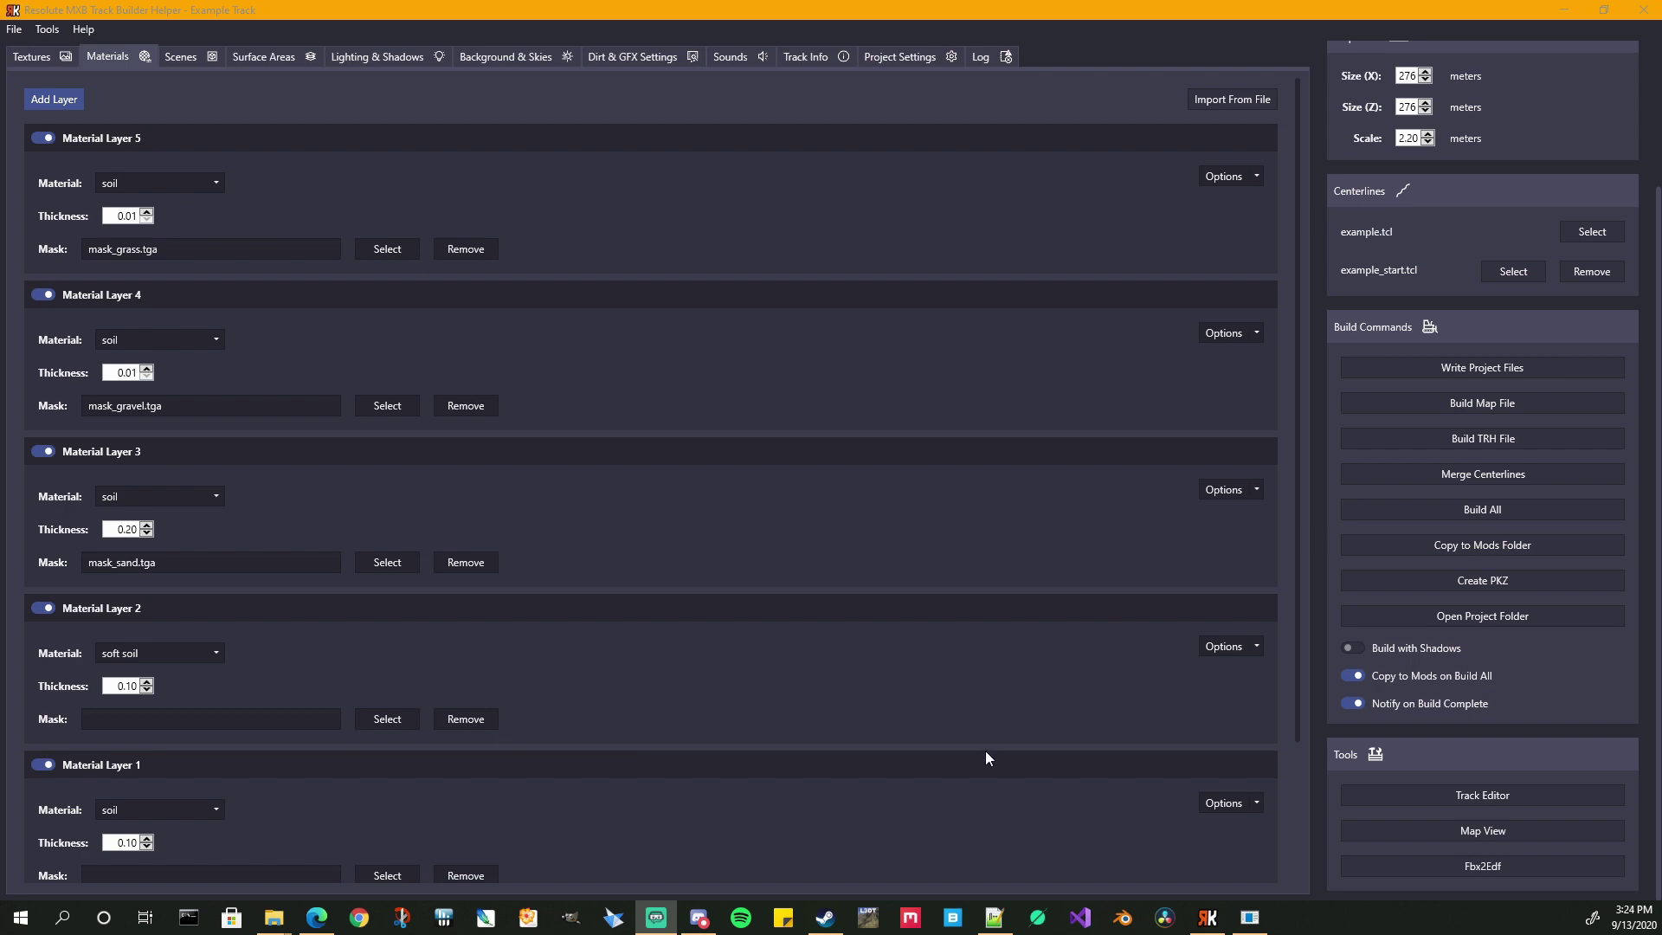
- Copy example.rdf and gate.edf from the mxb_track_example\example folder into the Desktop project's inner Example Track folder
mouse_move(279, 931)
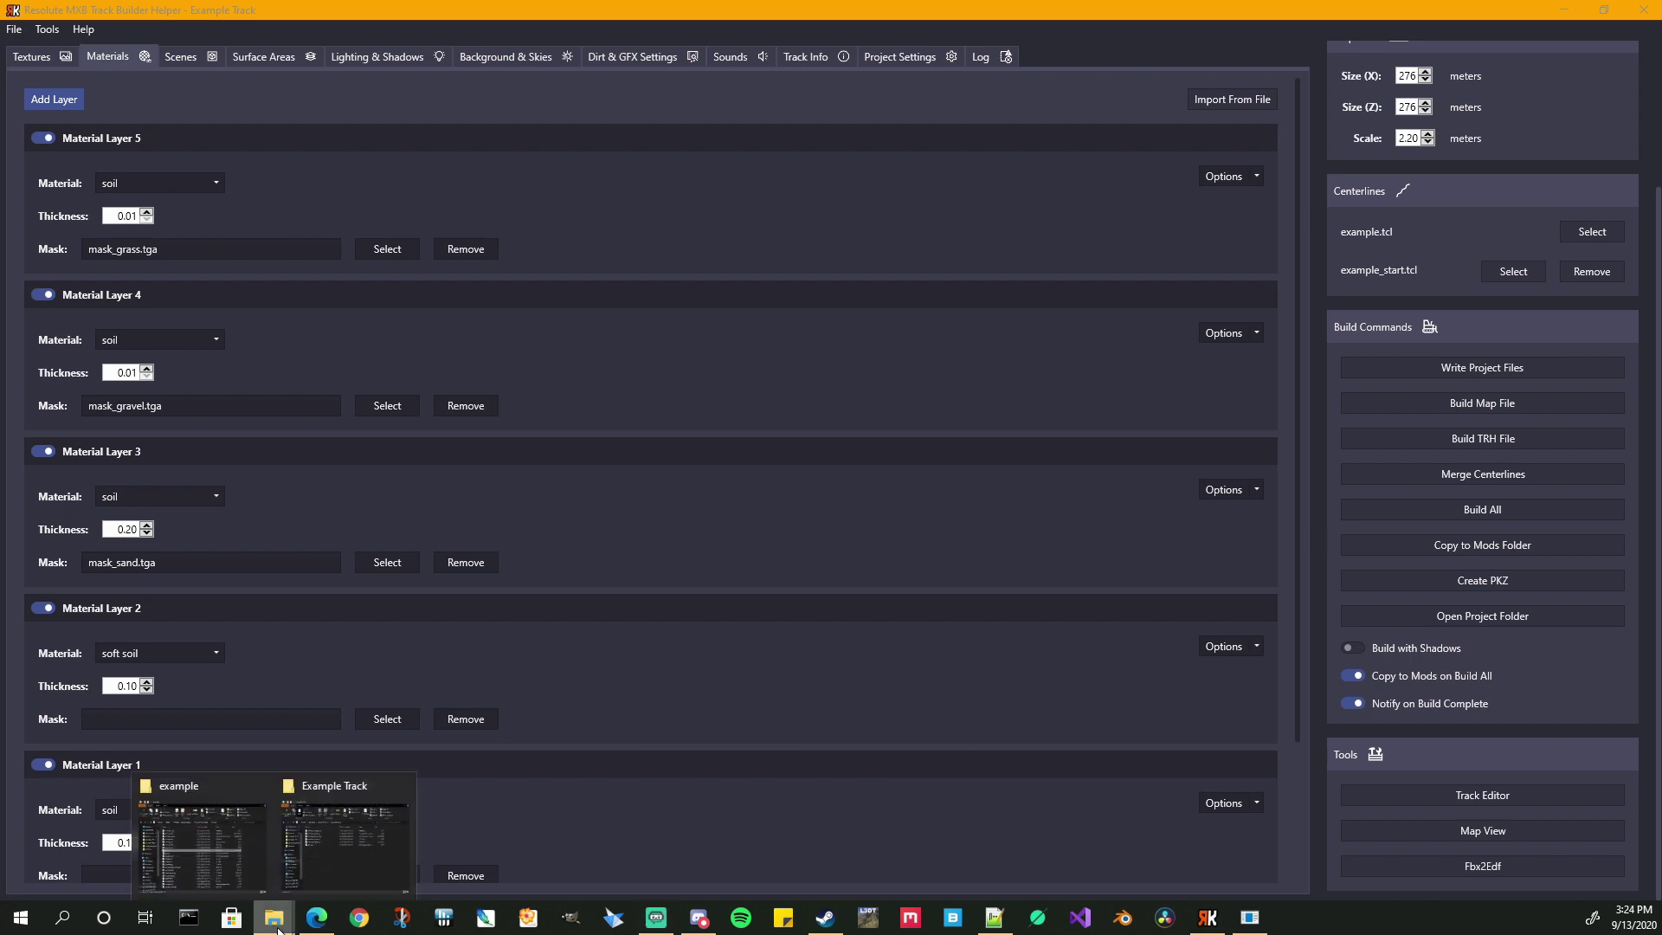
click(208, 857)
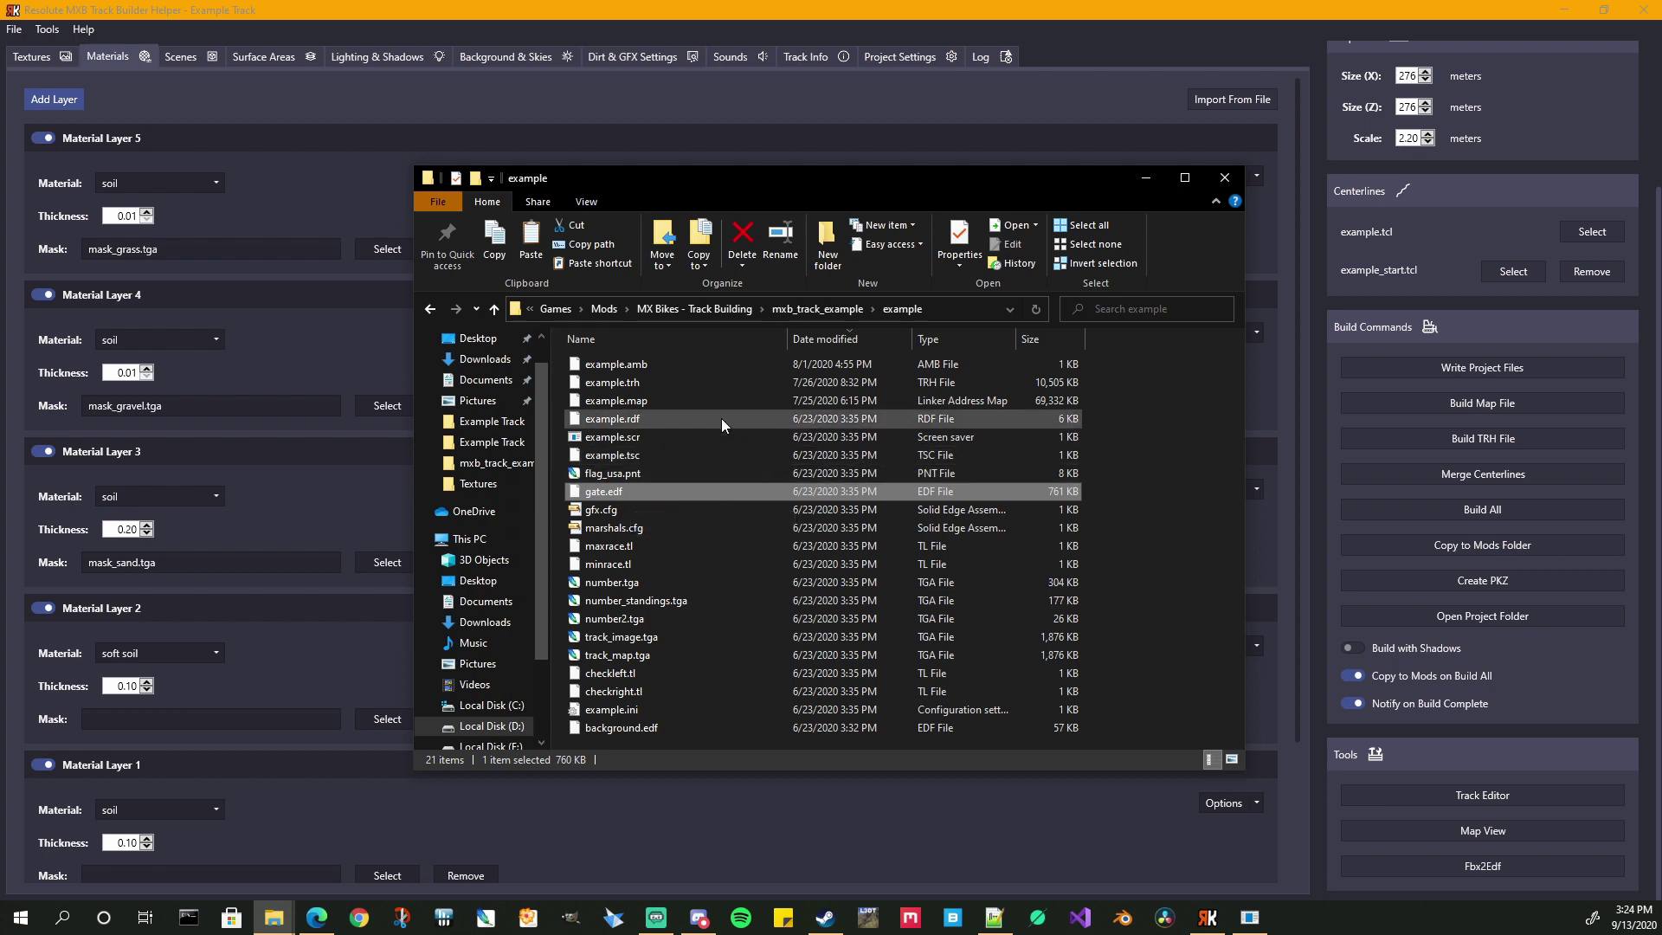
ctrl+click(653, 419)
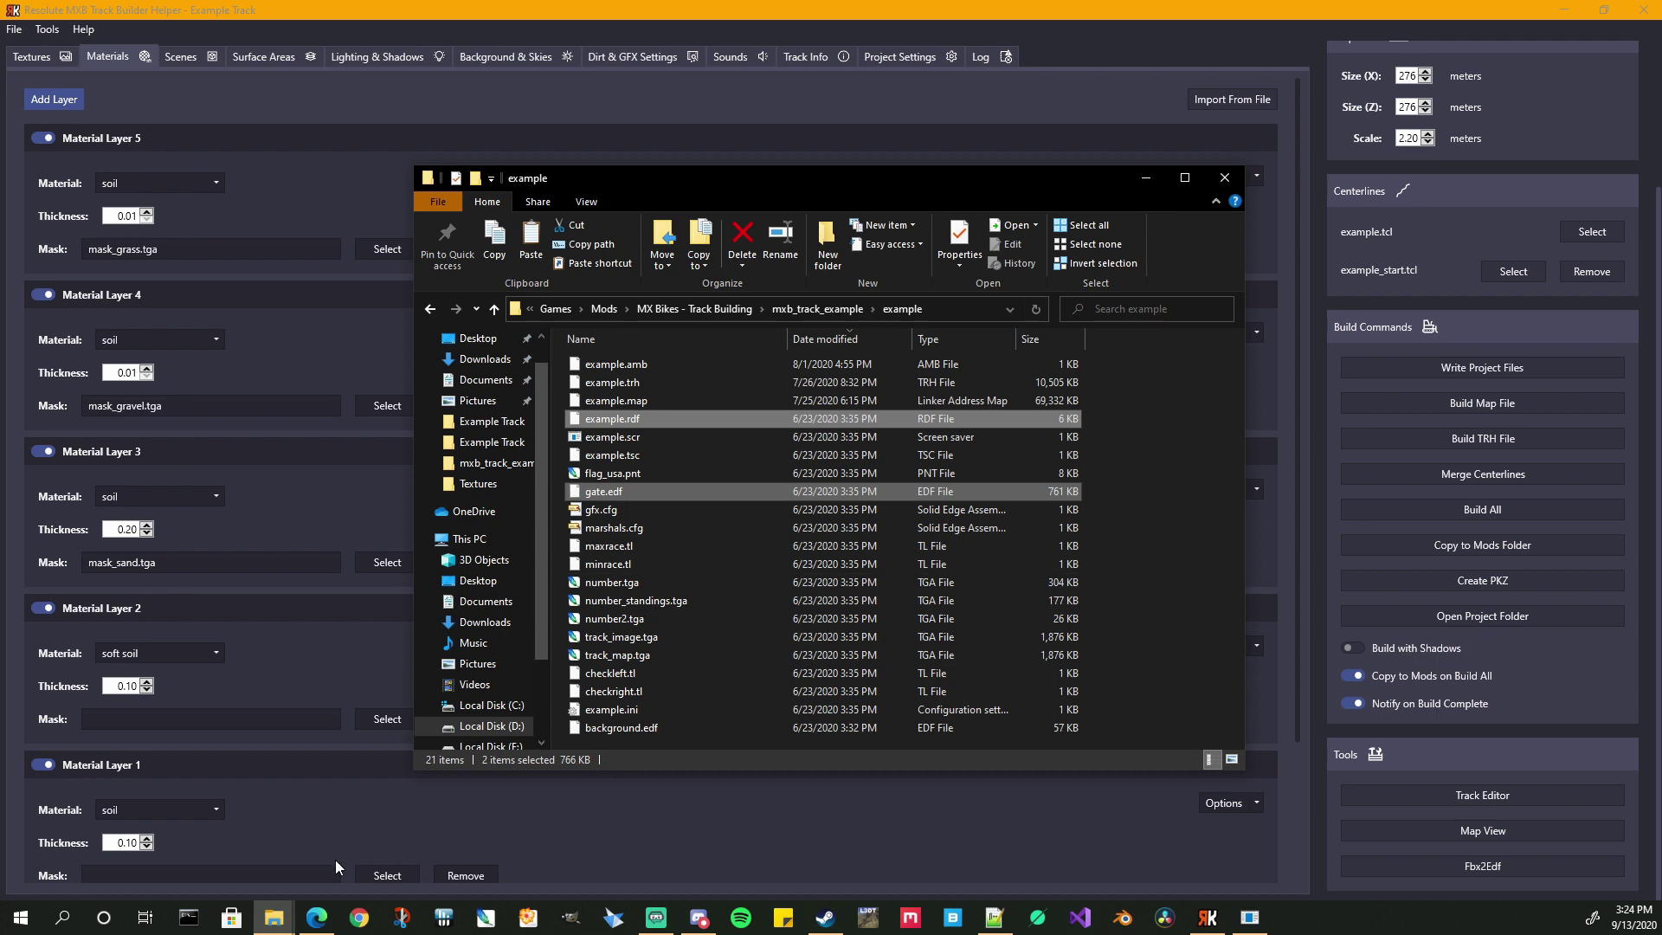
click(287, 920)
click(345, 831)
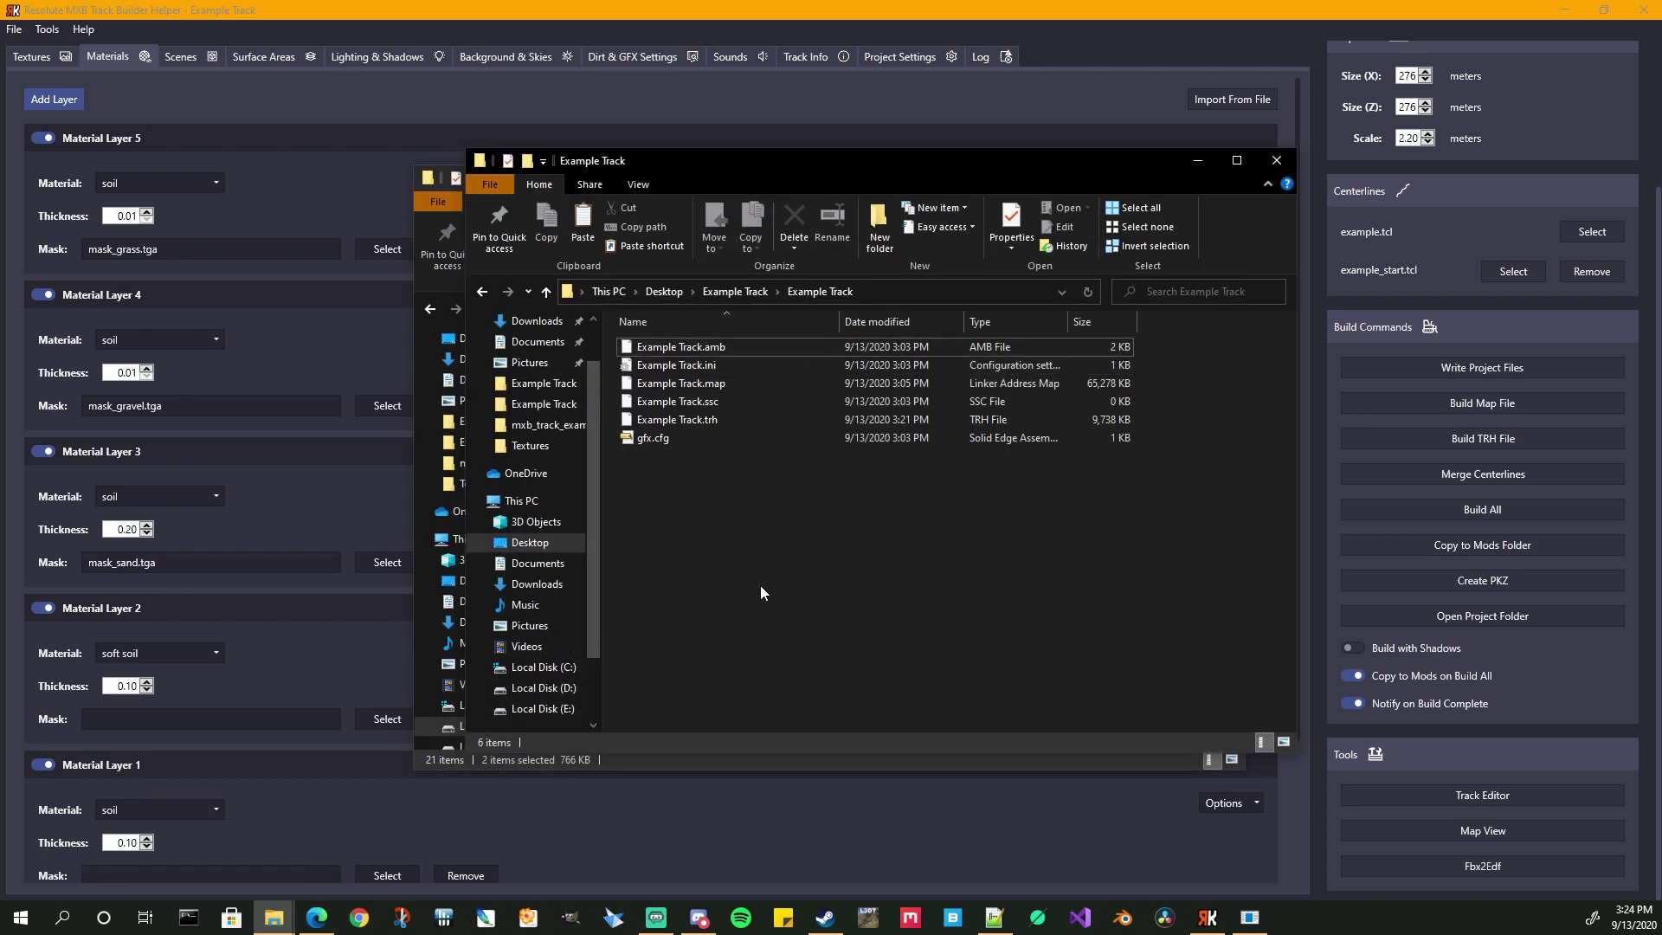
key(ctrl+v)
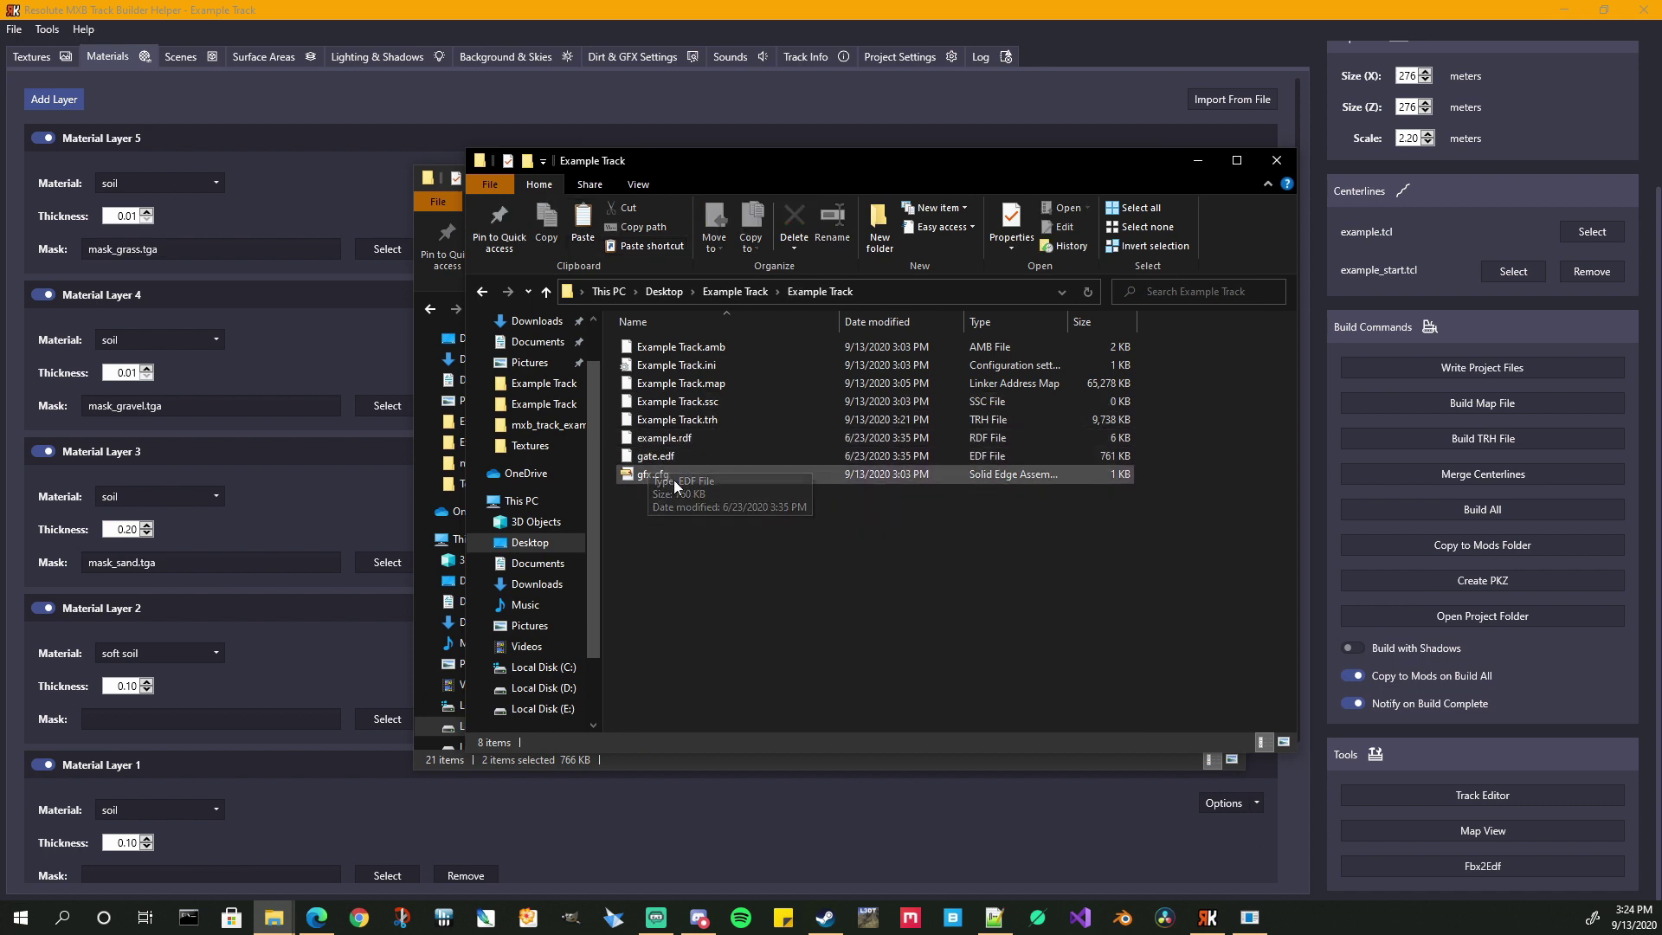
- Rename example.rdf in the Example Track folder to Example Track.rdf, matching the base name of Example Track.trh
click(672, 422)
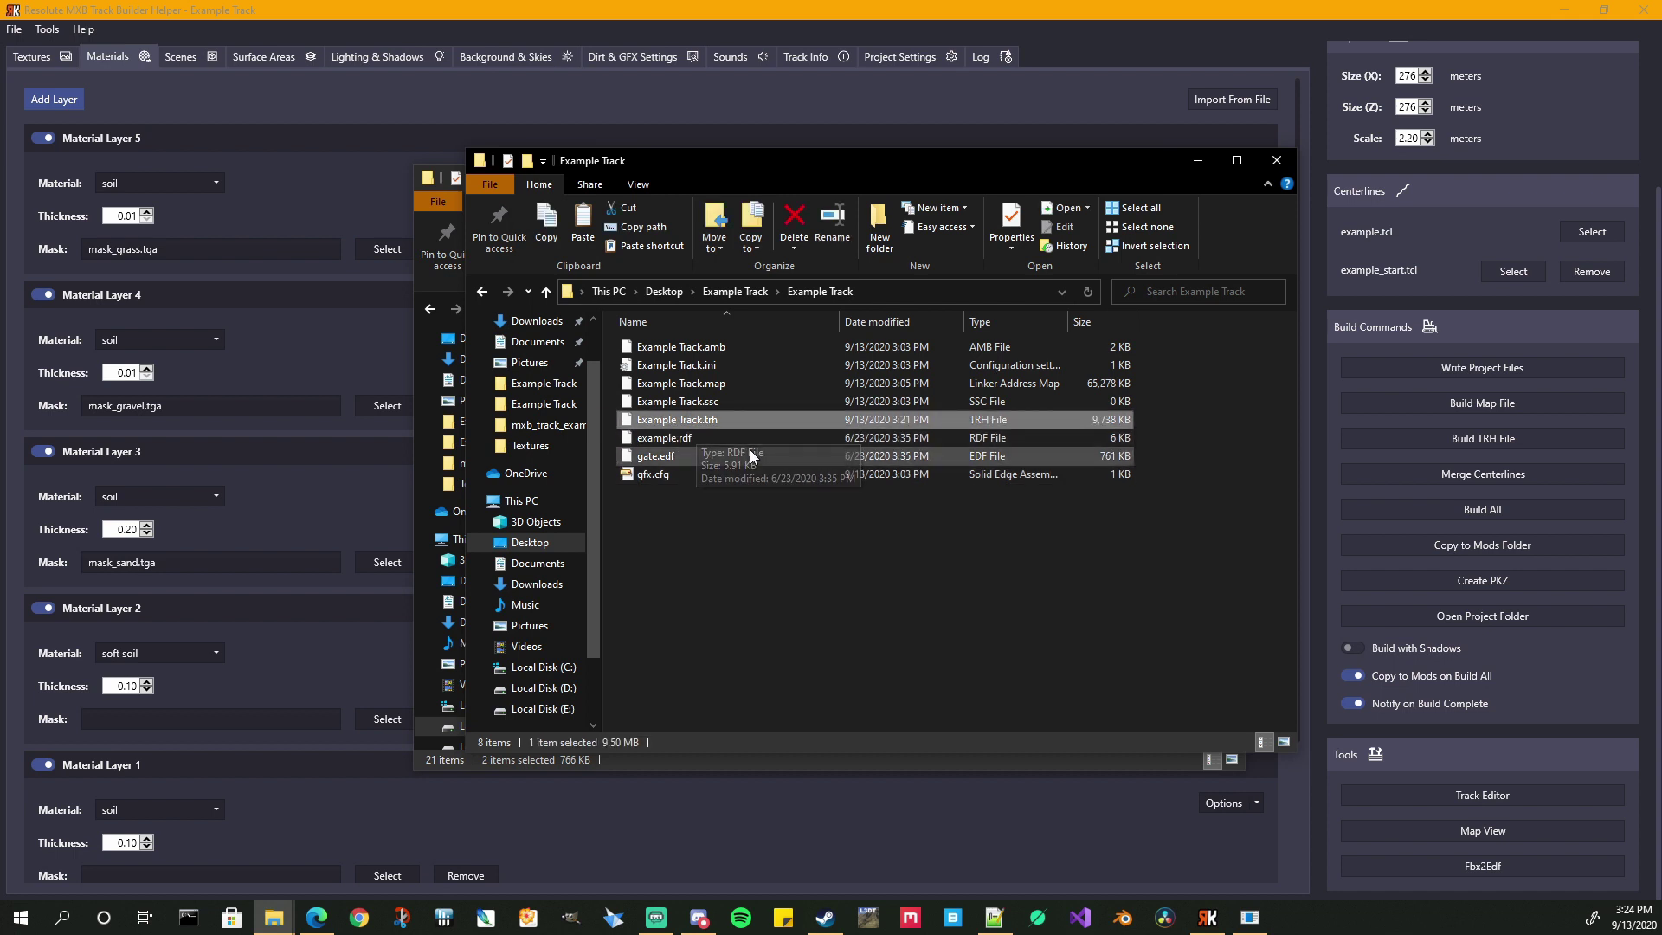
key(F2)
key(ctrl+c)
click(656, 436)
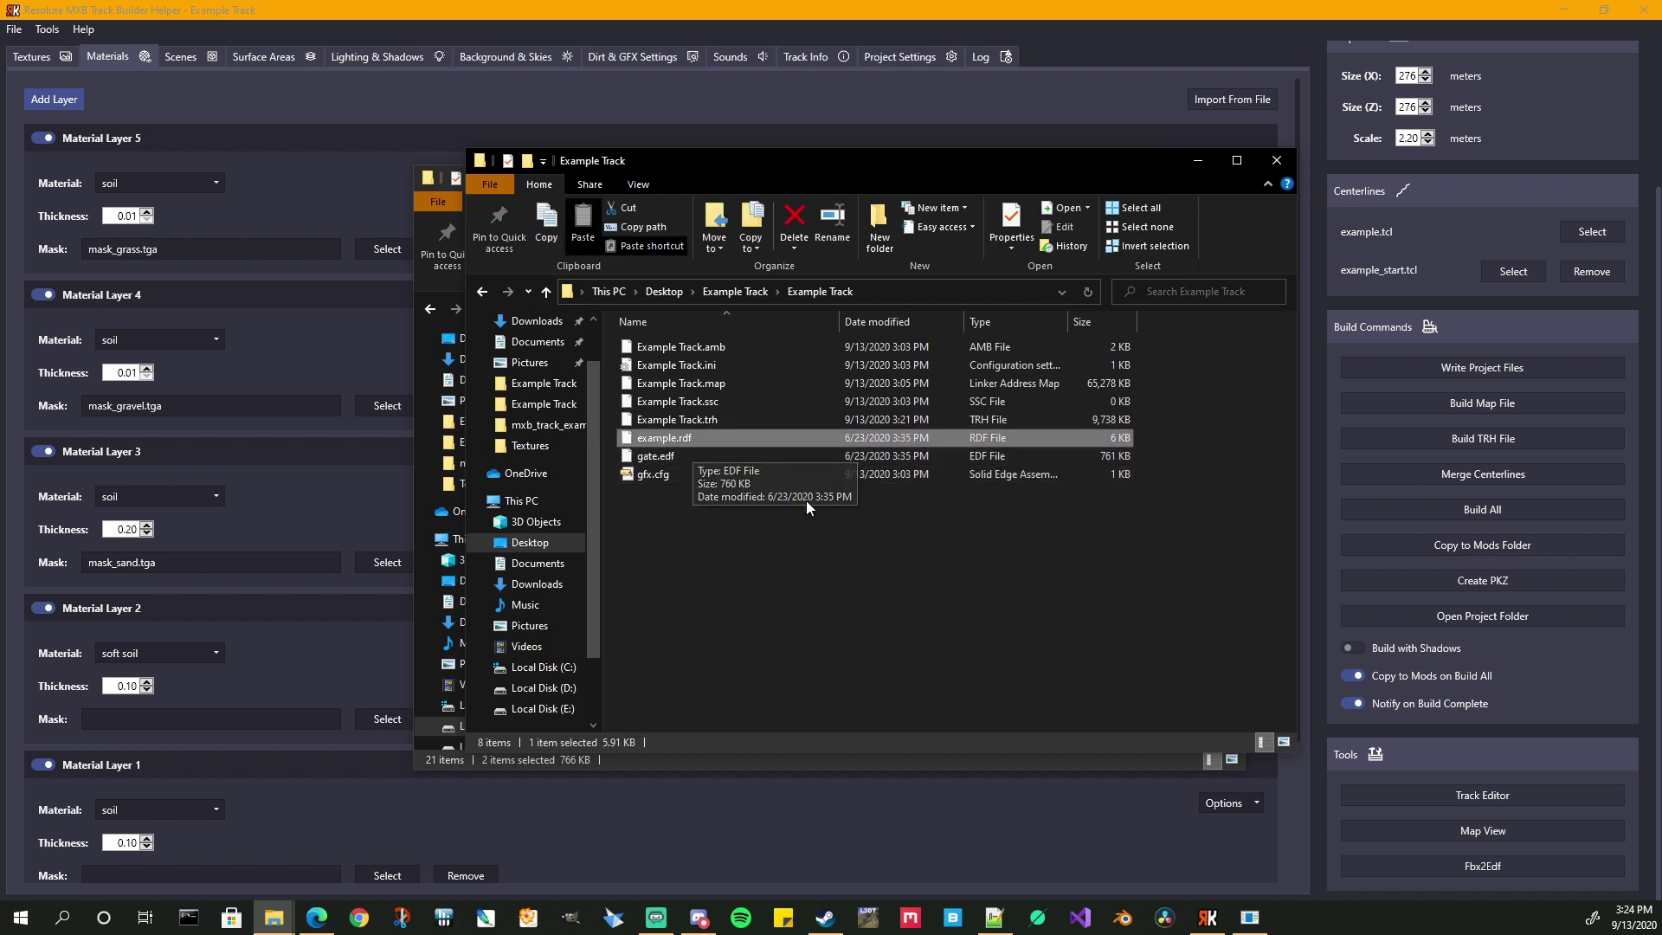
key(F2)
key(ctrl+v)
click(737, 599)
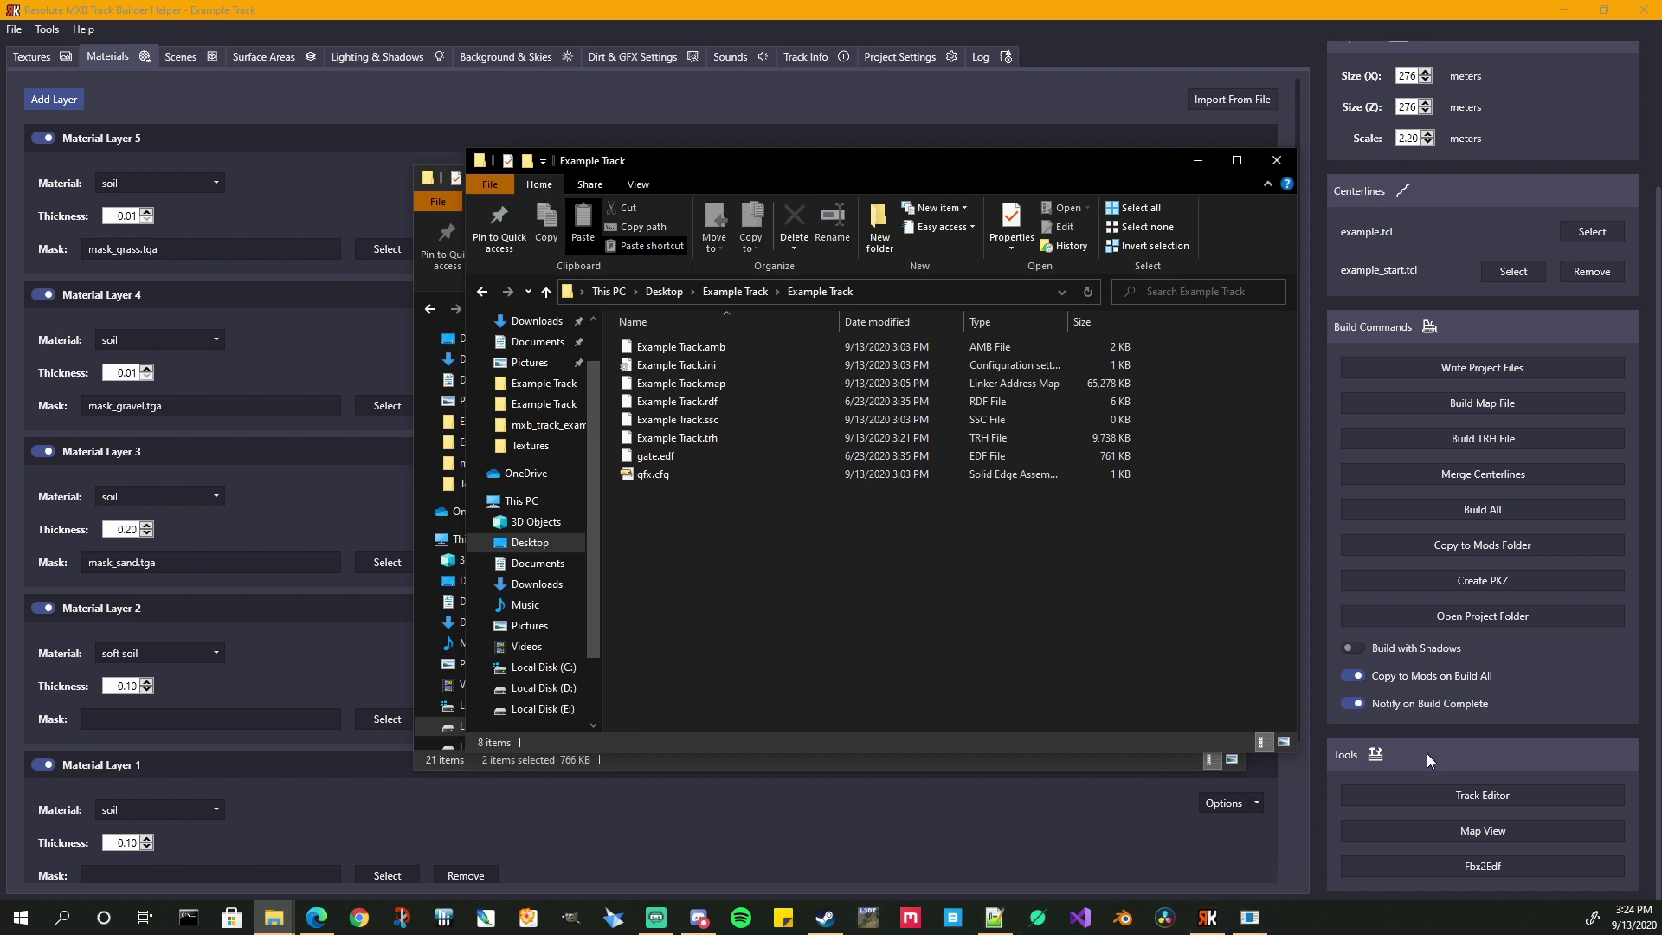
- In Track Editor, open the race data, set its game type to MX Bikes, and load Example Track.rdf
click(1482, 795)
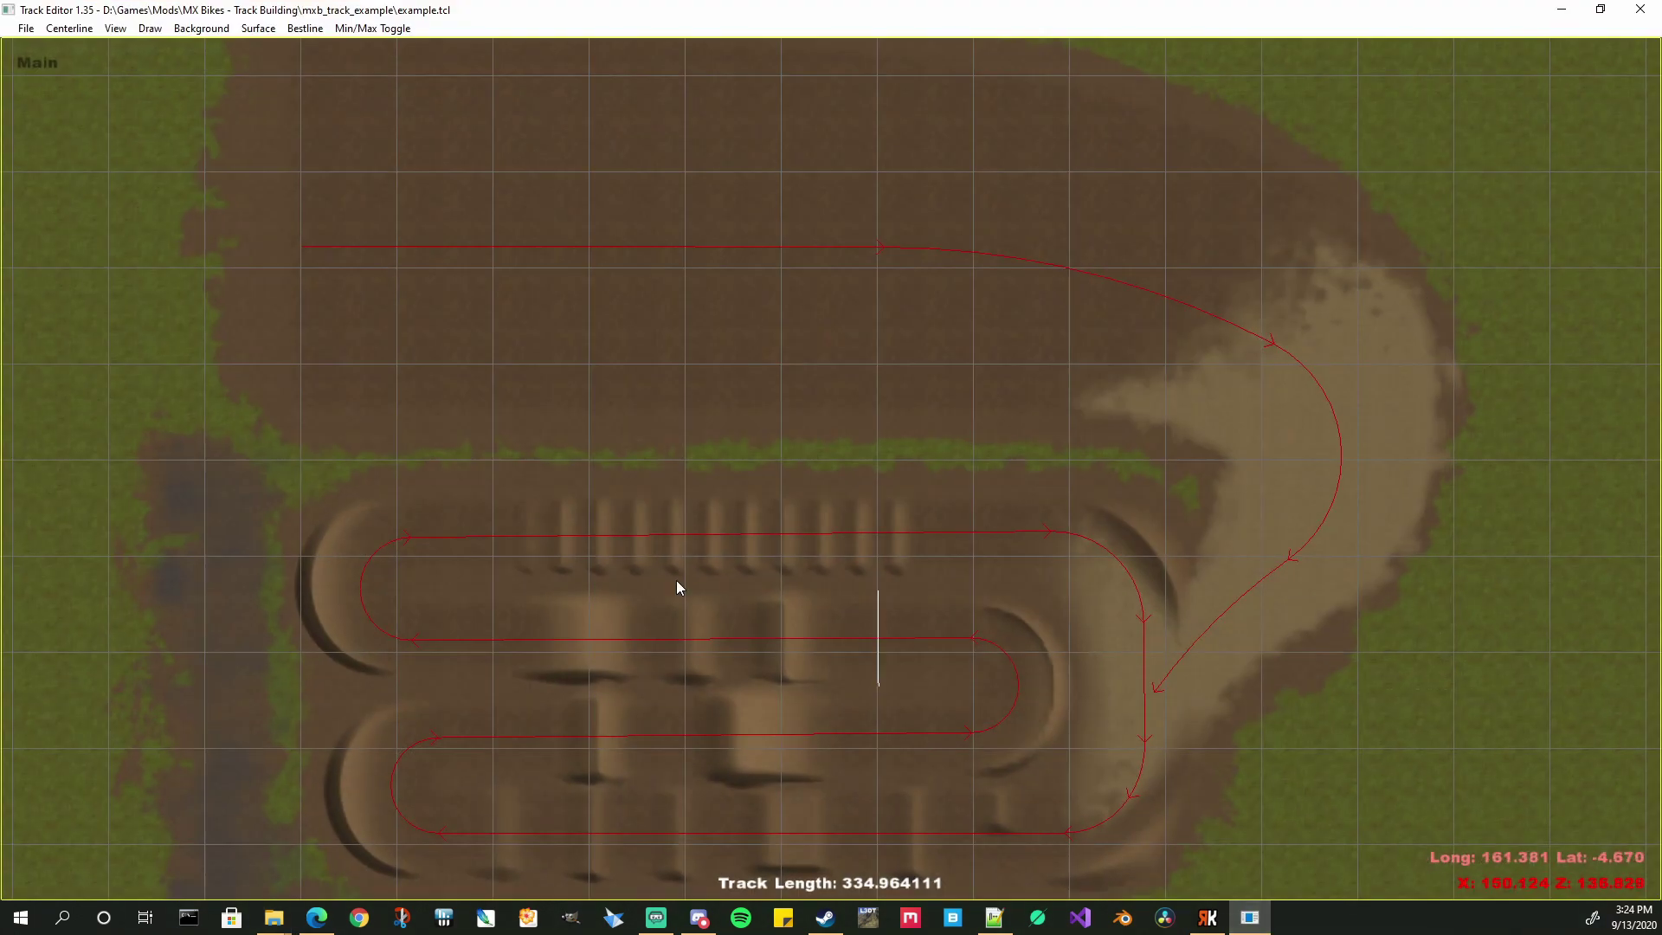
click(114, 31)
click(150, 49)
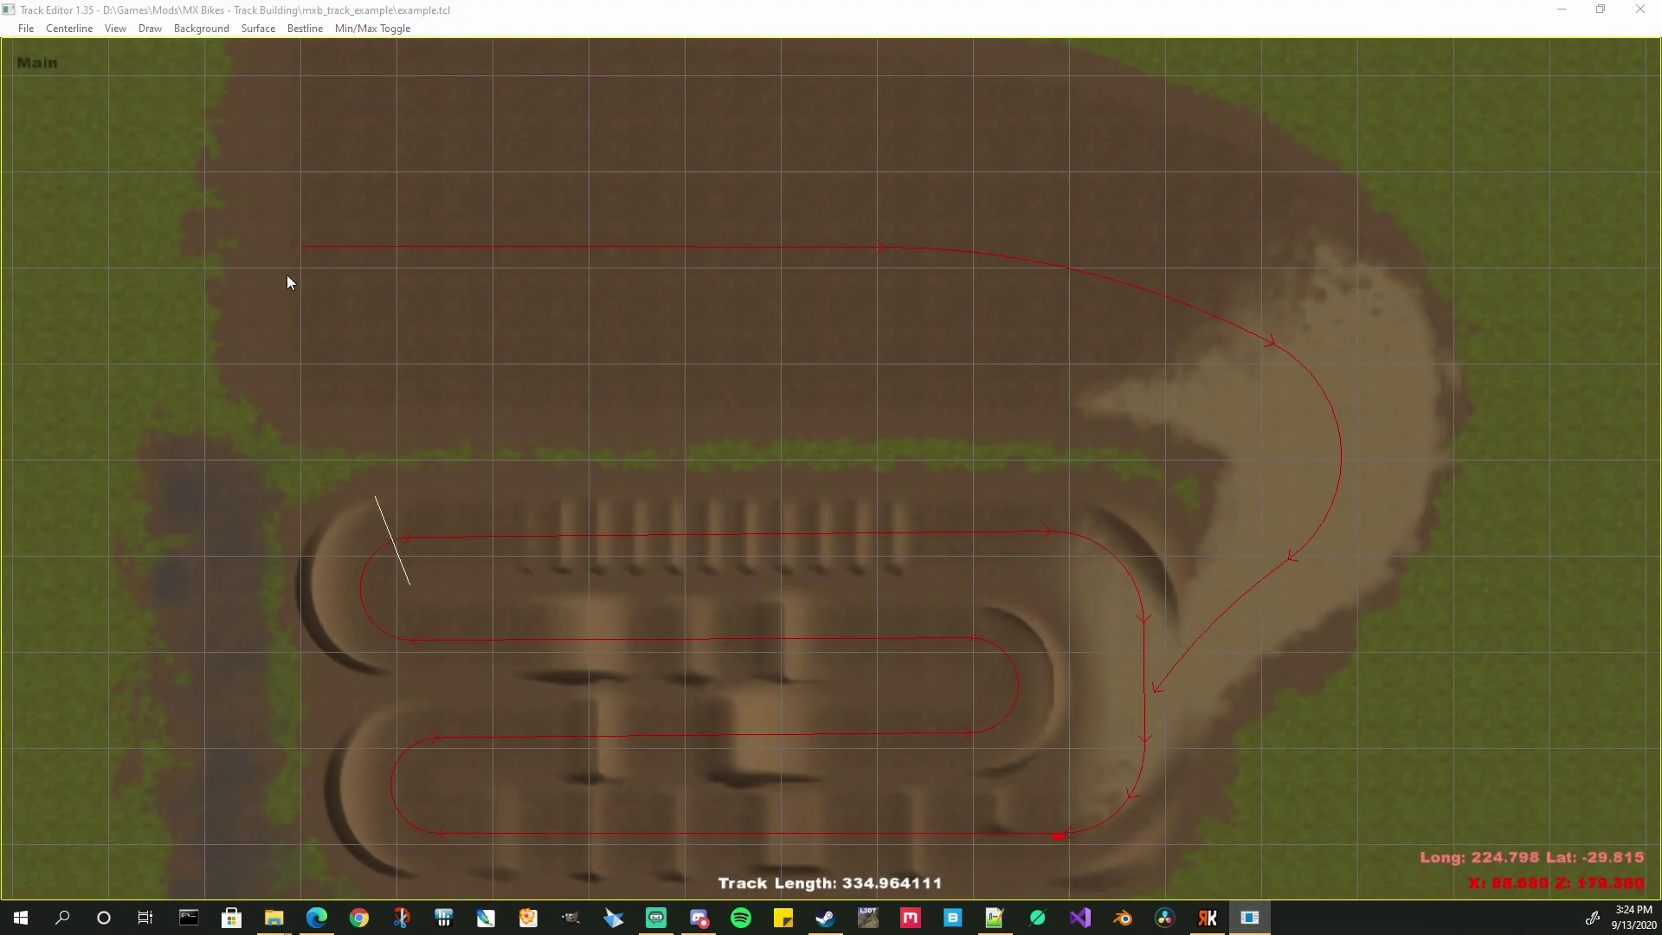
drag(274, 180, 255, 102)
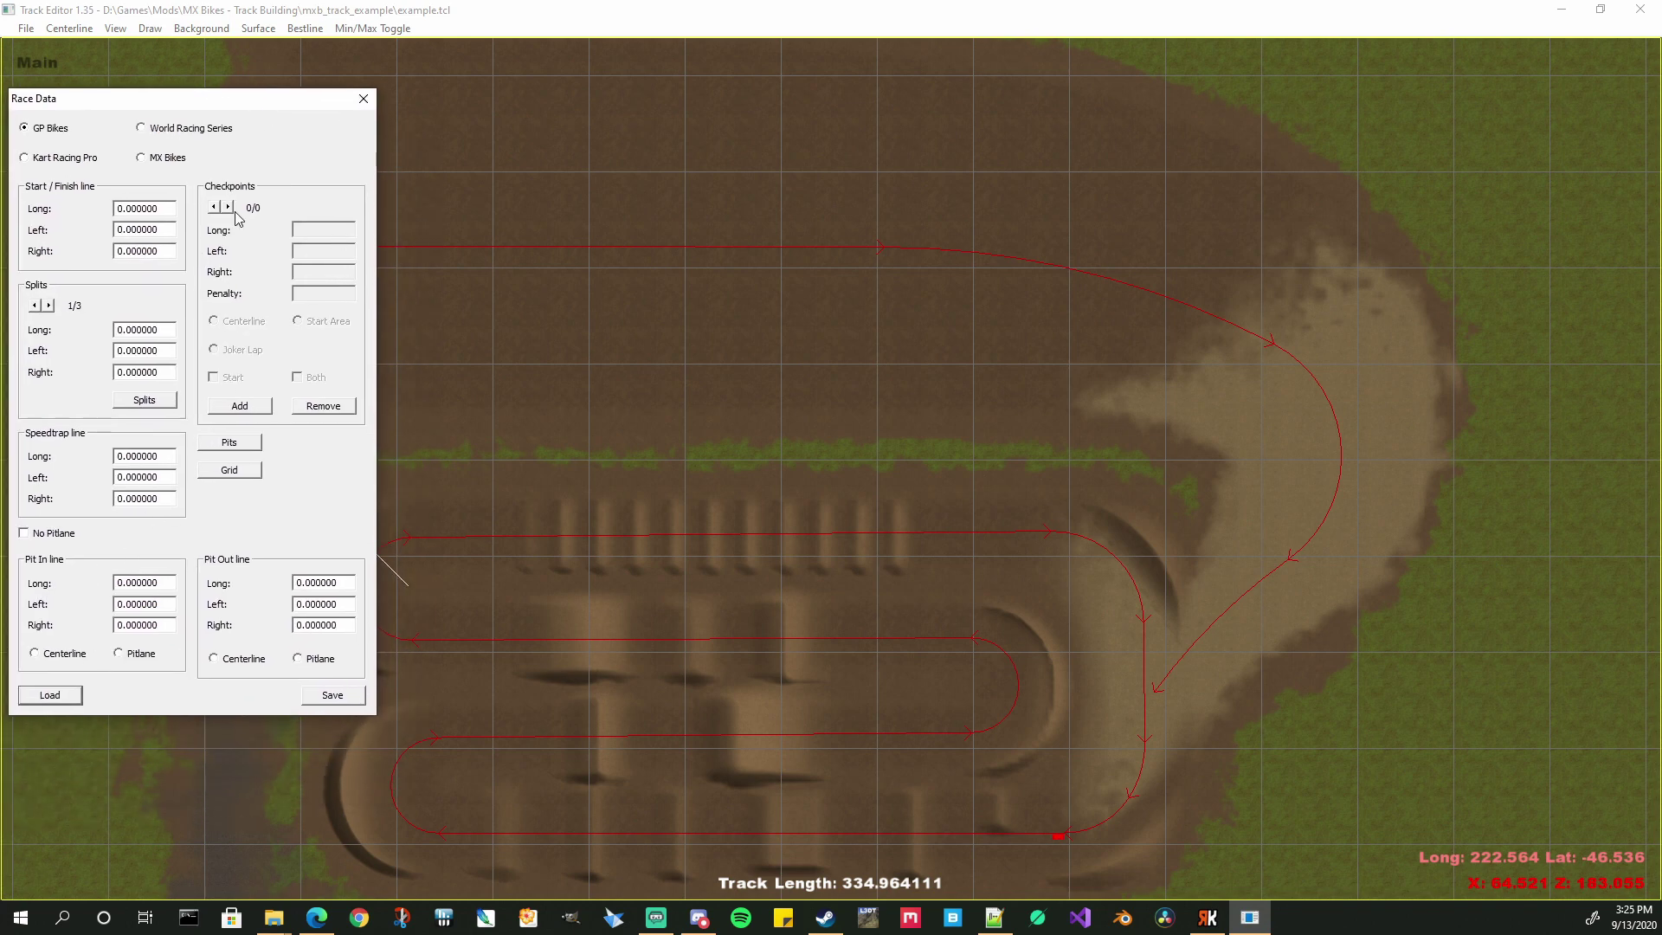
click(142, 157)
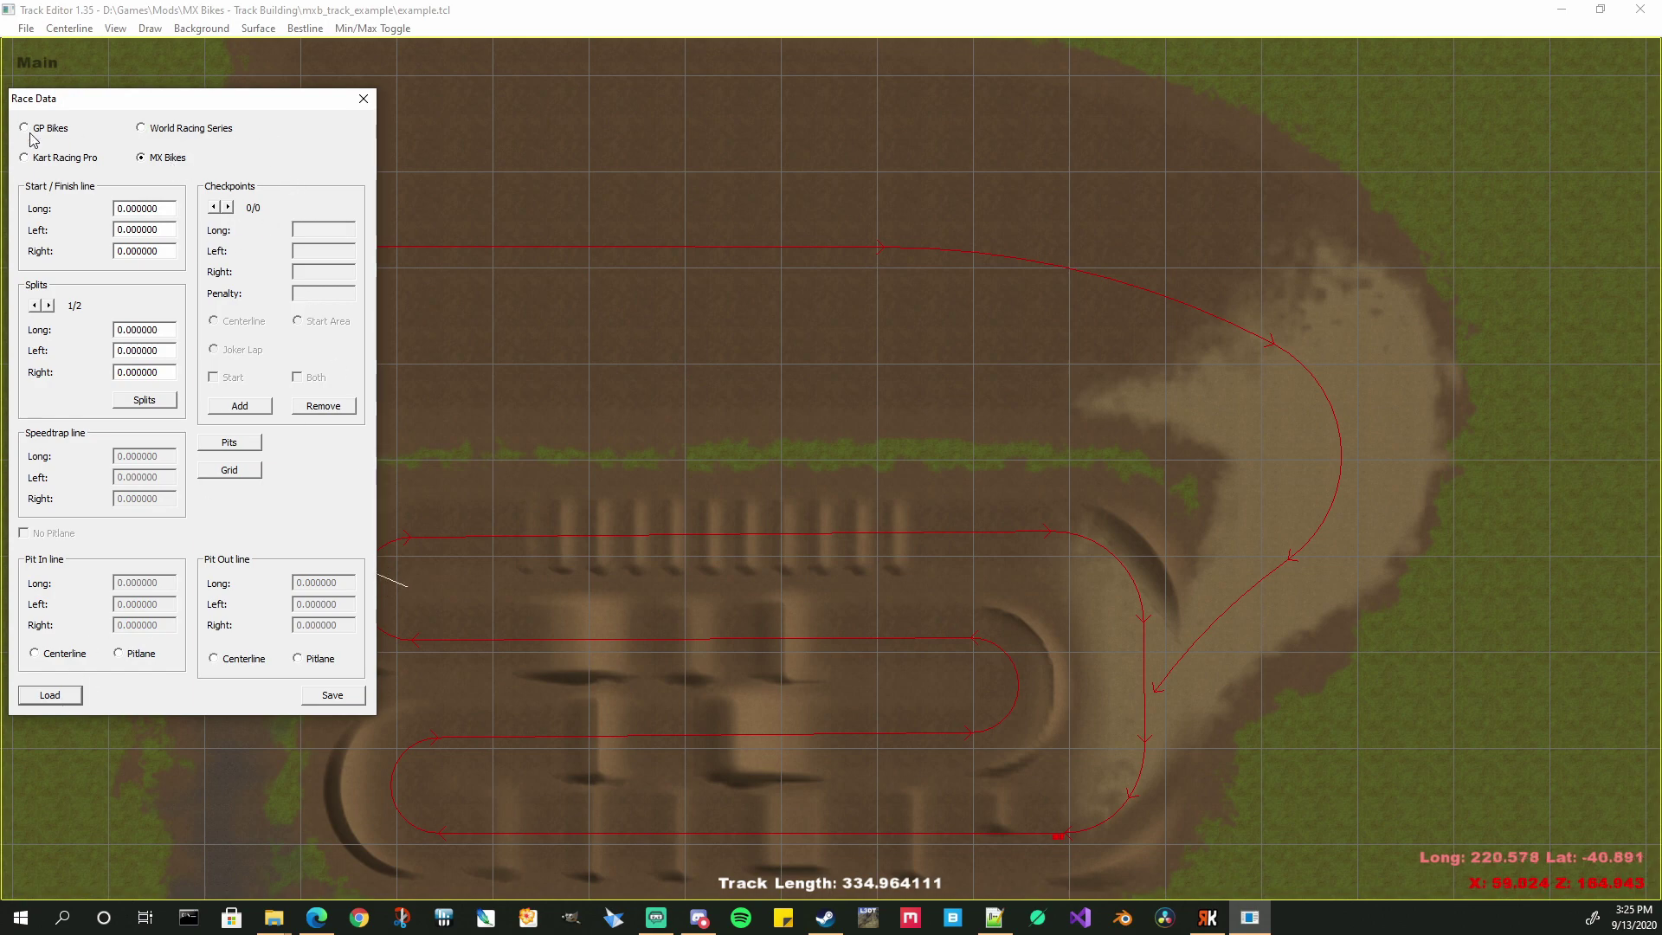
click(51, 698)
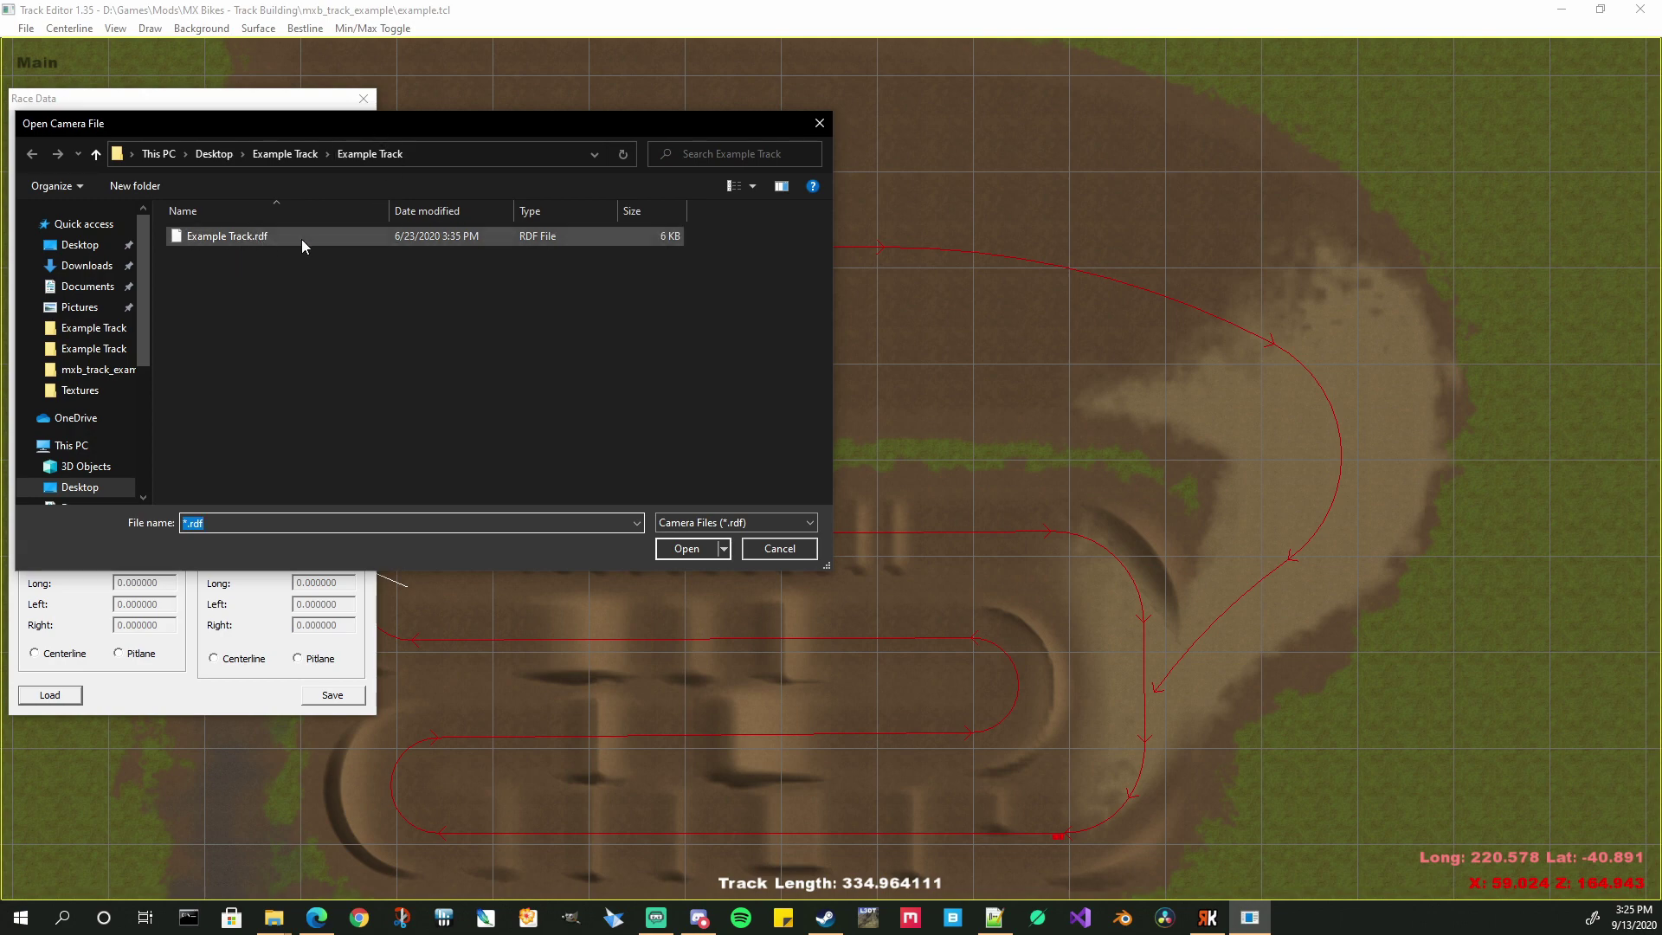
double_click(217, 237)
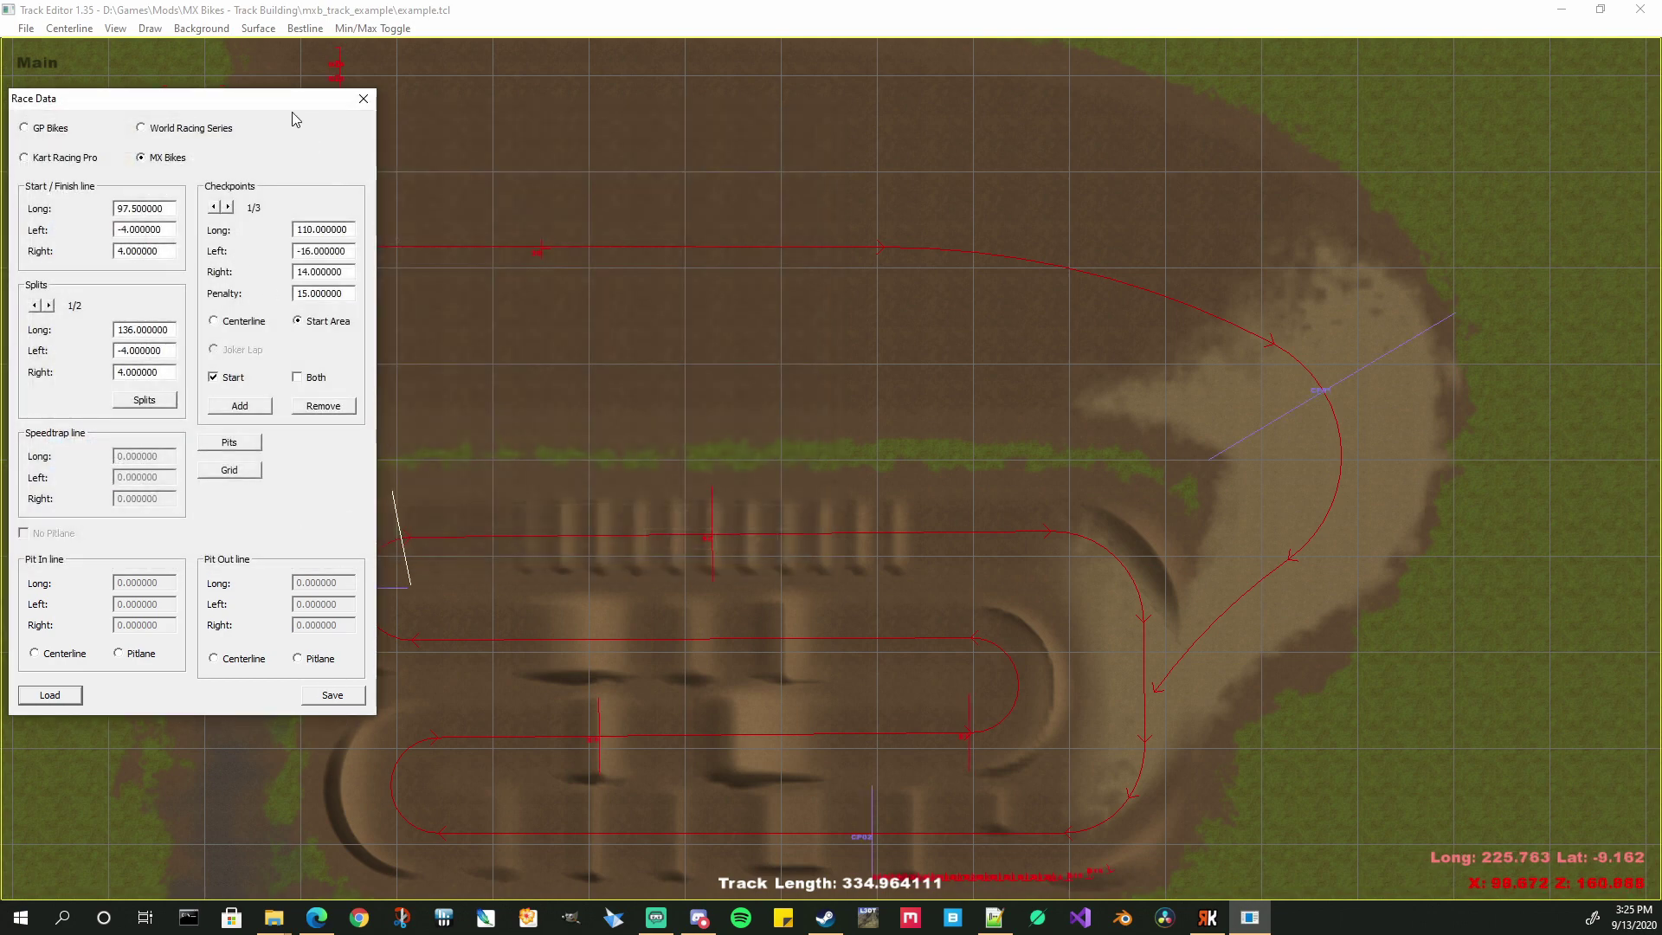
- Inspect the start gates, pit positions, checkpoints, splits and finish line around the track, and close the race data
scroll(617, 315, down, 5)
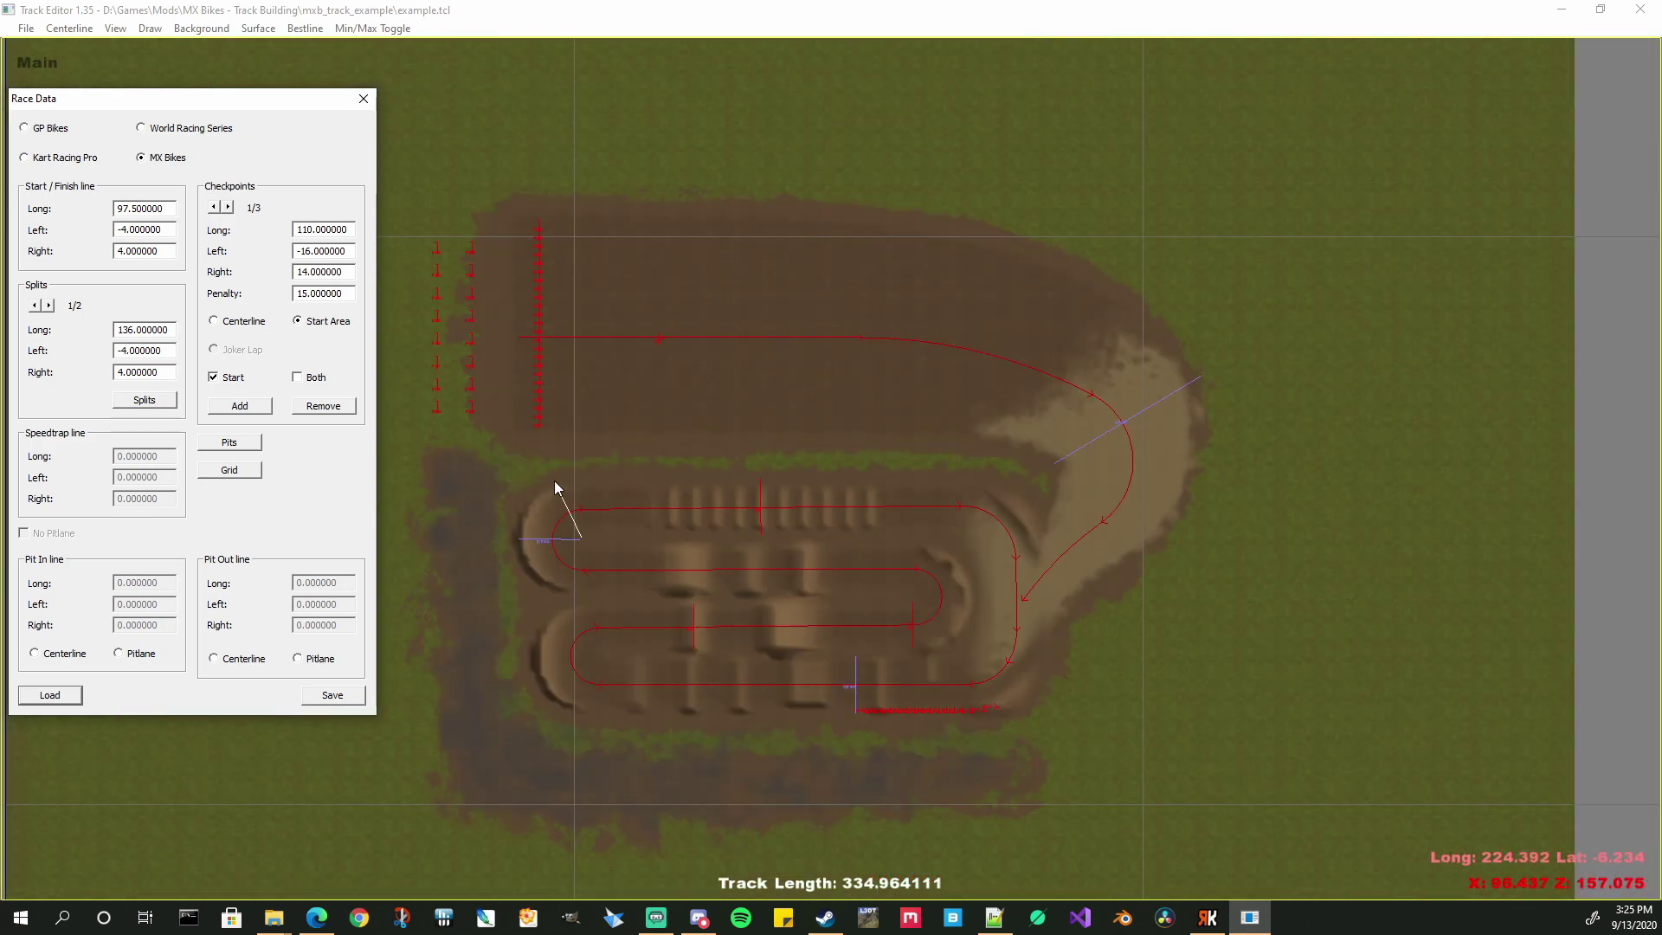
scroll(732, 387, up, 3)
scroll(775, 379, up, 6)
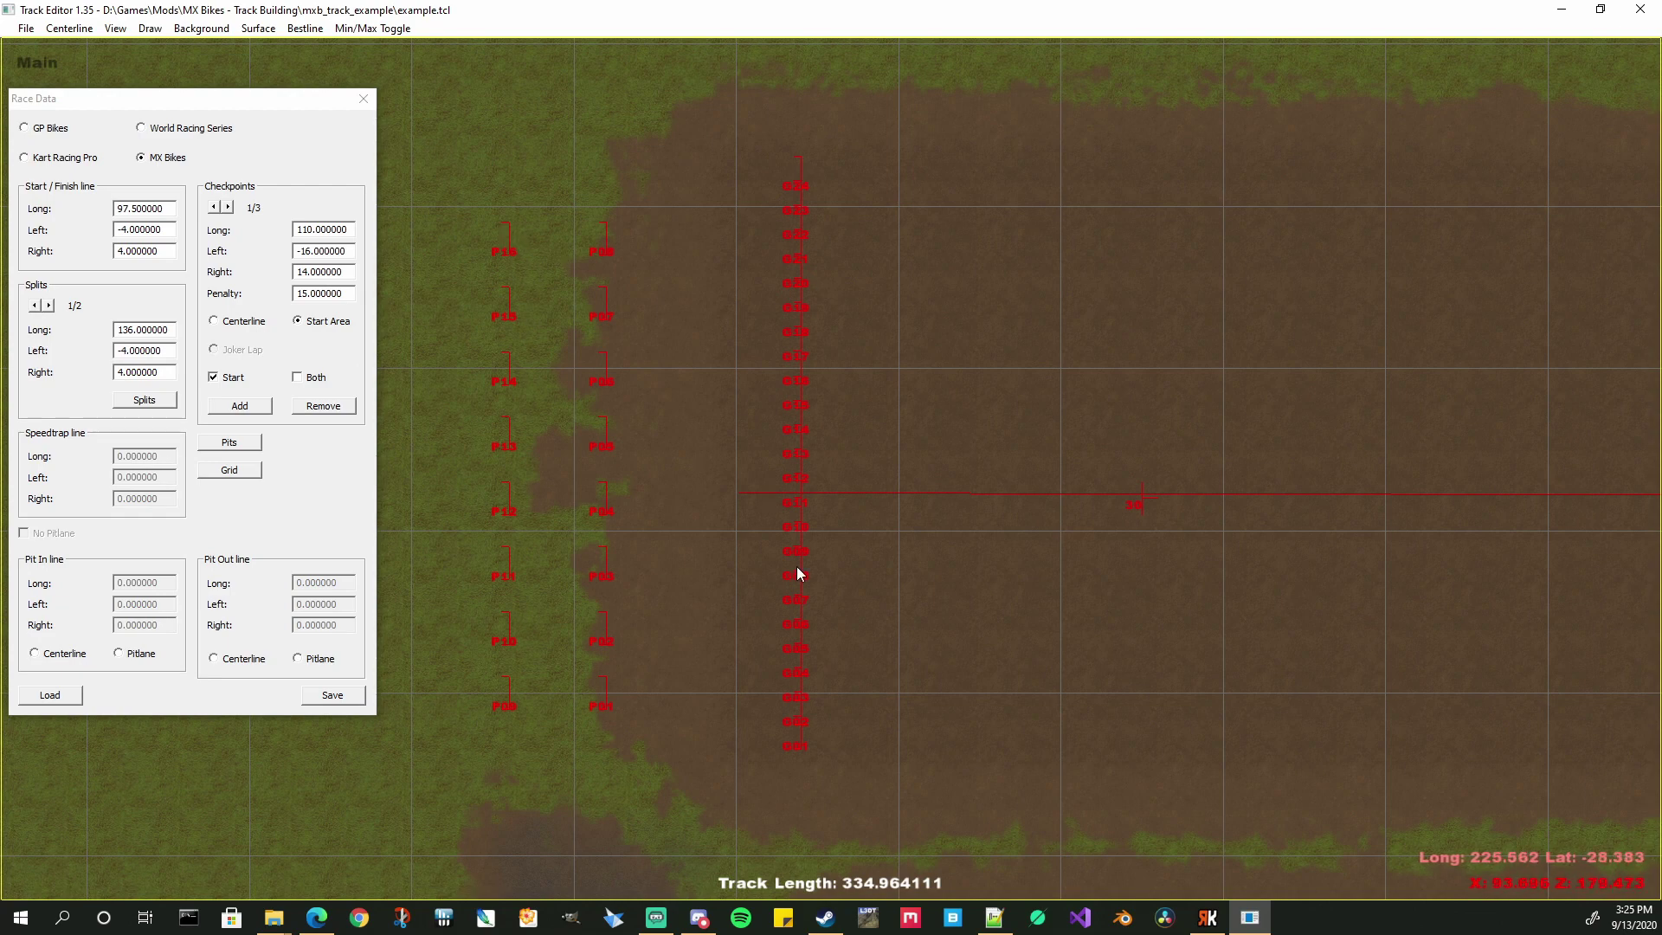
scroll(1096, 640, down, 3)
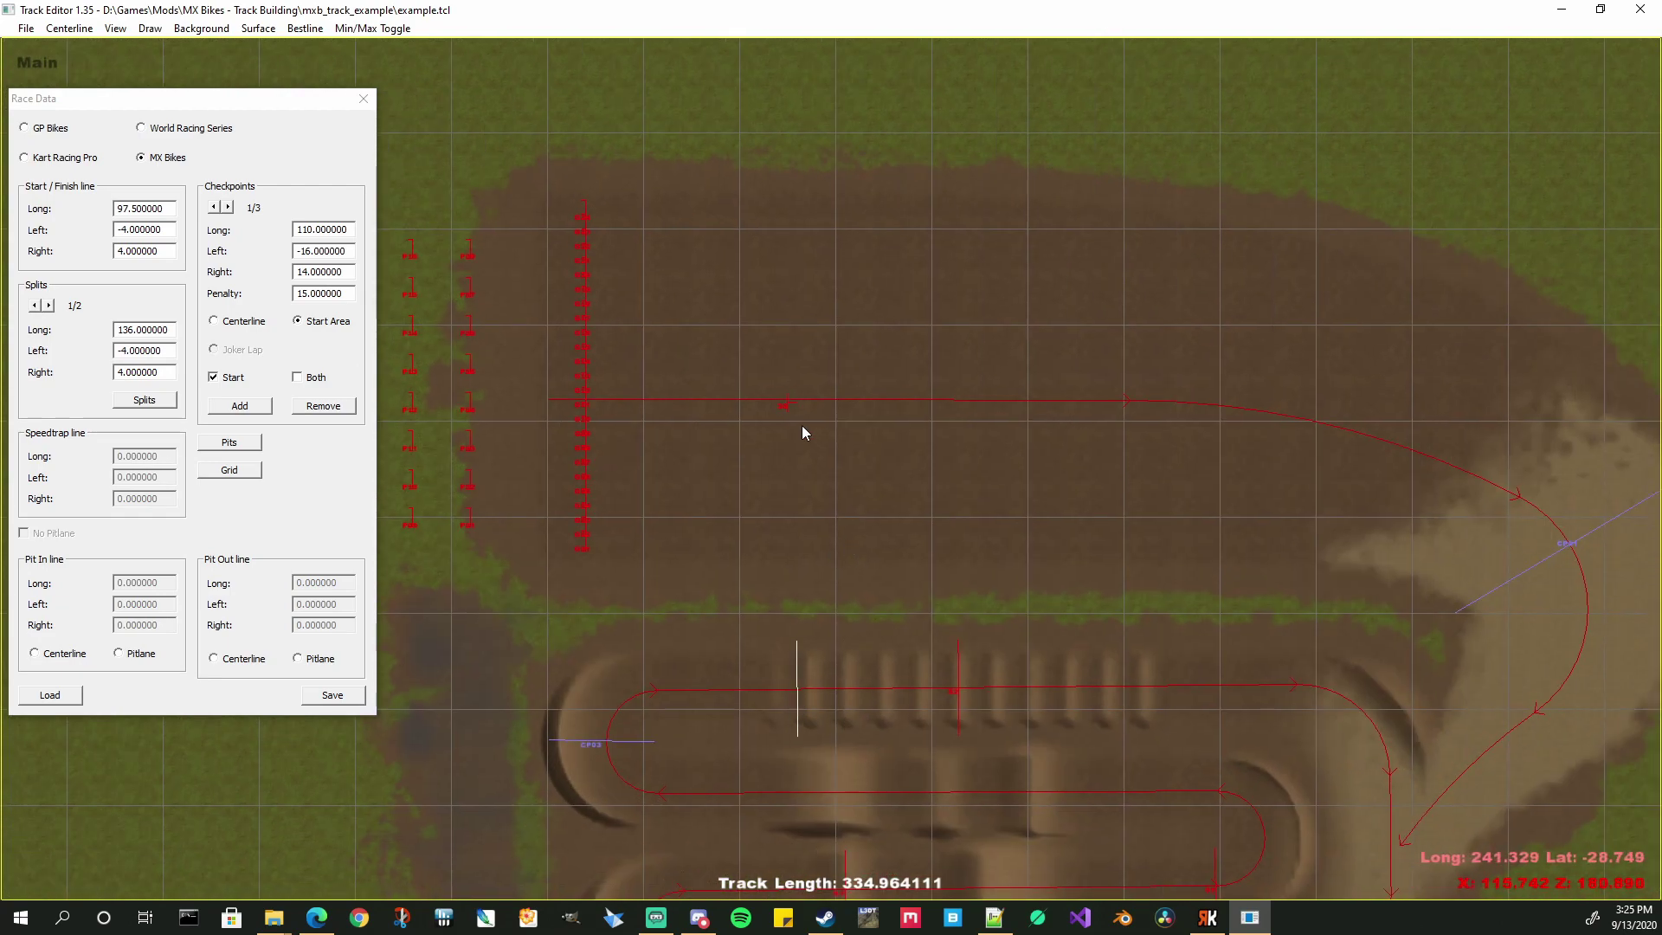
scroll(797, 425, up, 5)
scroll(1078, 575, down, 3)
scroll(748, 238, up, 2)
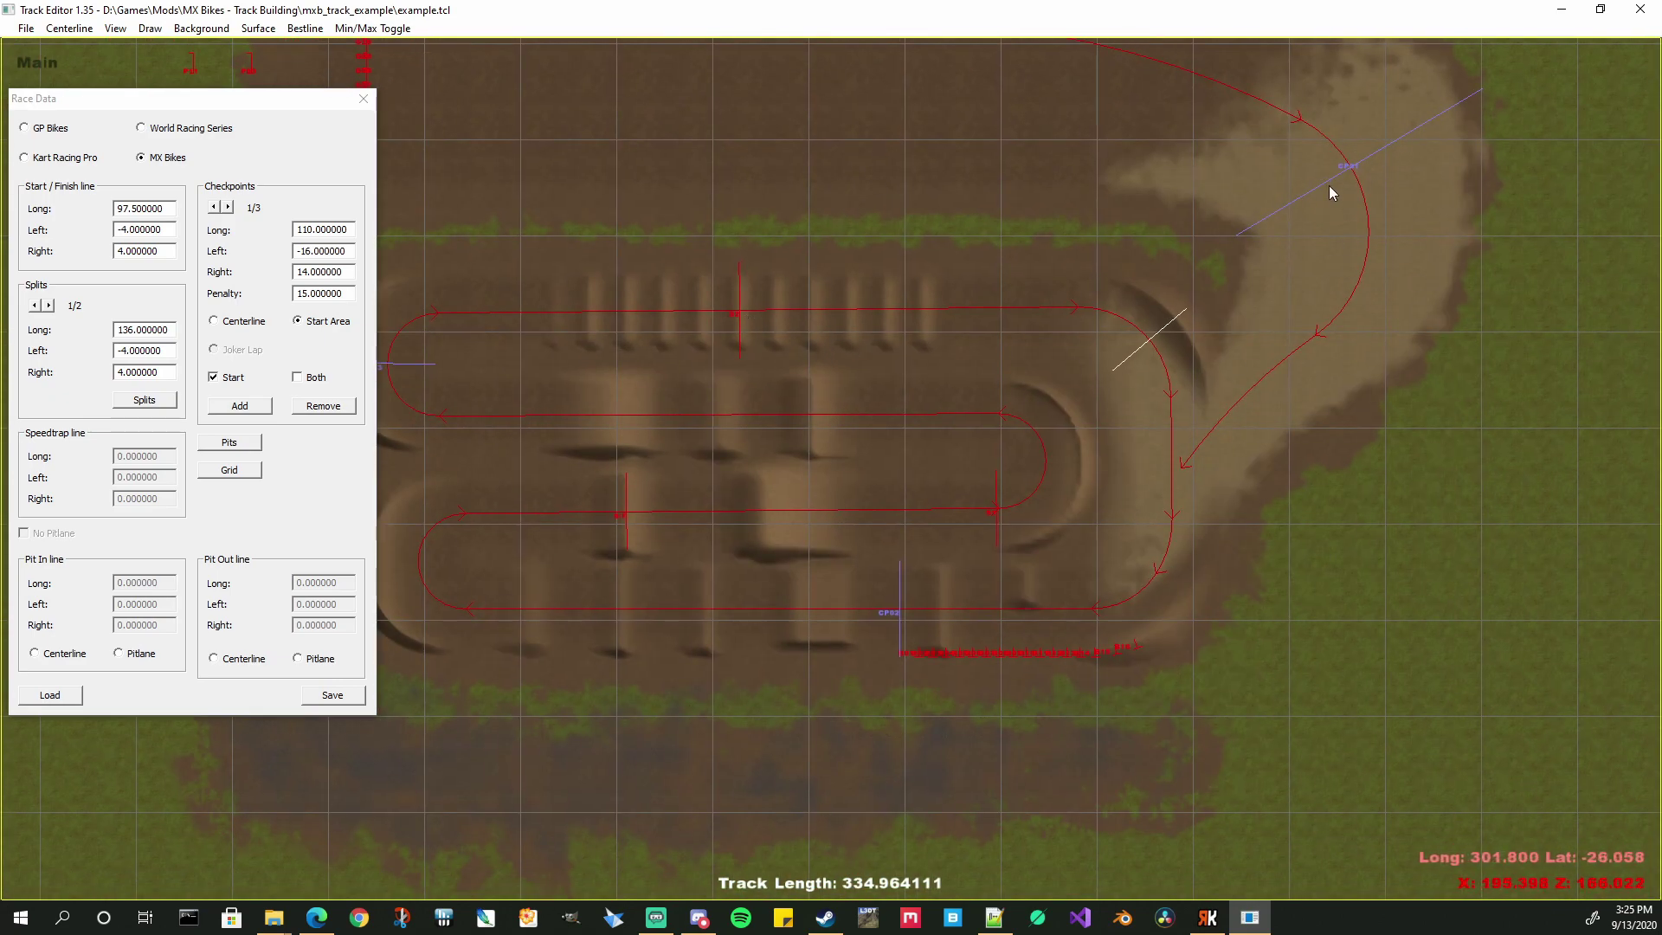
scroll(1262, 324, down, 2)
scroll(1020, 439, up, 2)
scroll(1020, 440, up, 1)
scroll(1280, 323, down, 1)
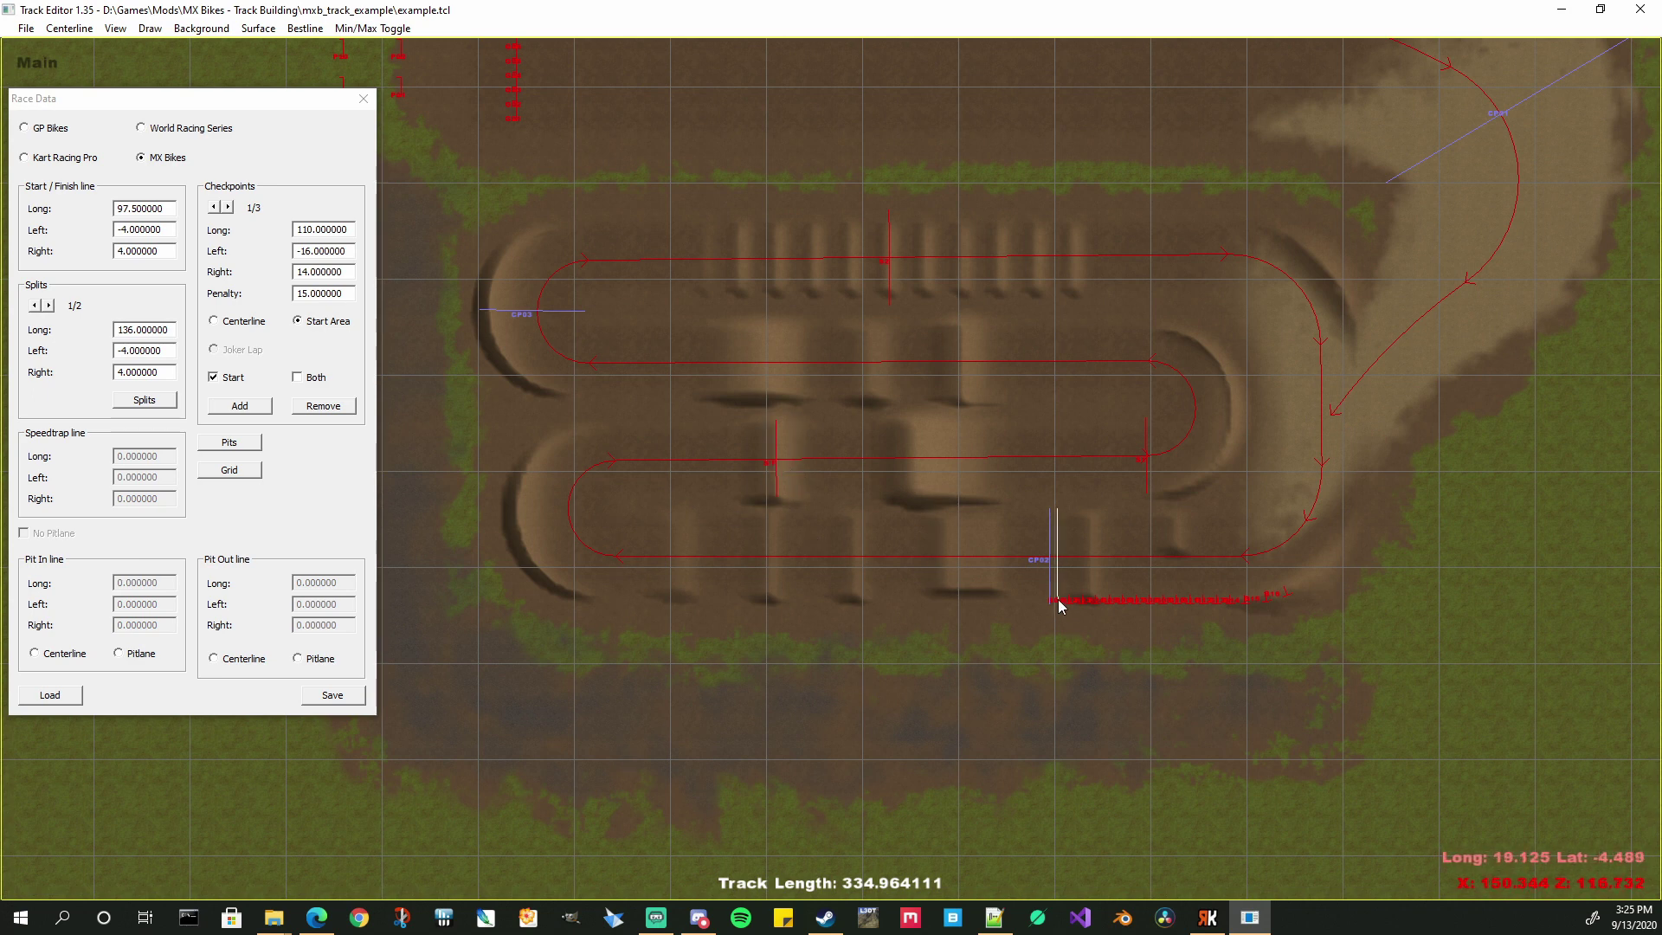
scroll(1049, 577, down, 1)
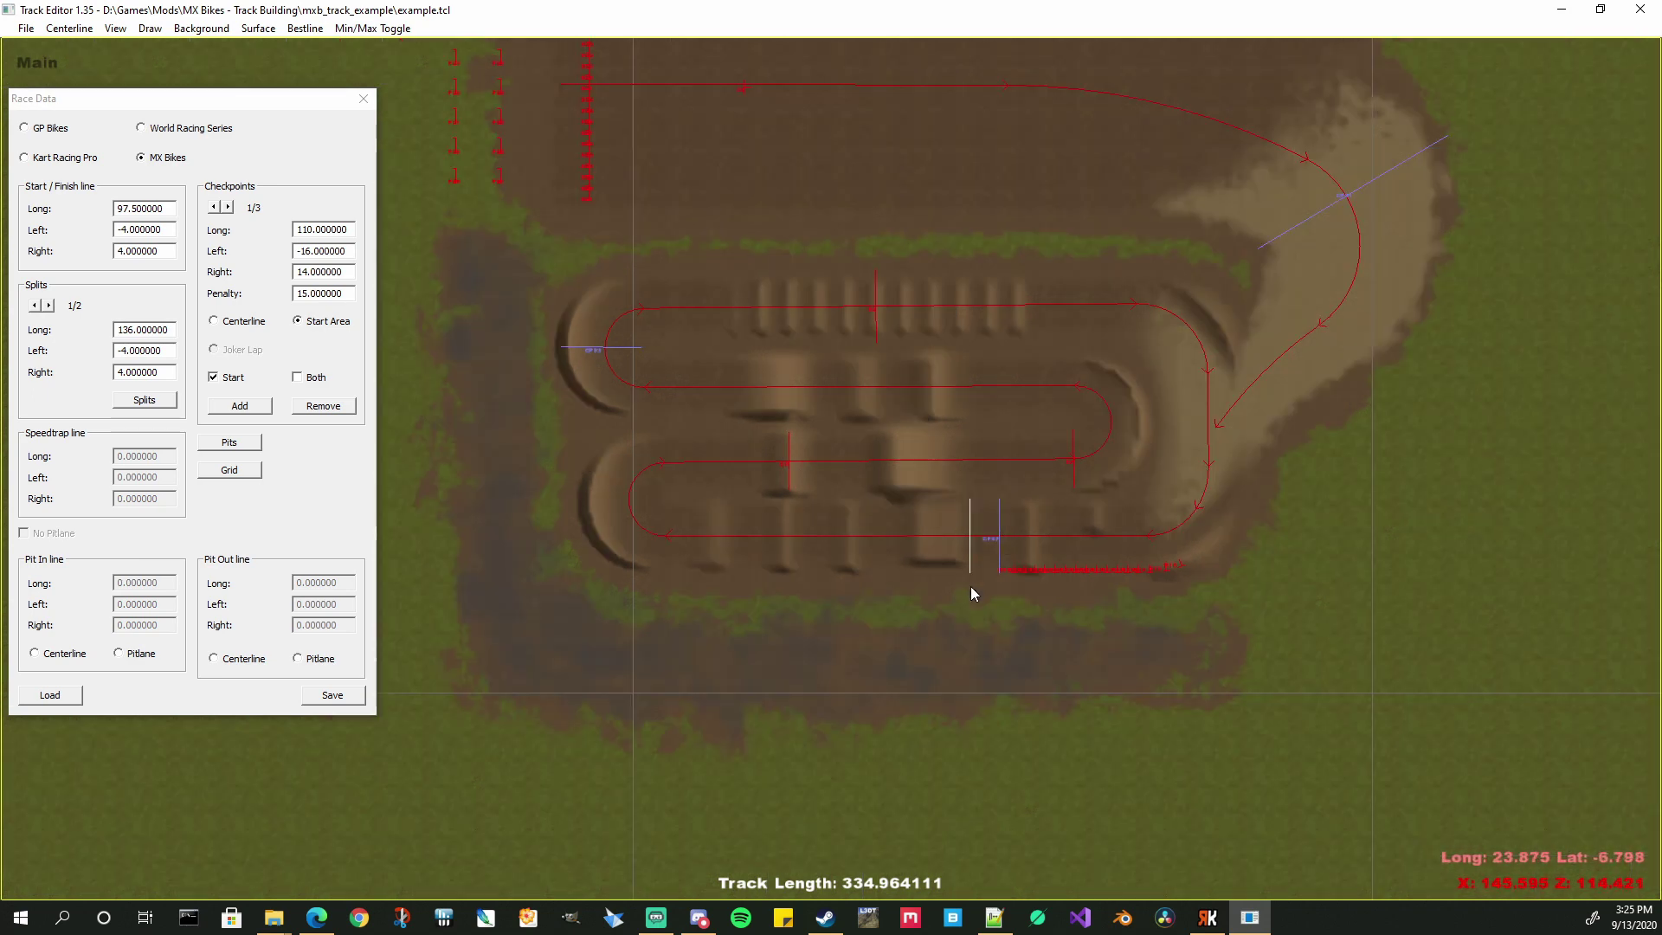
scroll(826, 419, down, 1)
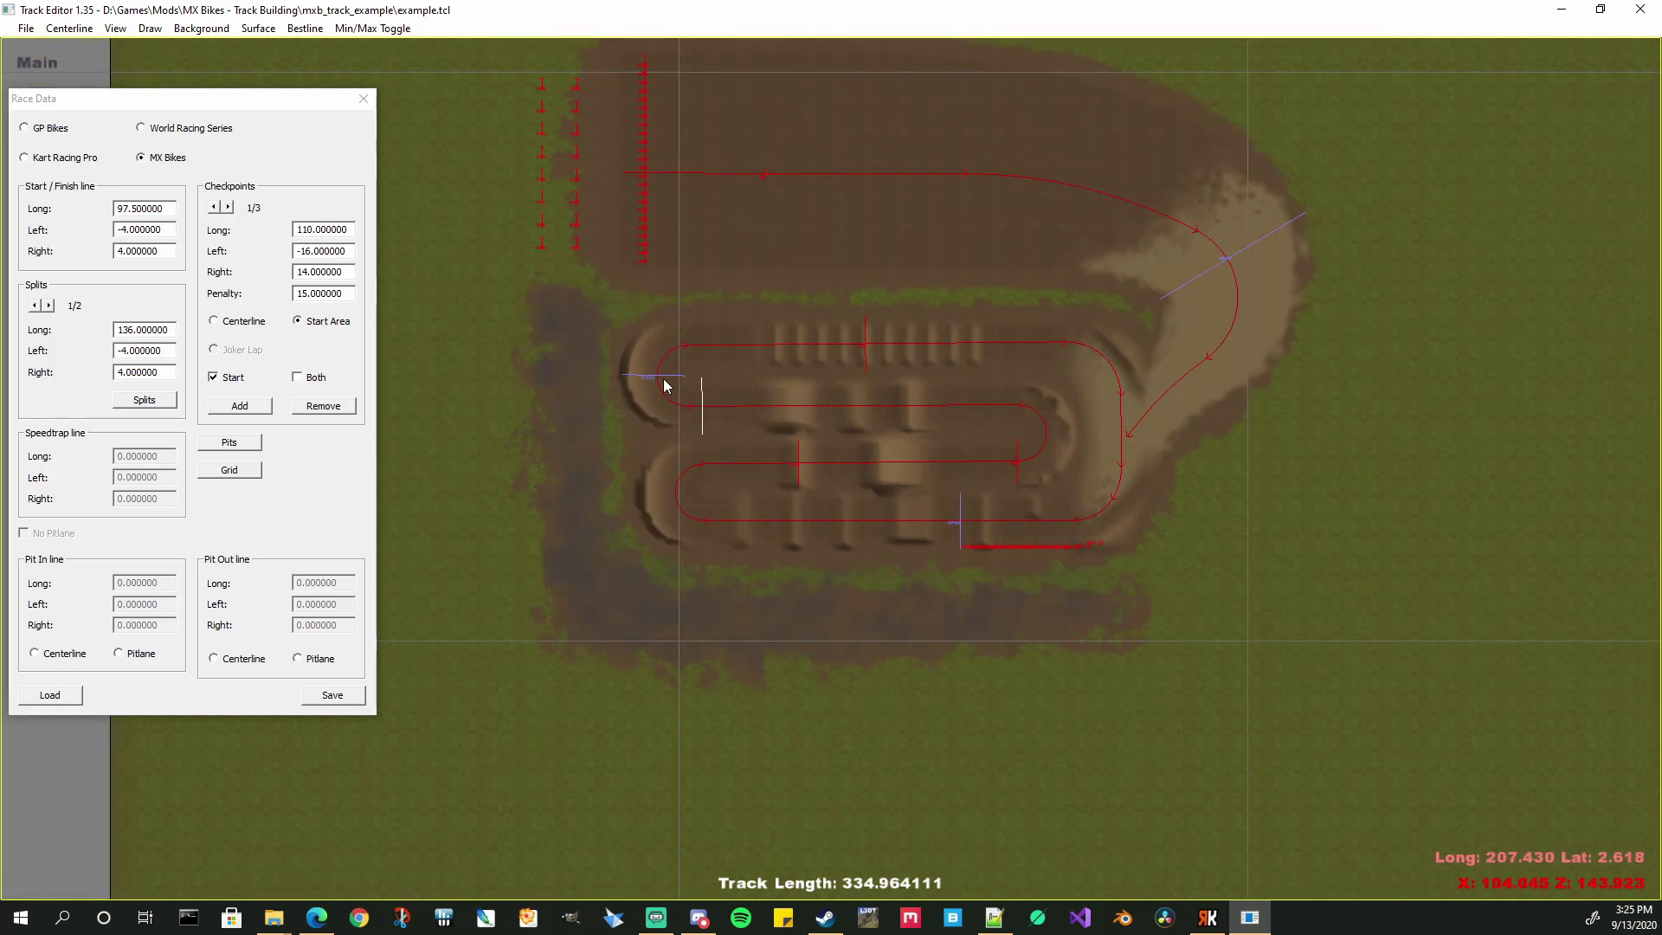
scroll(658, 468, down, 2)
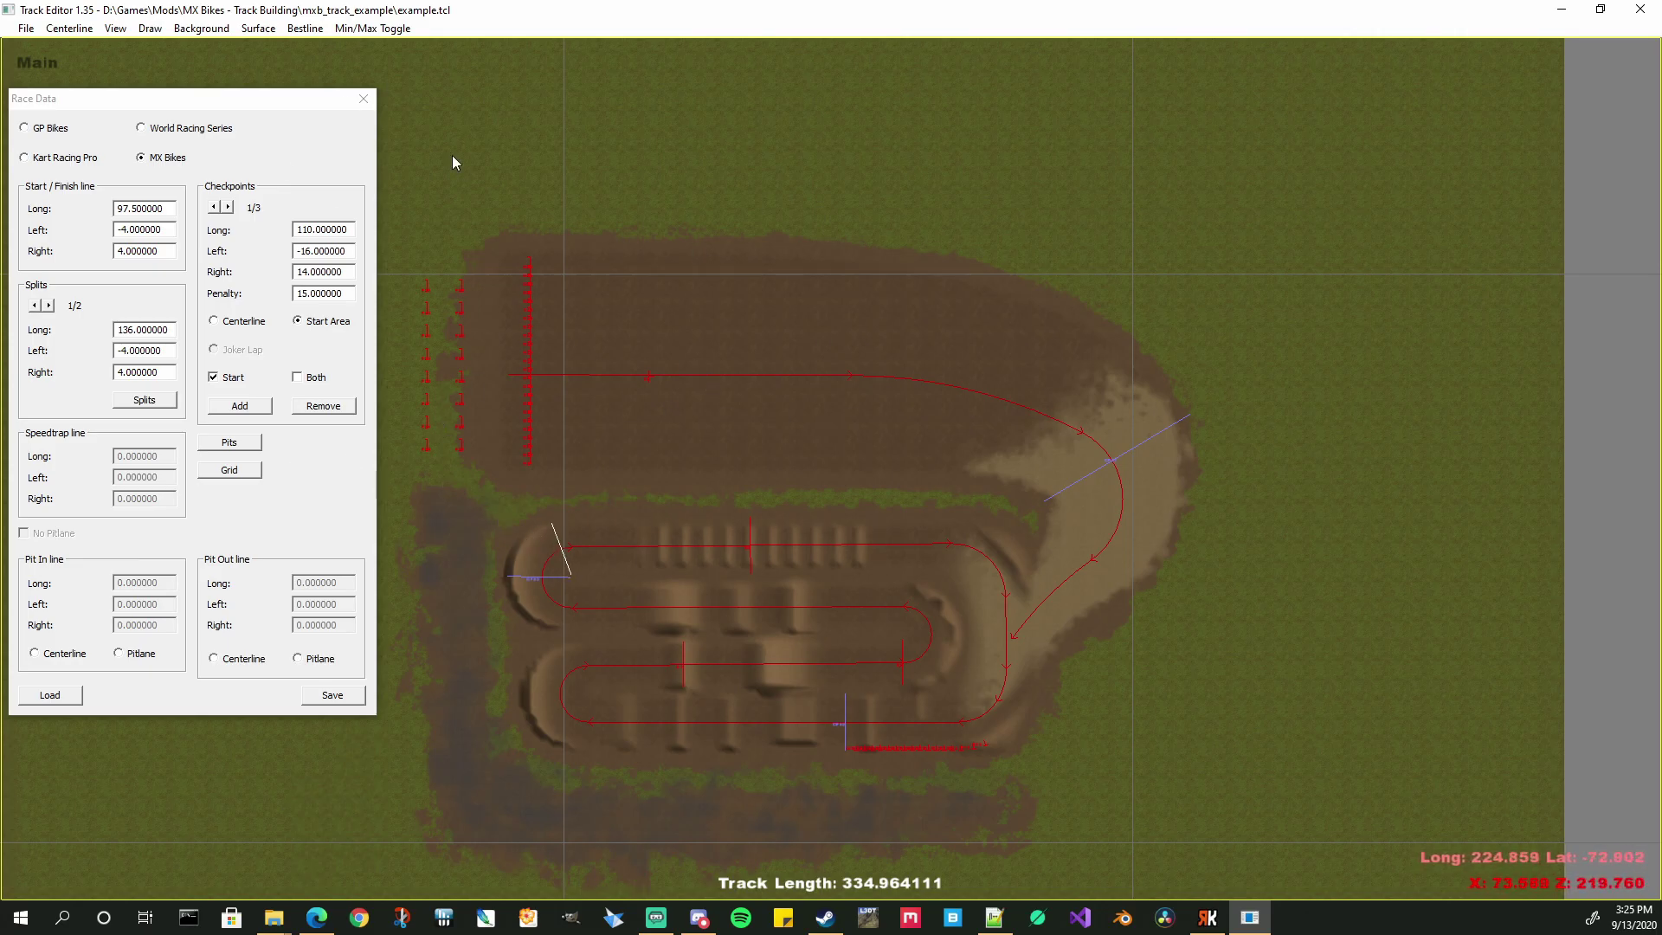
click(360, 100)
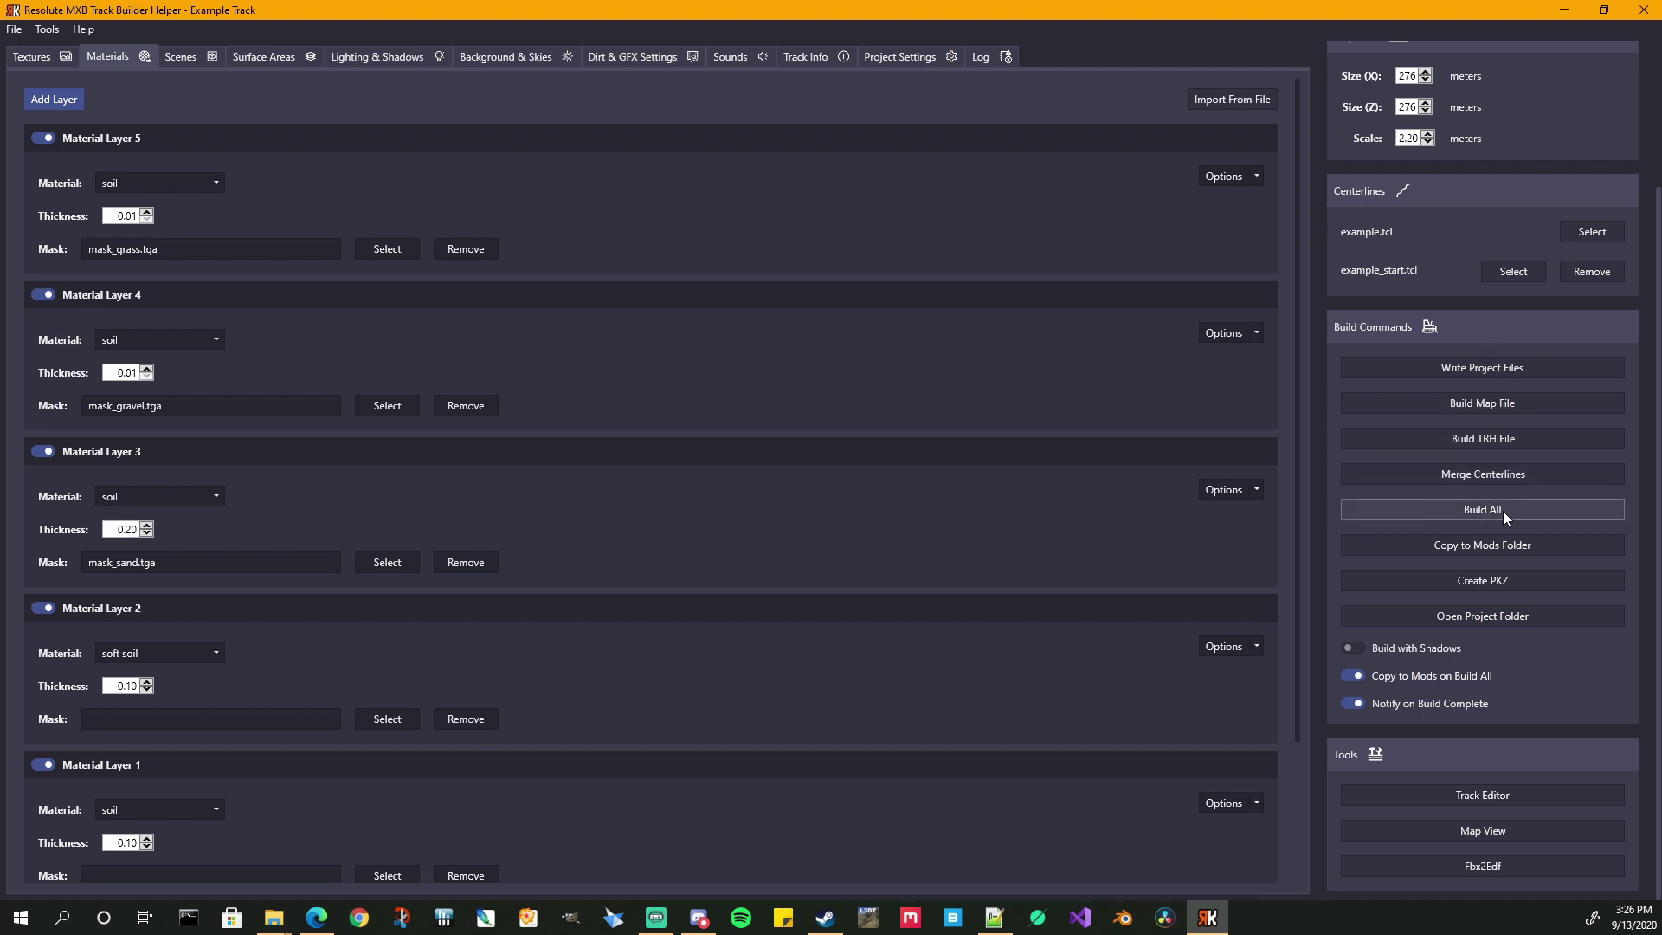
- In Resolute MXB Track Builder Helper, build all track files, dismiss the completion notice, and turn off Notify on Build Complete
click(1463, 508)
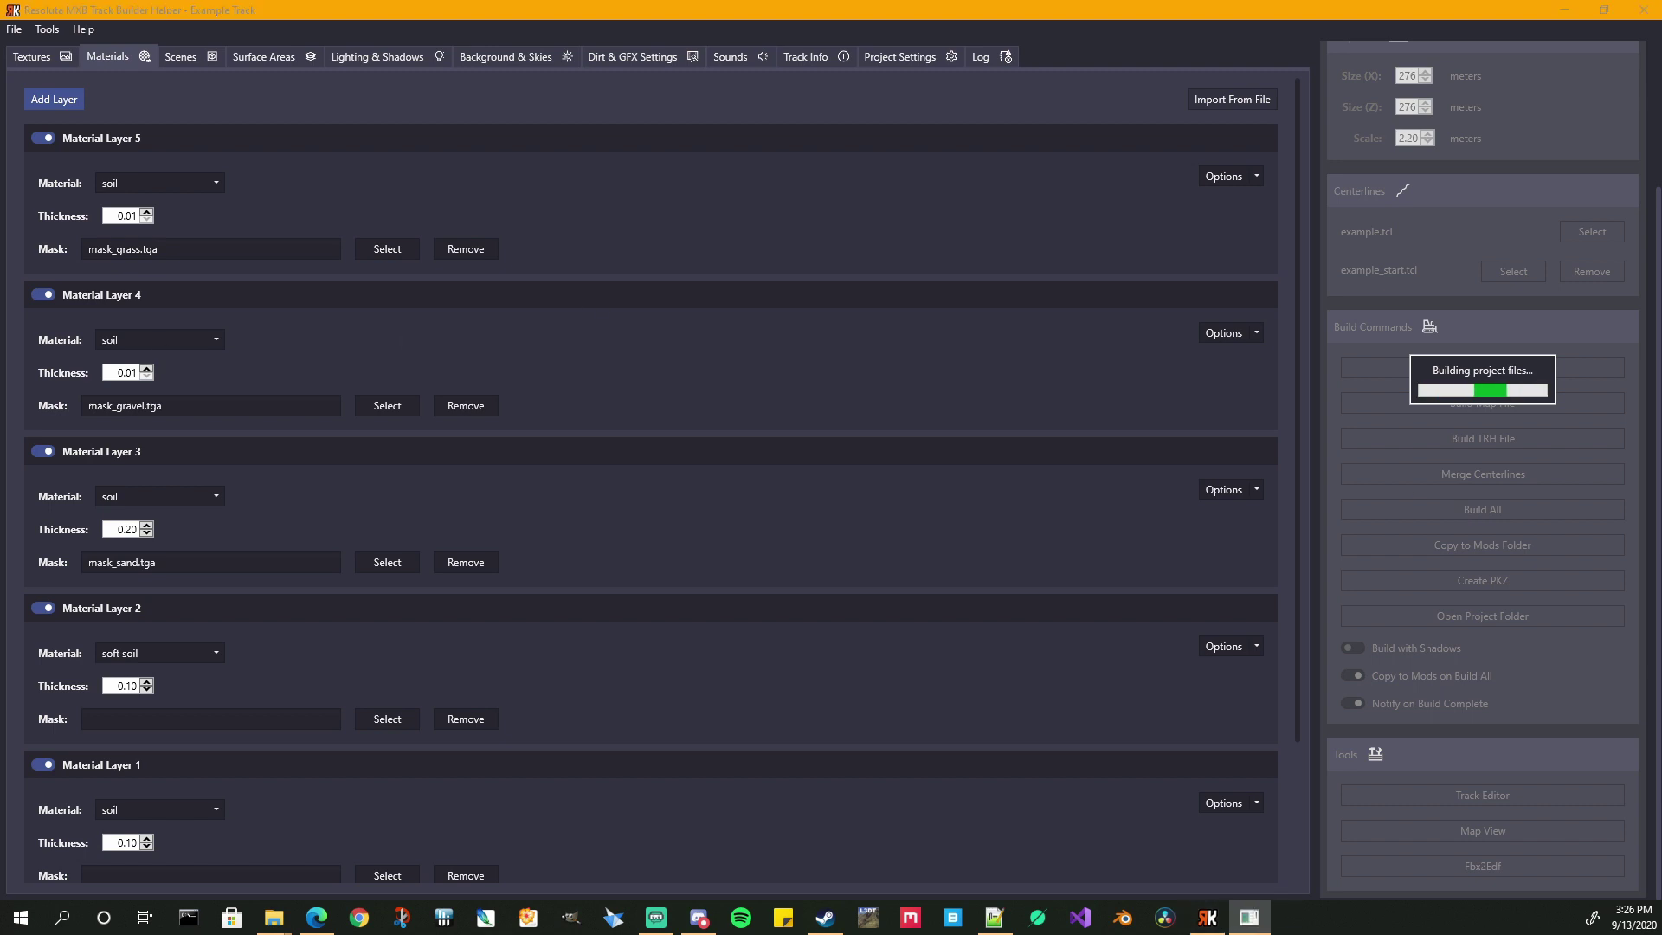
drag(1193, 227, 1157, 216)
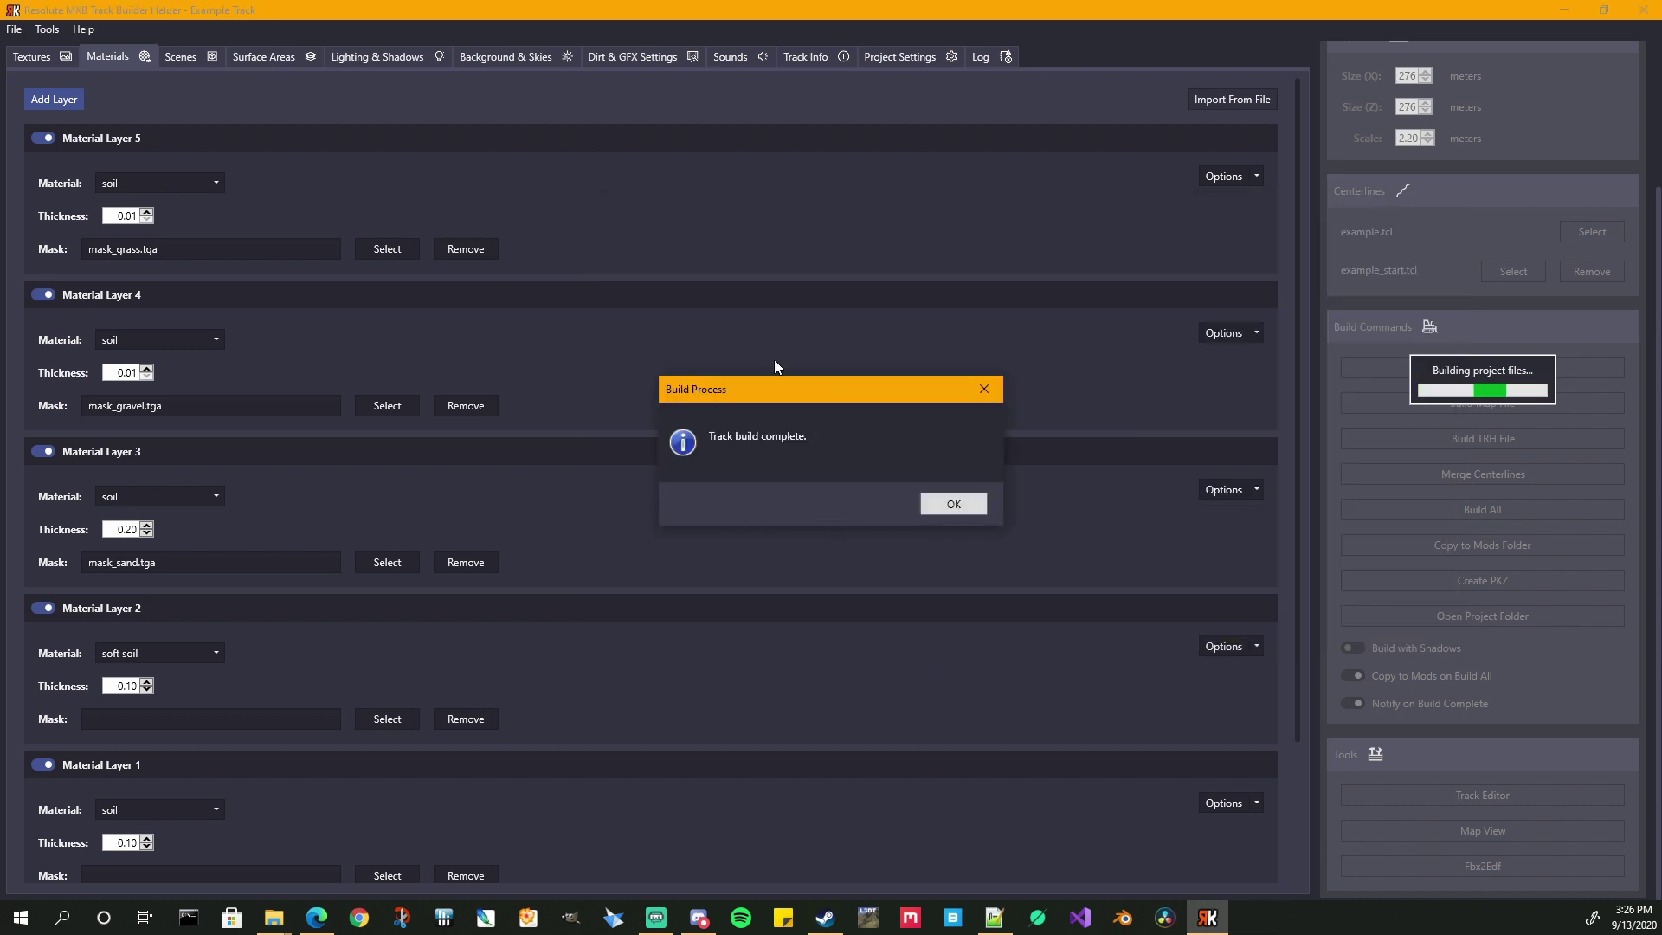
click(952, 508)
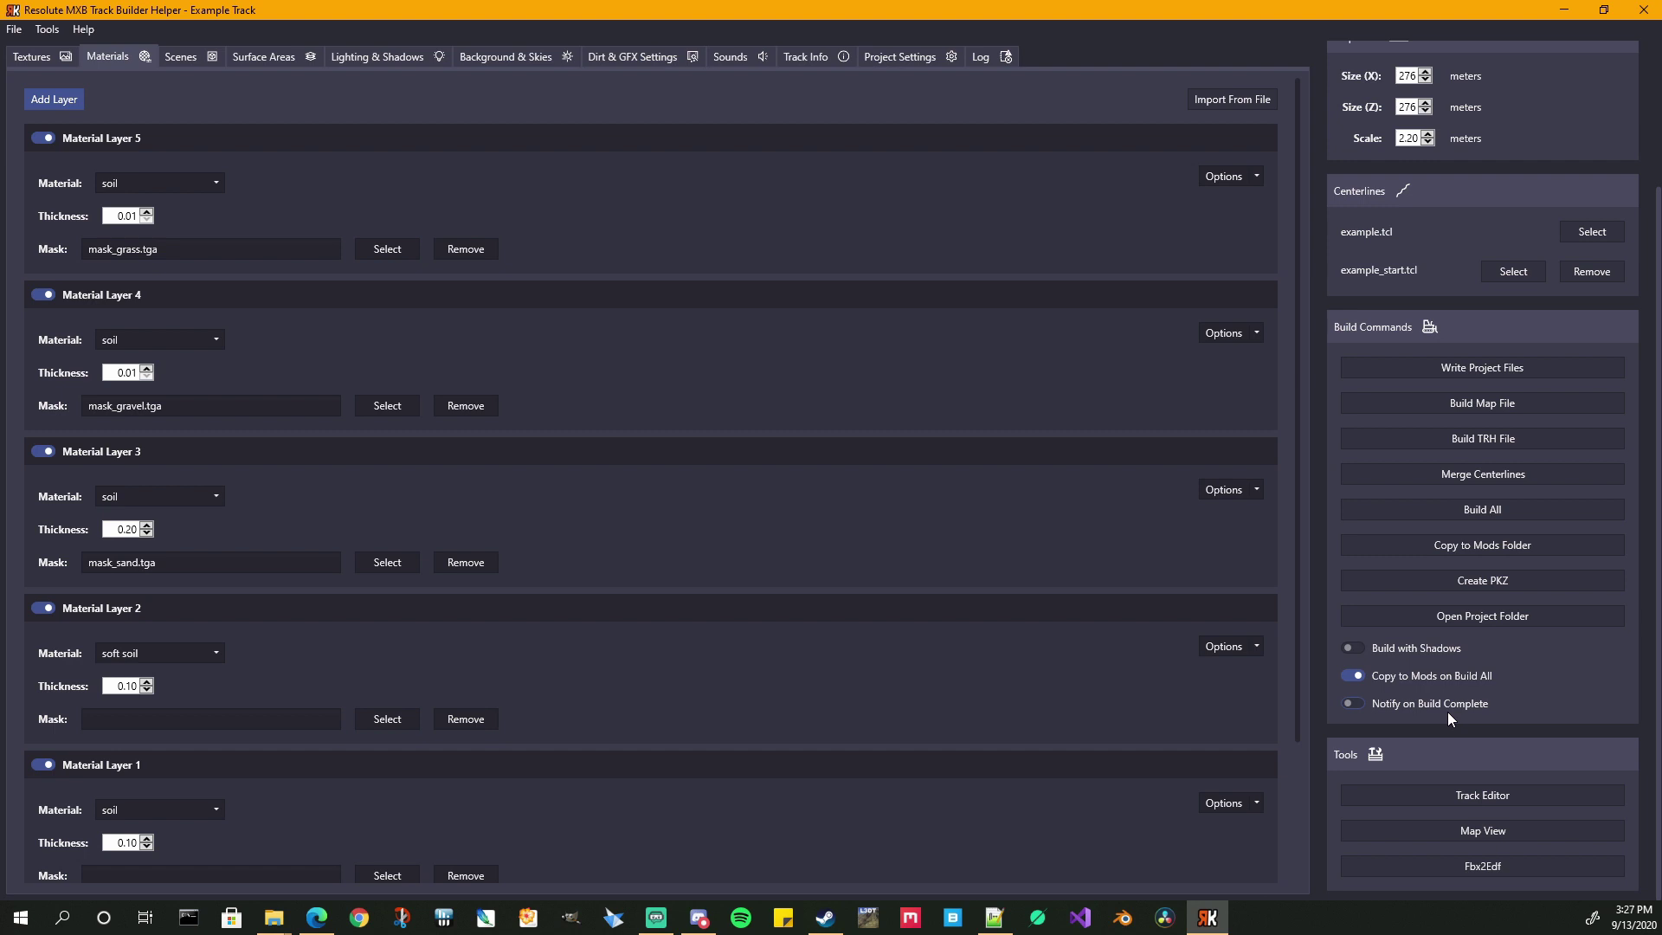
click(1449, 710)
- Check the project's Mods/Track Folder for Test path, and return to the material layers
click(884, 57)
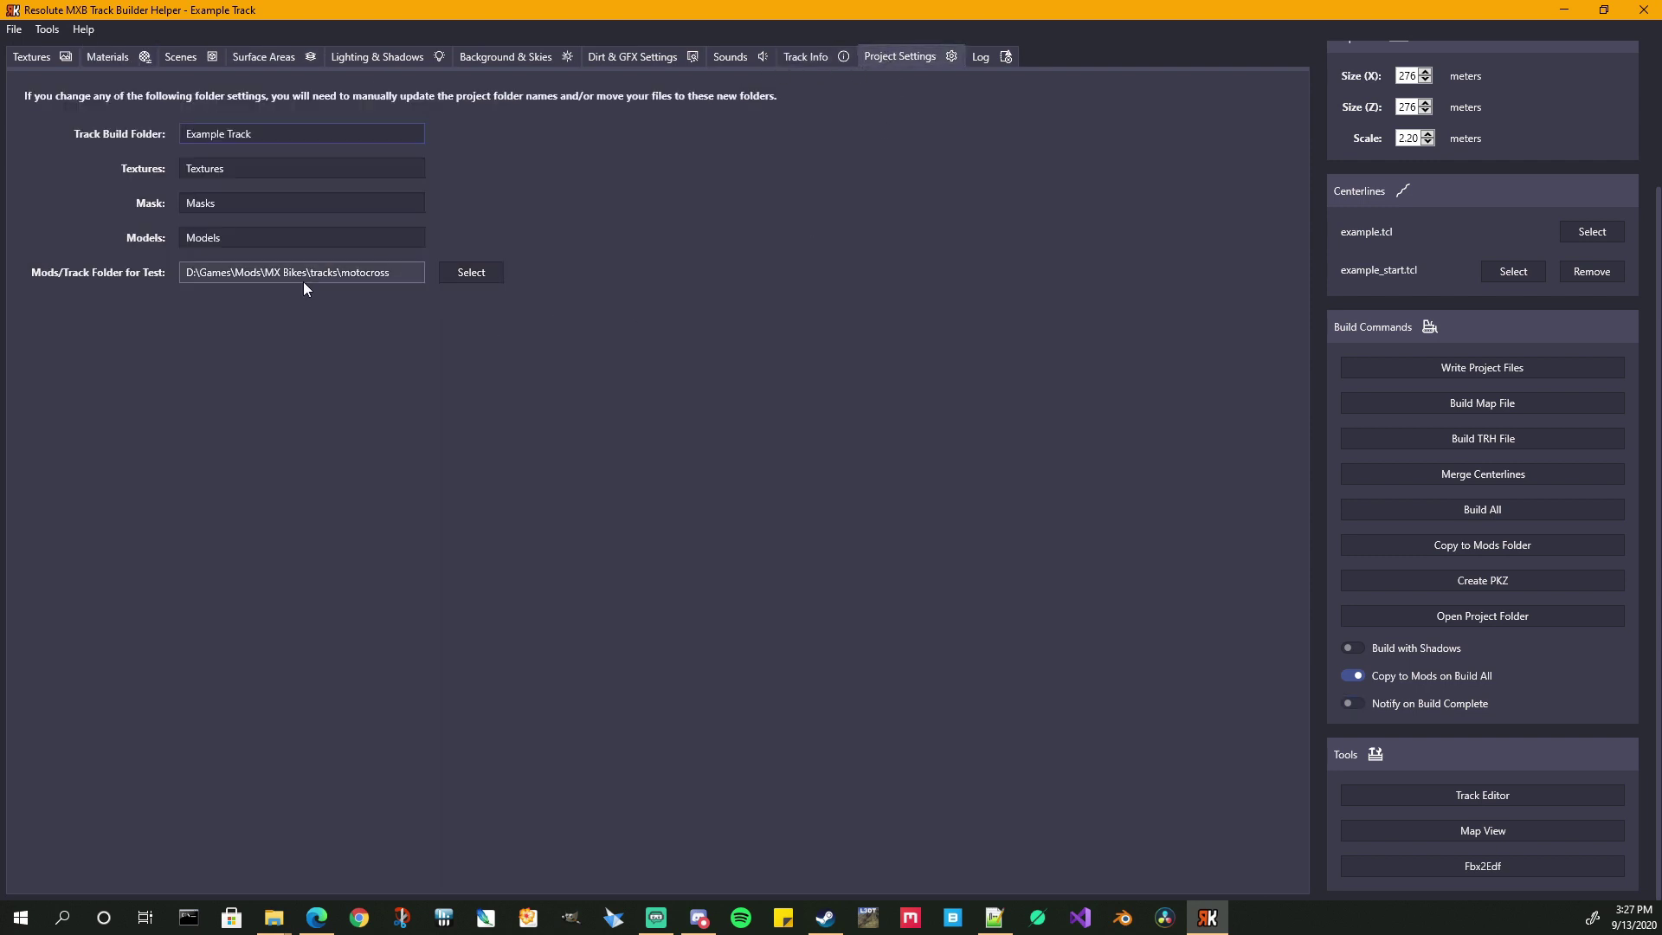
drag(391, 273, 338, 265)
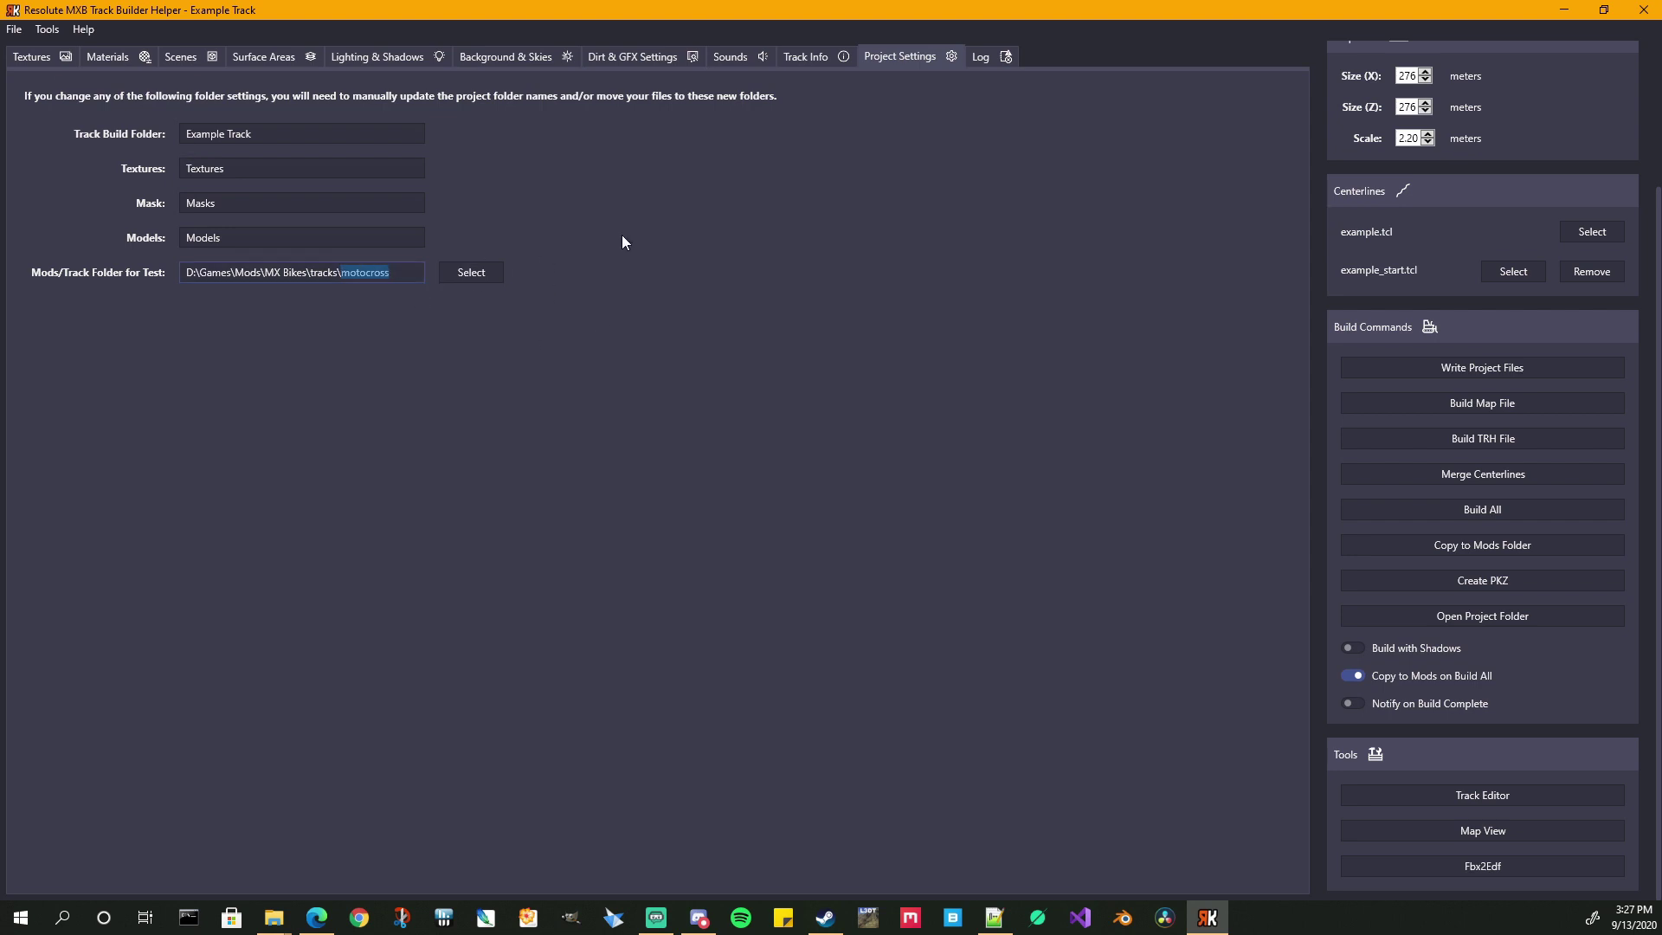
click(104, 56)
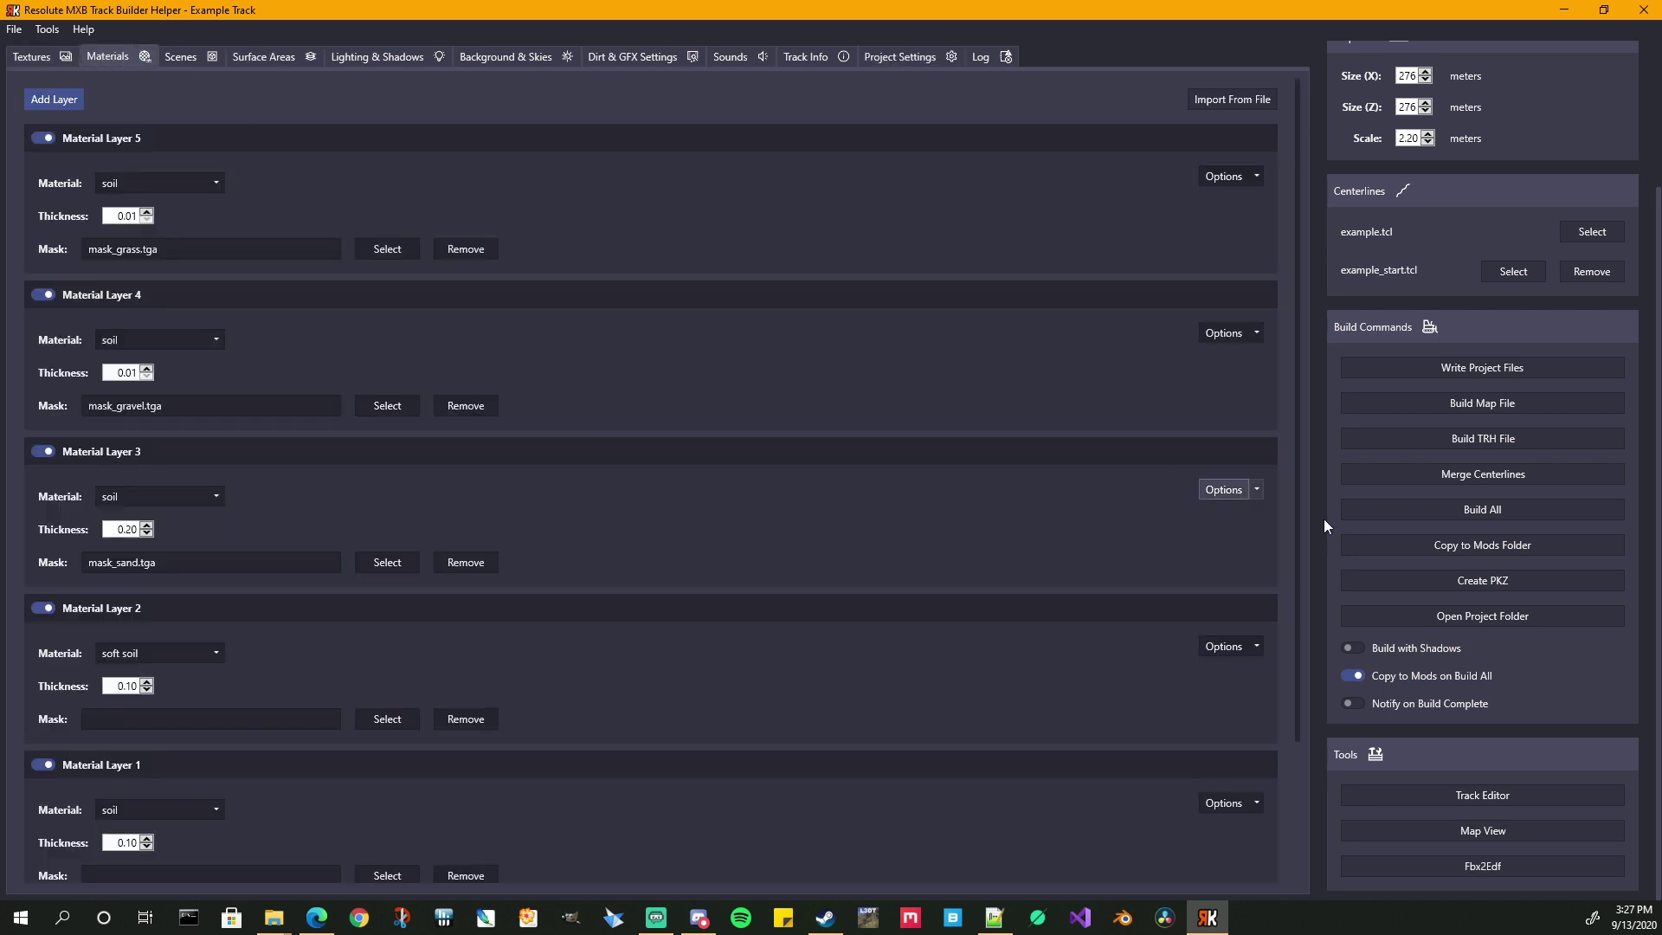
- Copy the built track to the mods folder, and open D:\Games\Mods\MX Bikes\tracks\motocross\Example Track to check its files
click(1489, 547)
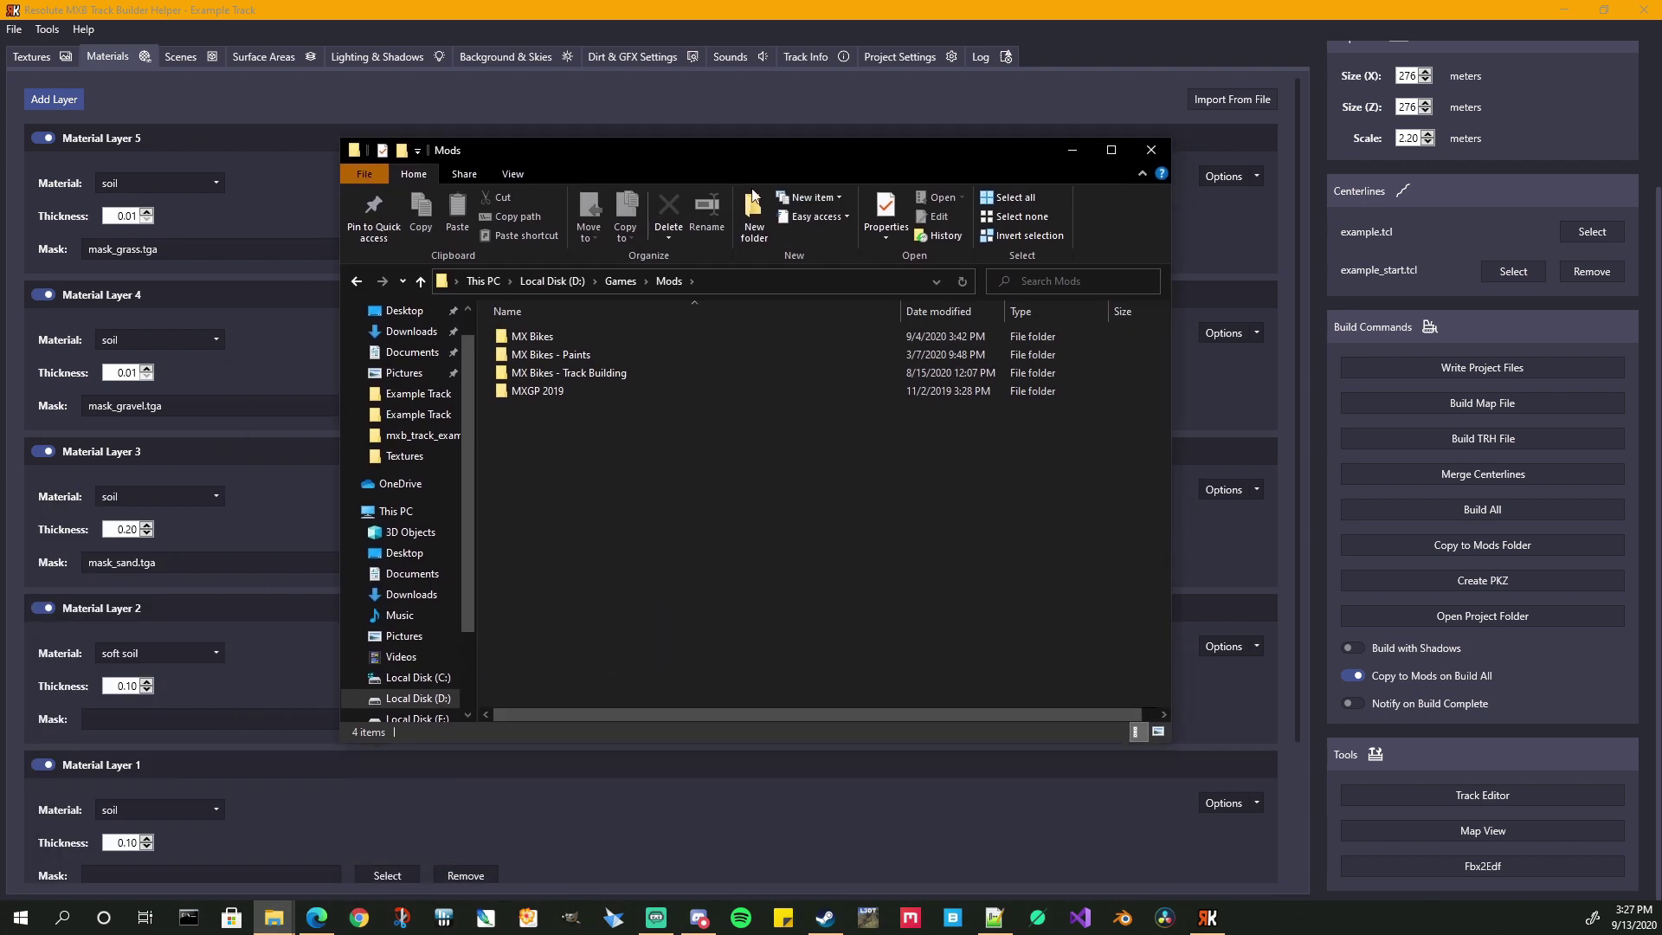
double_click(547, 337)
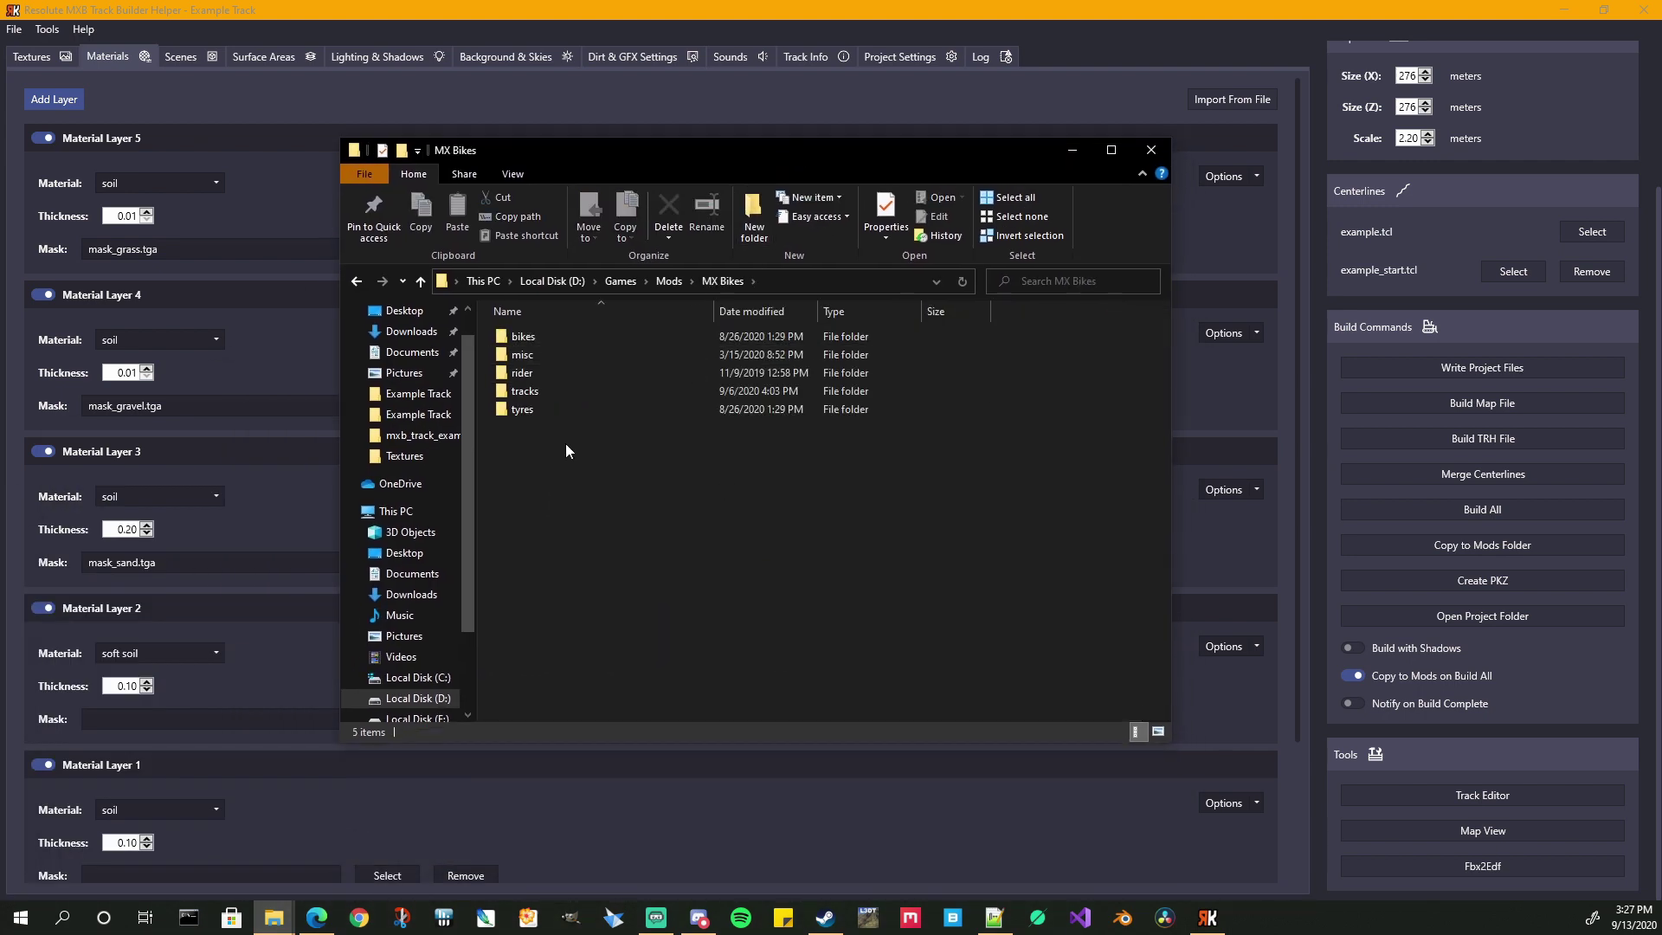
double_click(527, 390)
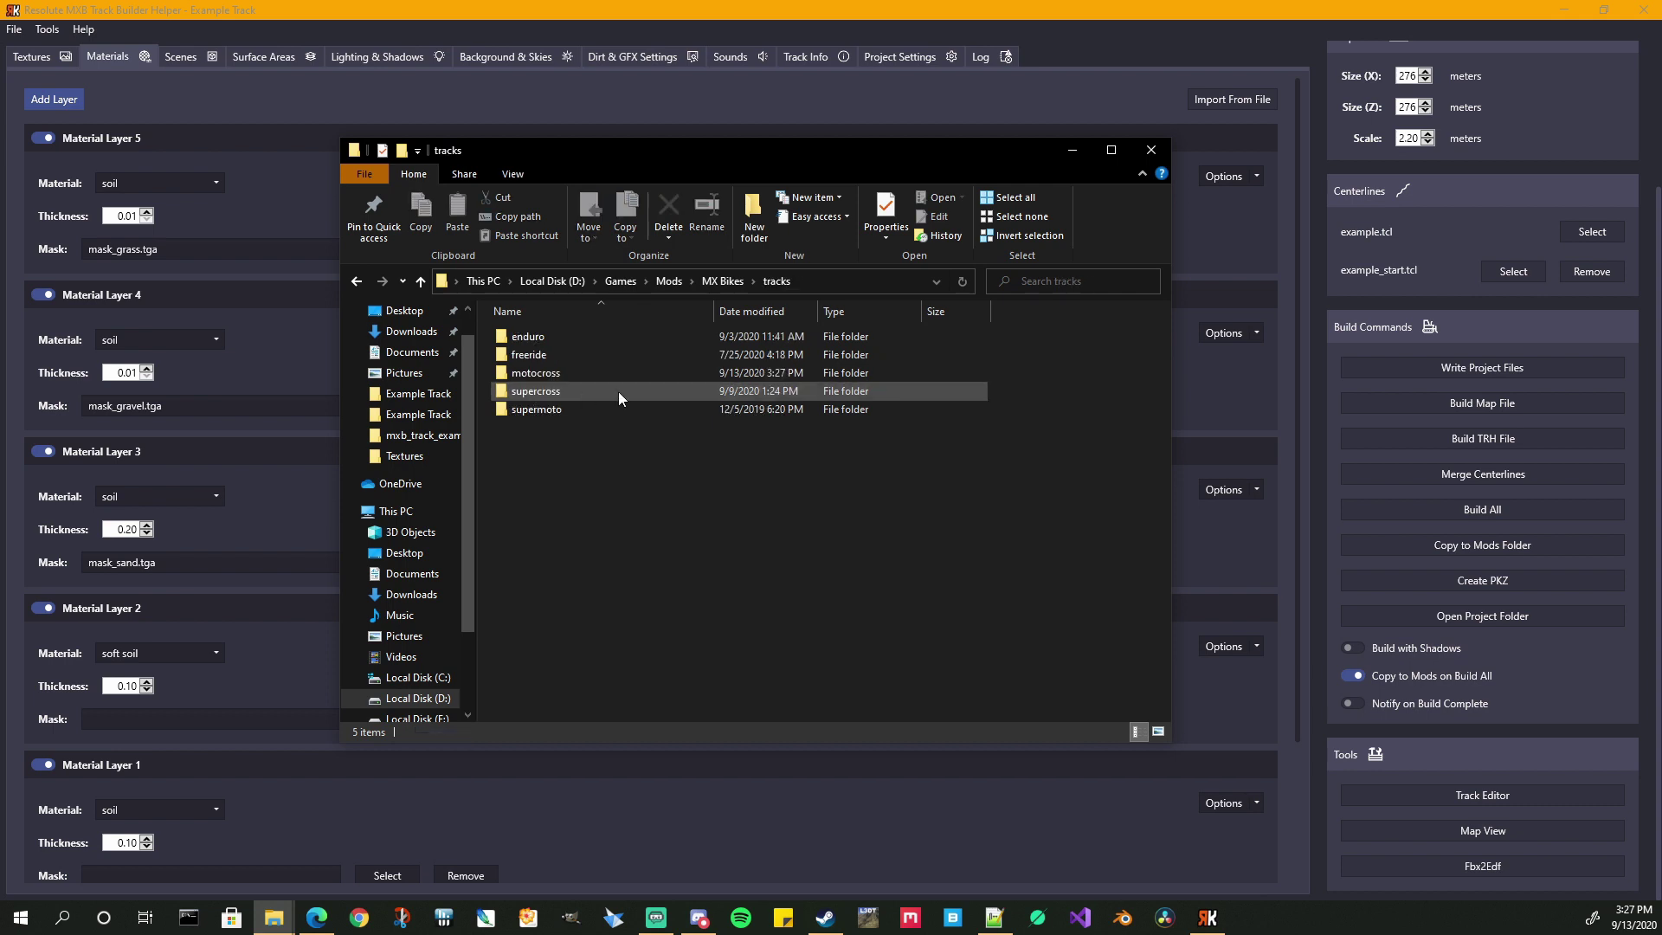
double_click(547, 371)
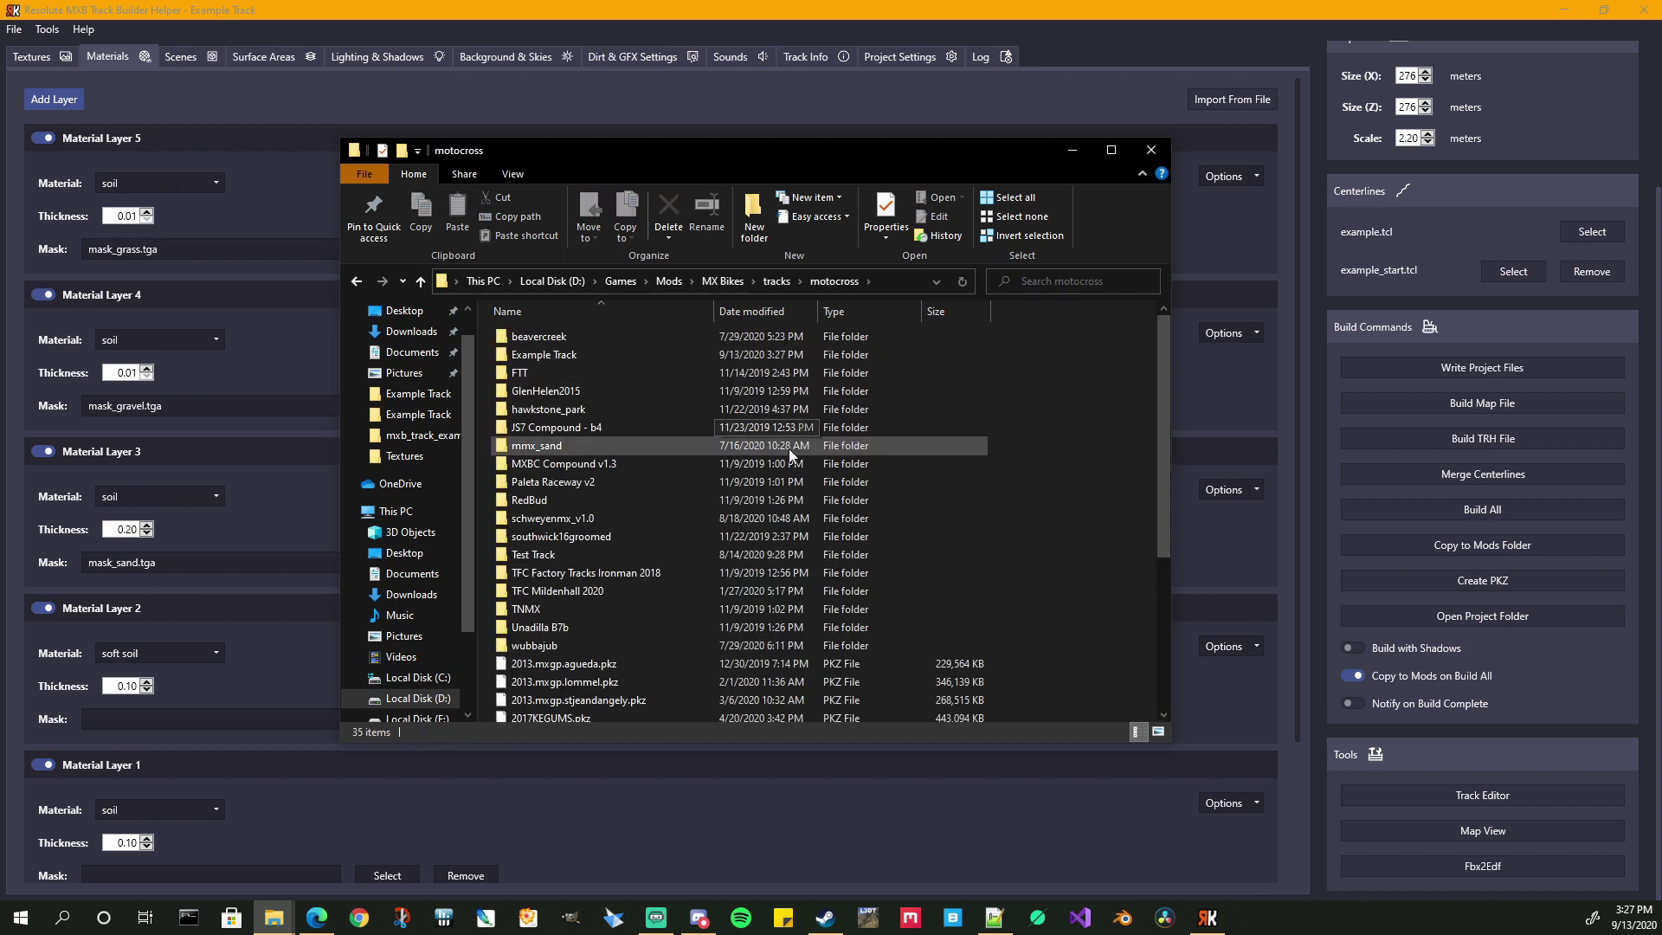
click(508, 355)
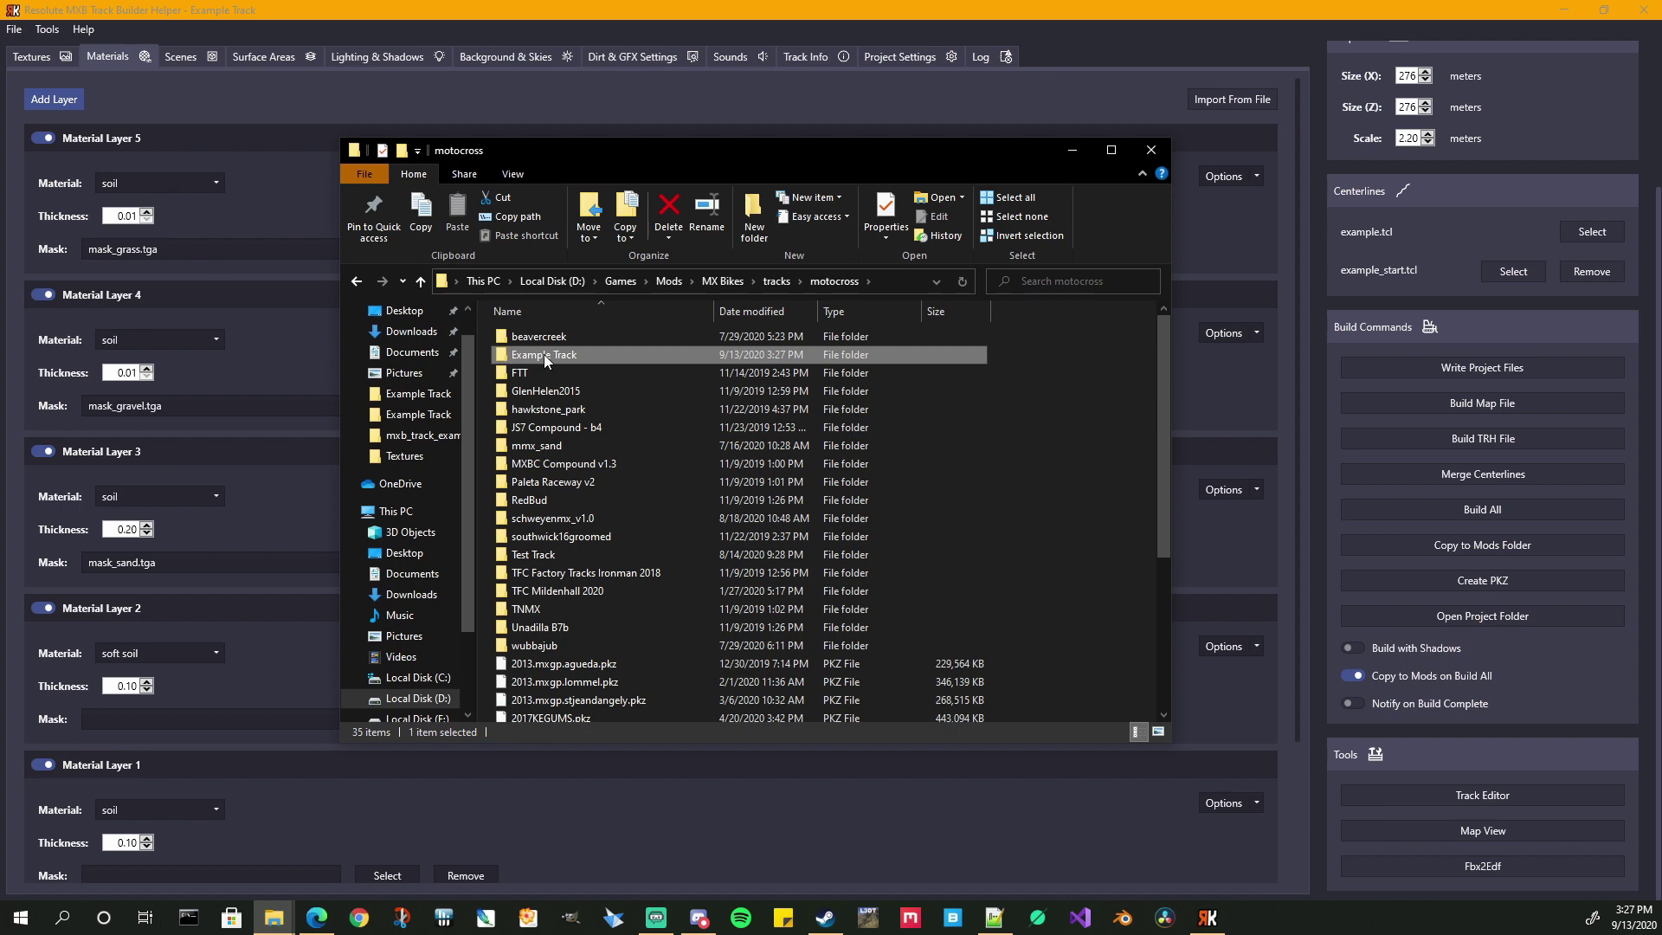
double_click(545, 354)
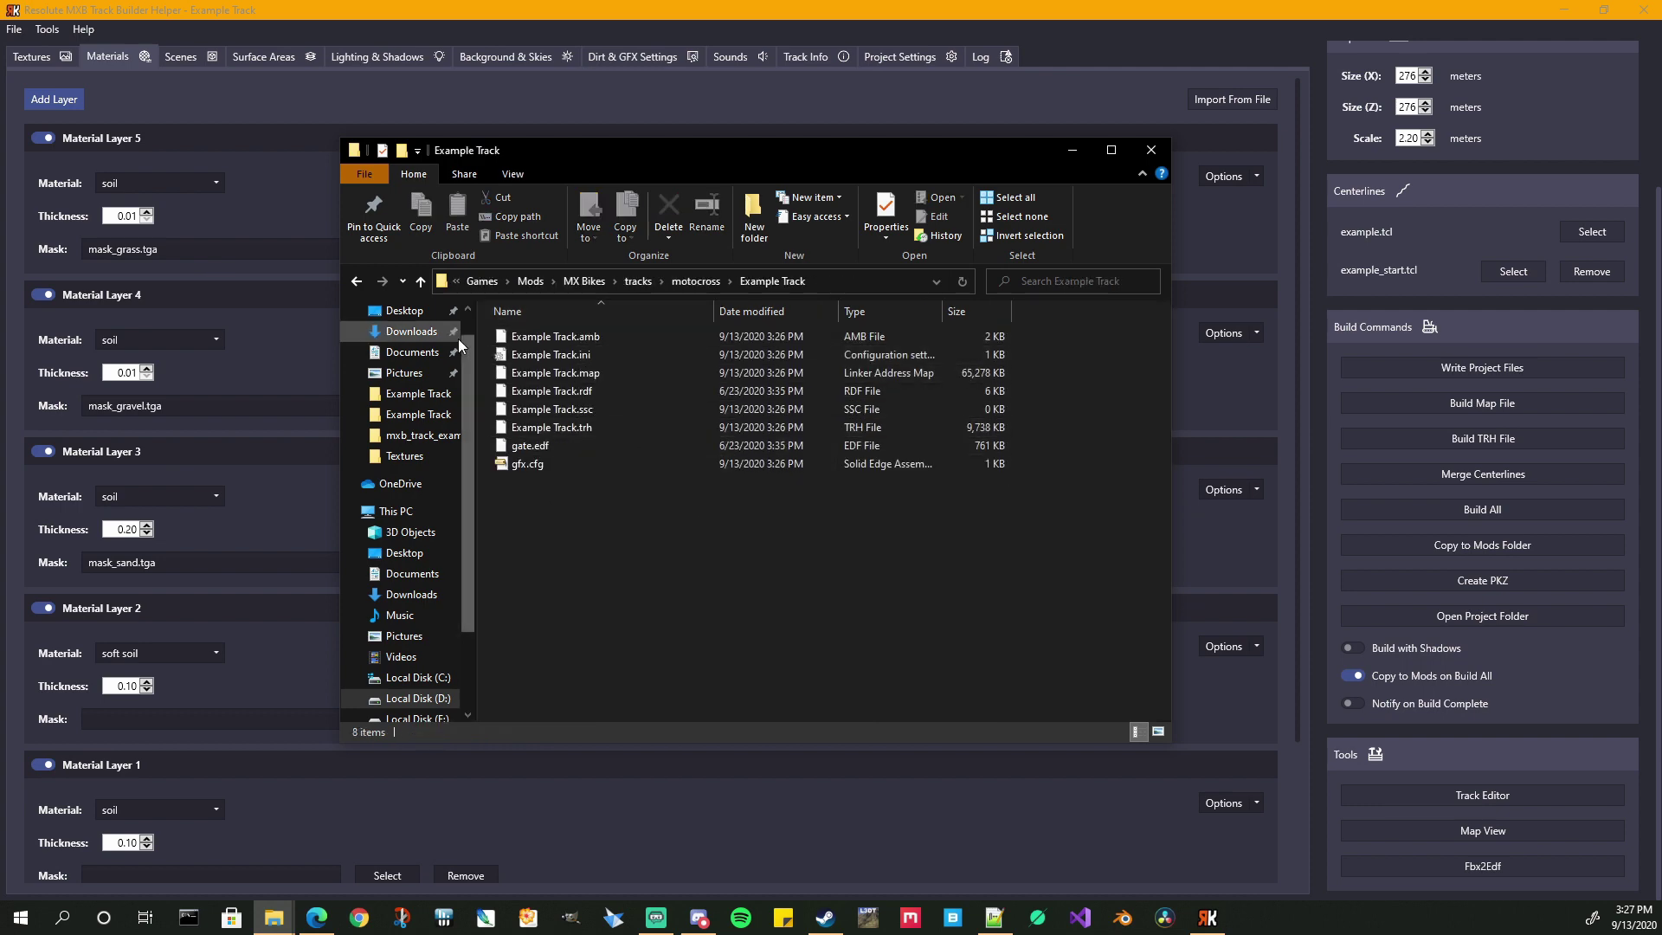
- Leave the mods folder window, switch to MX Bikes, and start a testing session on Example Track with clear weather, going out to the track
click(356, 282)
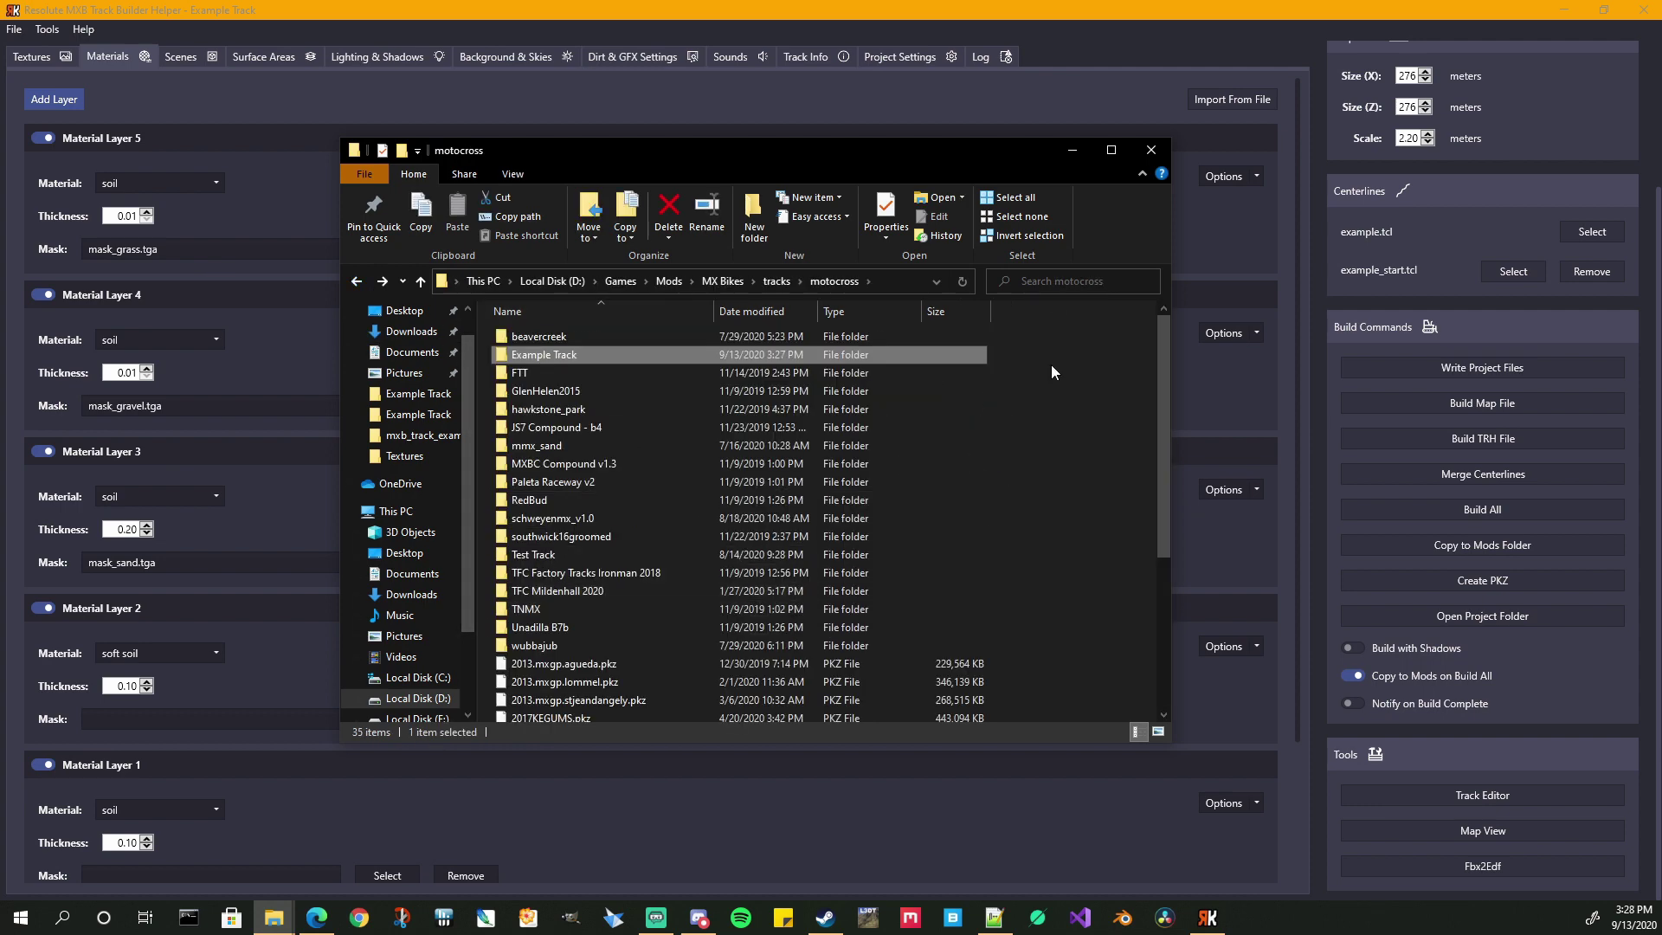
click(1071, 152)
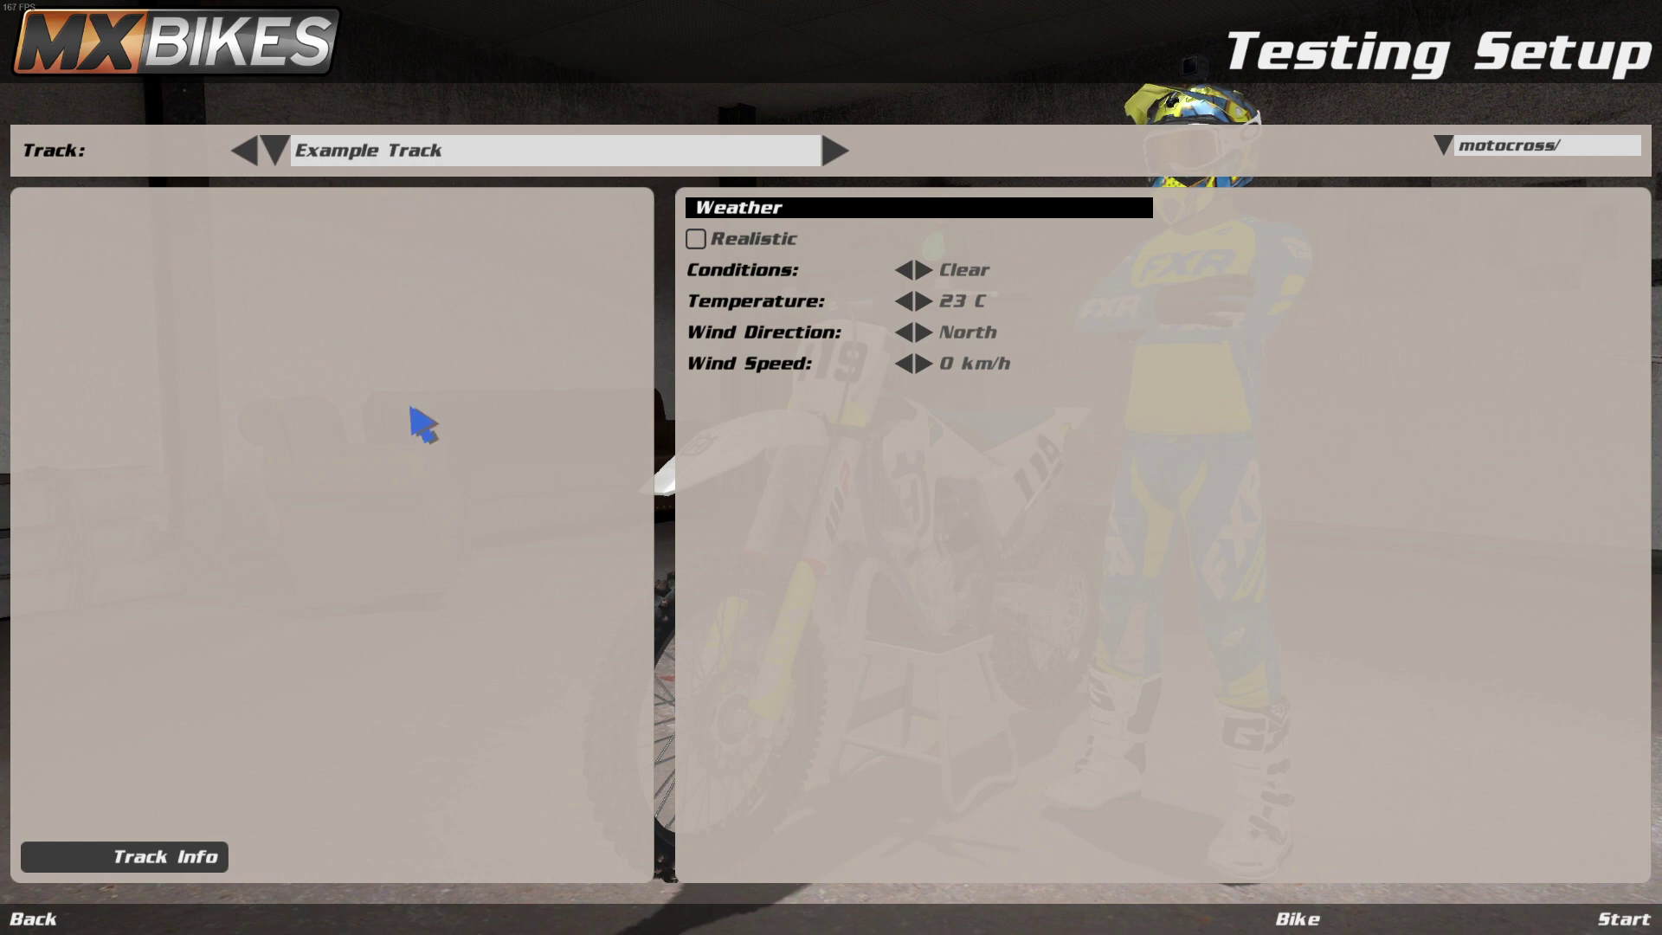
click(1598, 920)
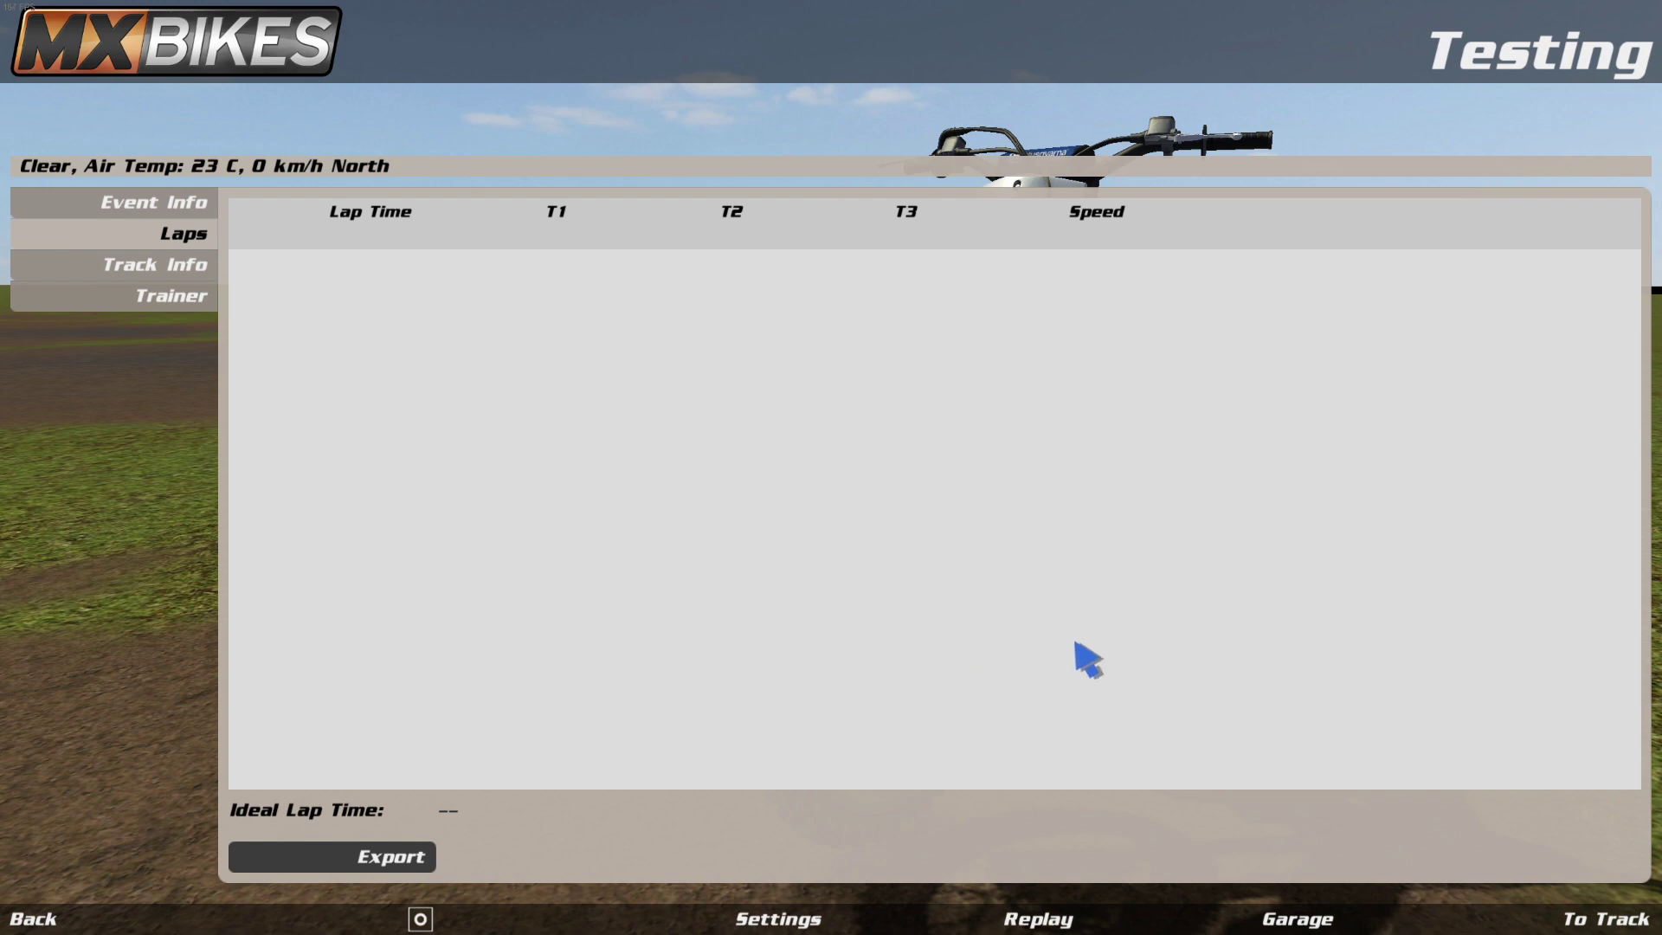
click(1572, 922)
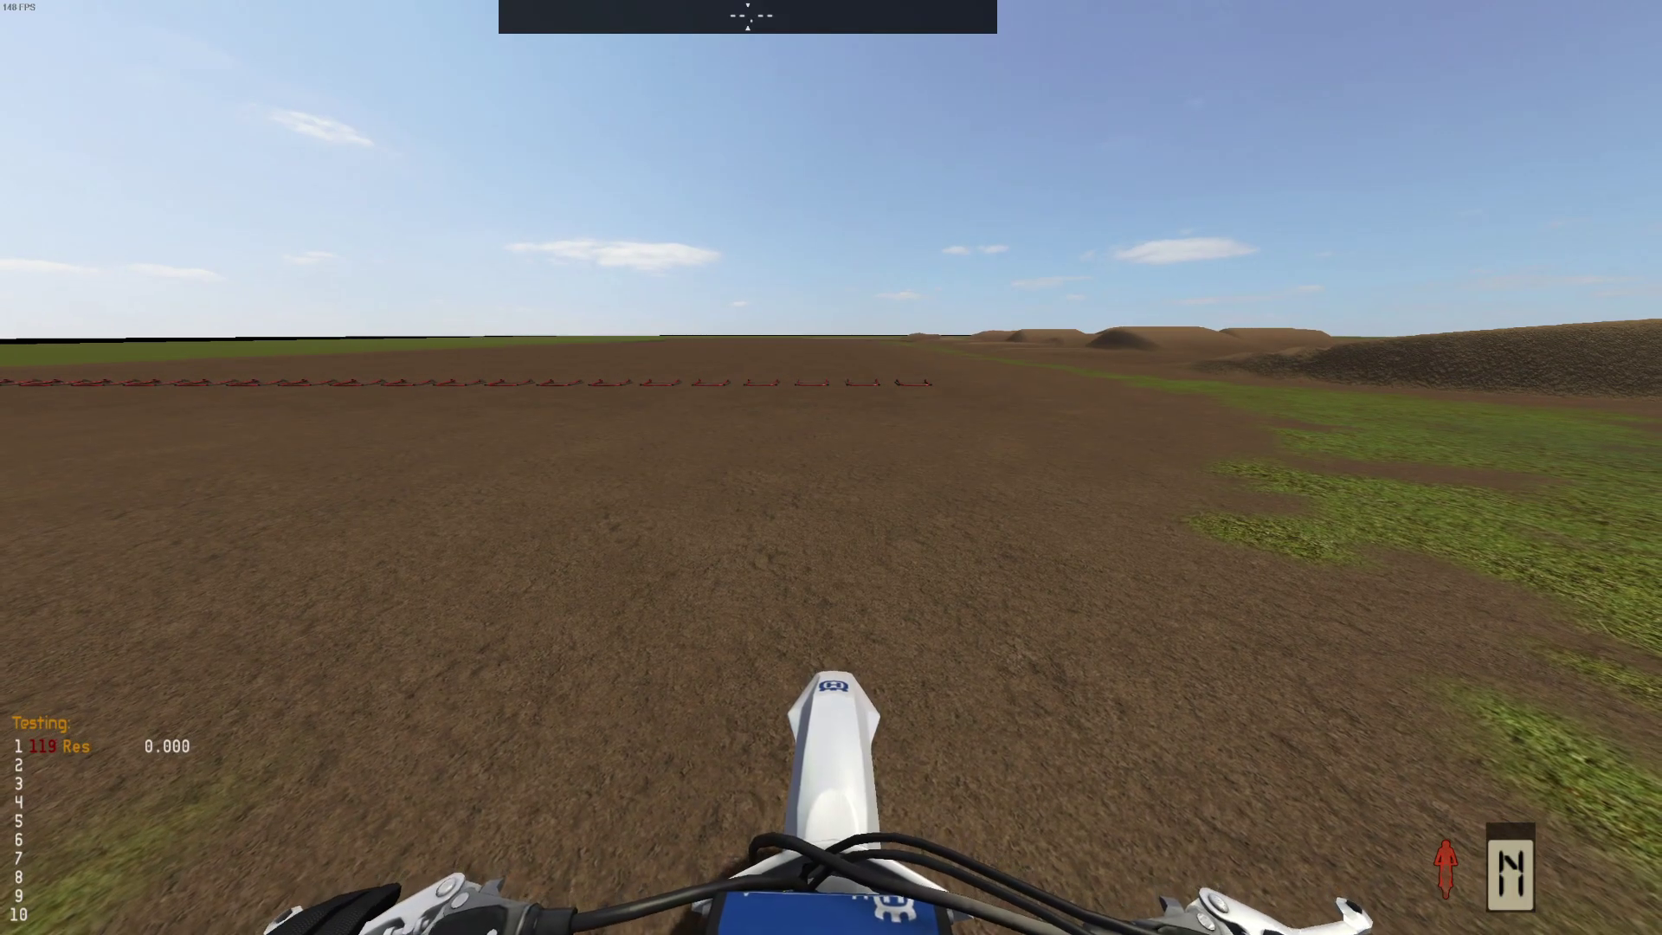
- Ride the bike from the start area past the gates and over the first dirt mounds to check the track's terrain and surfaces
key(Up)
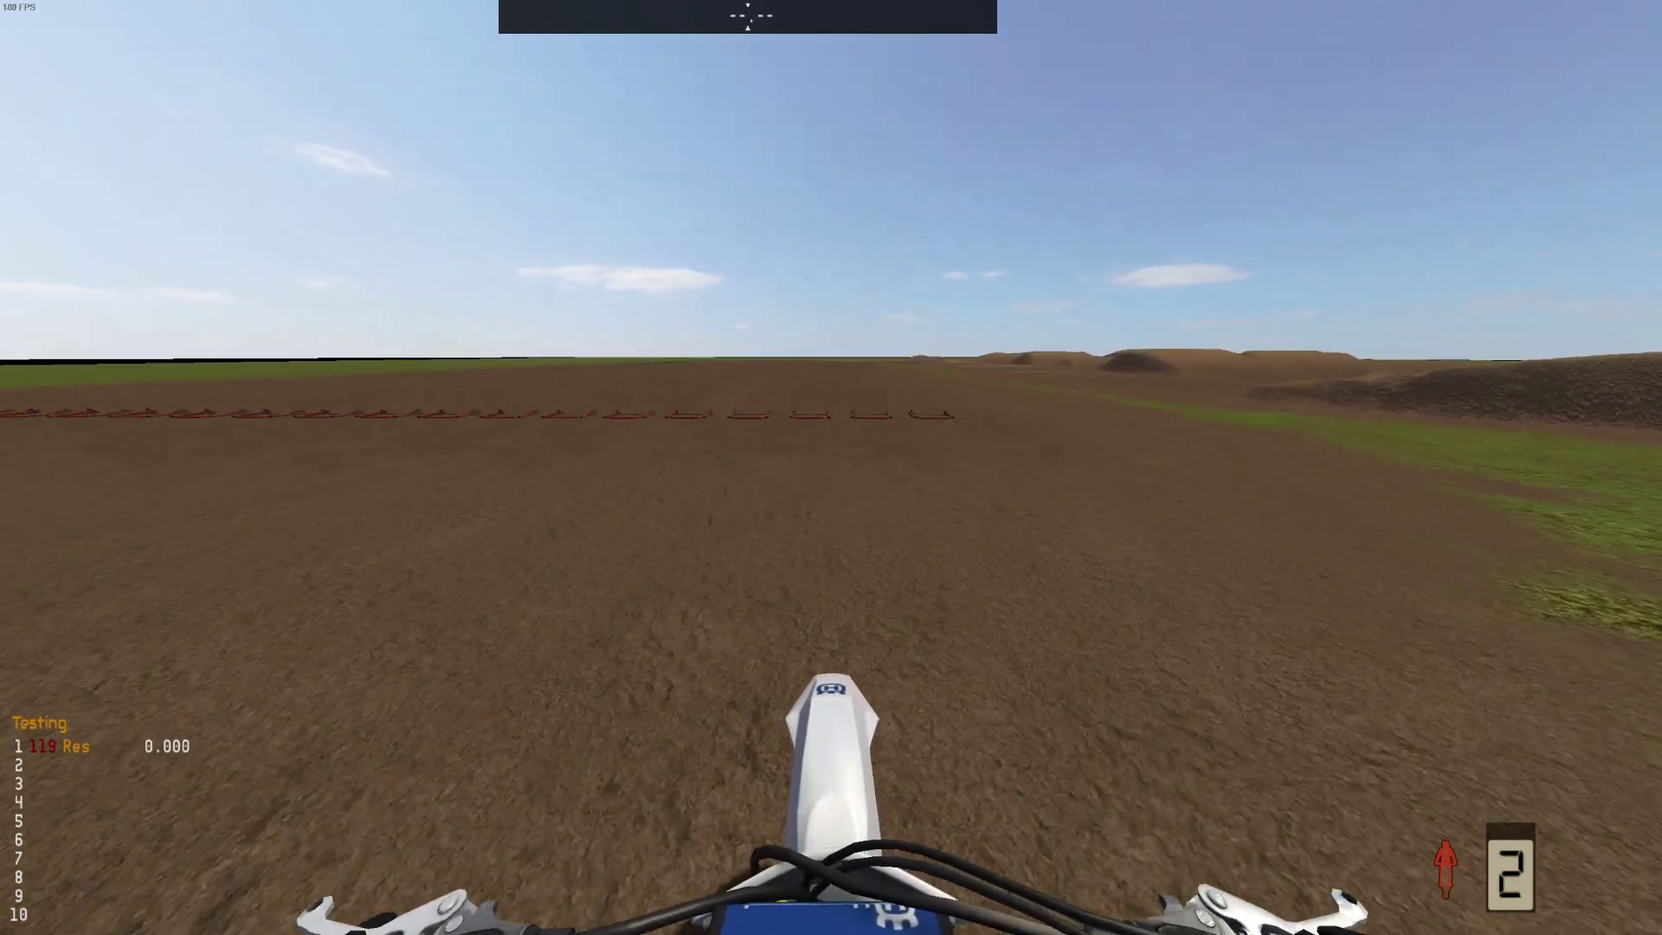
key(Left)
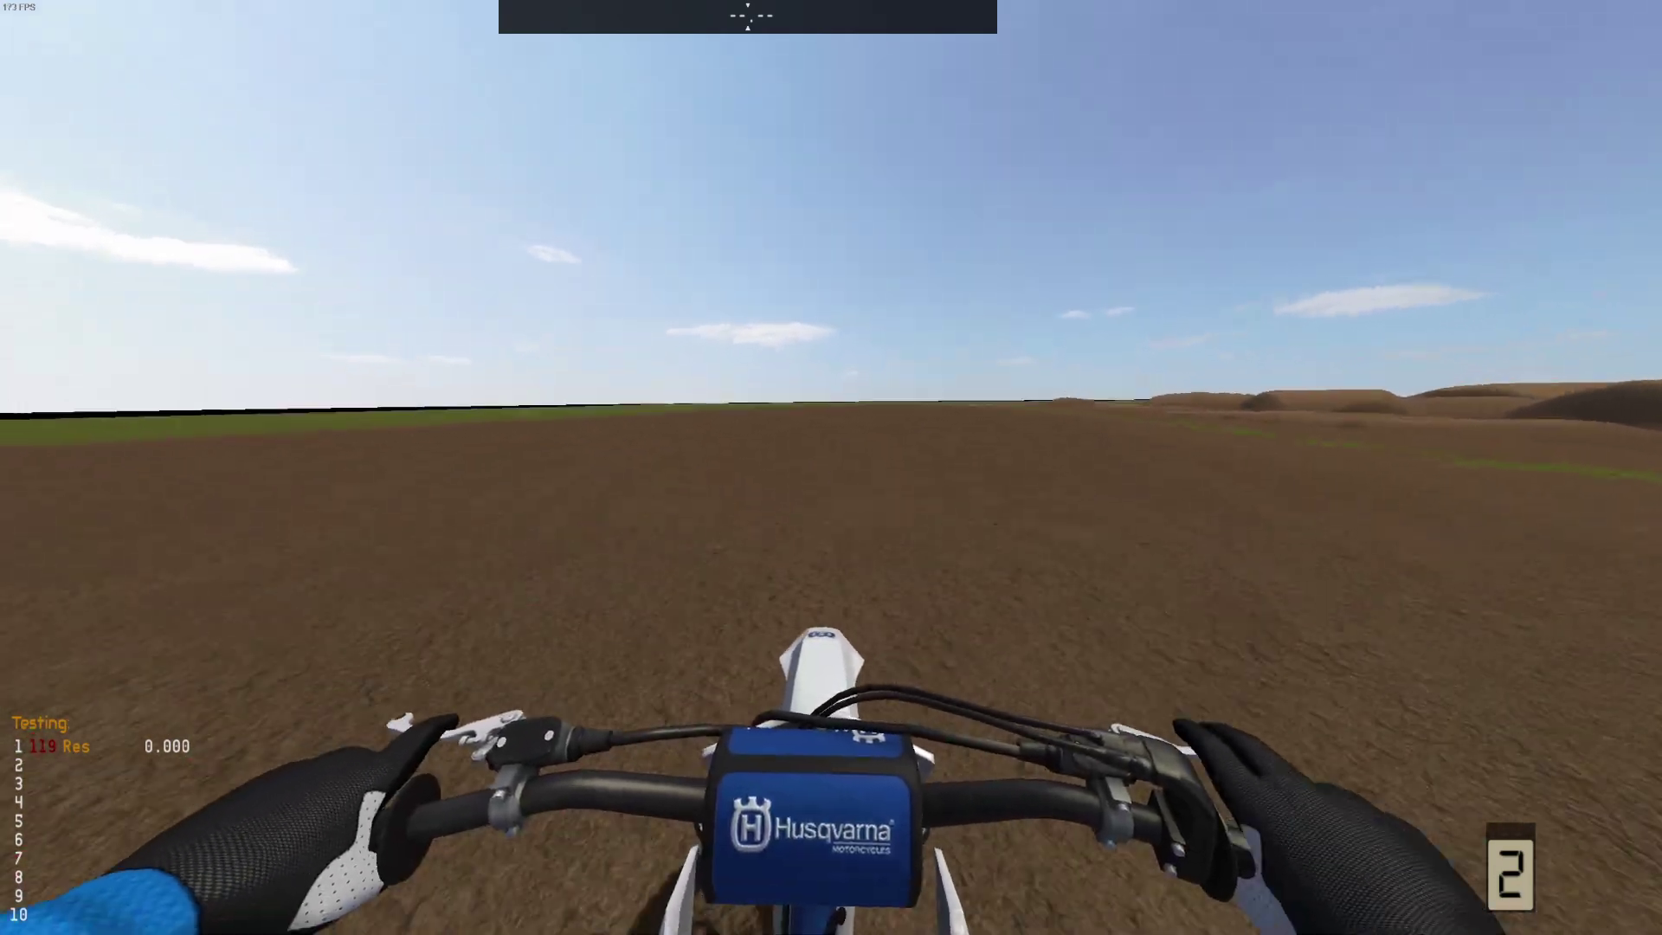
key(Right)
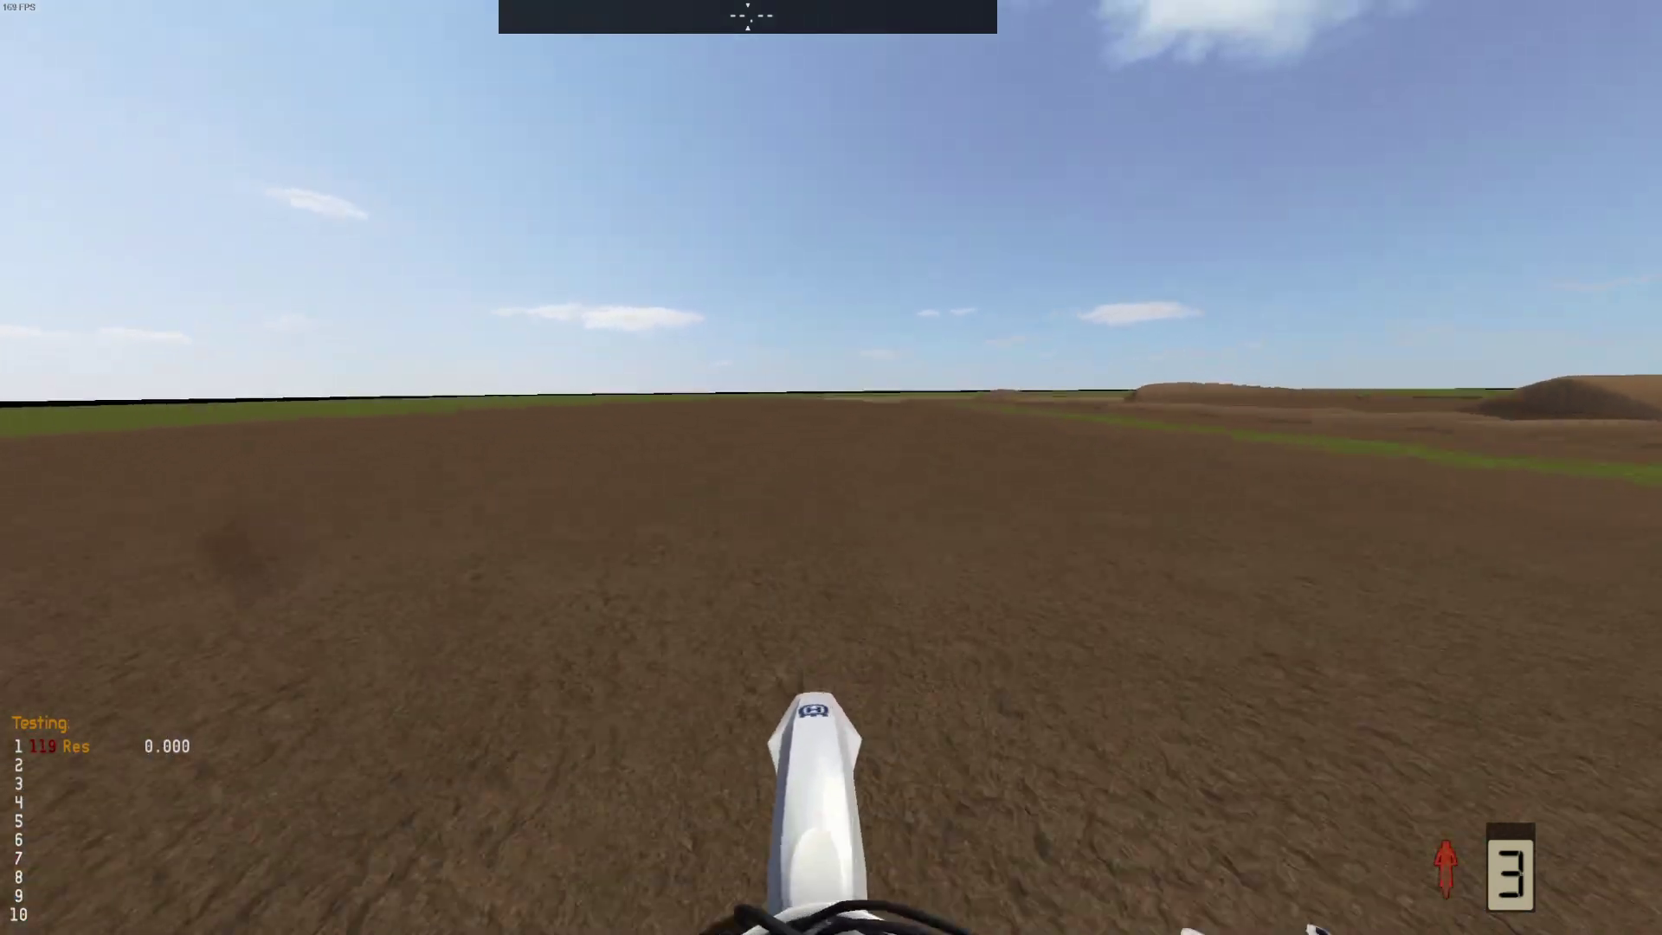
key(Right)
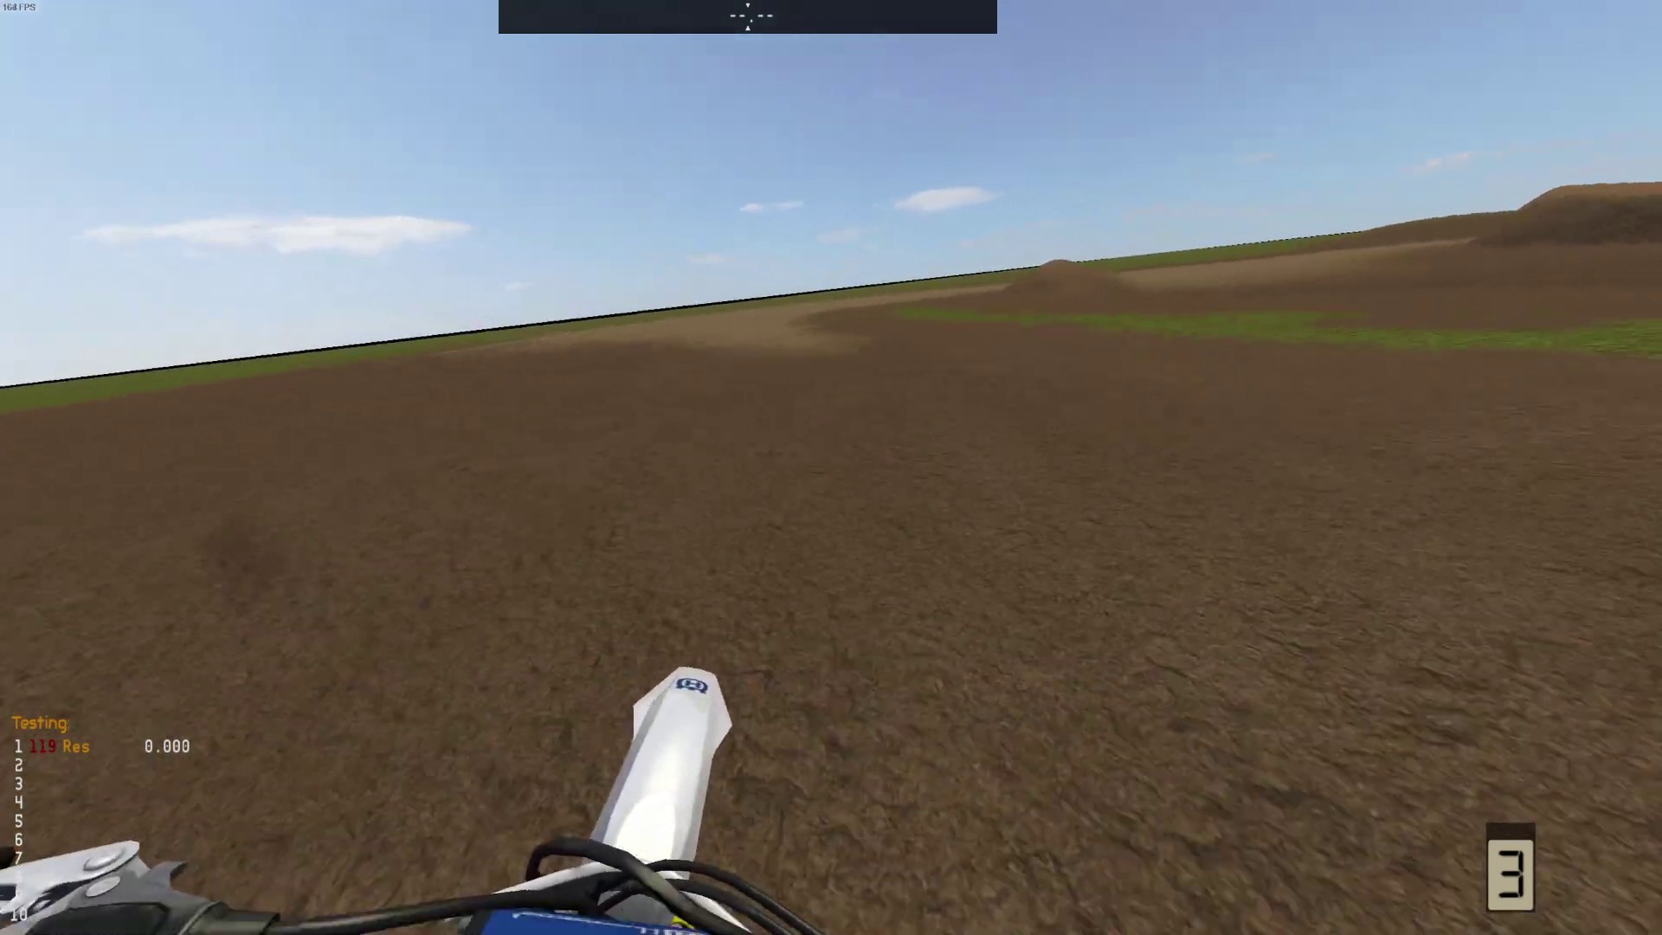
key(Left)
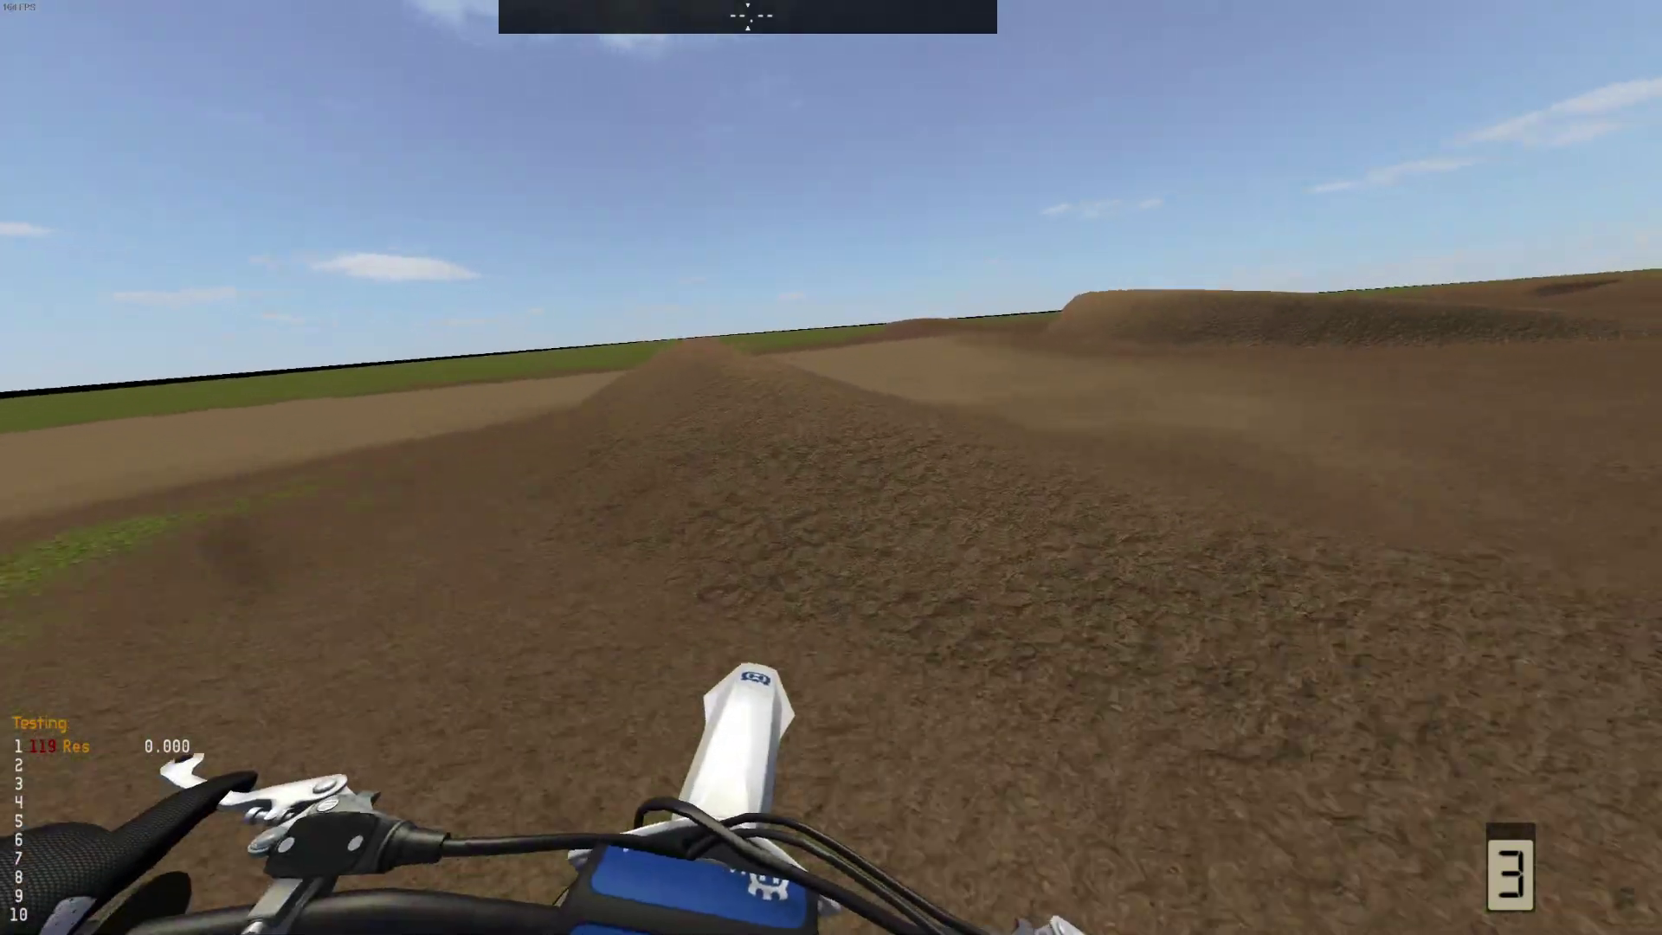
key(Left)
key(Right)
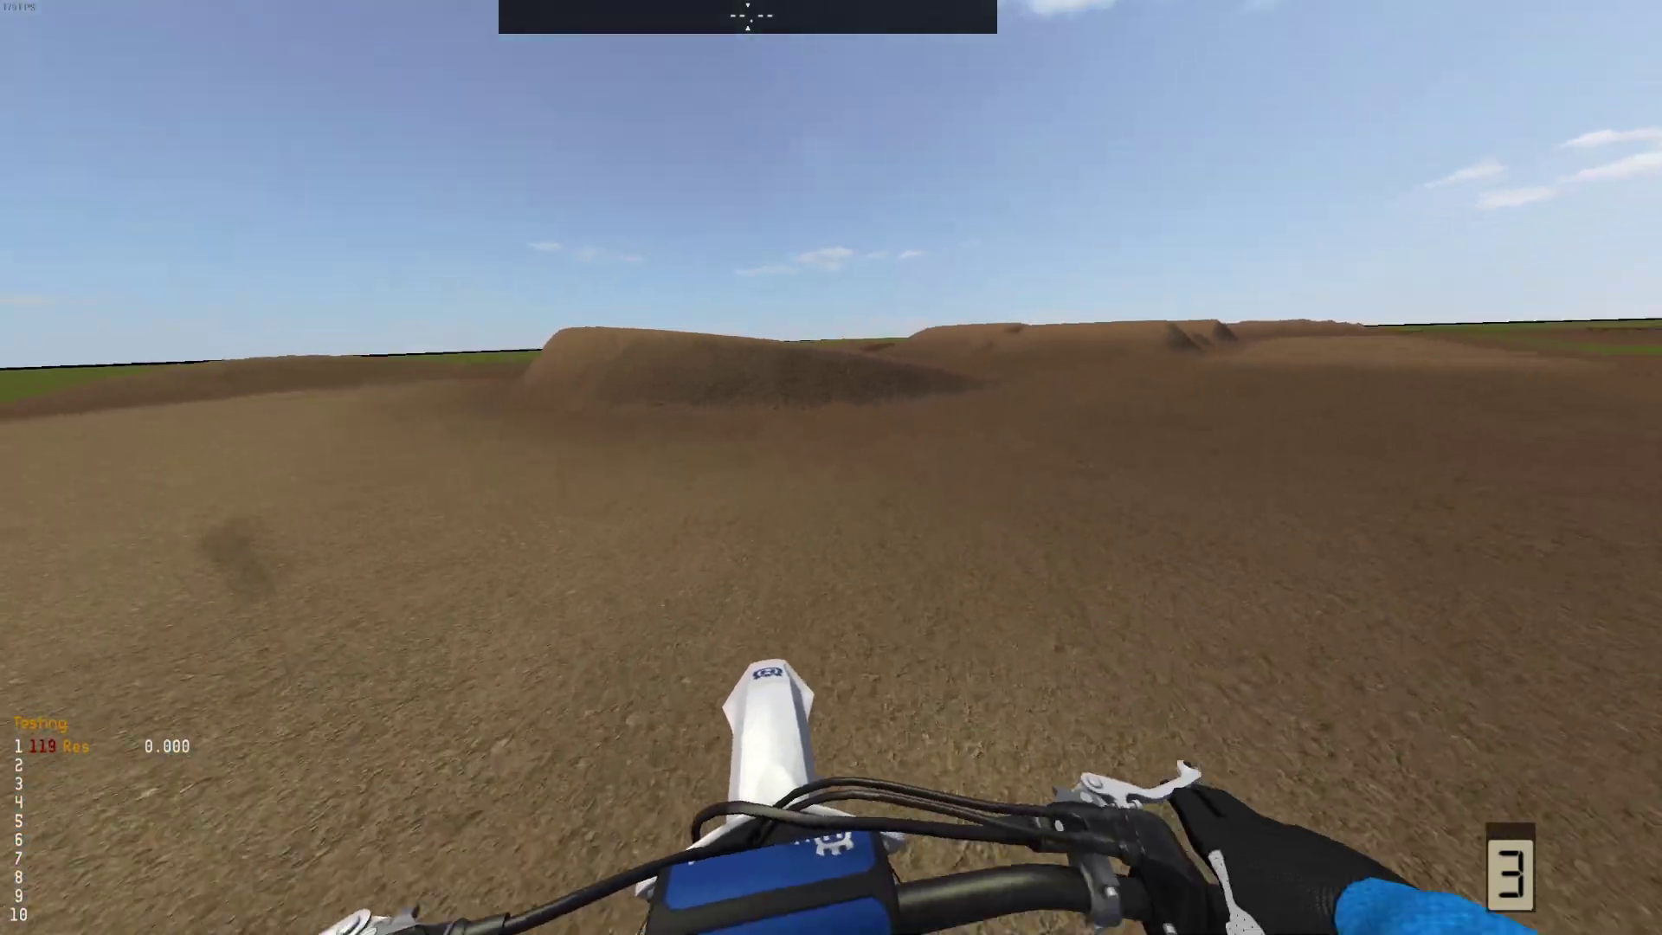
key(Left)
key(Right)
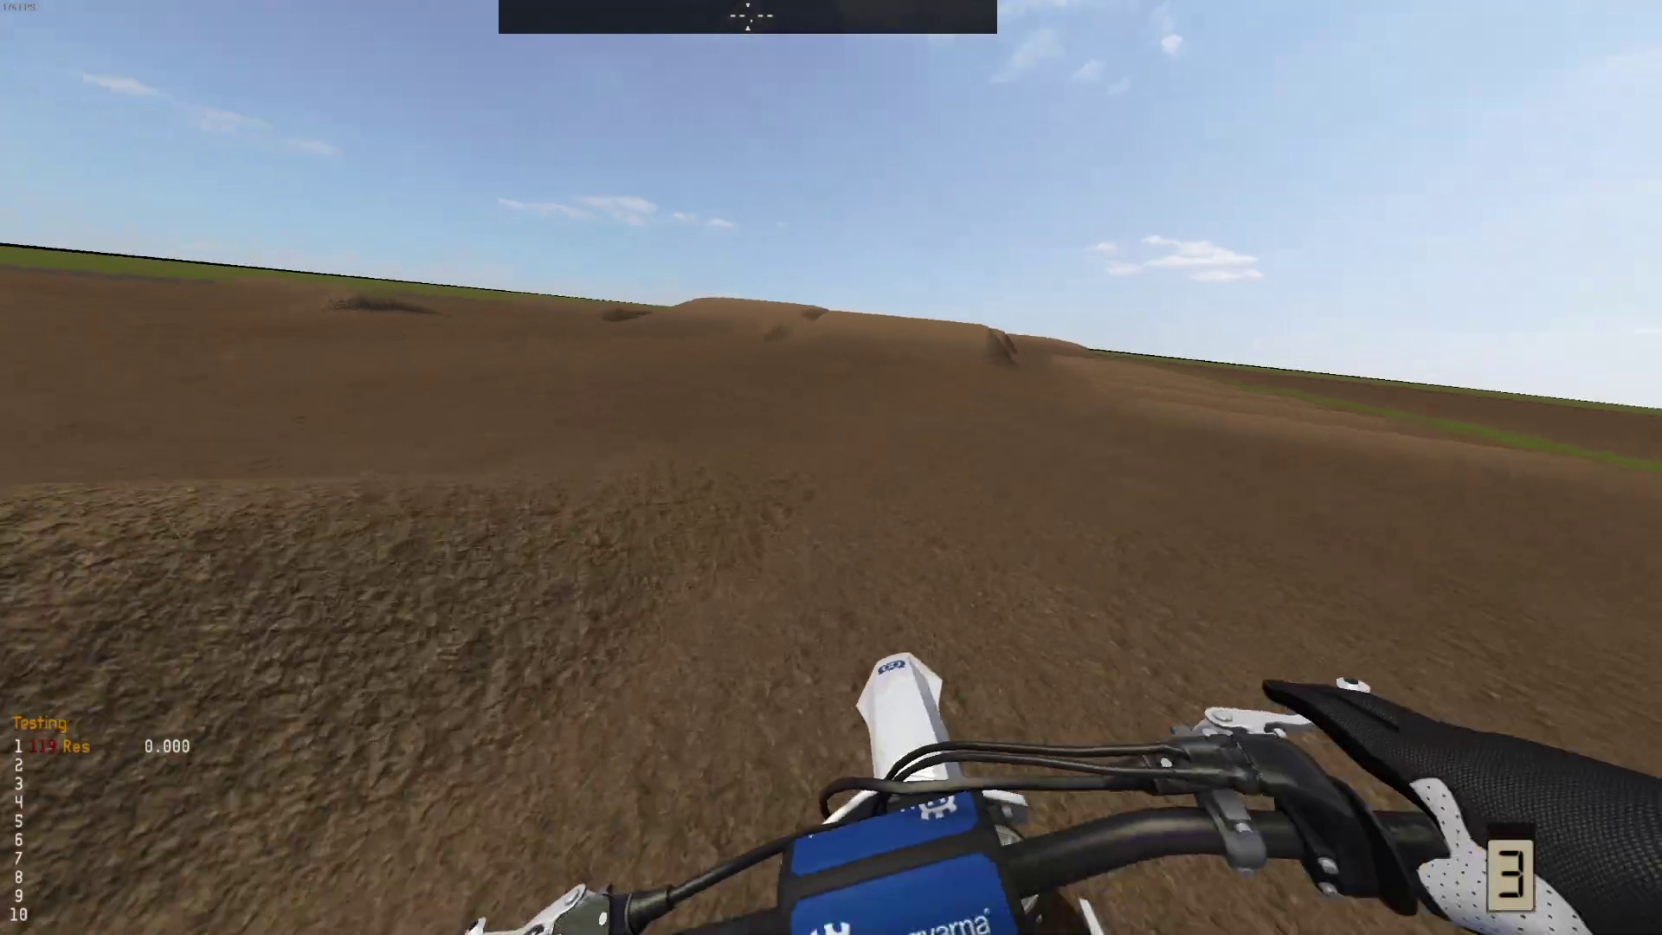